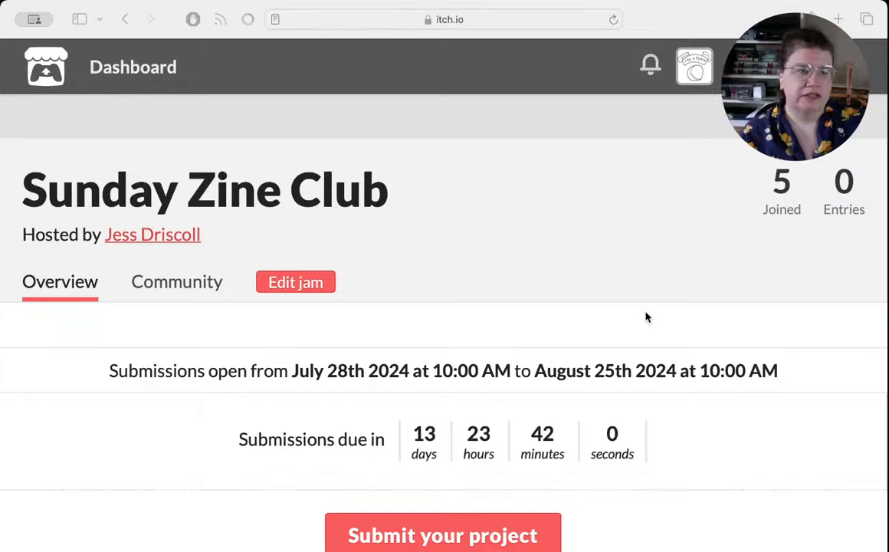
Step: Look over the Sunday Zine Club jam page and switch to Pages to examine the review panels in 240804 pool.pages
scroll(645, 316, "down", 10)
scroll(645, 316, "down", 3)
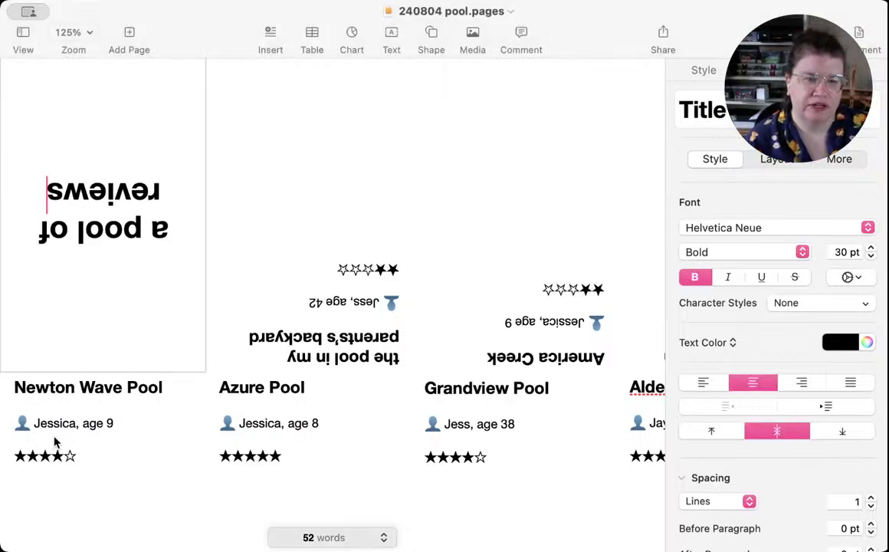
scroll(87, 440, "down", 1)
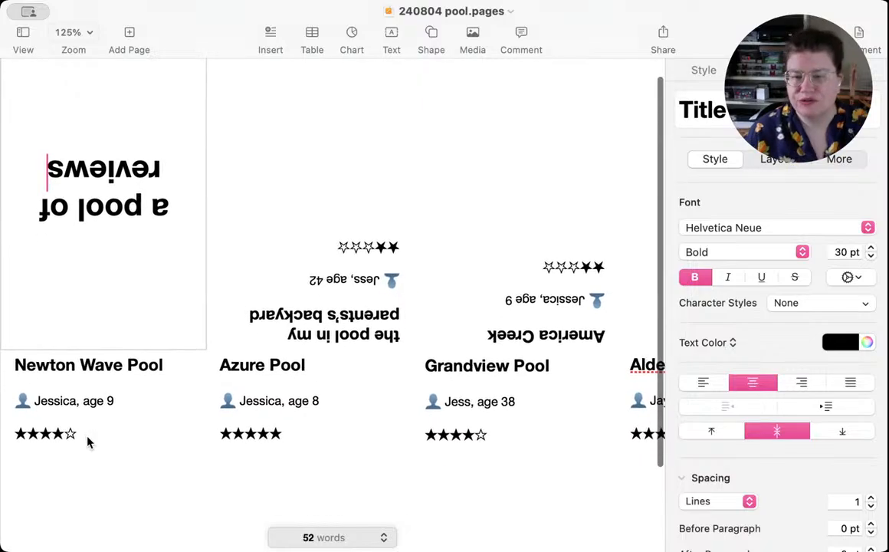
scroll(299, 418, "down", 5)
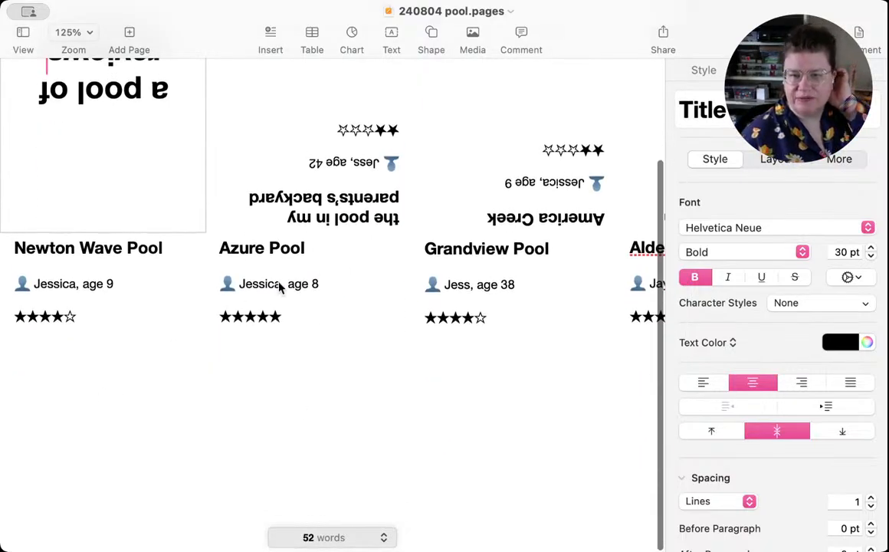
scroll(307, 288, "right", 4)
scroll(307, 288, "right", 1)
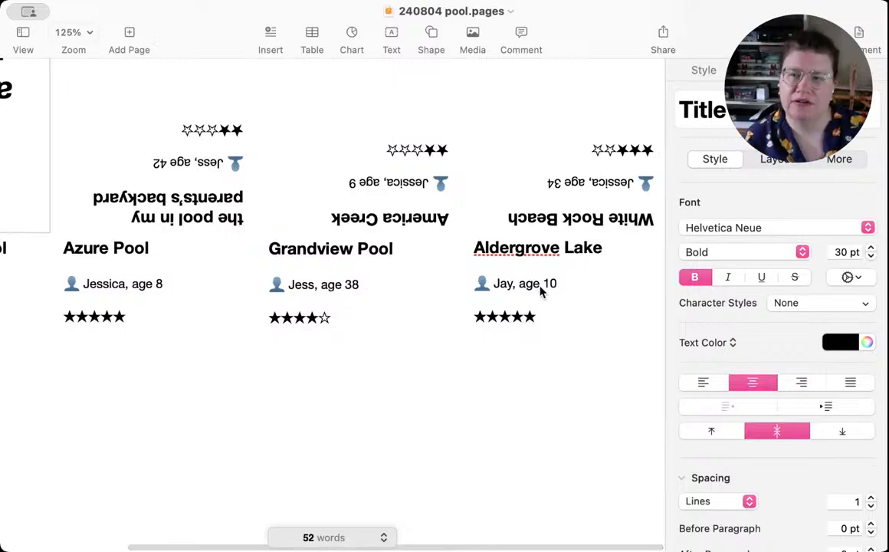
scroll(174, 329, "left", 4)
scroll(175, 329, "left", 1)
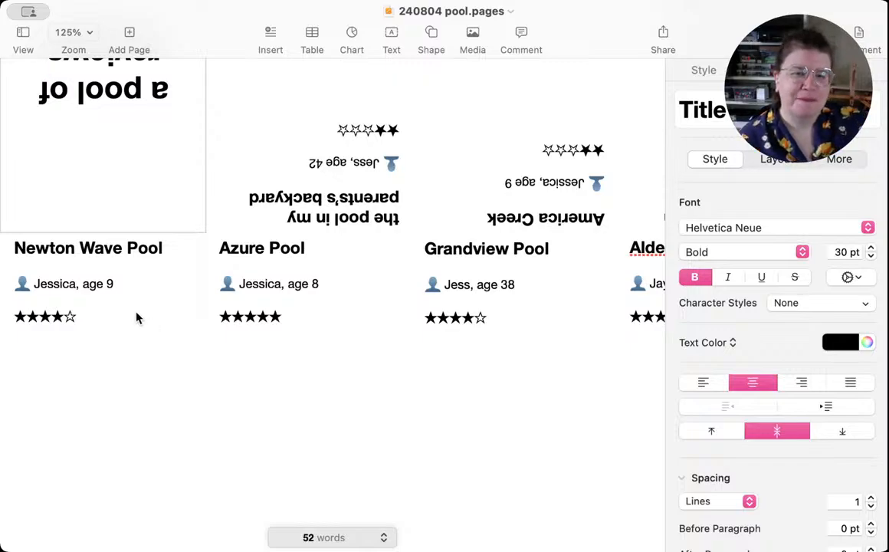
Step: Select the "Newton Wave Pool" heading text and show its text formatting options
left_click(148, 321)
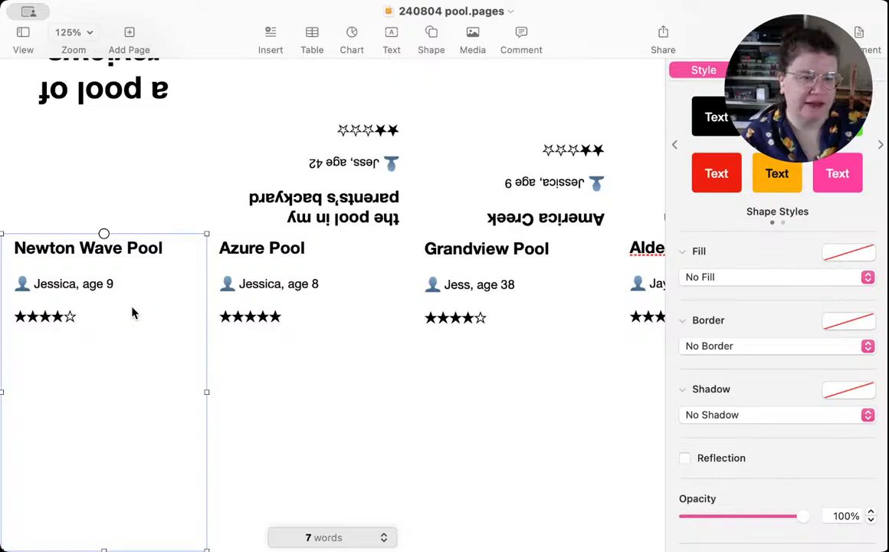
left_click(123, 248)
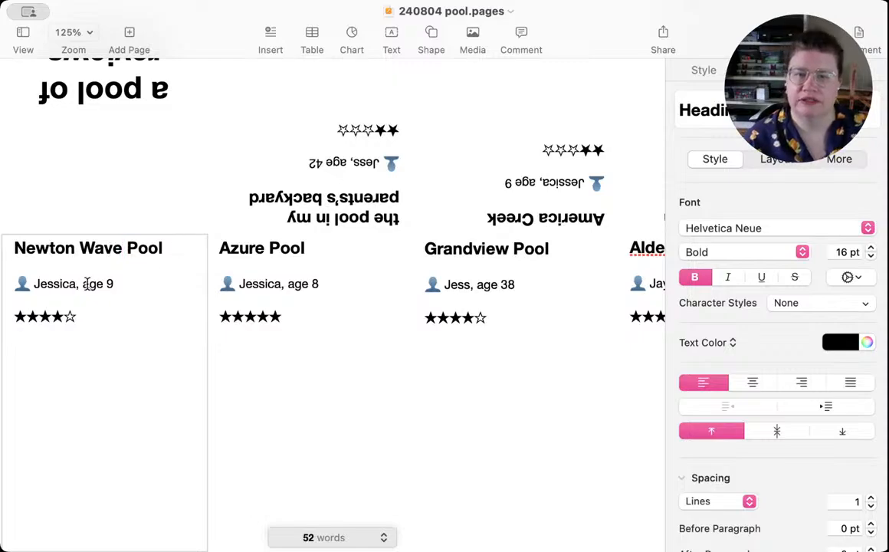
key("Escape")
left_click(137, 249)
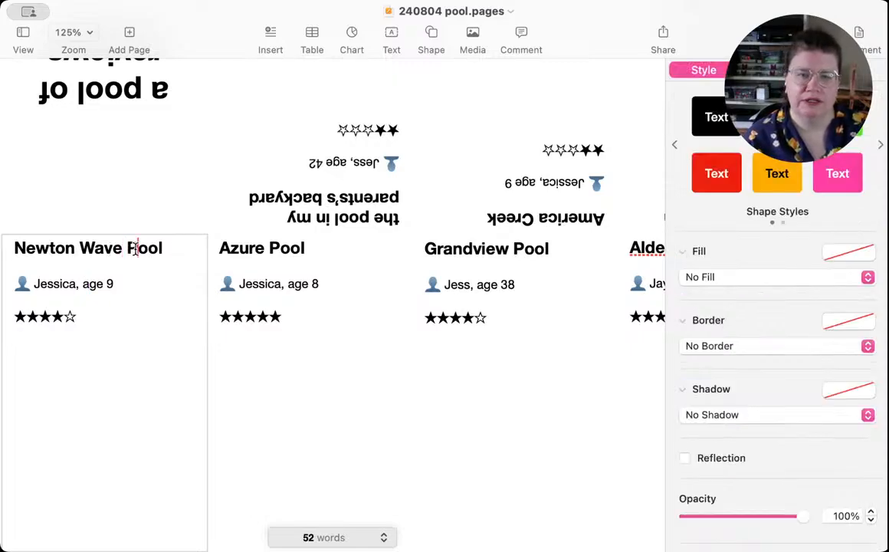
left_click_drag(157, 249, 16, 248)
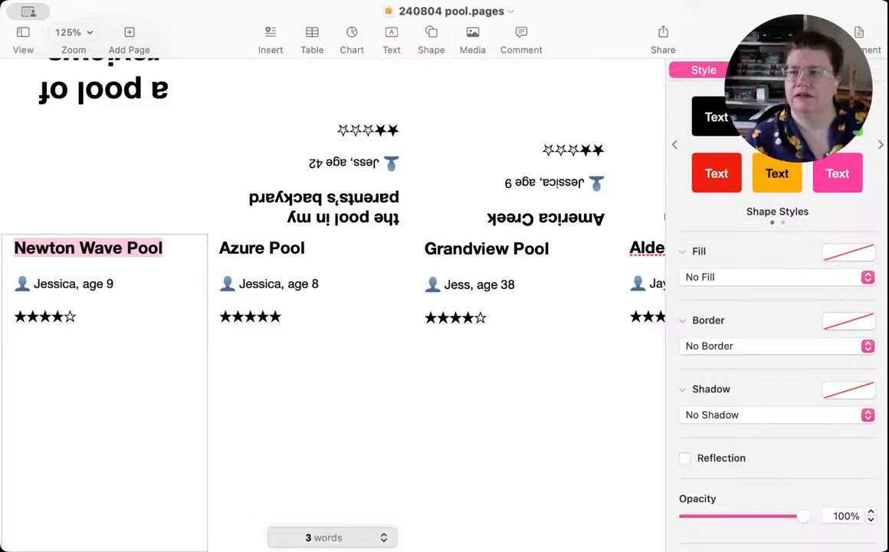
left_click(773, 70)
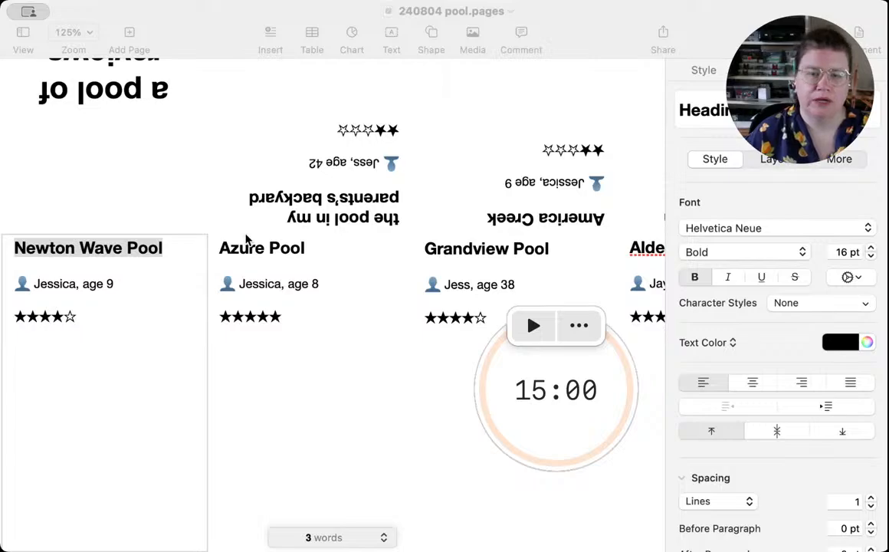
Step: Start the 15:00 countdown timer and return to the zine document
key("space")
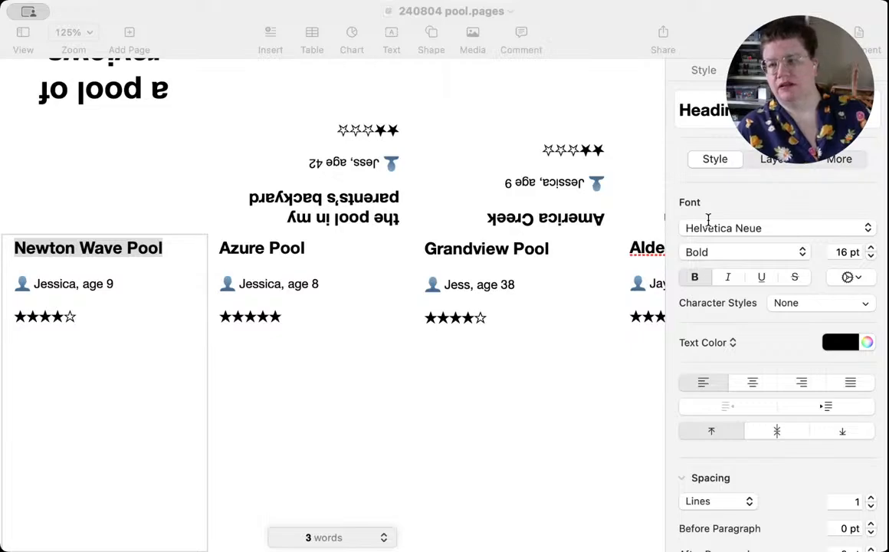
left_click(612, 449)
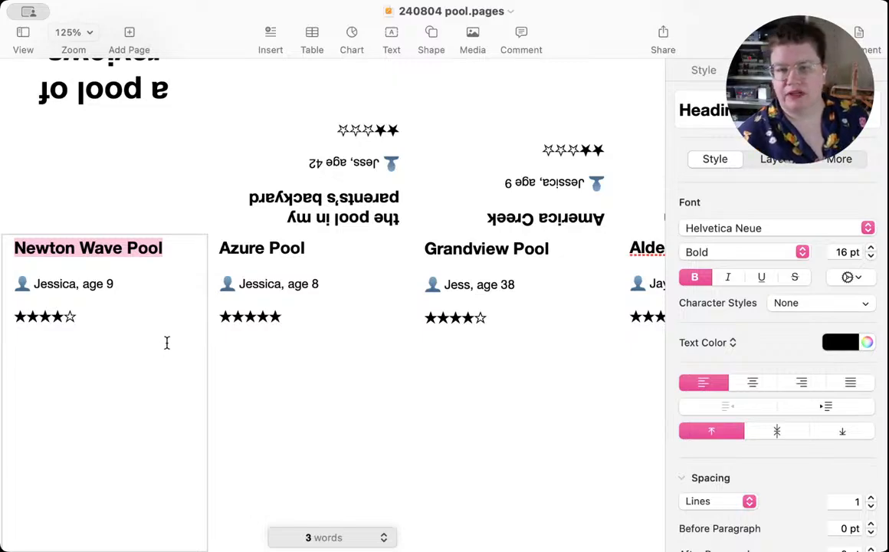
Step: Search the shape library for "wat", insert the three-line water waves shape and shrink it below the Azure Pool rating
left_click(138, 324)
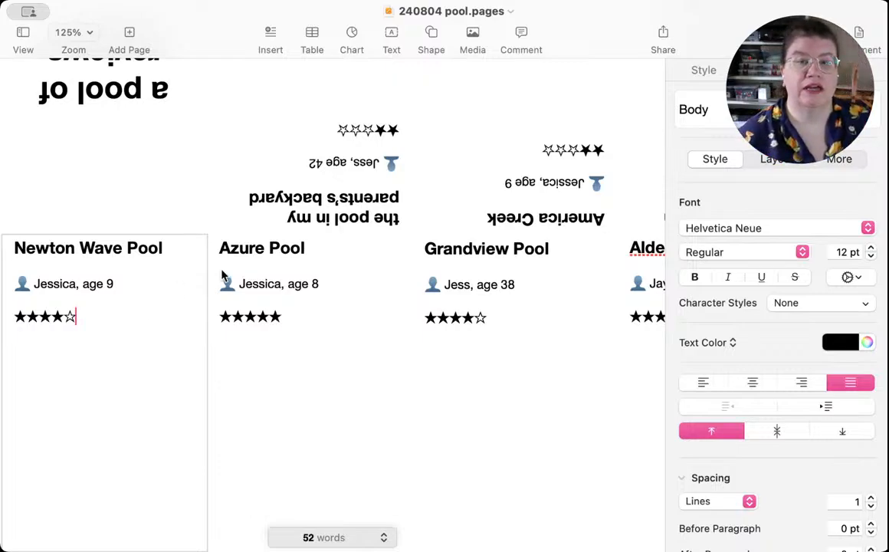
left_click(432, 37)
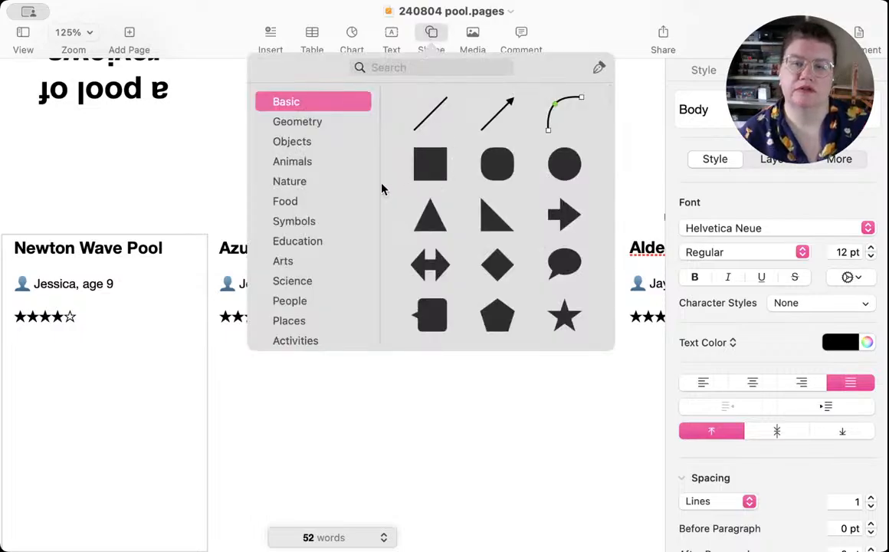
left_click(427, 69)
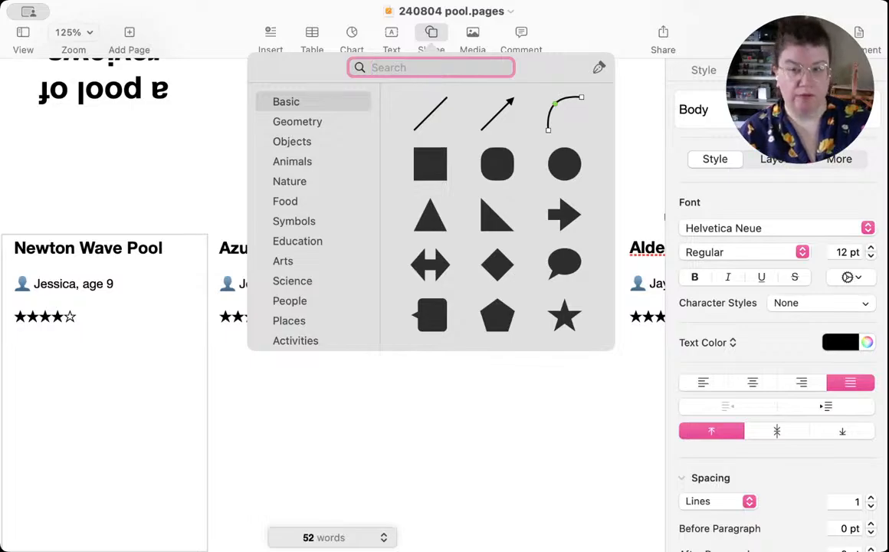
type("wat")
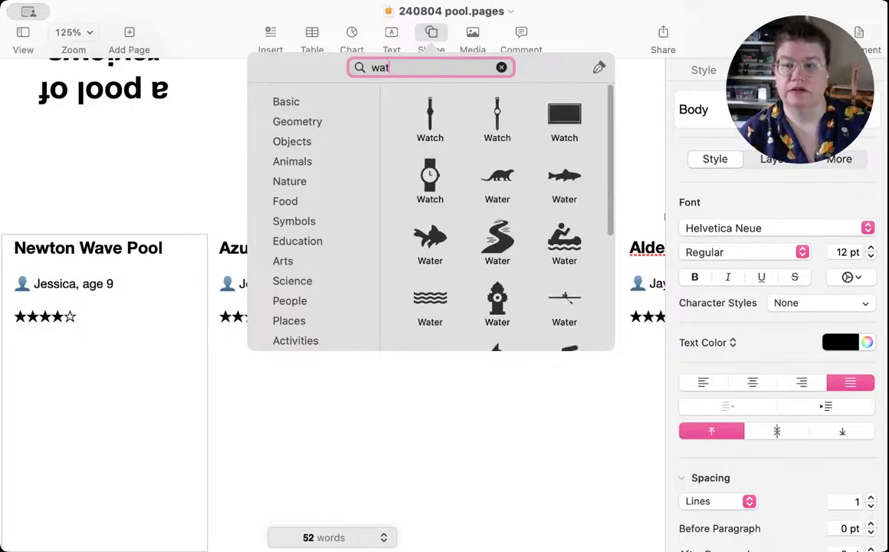
left_click(430, 306)
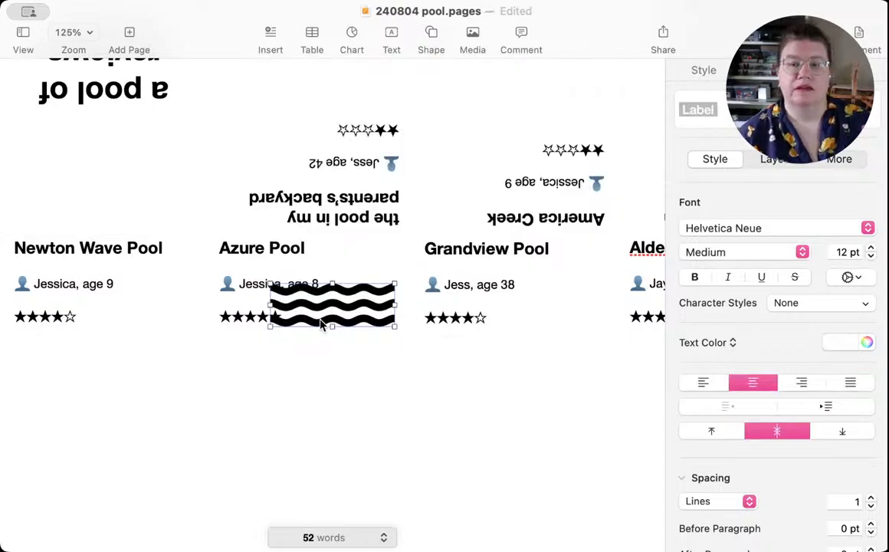
left_click_drag(329, 324, 307, 418)
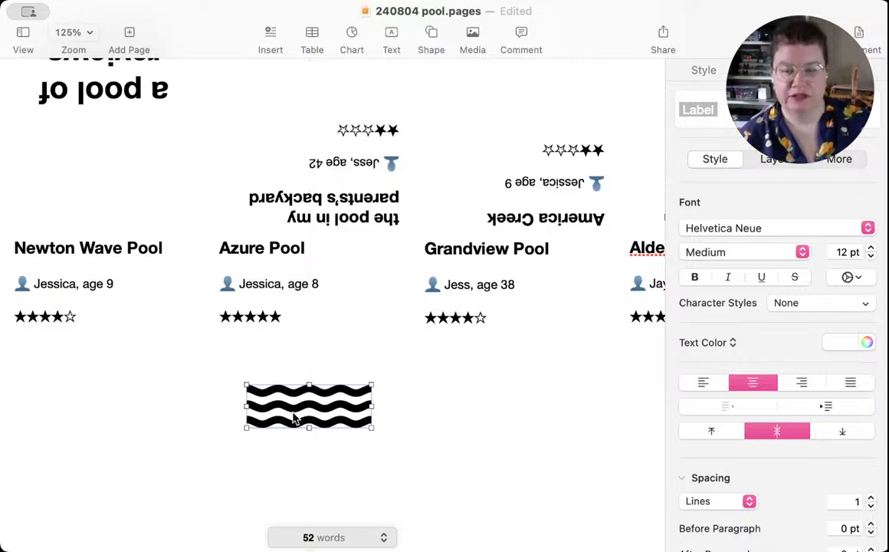
left_click_drag(246, 406, 291, 413)
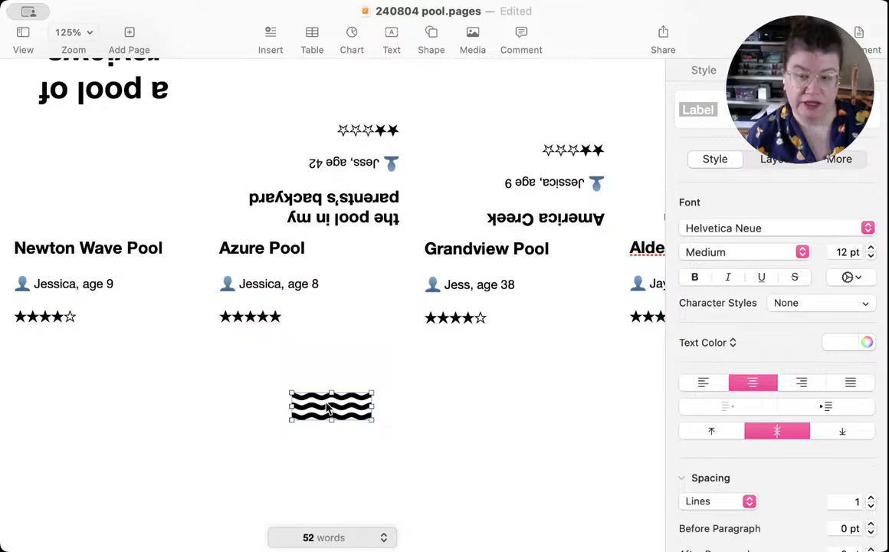
Step: Place a duplicate of the wave shape flush against its right end to extend the wave pattern
left_click_drag(328, 409, 421, 414)
left_click(366, 452)
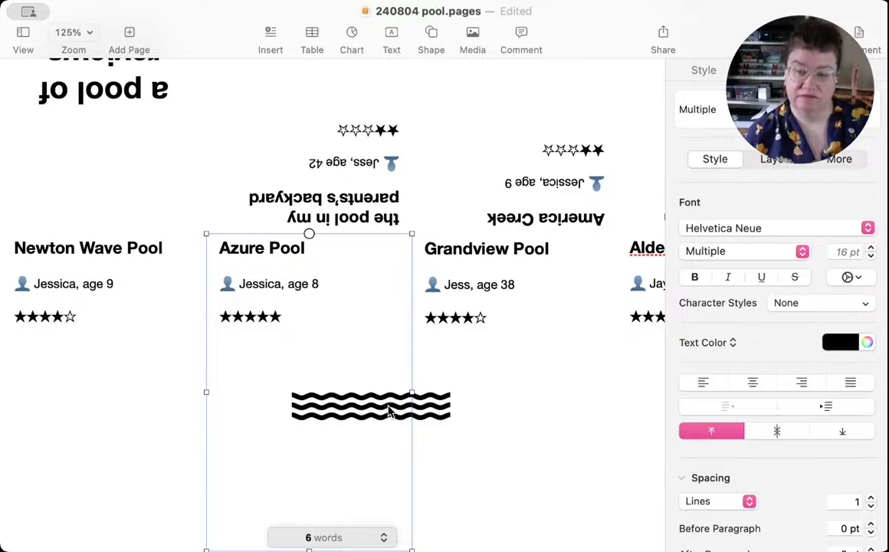
left_click_drag(389, 410, 404, 411)
left_click(349, 458)
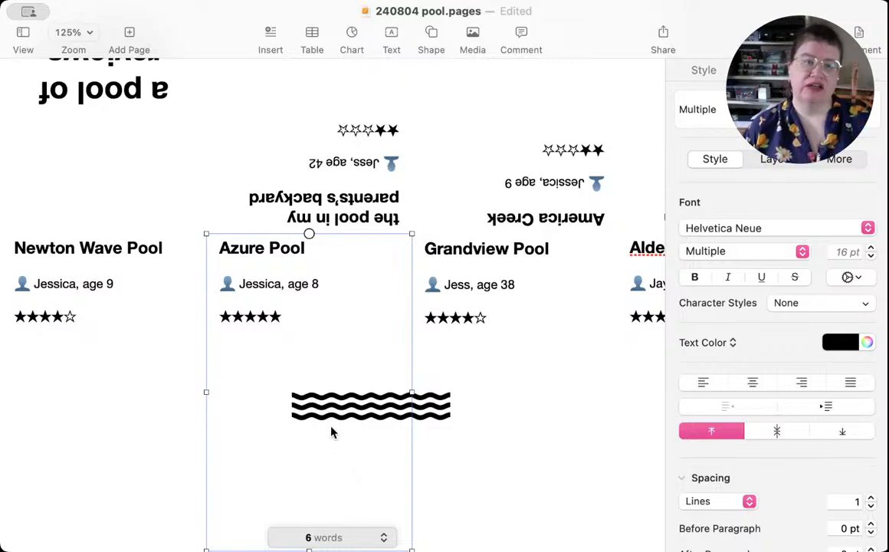
Step: Move both wave shapes together under the Newton Wave Pool star rating and scale them down
left_click(357, 402)
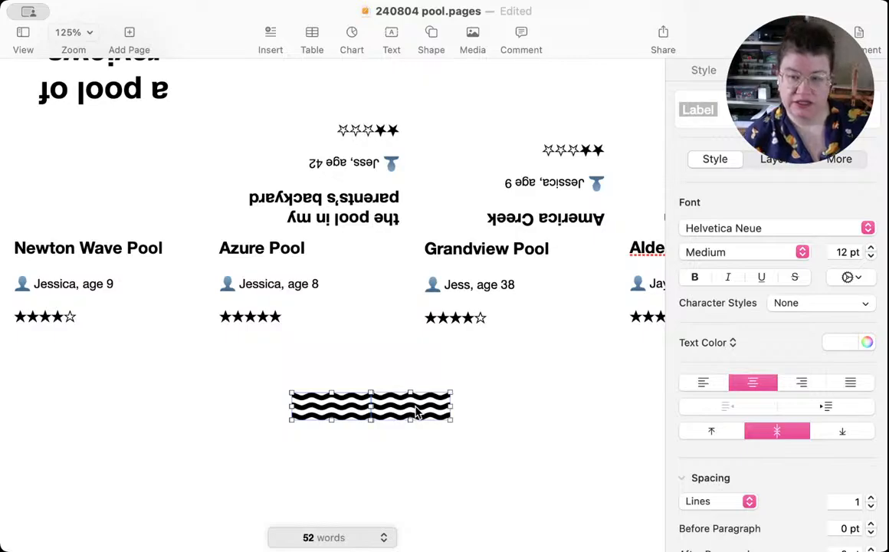
left_click_drag(403, 411, 126, 351)
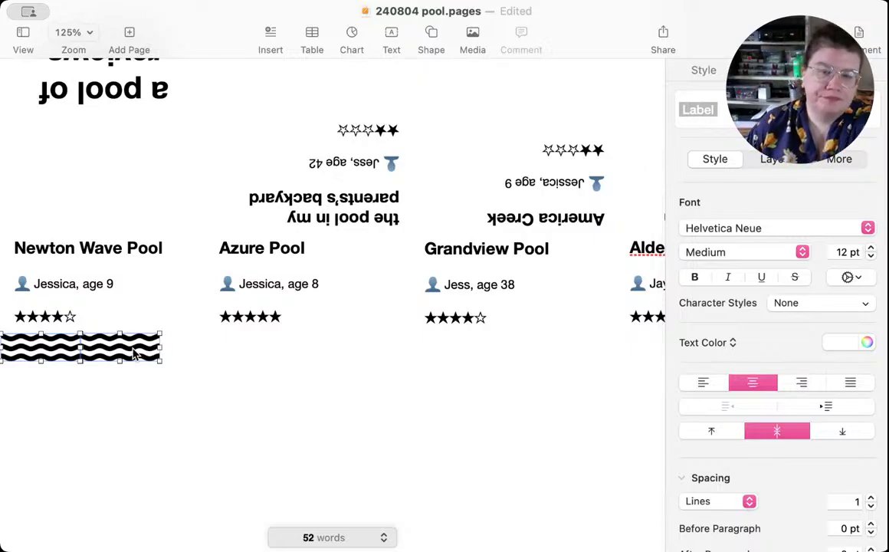
left_click_drag(160, 347, 59, 348)
Step: Delete only the left, larger wave shape below the Newton Wave Pool rating, keeping the smaller one
key("Delete")
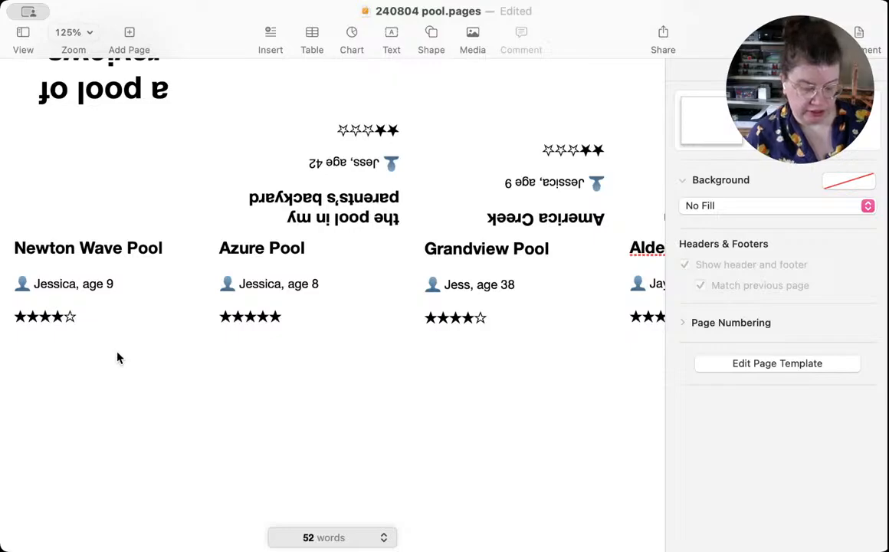
key("super+z")
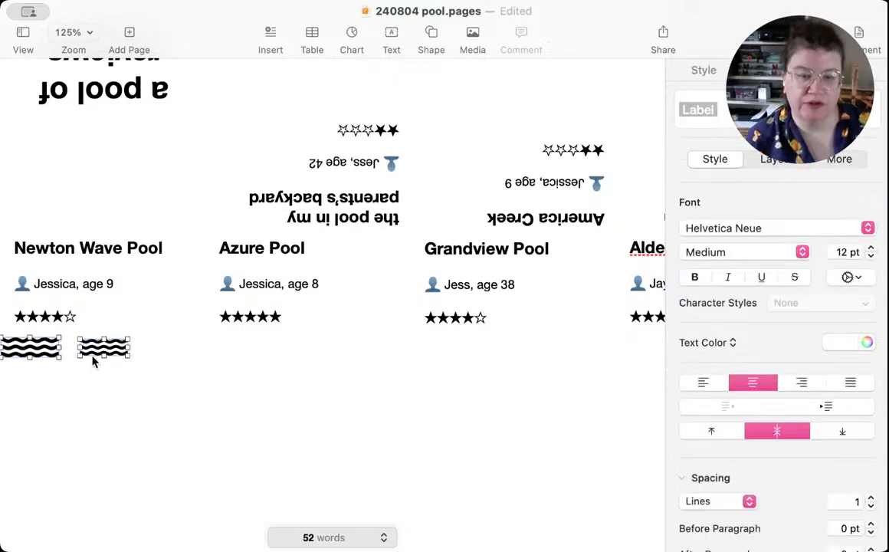
left_click(52, 380)
left_click(33, 346)
key("Delete")
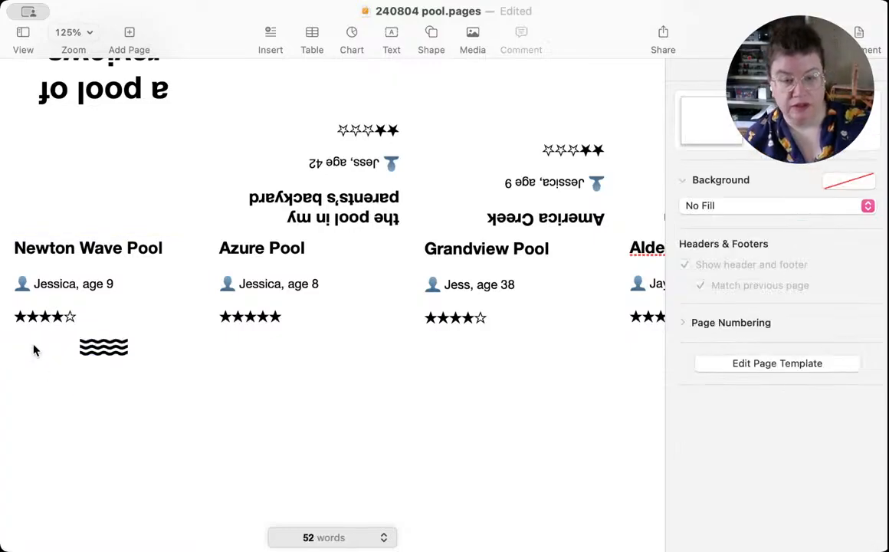
Step: Duplicate the small wave shape and line the copies up end to end as a continuous row of four
left_click(105, 351)
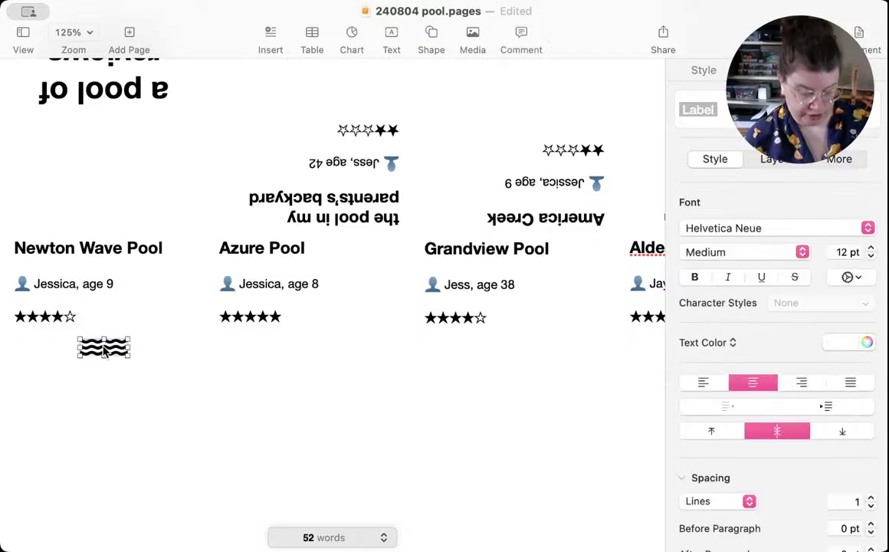
key("super+d")
left_click_drag(111, 359, 81, 361)
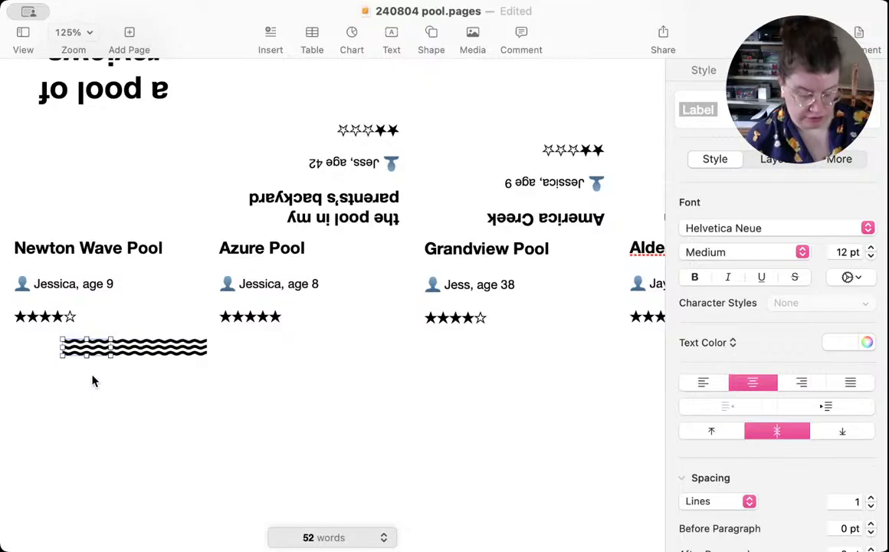
key("super+v")
left_click_drag(150, 356, 48, 349)
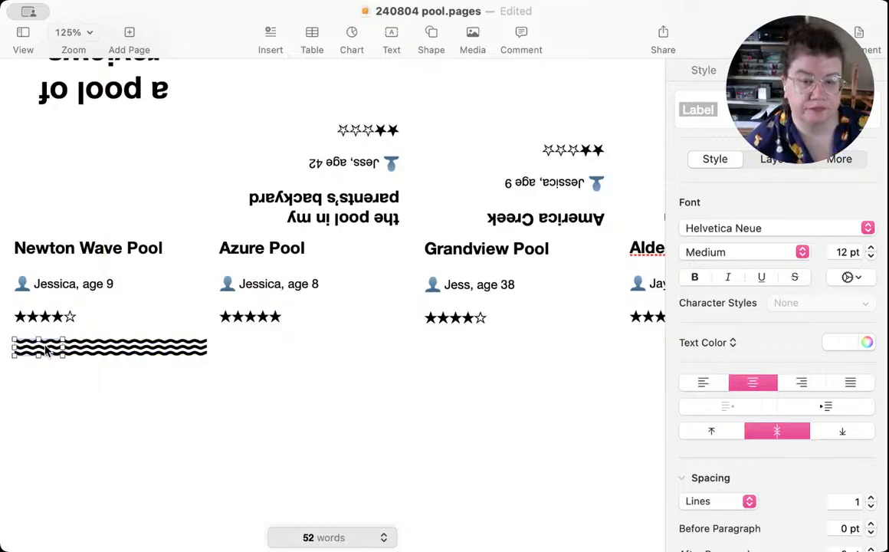
Step: Select all four wave shapes and centre the row horizontally within the Newton Wave Pool panel
left_click(90, 351, "shift")
left_click_drag(90, 351, 179, 350)
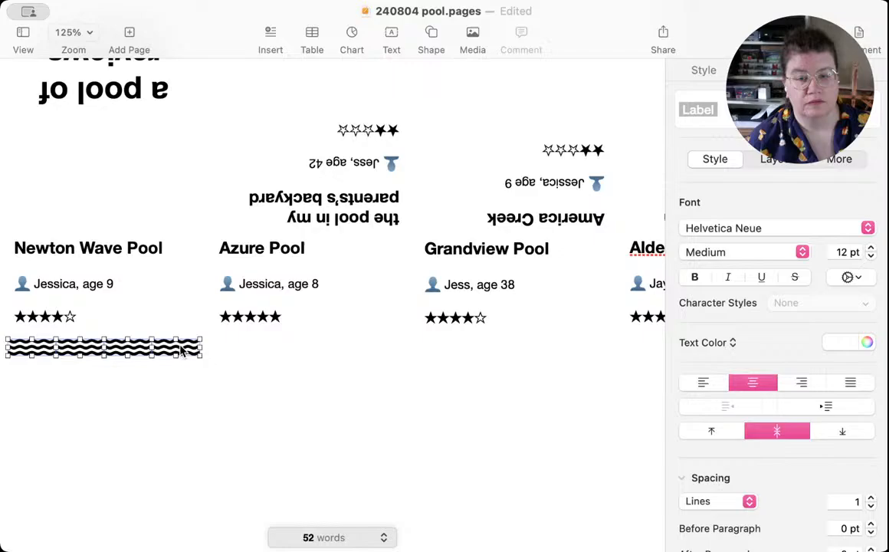
left_click(145, 402)
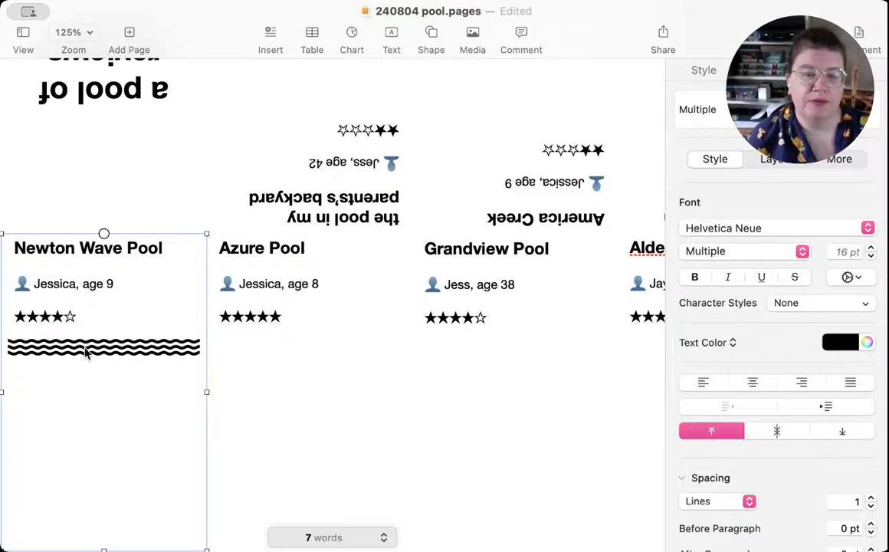
Step: Select the whole row of four wave shapes and move it slightly up, closer to the Newton Wave Pool star rating
left_click(109, 352)
left_click(154, 392)
left_click(173, 346)
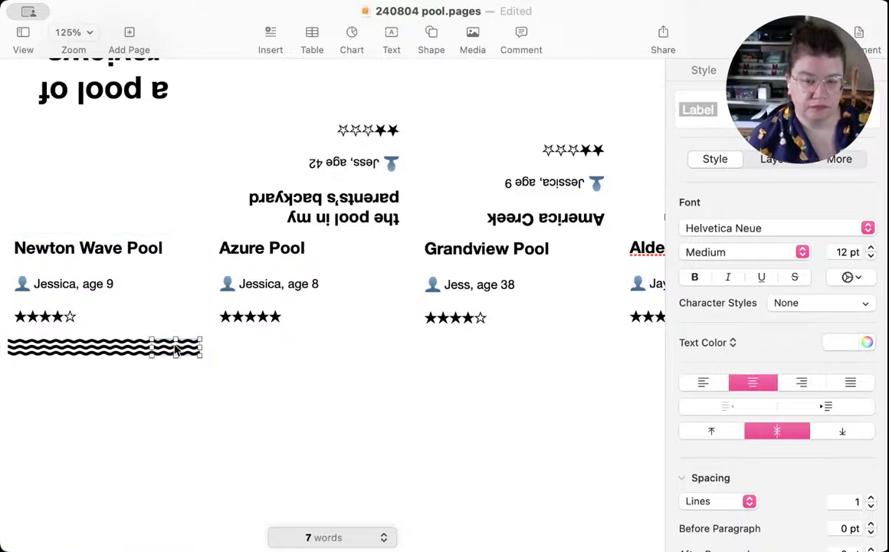
left_click(121, 348, "shift")
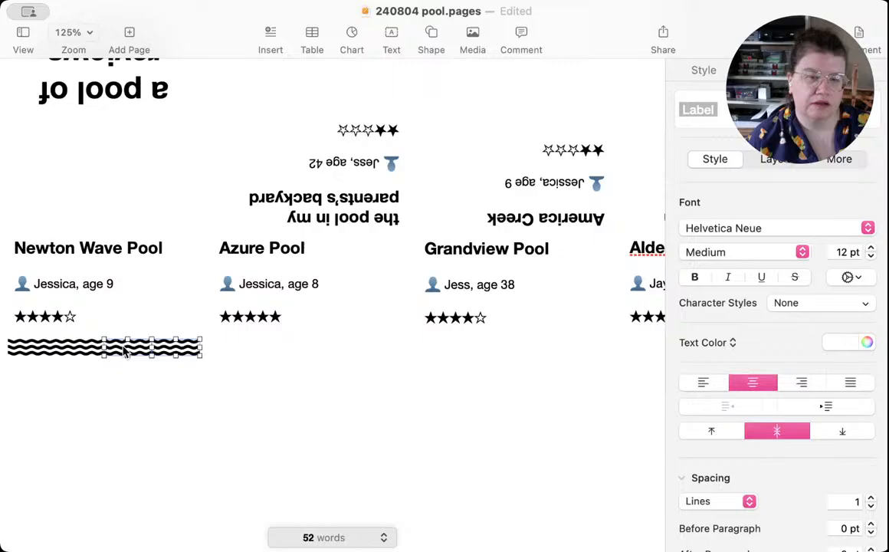
left_click(84, 348, "shift")
left_click(35, 350, "shift")
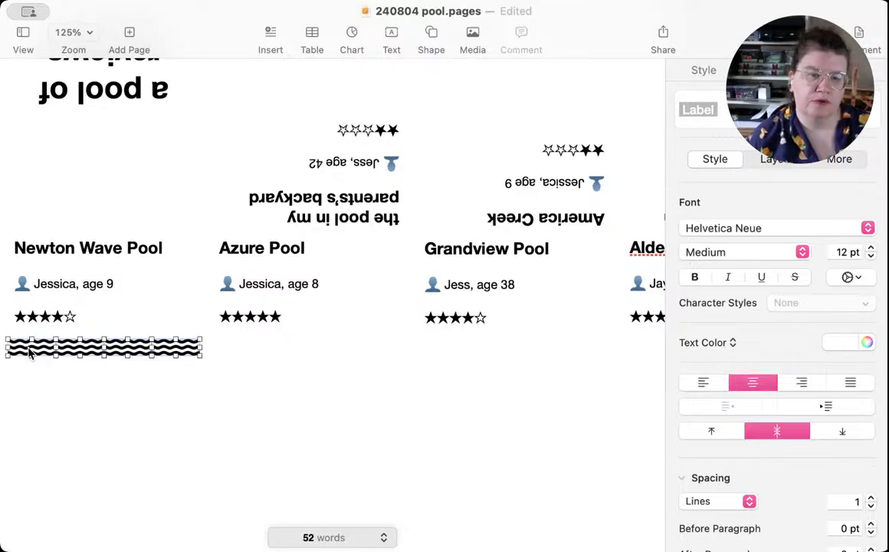
mouse_move(27, 350)
left_mouse_down()
mouse_move(31, 271)
mouse_move(27, 344)
left_mouse_up()
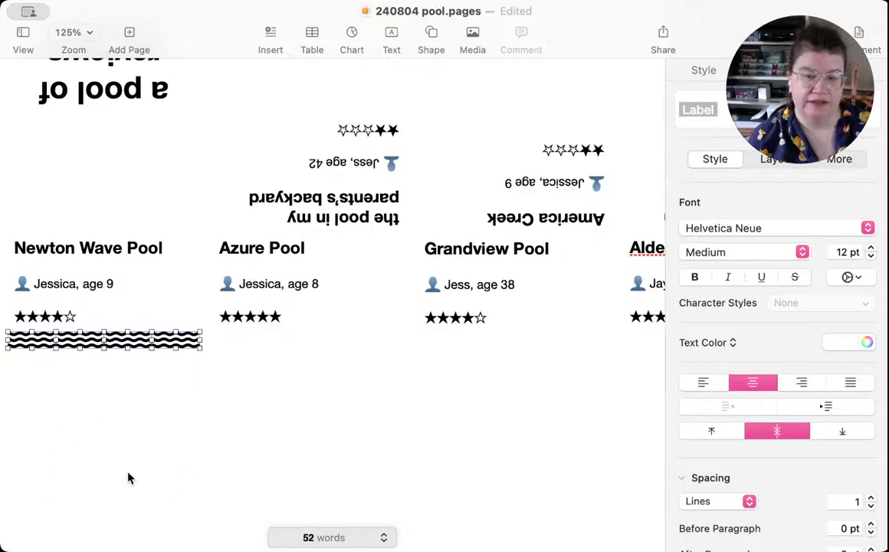
Step: Start the Newton Wave Pool review on a new line below the wave row with "This pool is the greatest thing ever!"
left_click(82, 454)
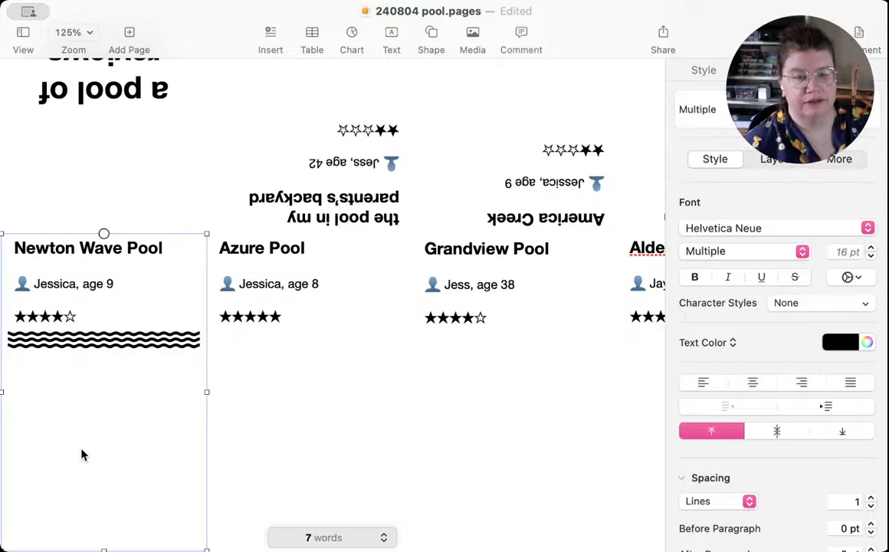
left_click(59, 391)
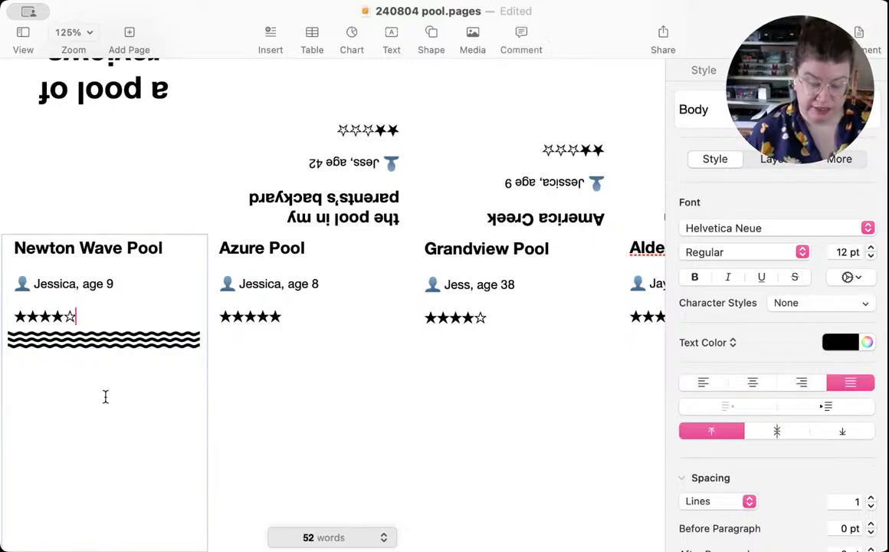
key("Return")
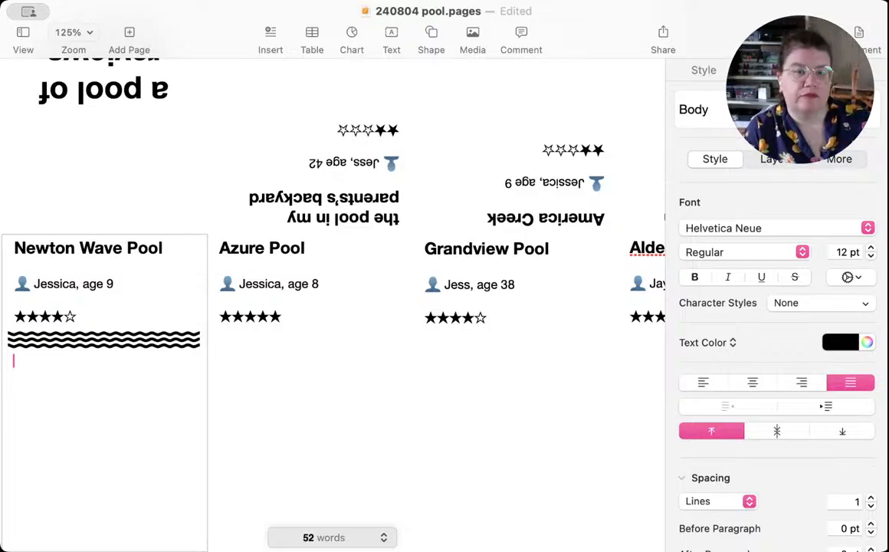
type("This pool")
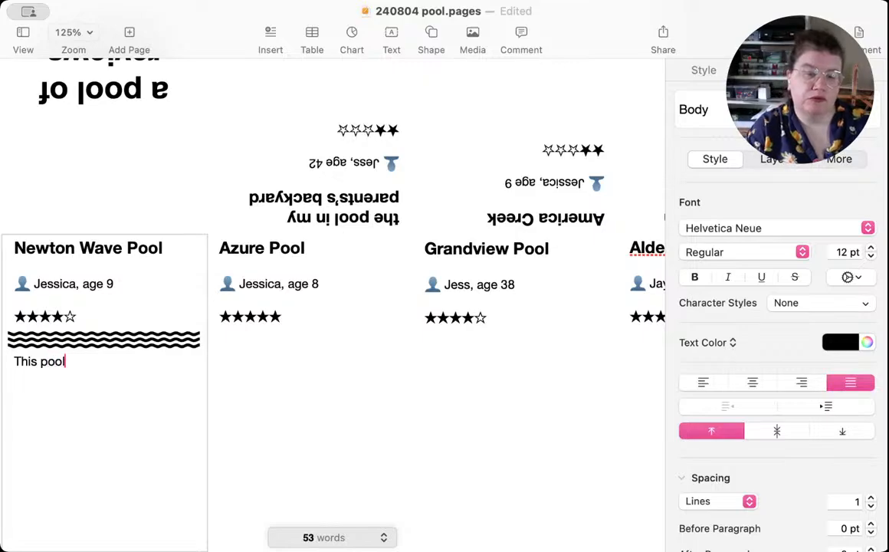
type(" is the grea")
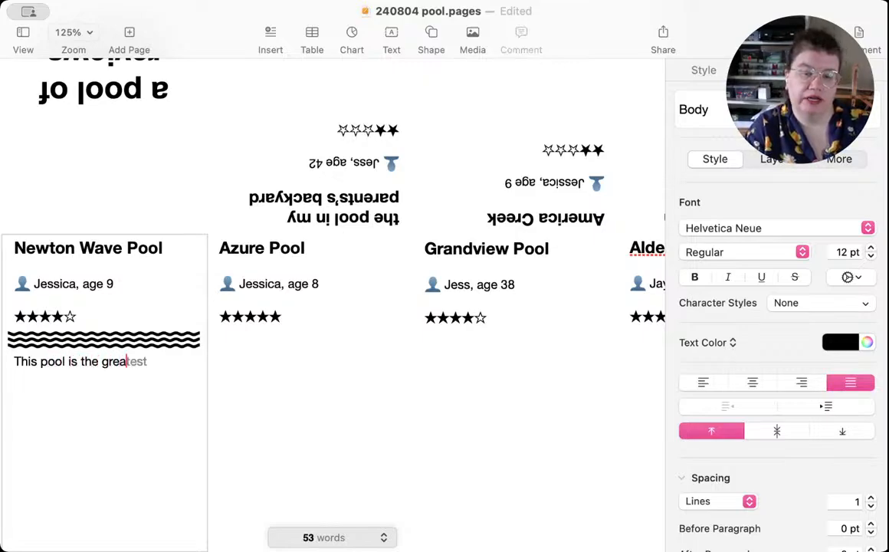
type("test thing ")
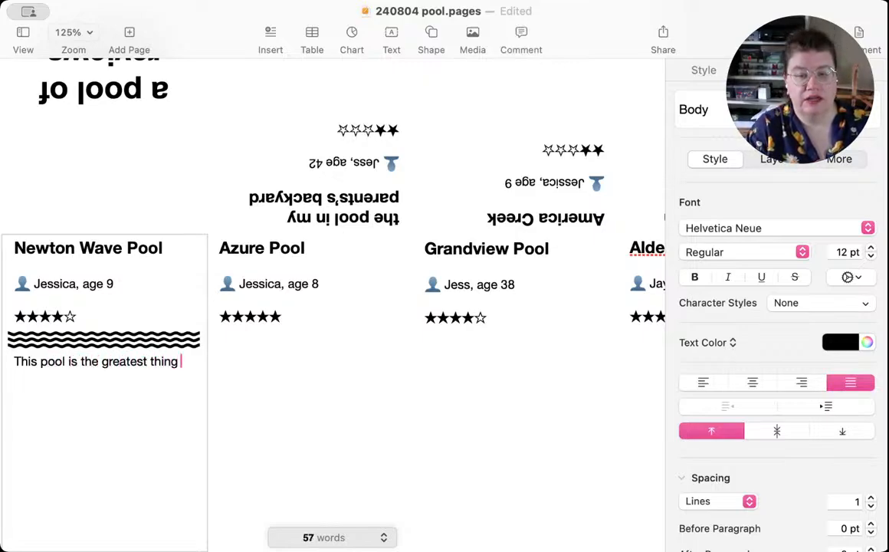
type("ever")
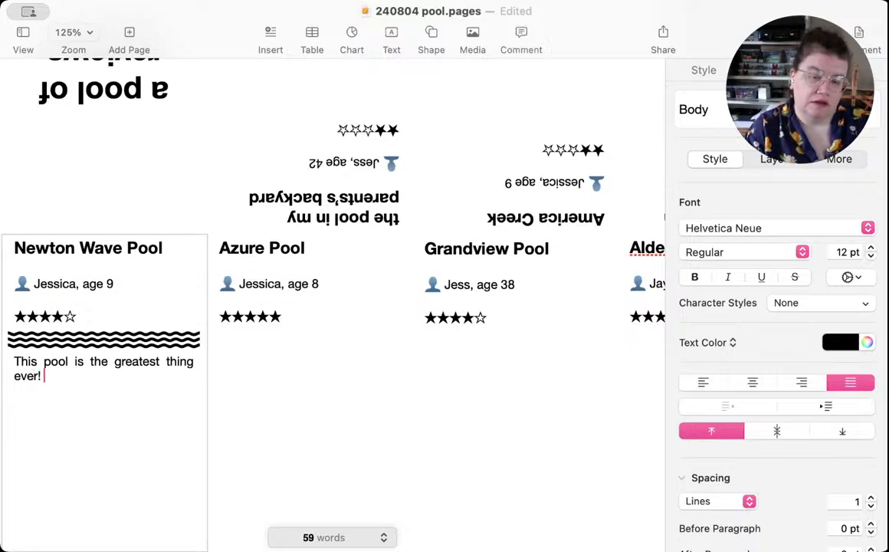
type("! They")
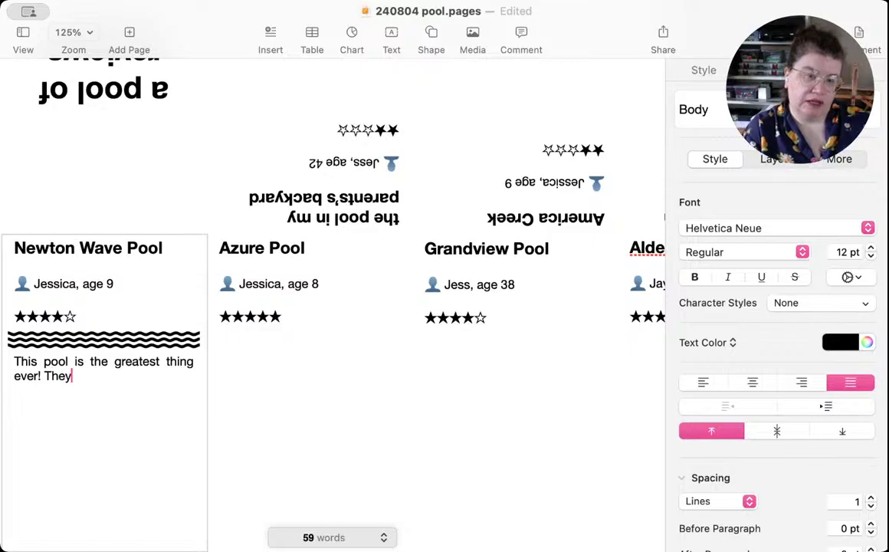
type(" pres")
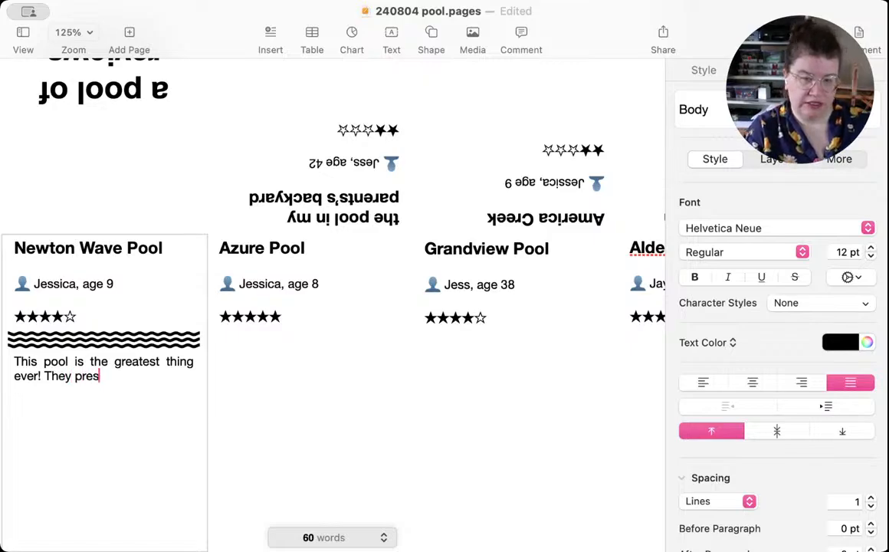
type("s a bu")
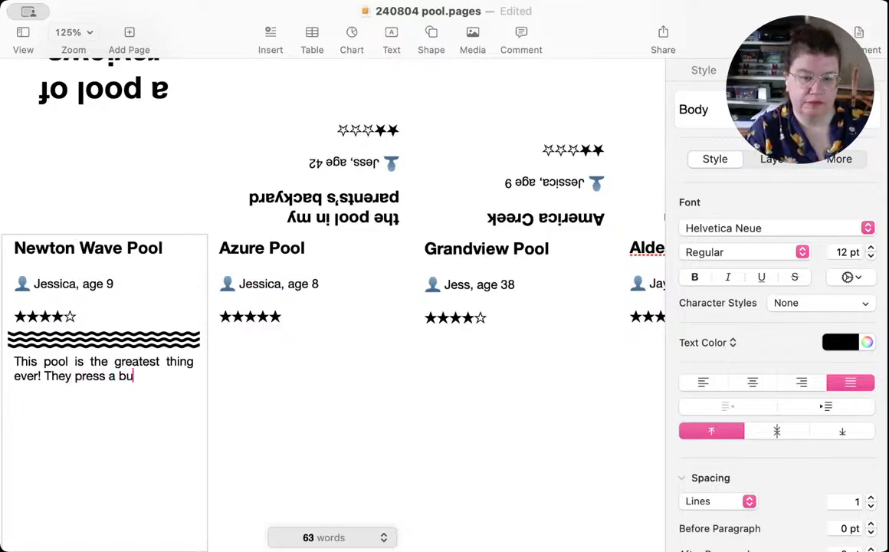
type("tton ")
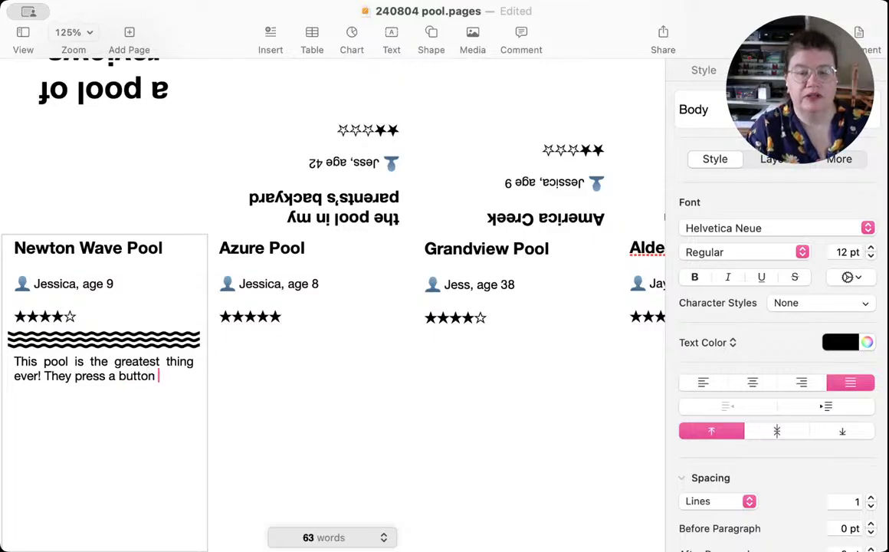
type("and")
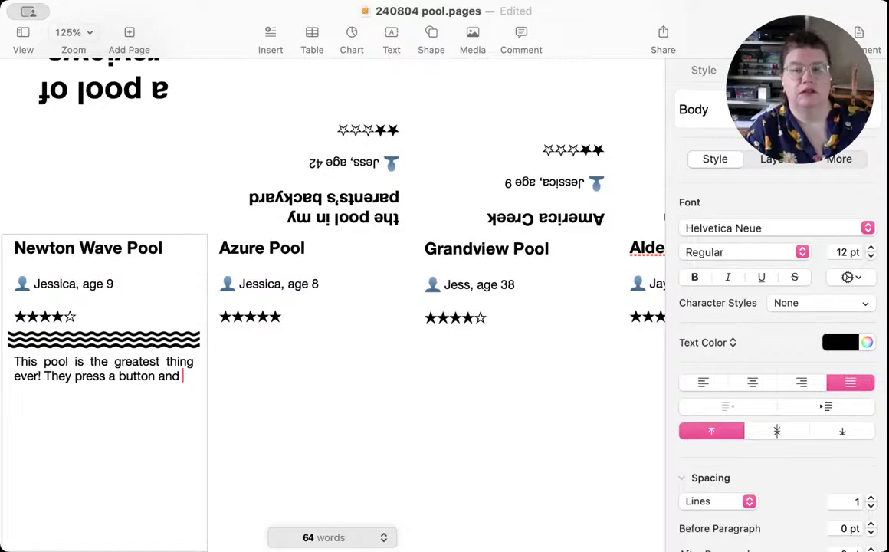
Step: Continue the Newton Wave Pool review with "They press a button to turn on the waves, and the whole pool goes wild"
key("BackSpace")
key("BackSpace")
key("BackSpace")
key("BackSpace")
type("to")
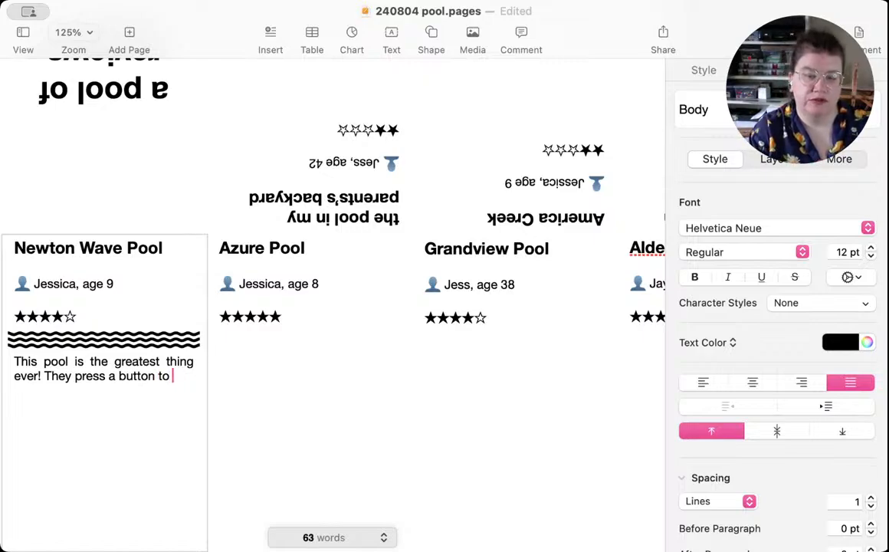
type(" turn on the wa")
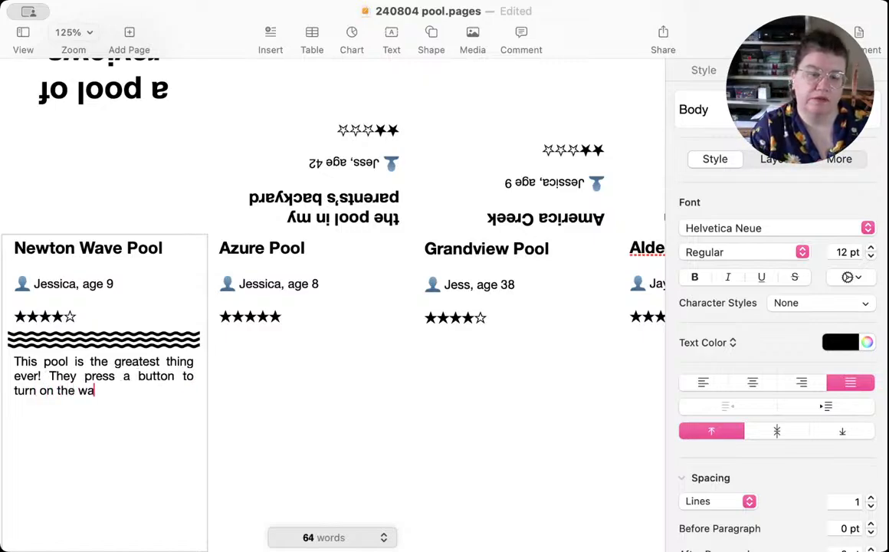
type("ves, and t")
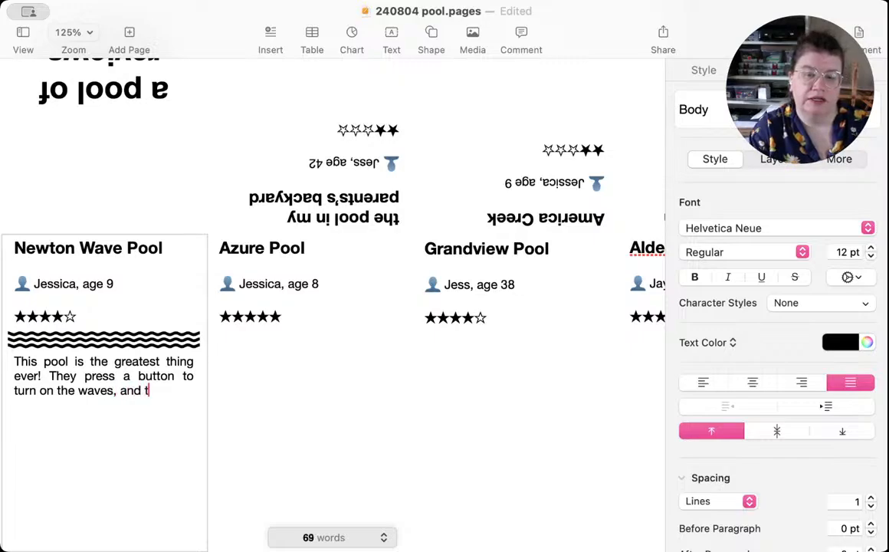
type("he whole po")
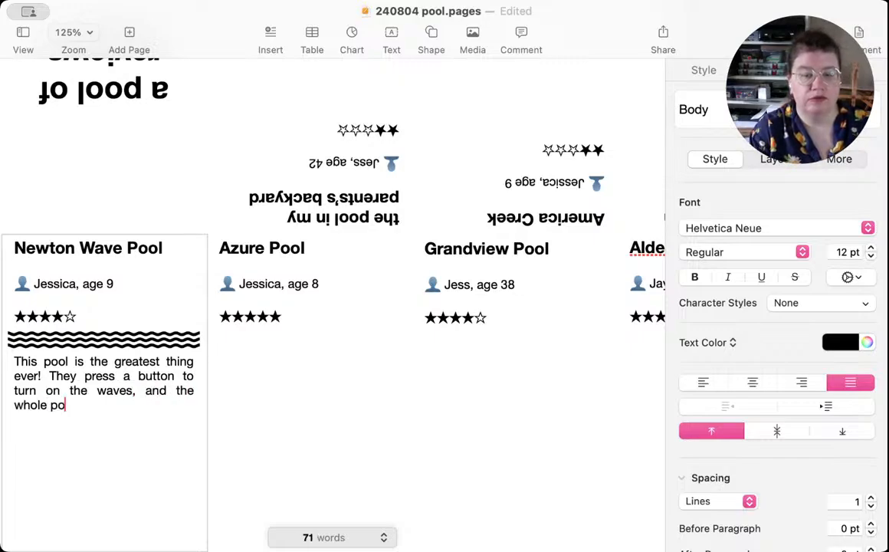
type("ol goes")
type("wi")
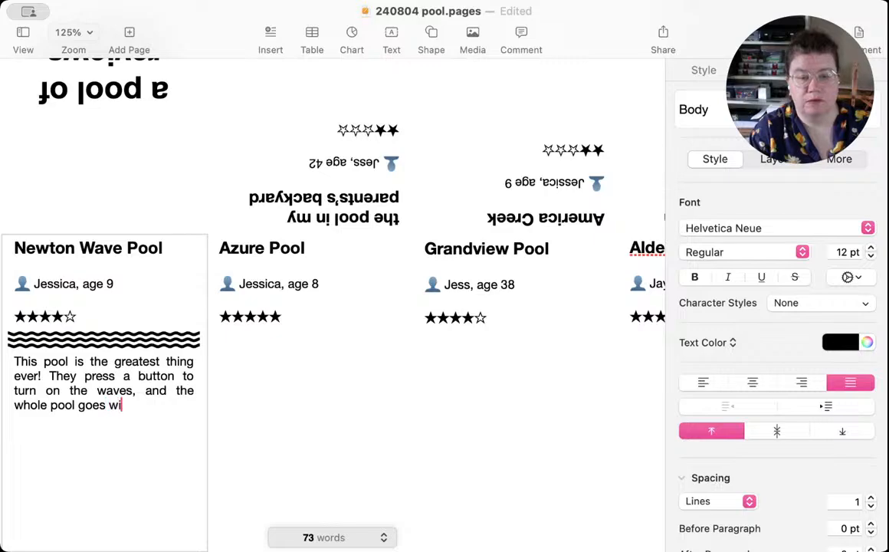
type("ld. ")
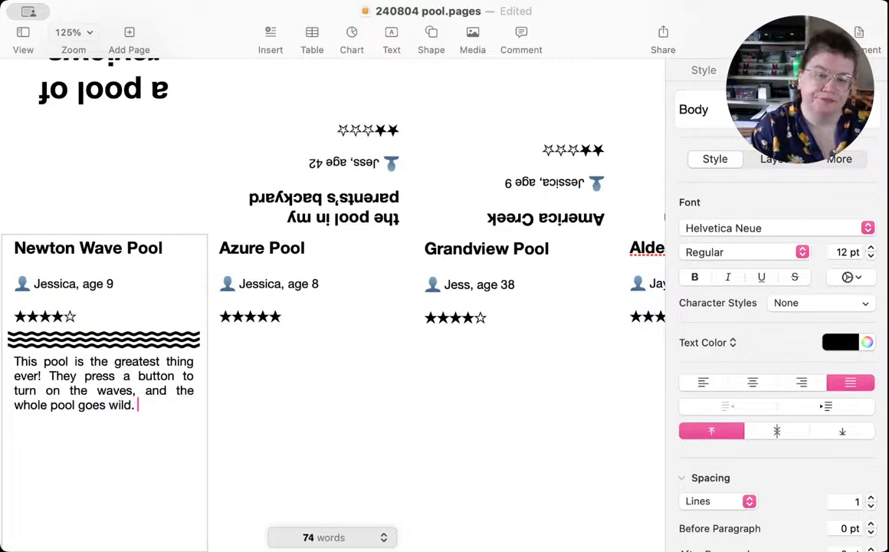
type("It's so ")
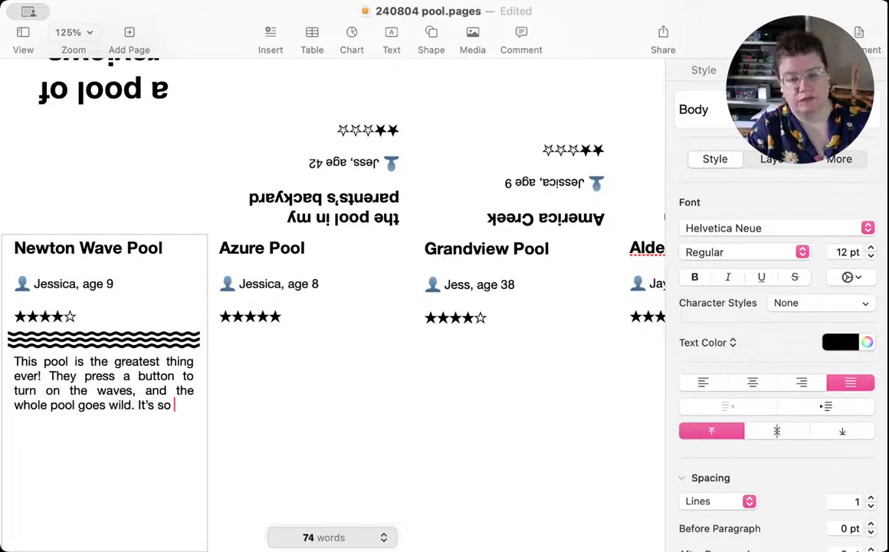
type("much fun")
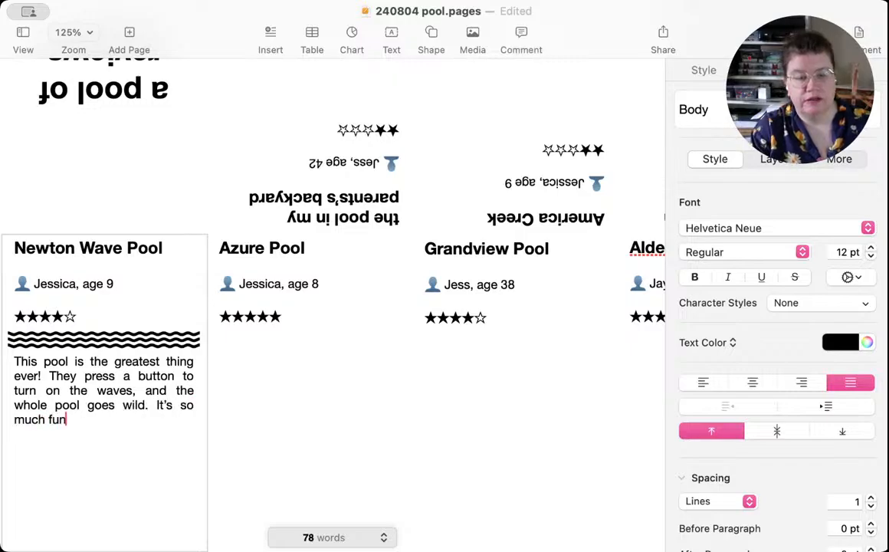
type(" trying to ")
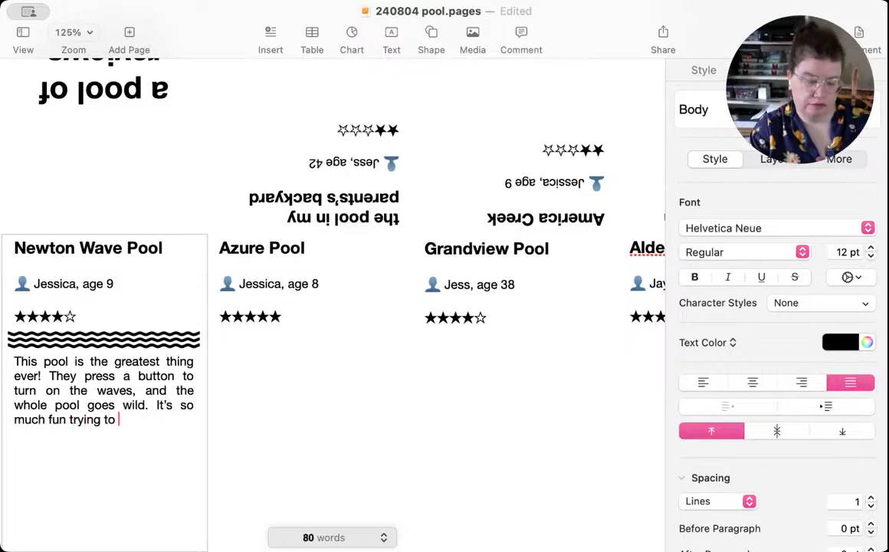
type("swim in the waves")
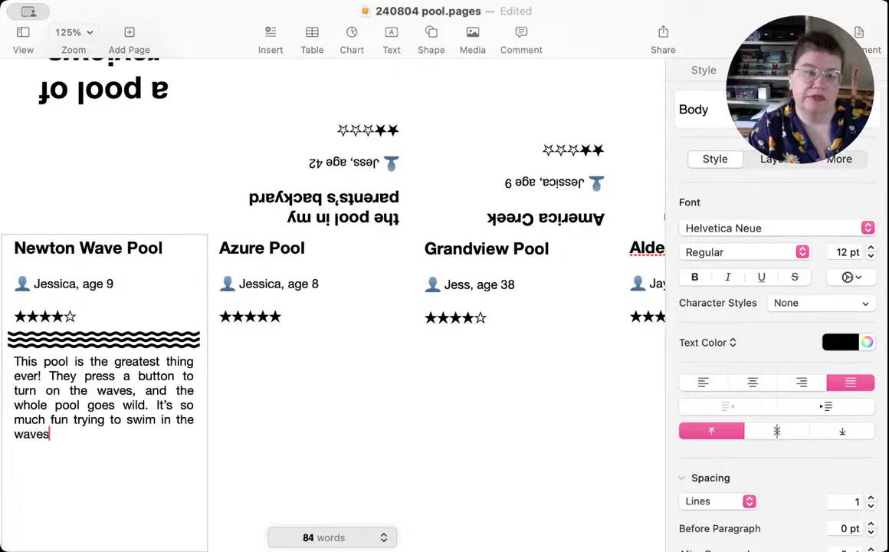
type(" without")
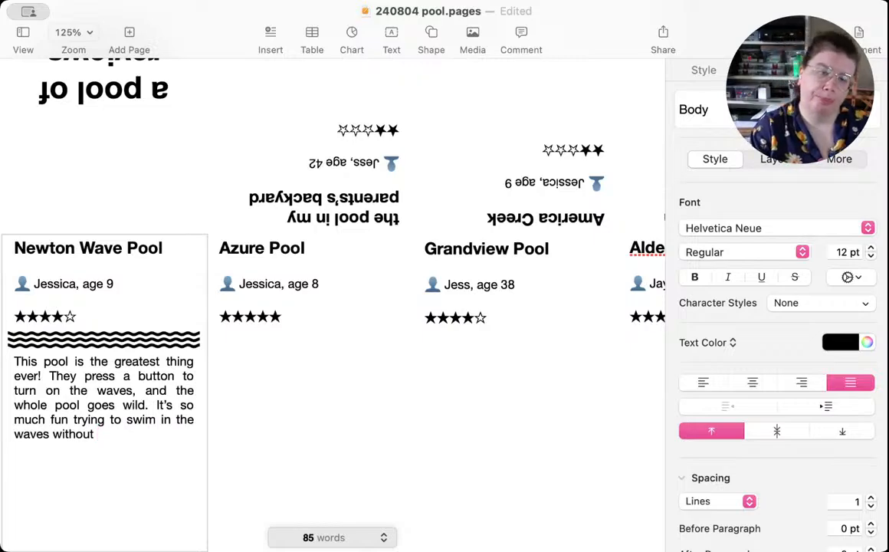
type(" going un")
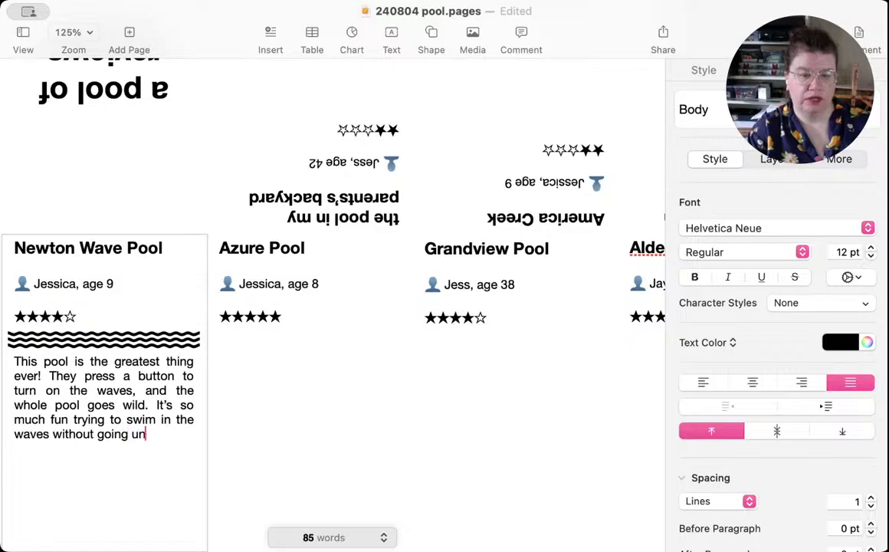
type("der water.")
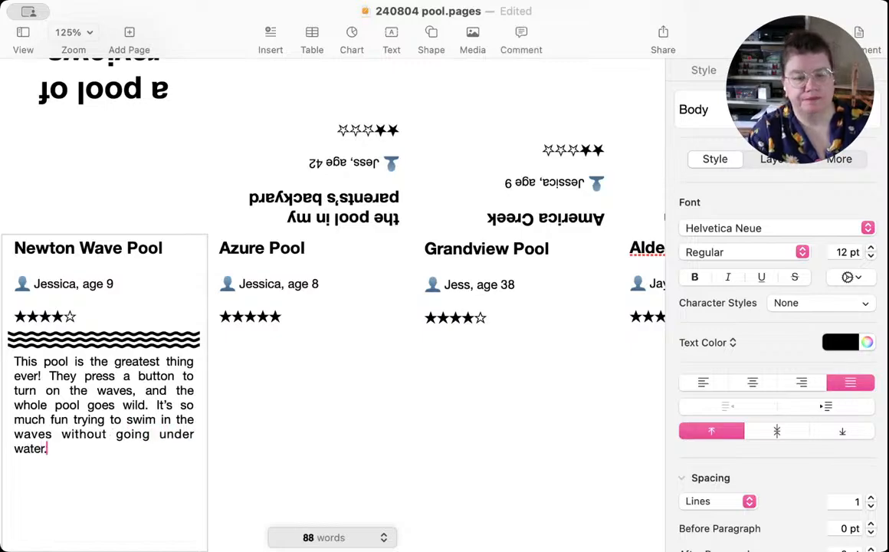
Step: Add a separate closing paragraph to the Newton Wave Pool review, after a blank line, reading "They also have slides!"
key("Return")
key("Return")
type("They ")
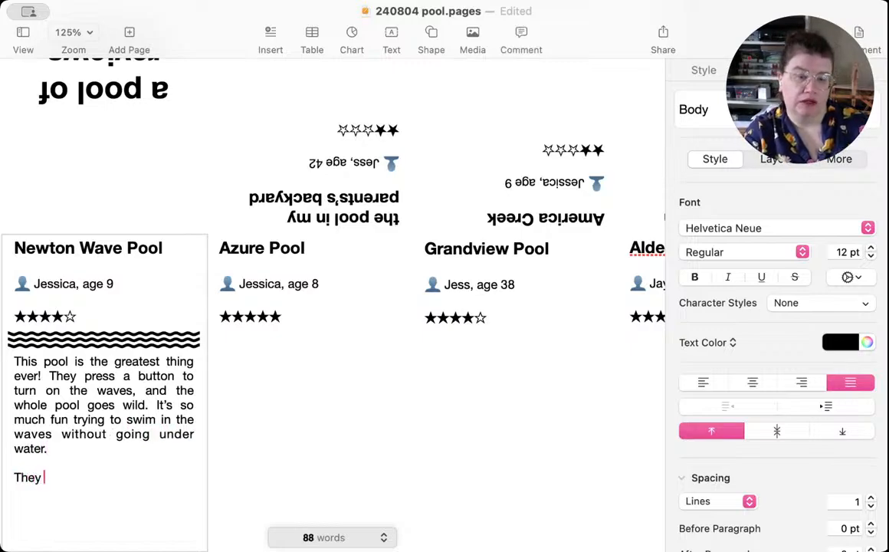
type("also have ")
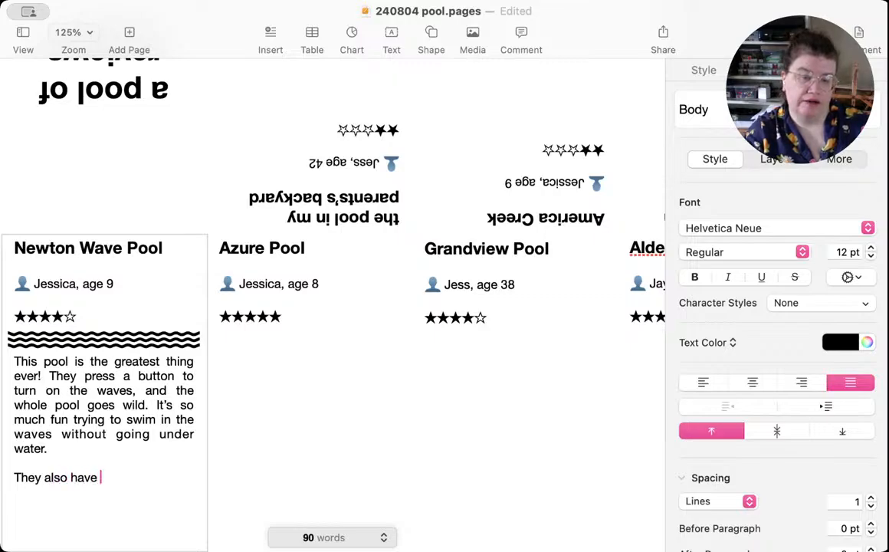
type("slides!")
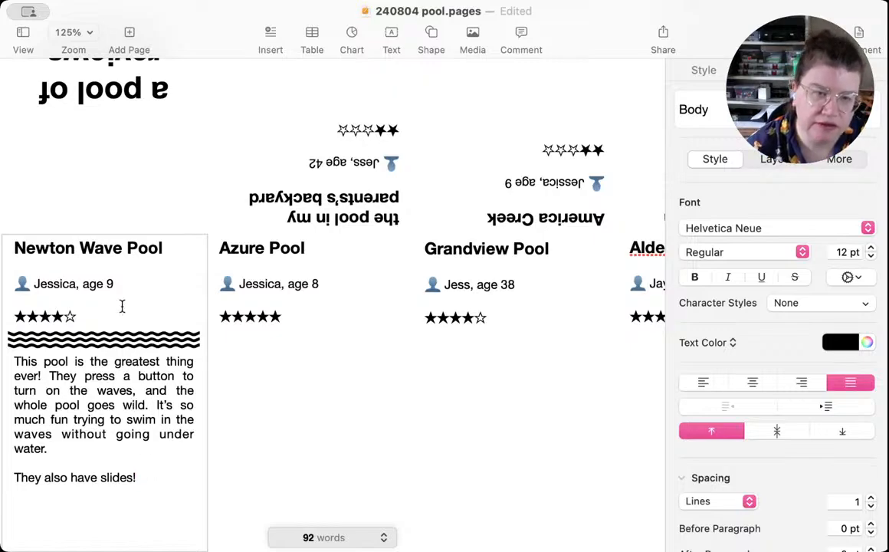
Step: Insert a blank line under the Newton Wave Pool heading and move the four wave shapes into it as one group
left_click(174, 249)
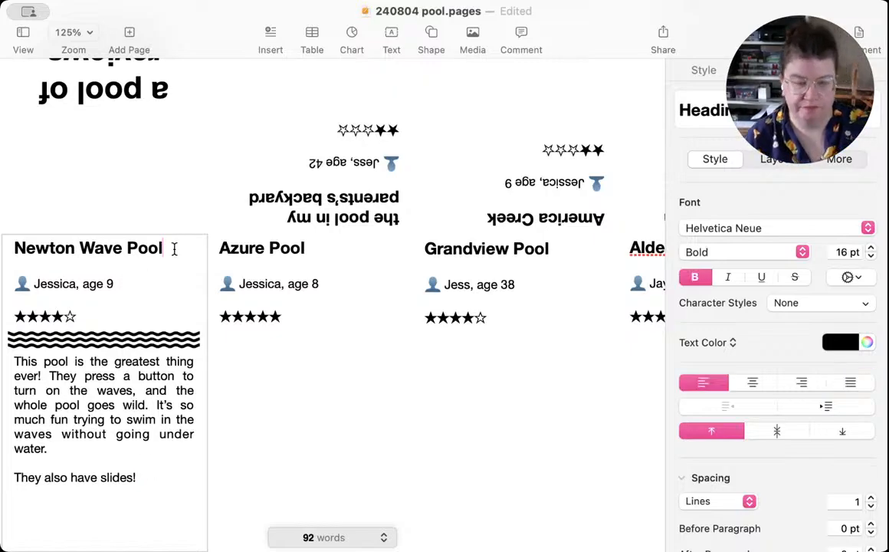
key("Return")
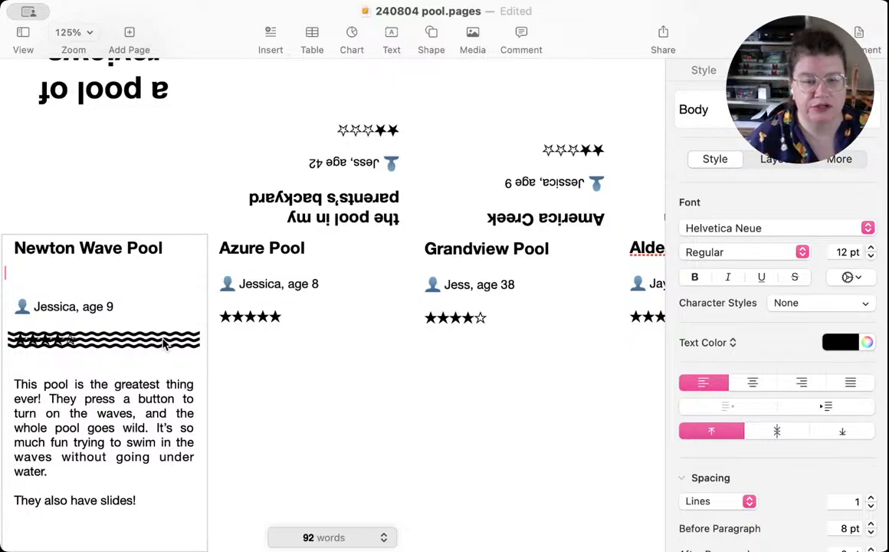
left_click(122, 350)
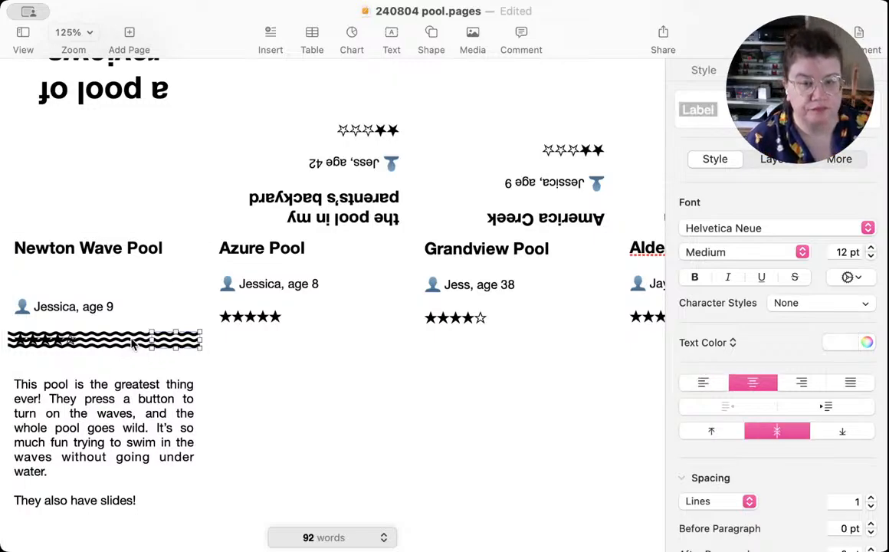
left_click(129, 340, "shift")
left_click(82, 341, "shift")
left_click(29, 340, "shift")
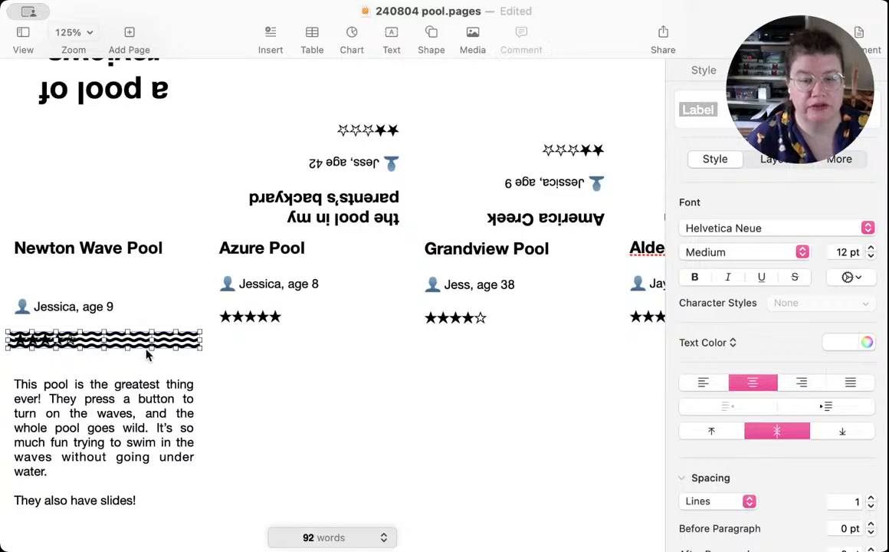
key("super+alt+g")
left_click_drag(119, 344, 117, 281)
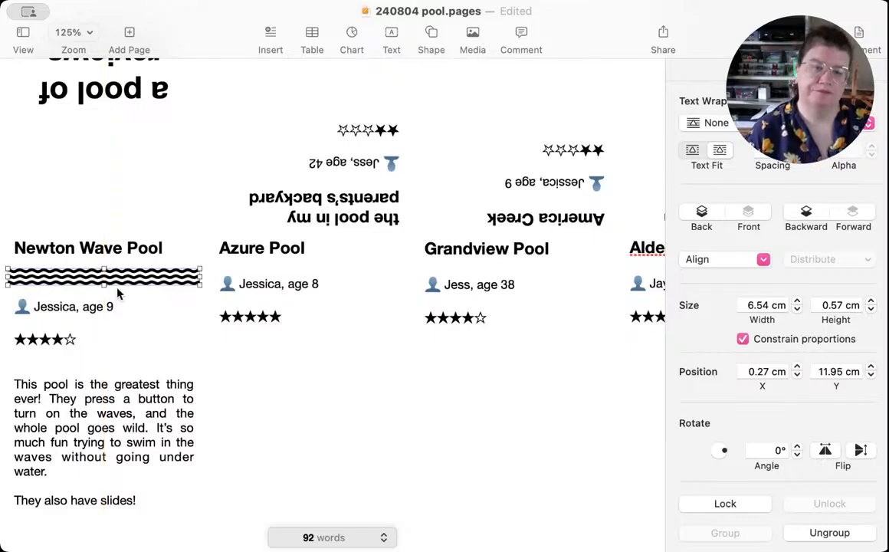
Step: Remove the extra blank line between the Newton Wave Pool star rating and the review text
left_click(118, 329)
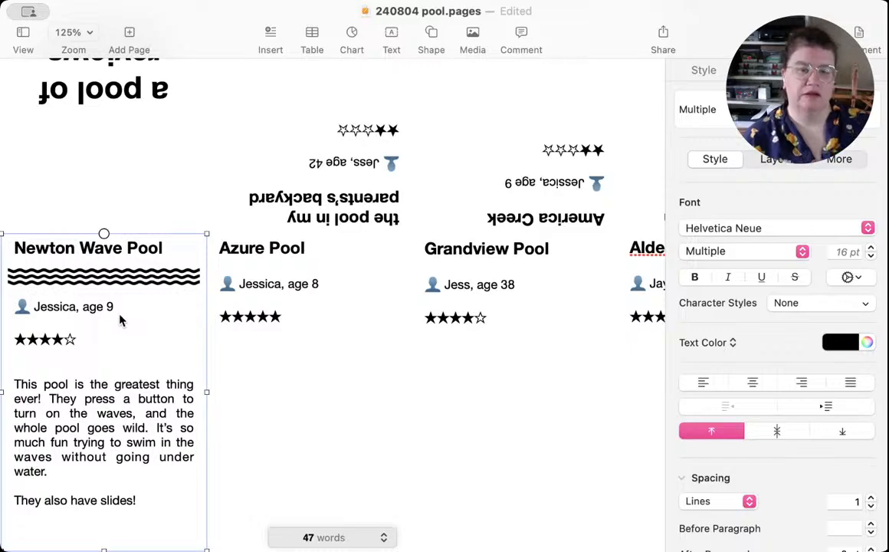
left_click(35, 364)
key("BackSpace")
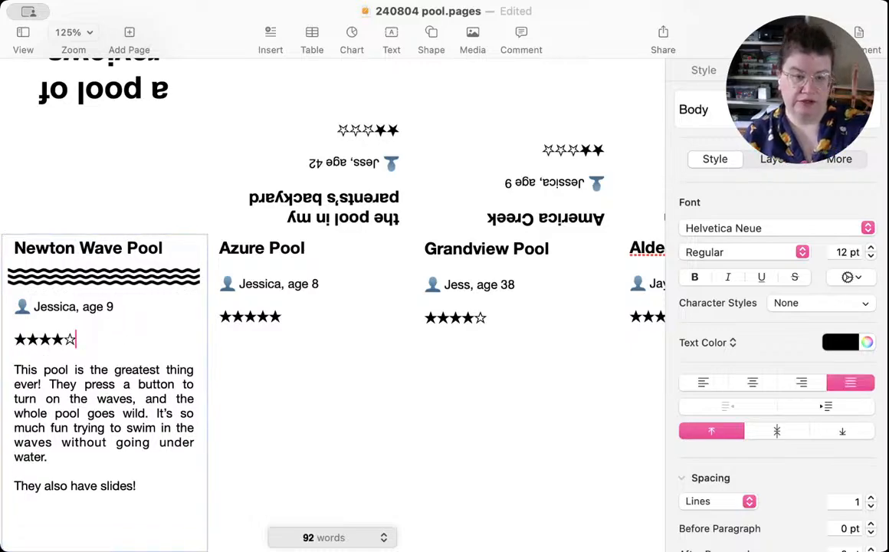
Step: Continue the closing paragraph of the Newton Wave Pool review with "One of the slides goes around in a circle"
left_click(160, 488)
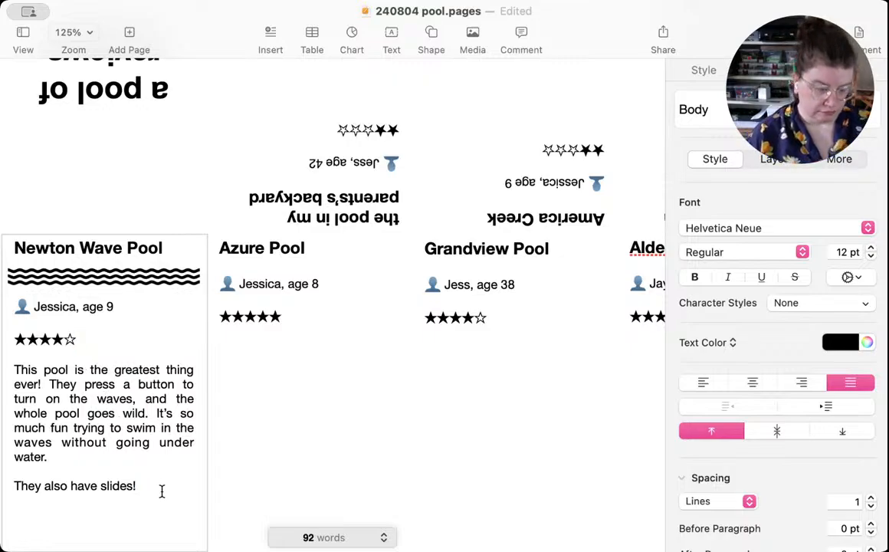
type("One of")
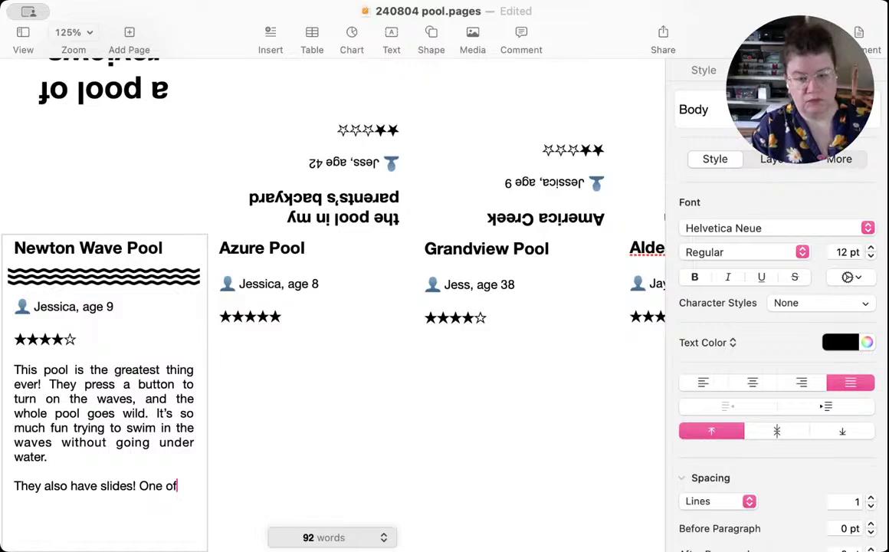
type(" the slides ")
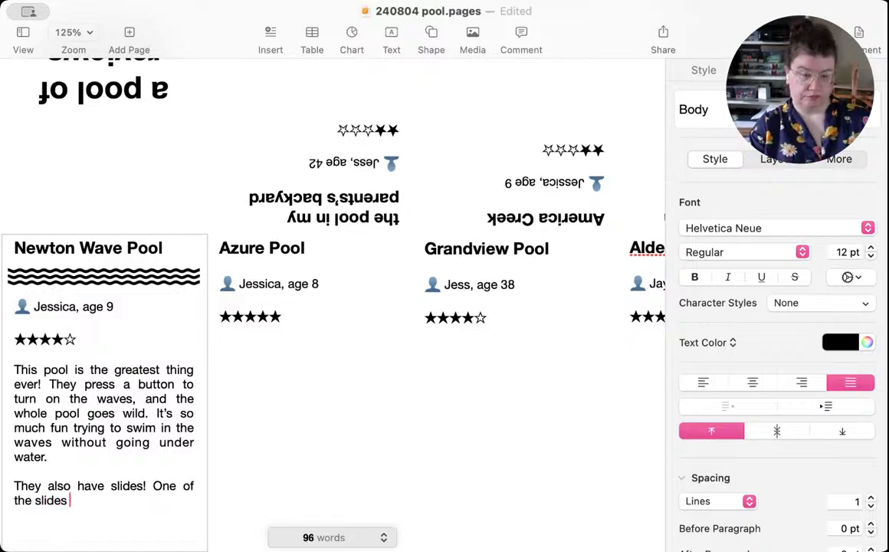
type("goes ")
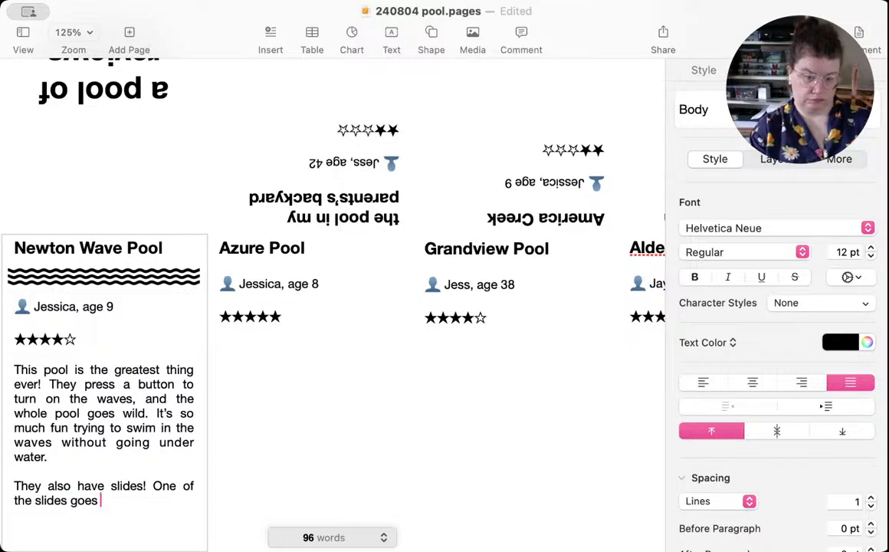
type("around in a ")
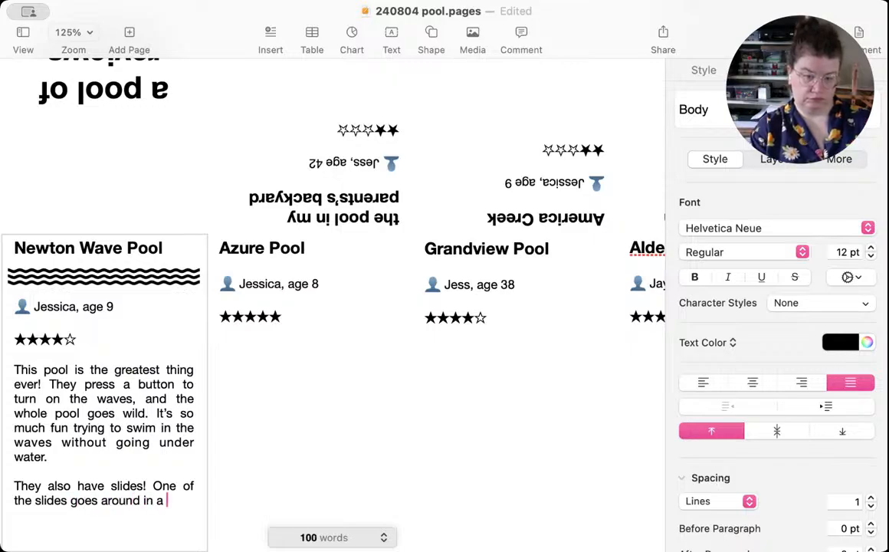
type("cirle an")
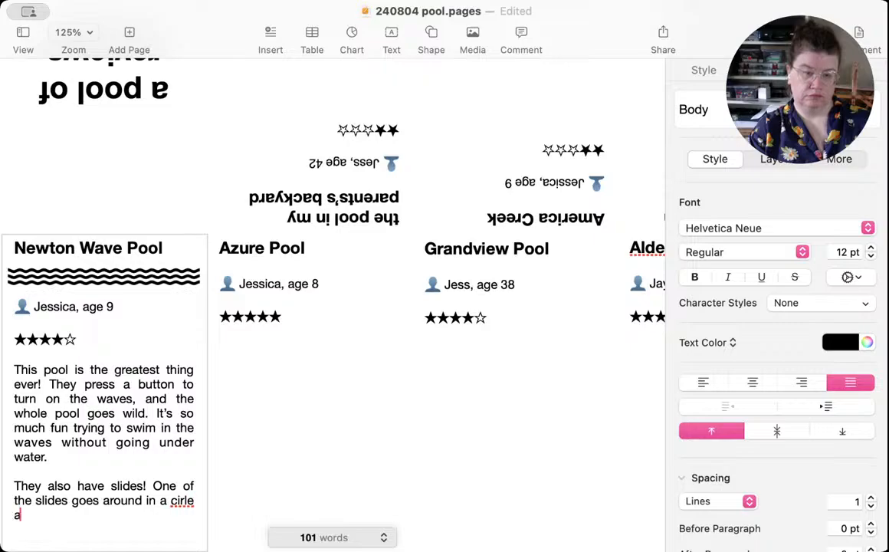
key("BackSpace")
key("BackSpace")
key("BackSpace")
key("BackSpace")
type("cle")
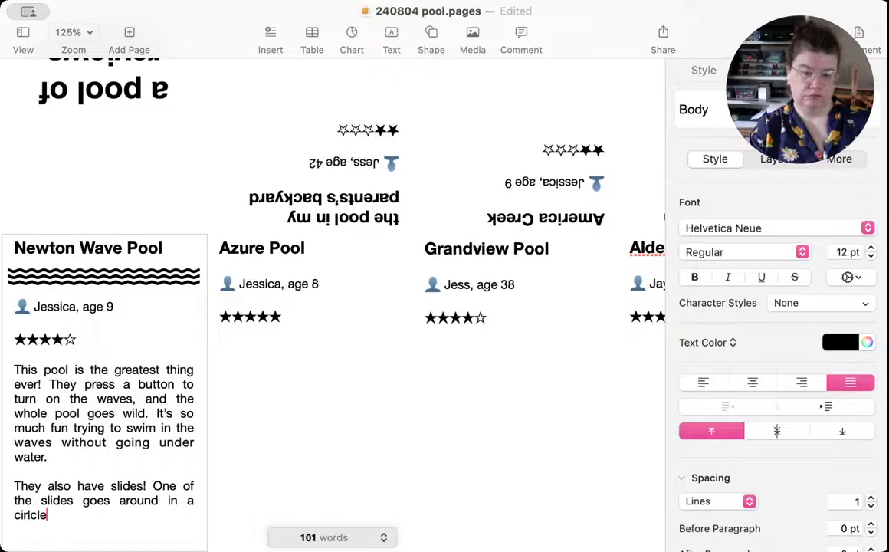
key("BackSpace")
key("BackSpace")
key("BackSpace")
key("BackSpace")
type("cl")
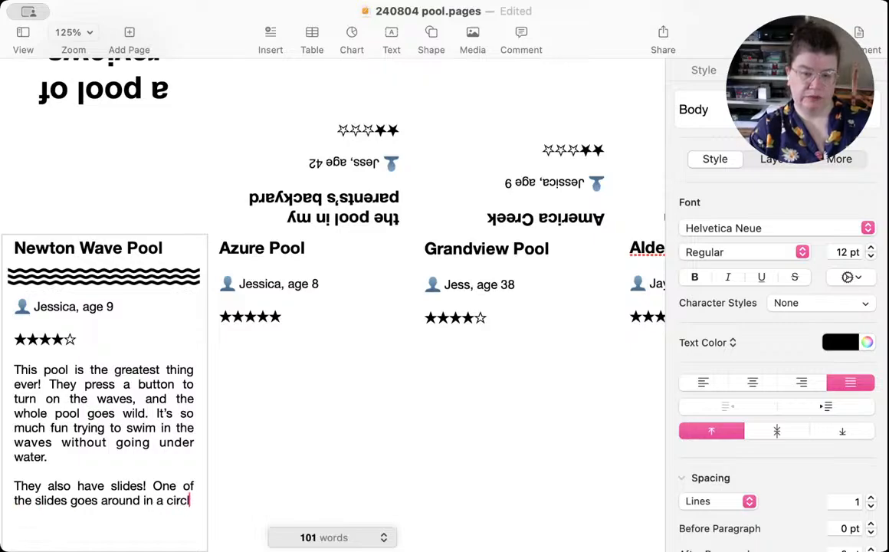
type("e, and it")
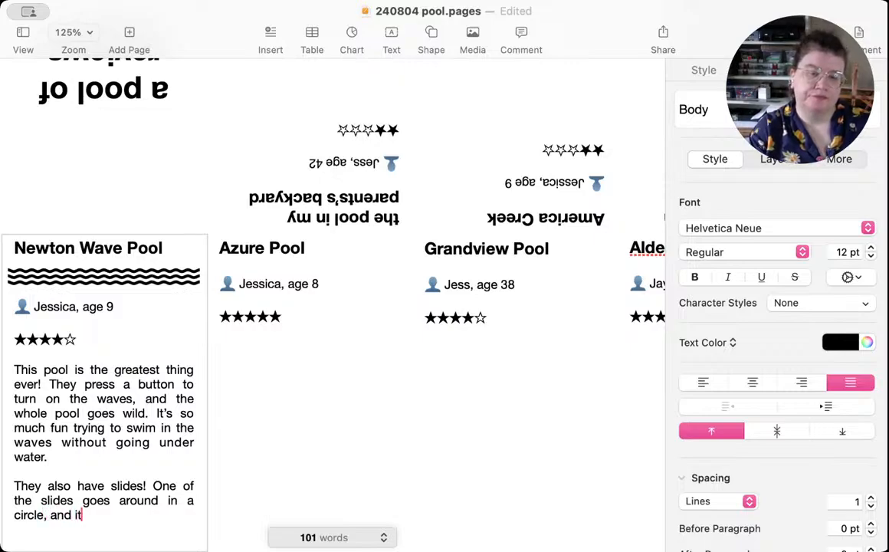
type(" even goes")
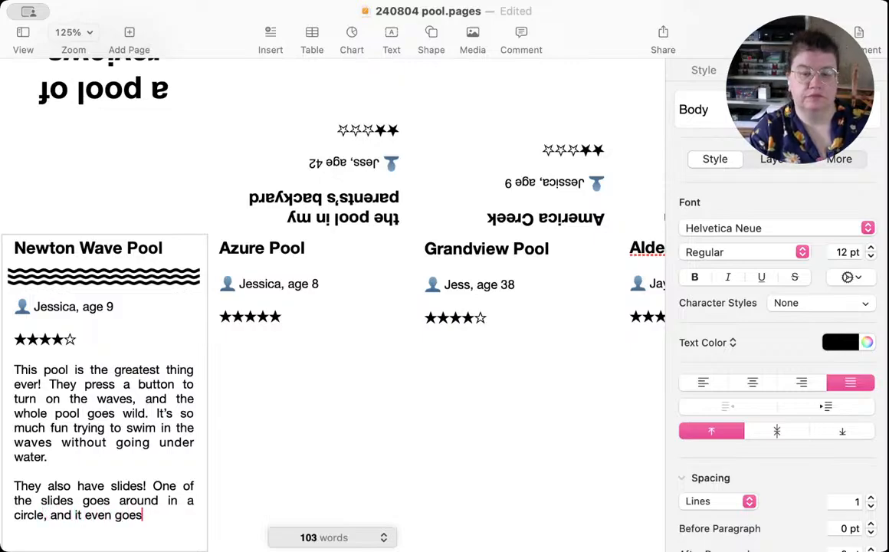
type(" outsid")
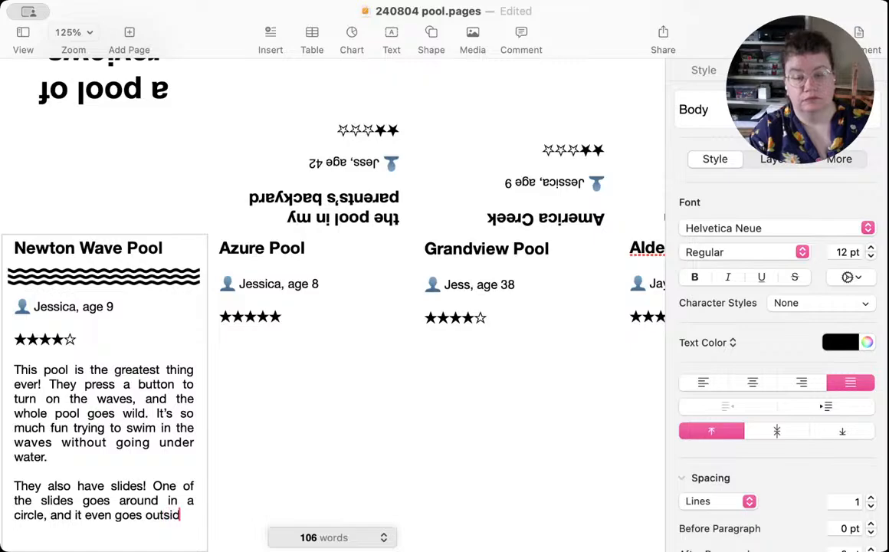
type("e. So cool.")
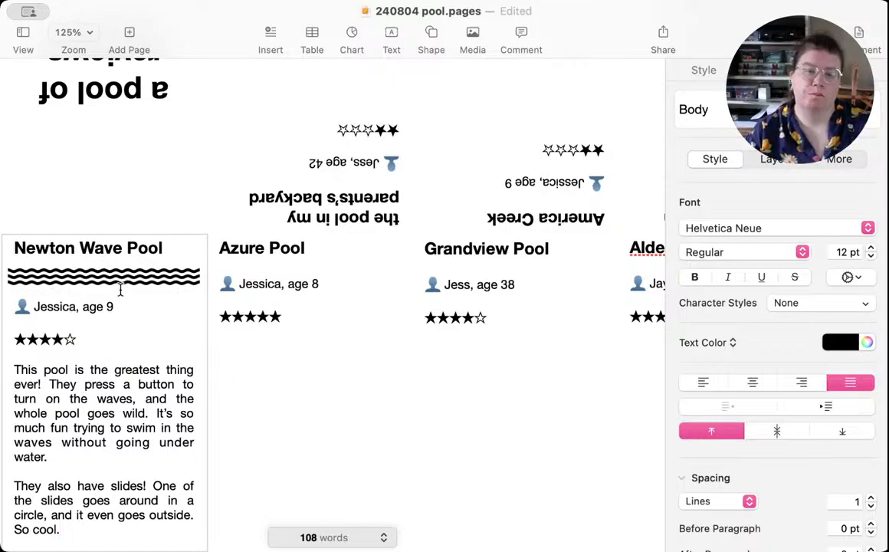
Step: Check the font settings of the Newton Wave Pool heading and of the cover title "a pool of reviews"
left_click_drag(162, 247, 12, 246)
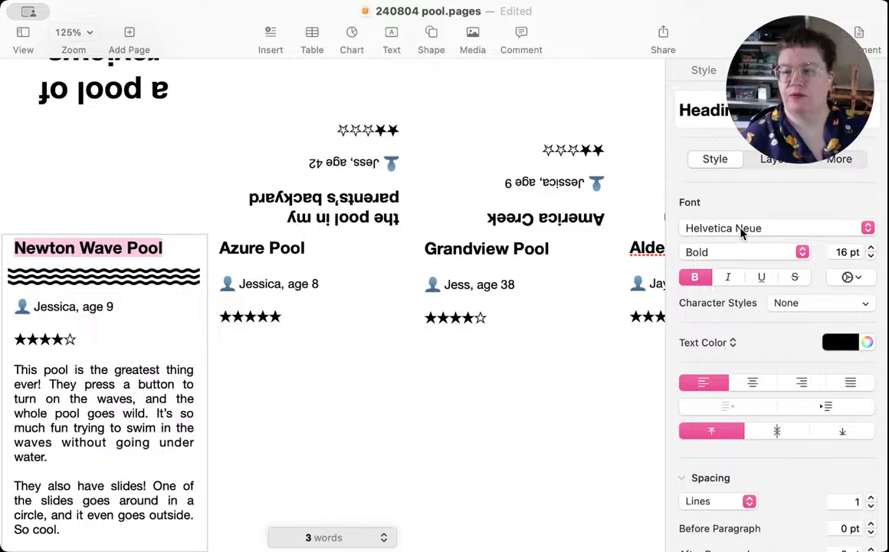
scroll(741, 233, "down", 1)
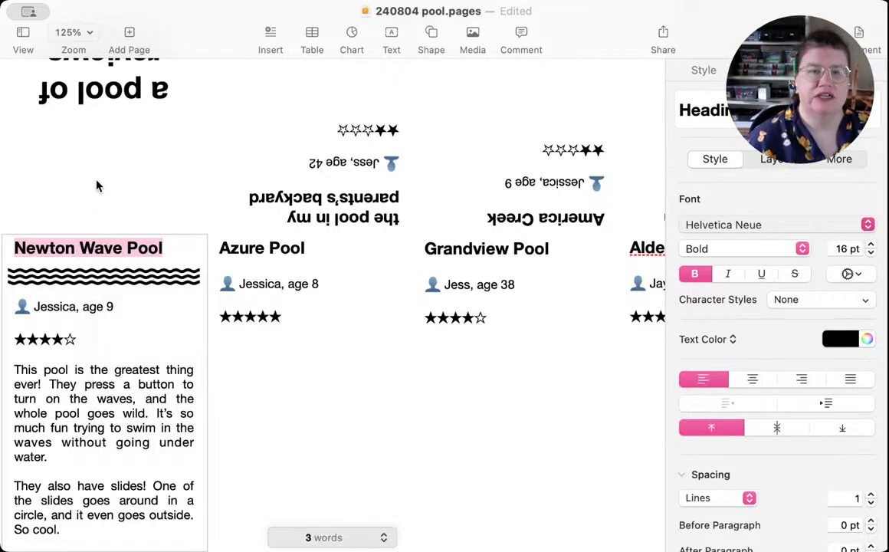
scroll(87, 175, "up", 5)
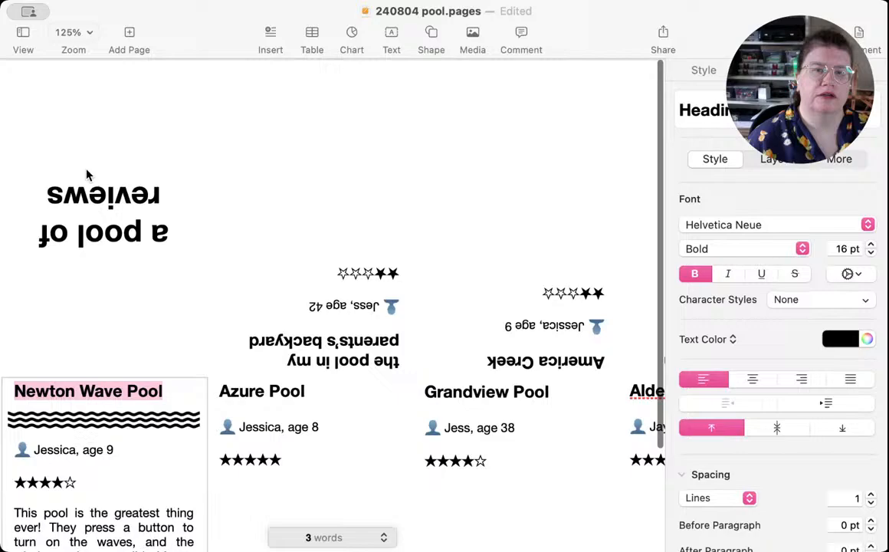
left_click(115, 234)
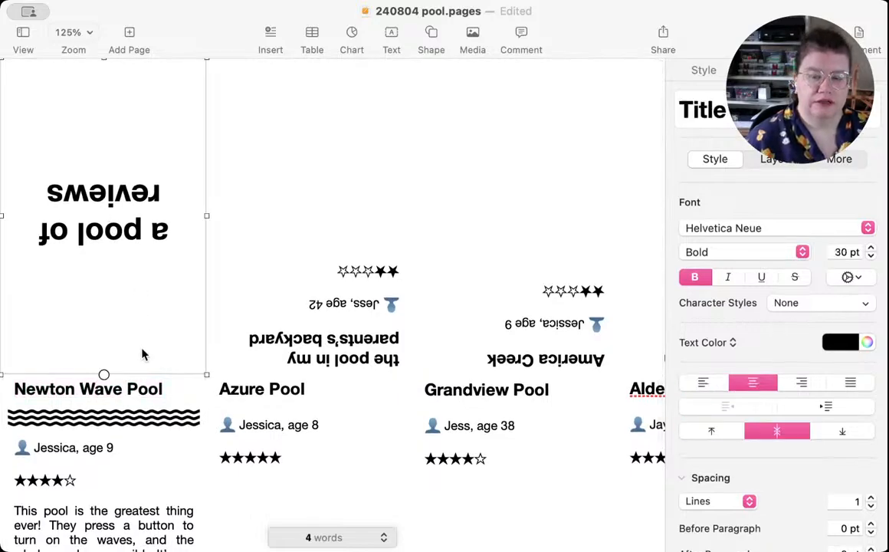
Step: Switch to the Safari browser and look through the published zines on the itch.io profile page
key("super+Tab")
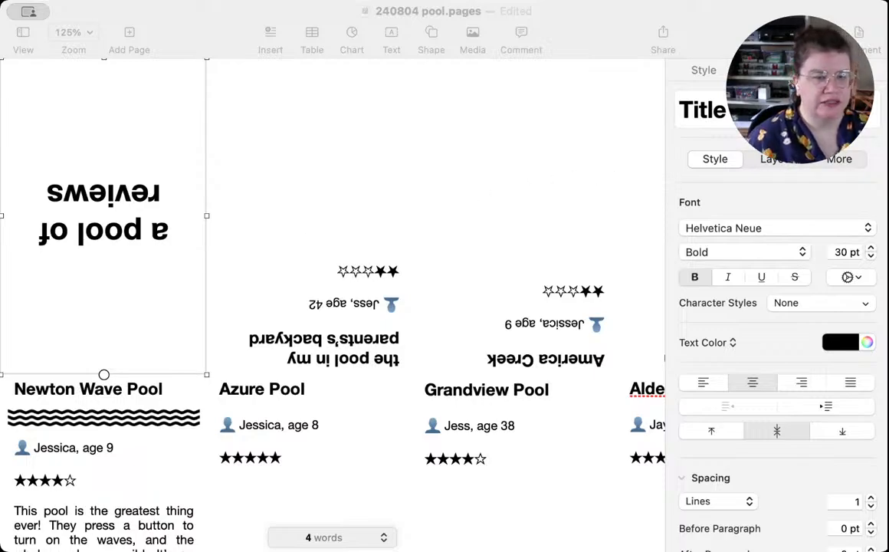
key("super+Tab")
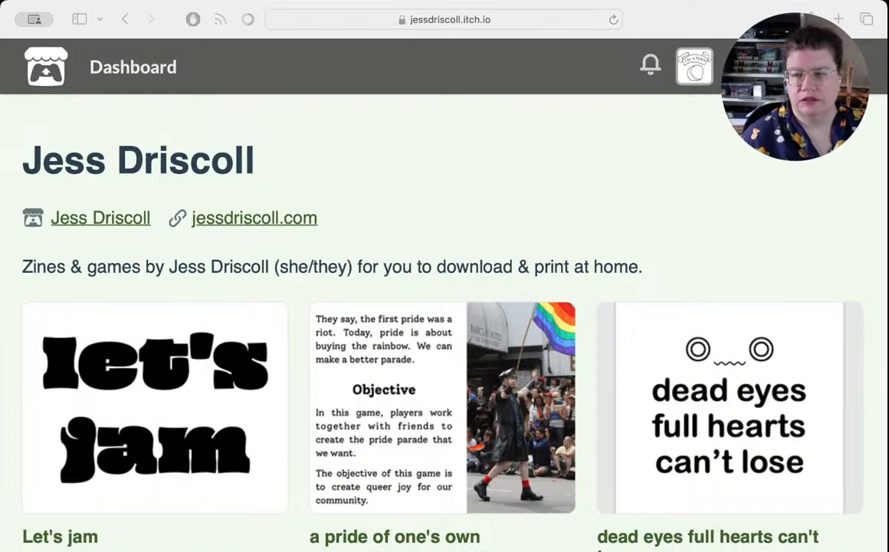
scroll(672, 499, "down", 3)
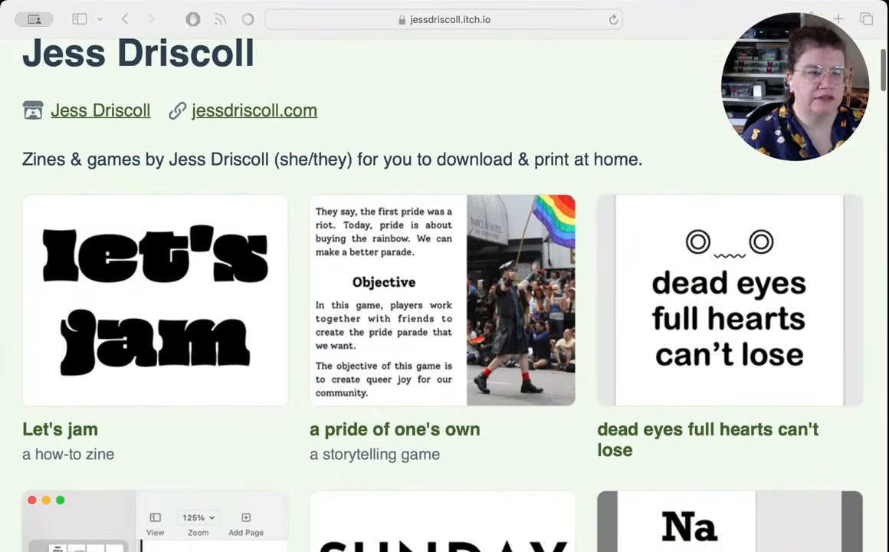
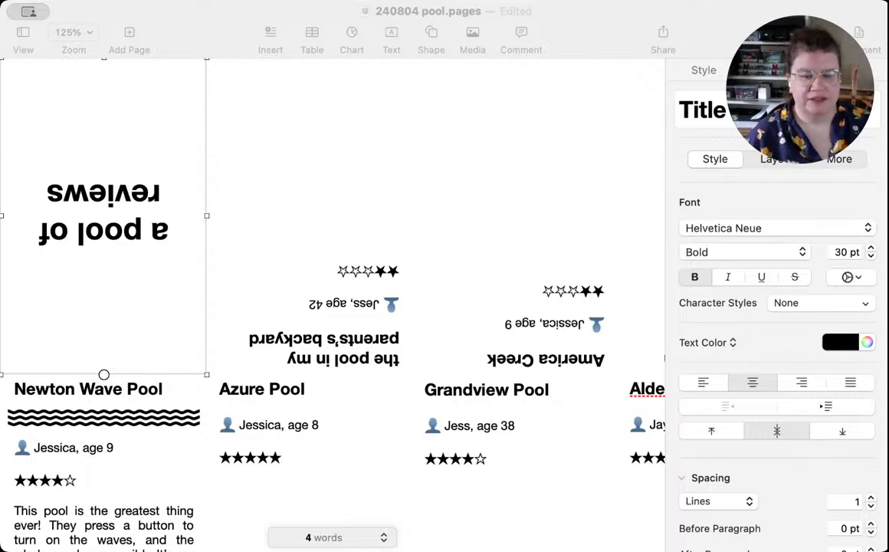
Step: Switch back to Pages and replace the cover title text with "pools"
key("super+Tab")
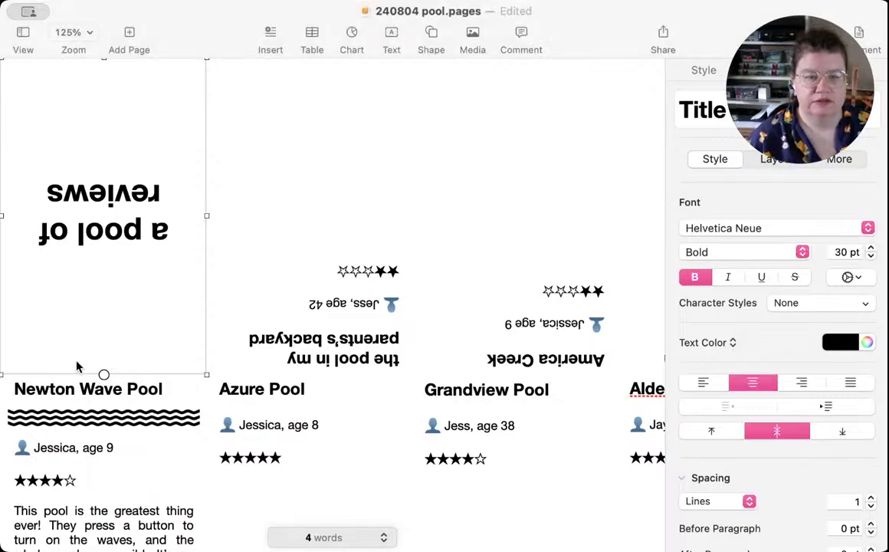
left_click(113, 190)
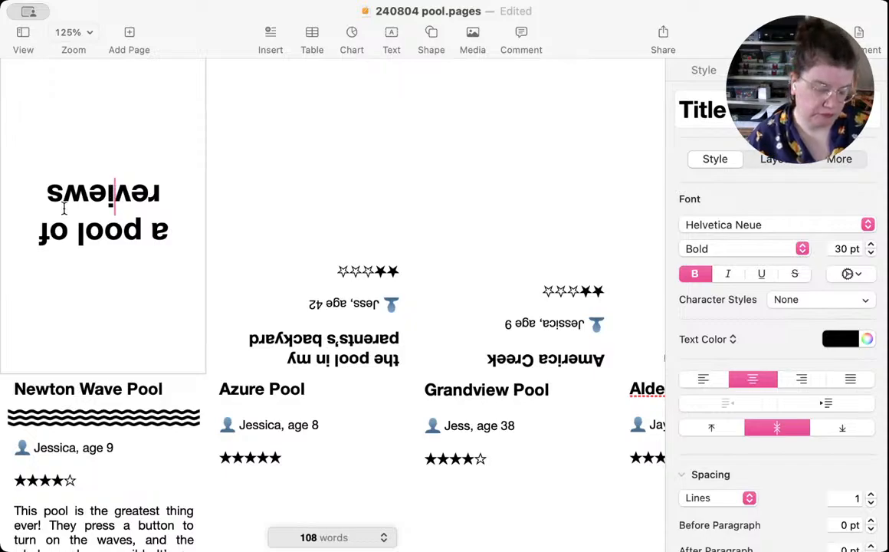
key("super+a")
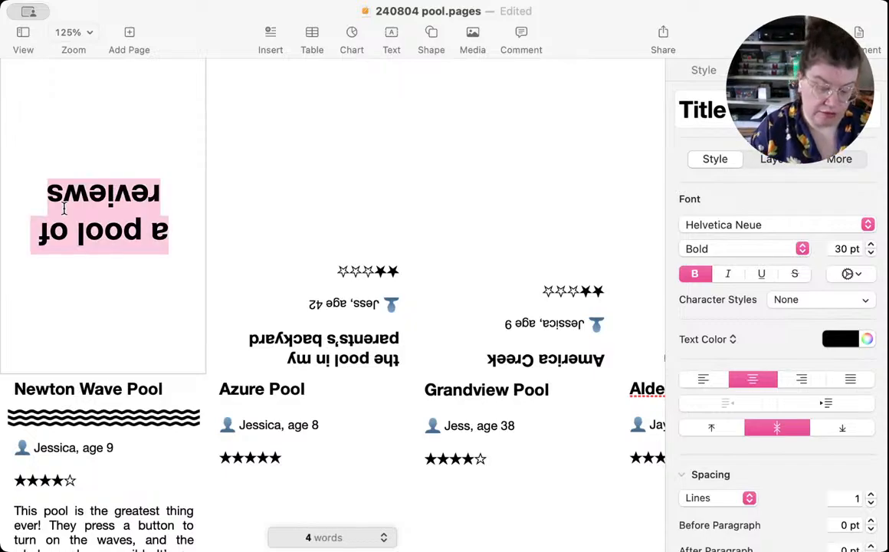
type("pools")
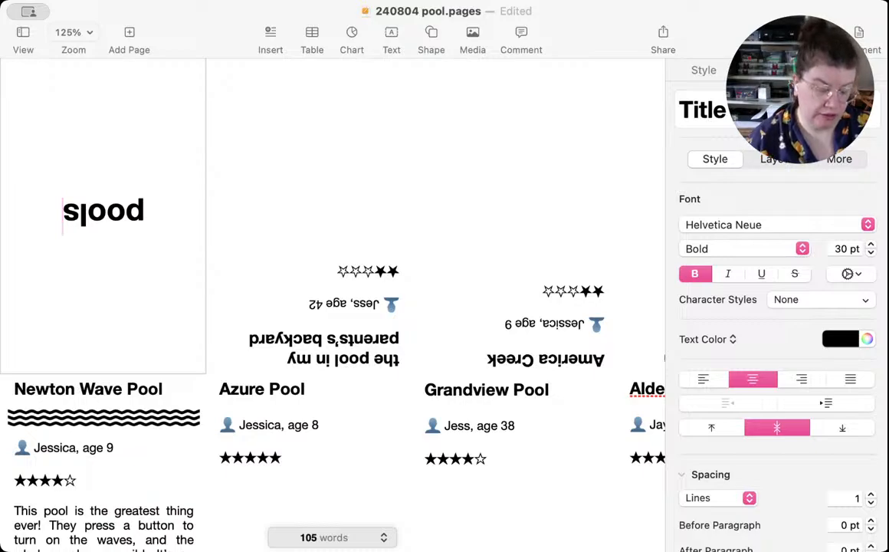
Step: Set the cover title "pools" in the Oi font with 5% character spacing
key("super+a")
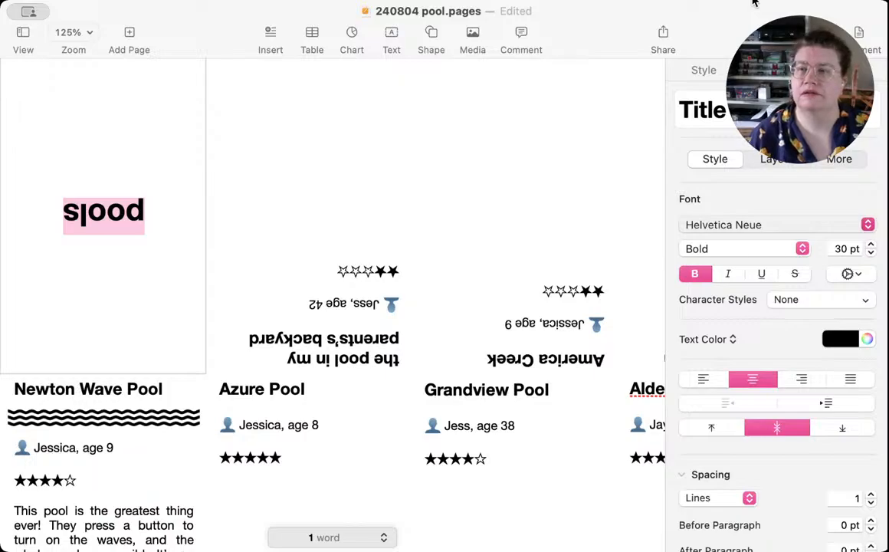
left_click(713, 75)
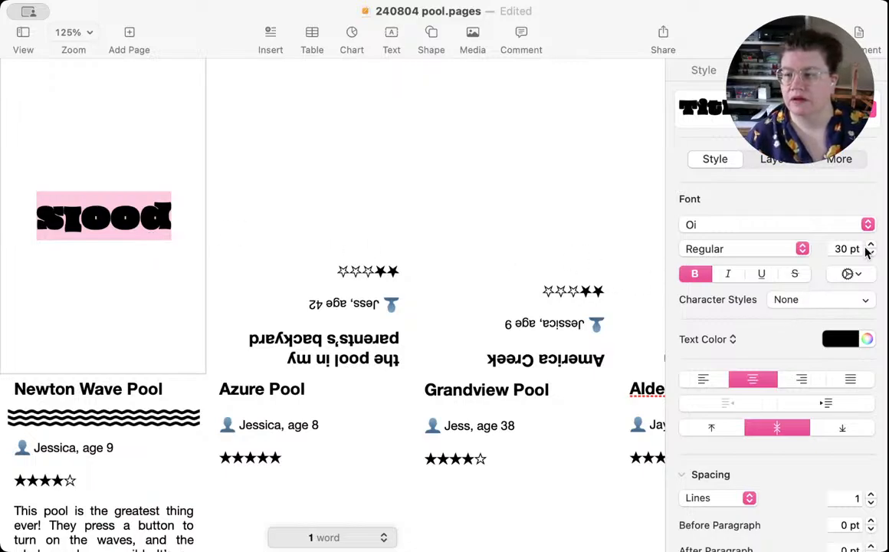
left_click(846, 276)
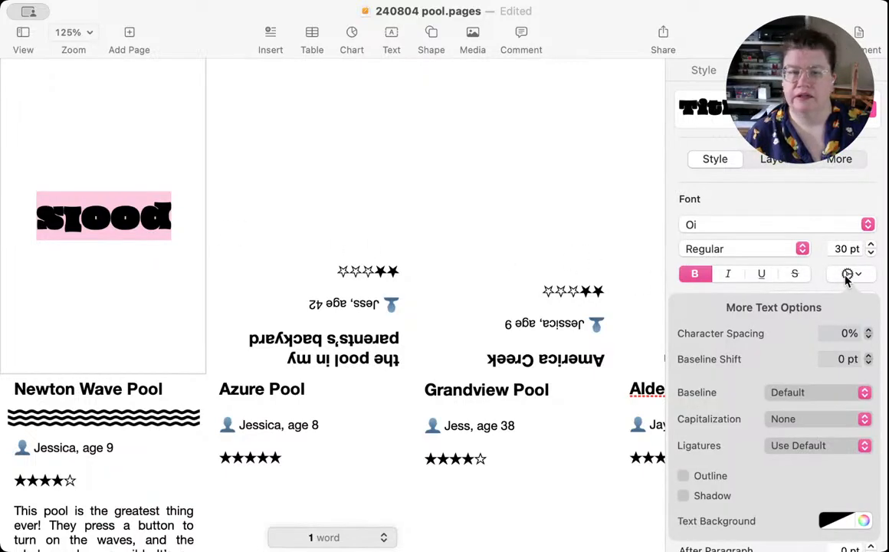
left_click(868, 331)
left_click(868, 330)
left_click(868, 331)
left_click(868, 330)
left_click(868, 330)
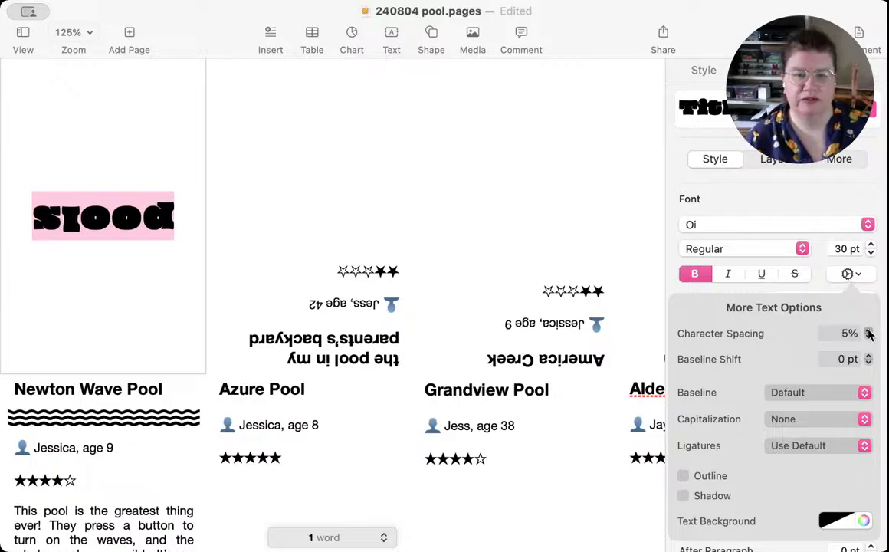
left_click(849, 274)
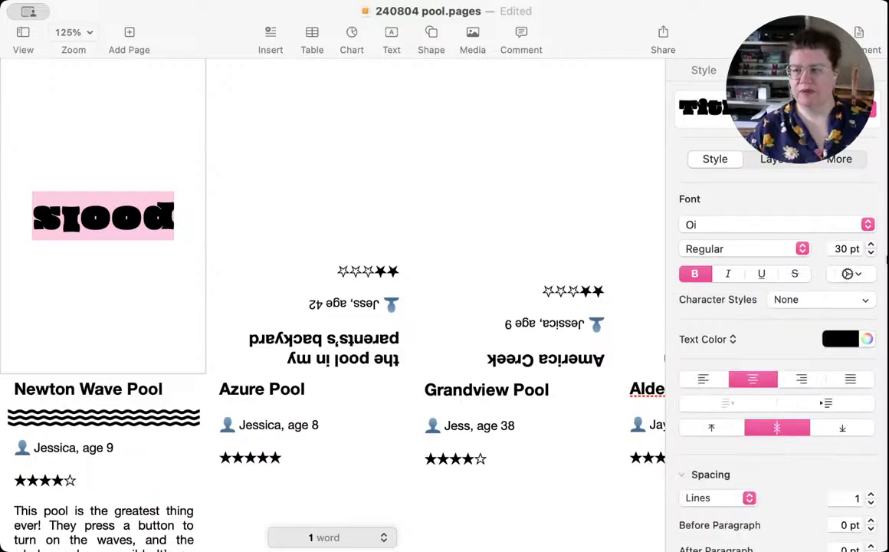
Step: Increase the font size of the cover title "pools" to 36 pt
left_click(870, 245)
left_click(870, 245)
left_click(870, 245)
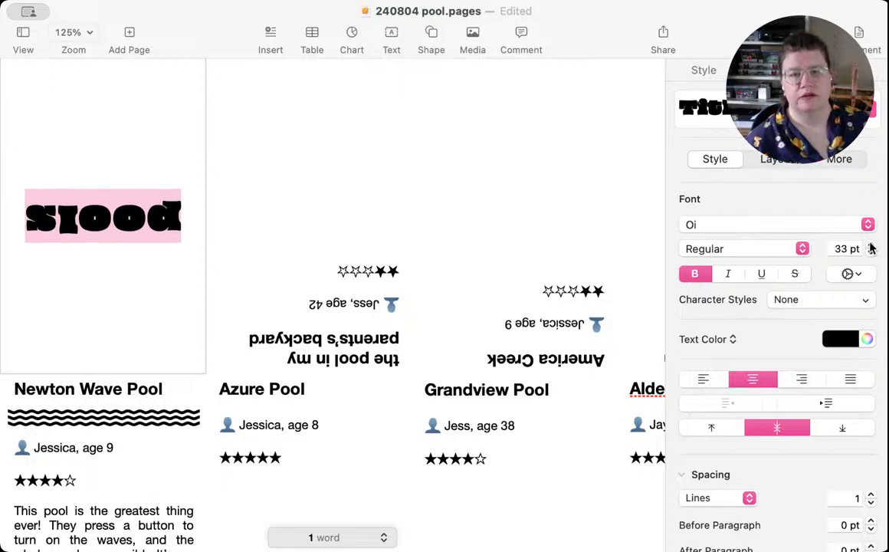
left_click(871, 244)
left_click(870, 244)
left_click(870, 245)
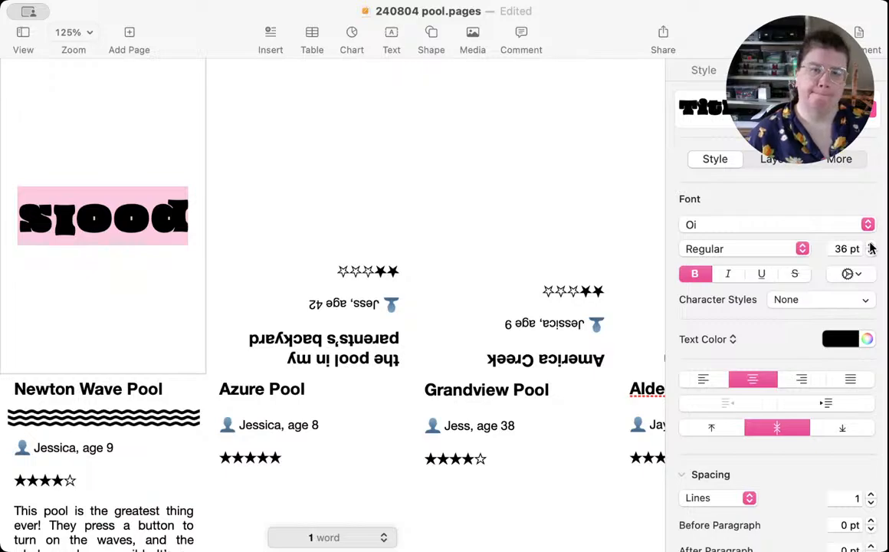
left_click(91, 274)
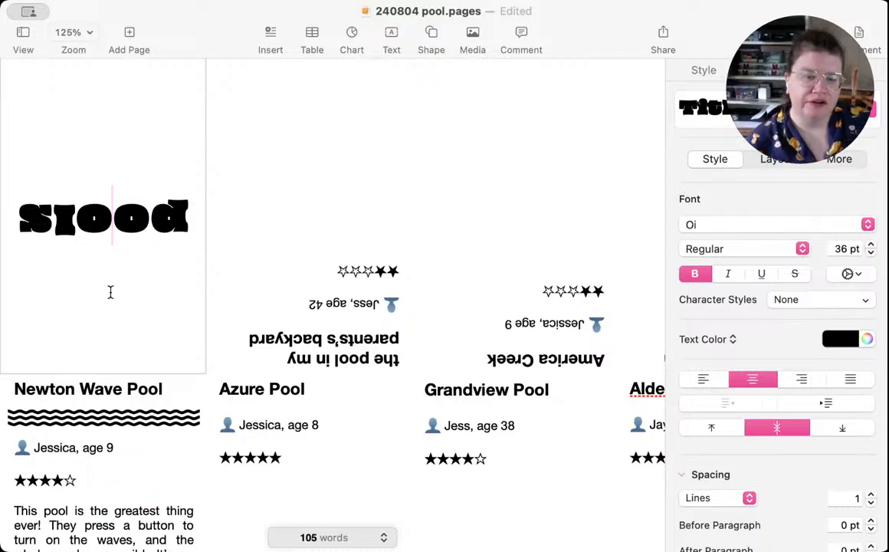
Step: Set the Newton Wave Pool panel's text below the heading, from the reviewer line to the closing paragraph, in Graphik at 11 pt
scroll(111, 291, "down", 5)
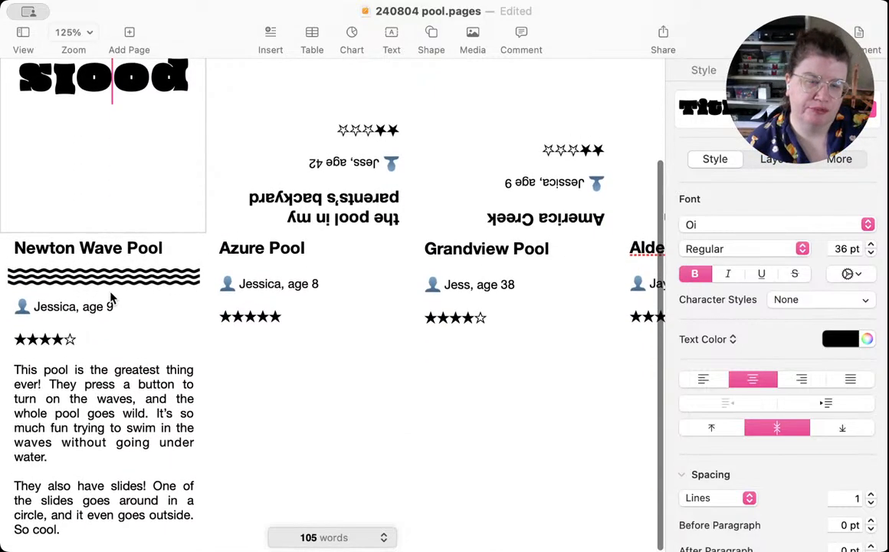
left_click(175, 249)
left_click(170, 247)
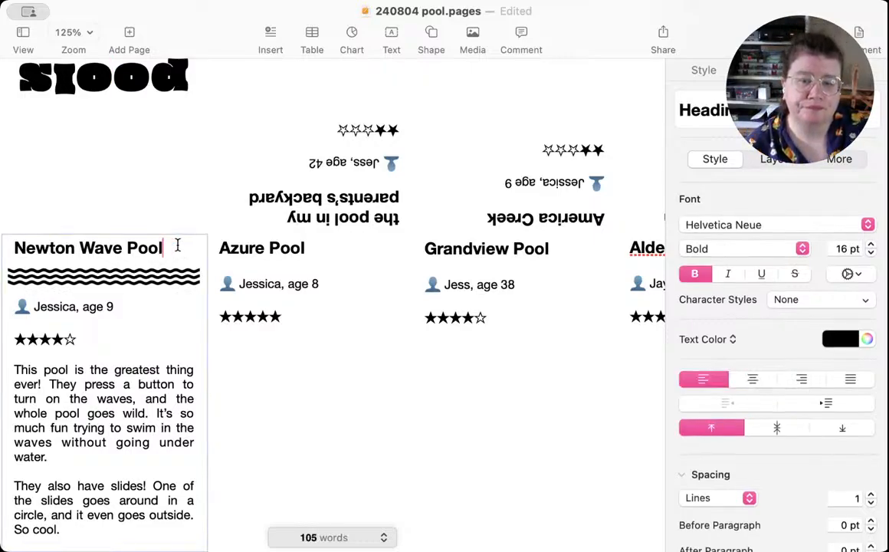
left_click_drag(164, 247, 14, 246)
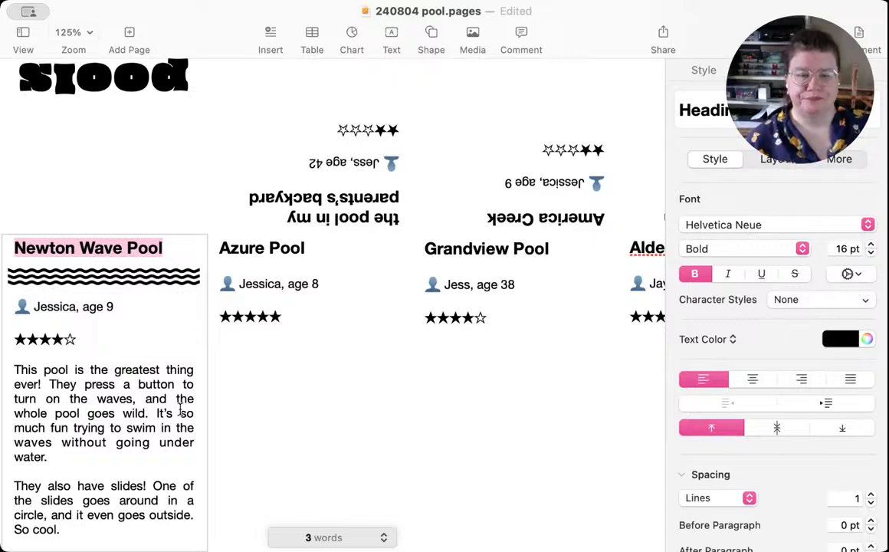
left_click_drag(65, 528, 33, 307)
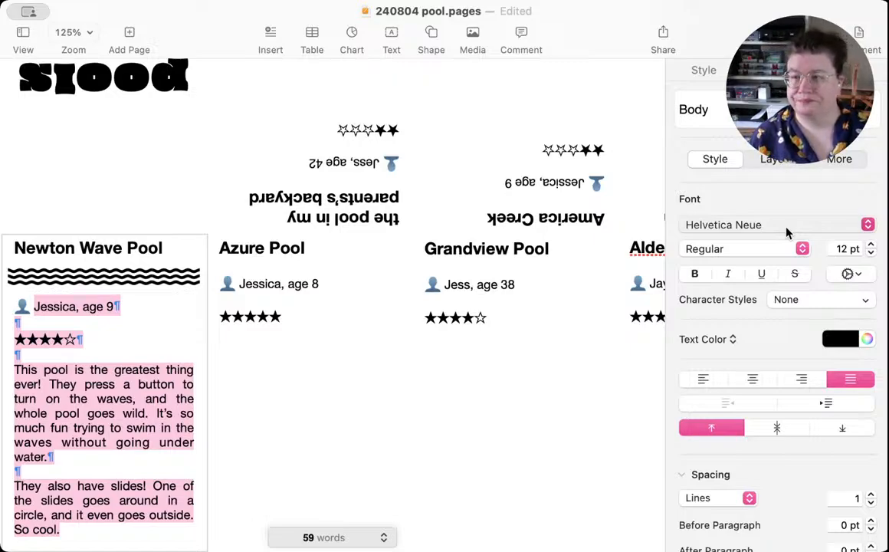
left_click(750, 282)
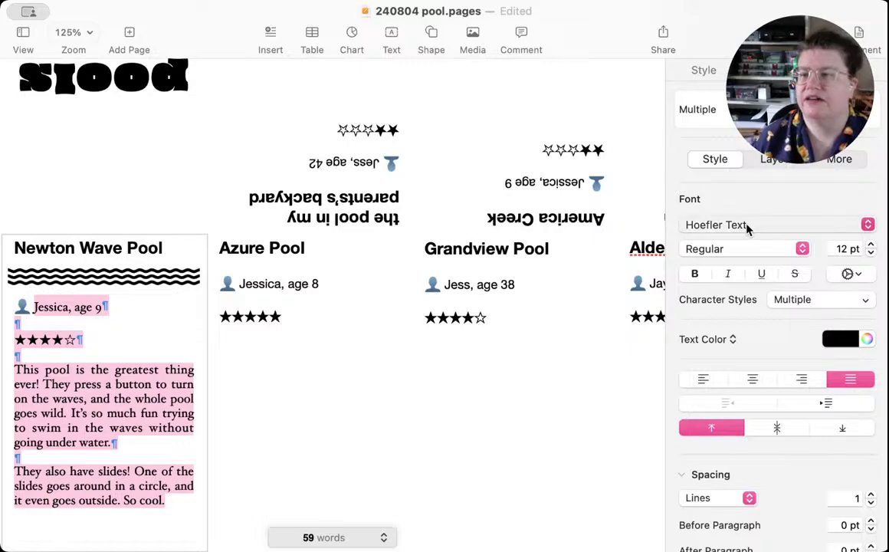
left_click(737, 286)
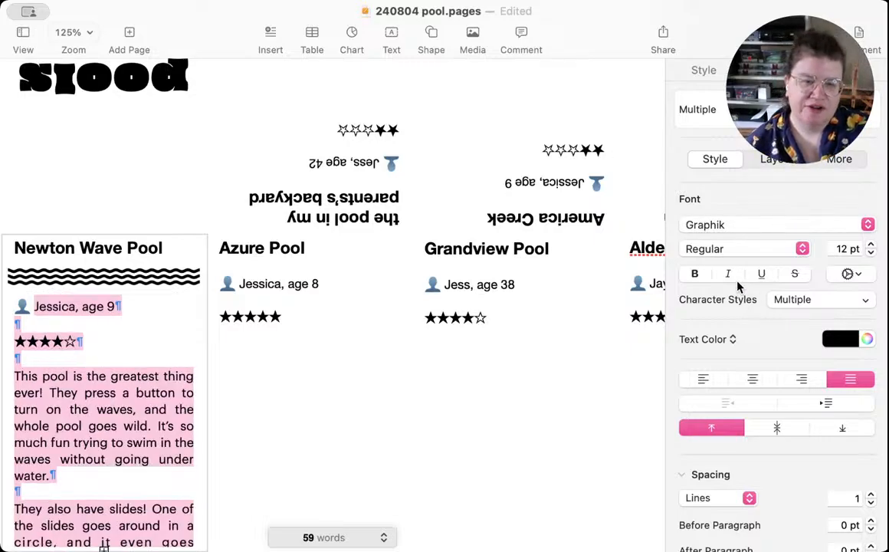
left_click(871, 253)
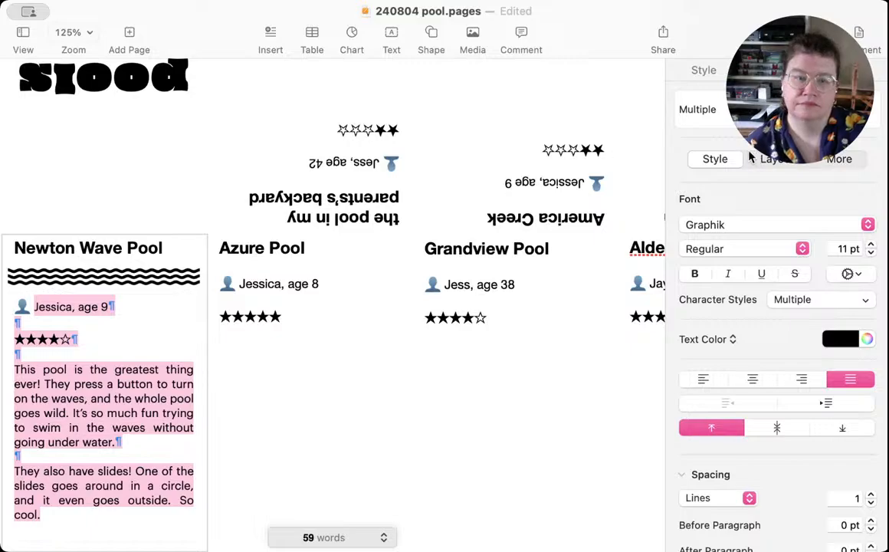
Step: Update the Body paragraph style from the Newton Wave Pool review text so every panel takes its Graphik 11 pt formatting
left_click(39, 339)
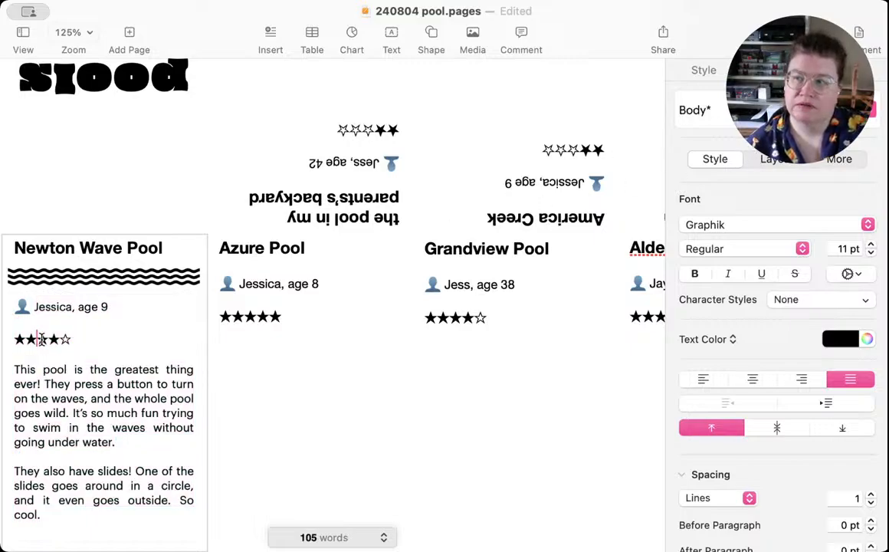
left_click(44, 307)
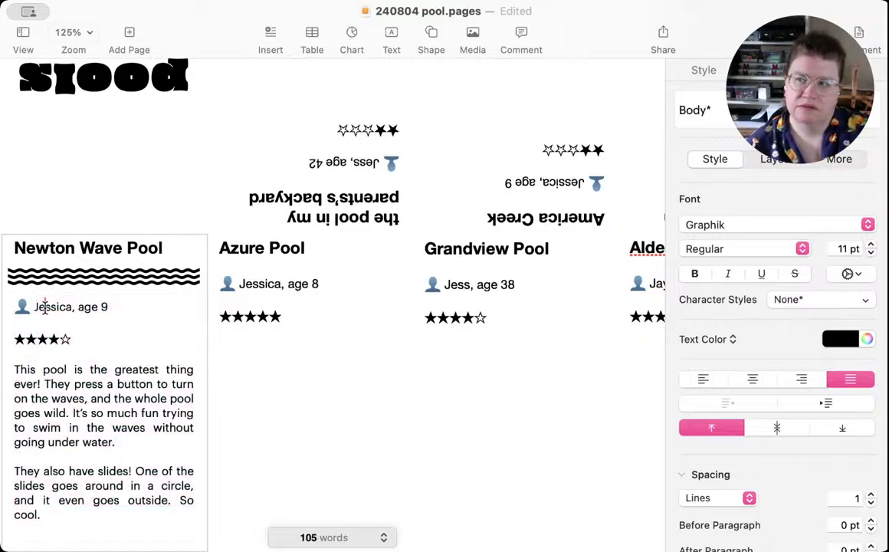
left_click(64, 397)
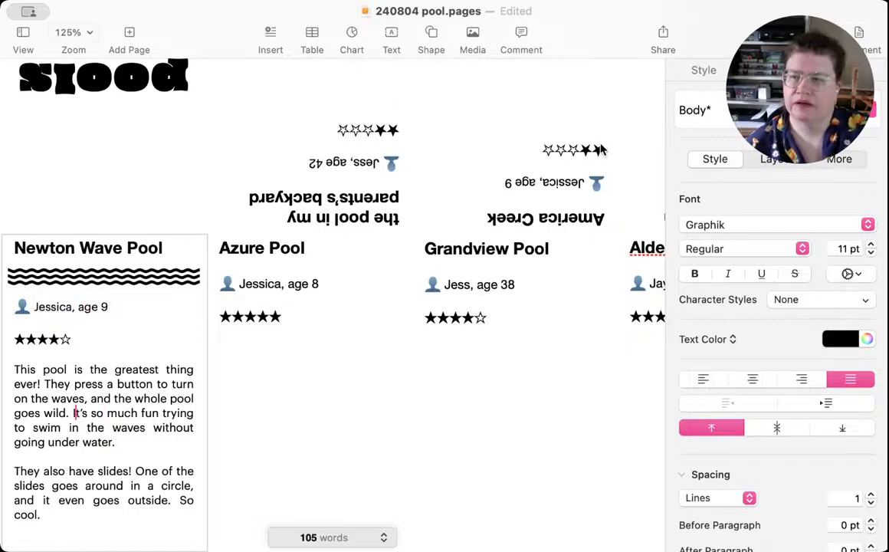
left_click(869, 113)
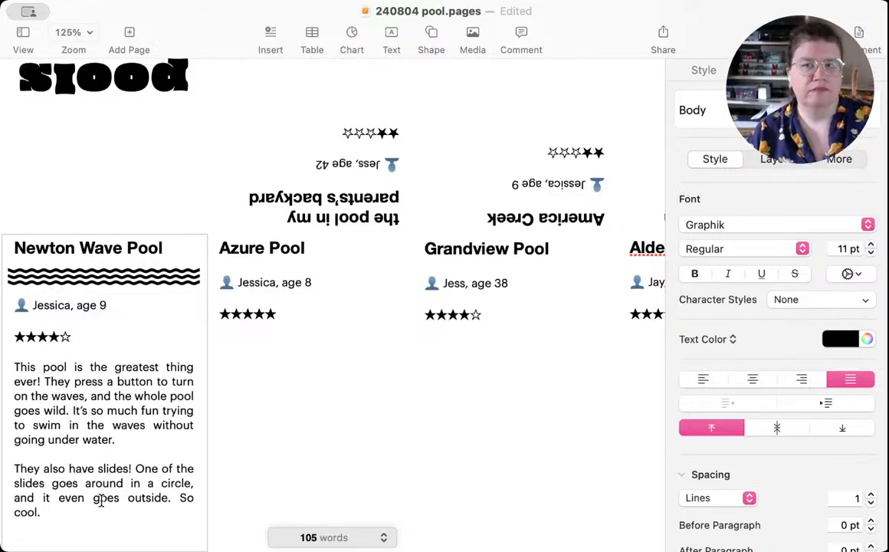
left_click(82, 519)
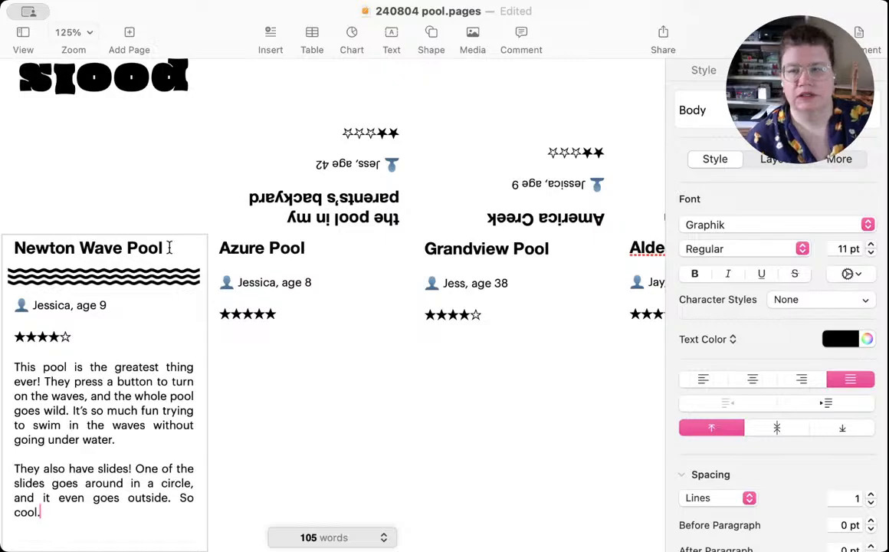
Step: Set the Newton Wave Pool heading in Rockwell Bold and update the Heading style to match on all panels
left_click_drag(167, 248, 31, 253)
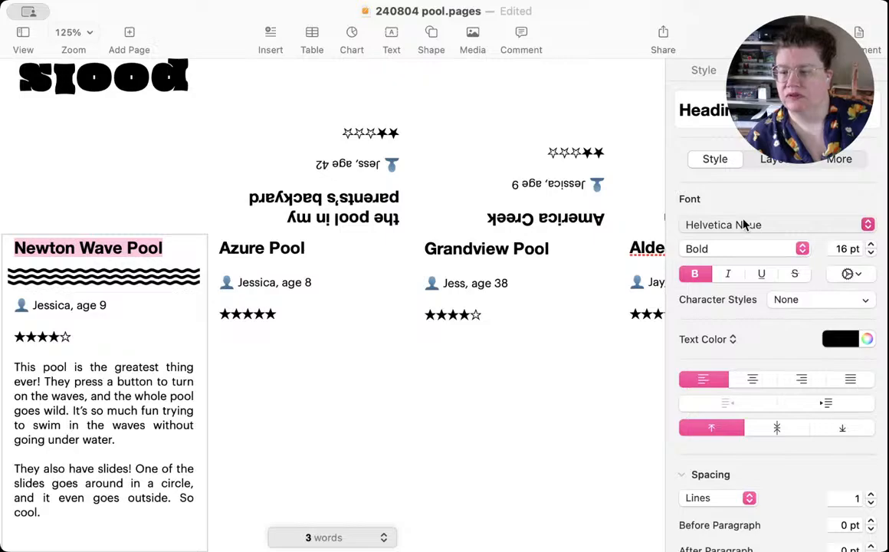
left_click(721, 262)
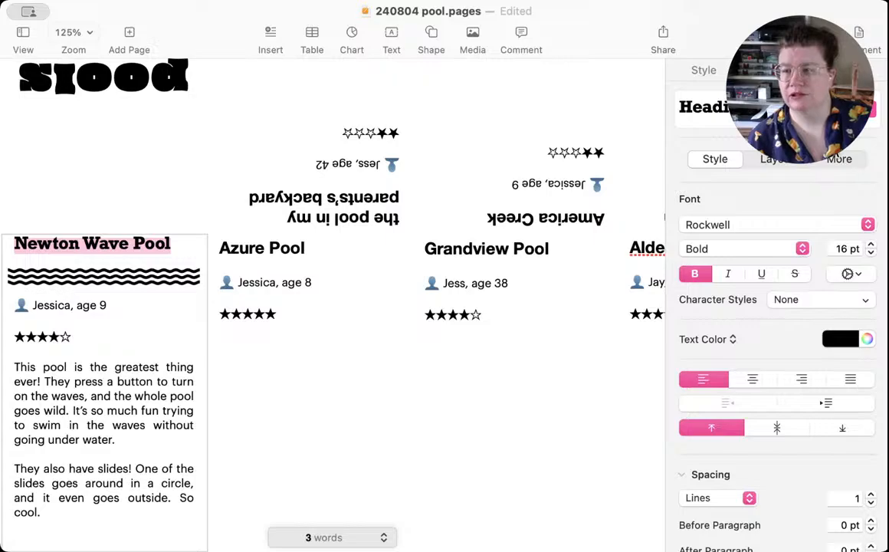
left_click(867, 109)
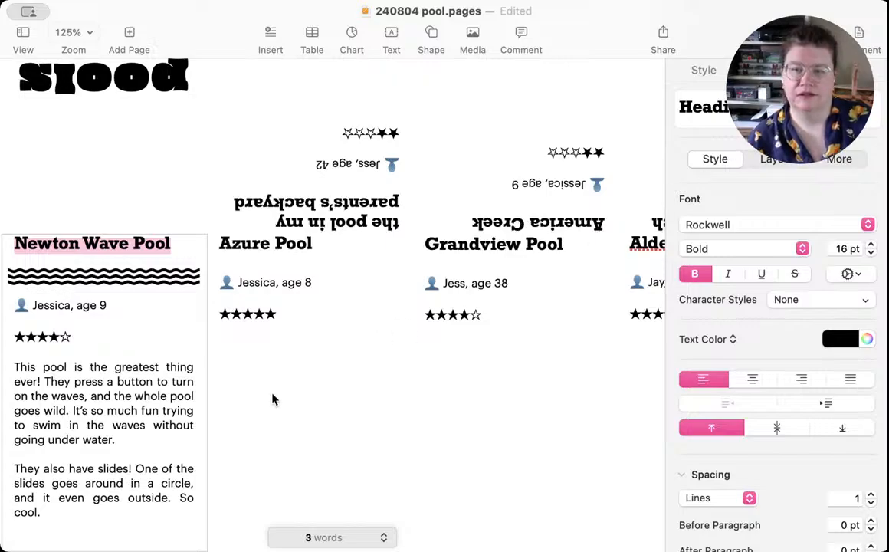
Step: Add a blank line above the Newton Wave Pool heading and move the wave graphic down beneath the heading
left_click(15, 243)
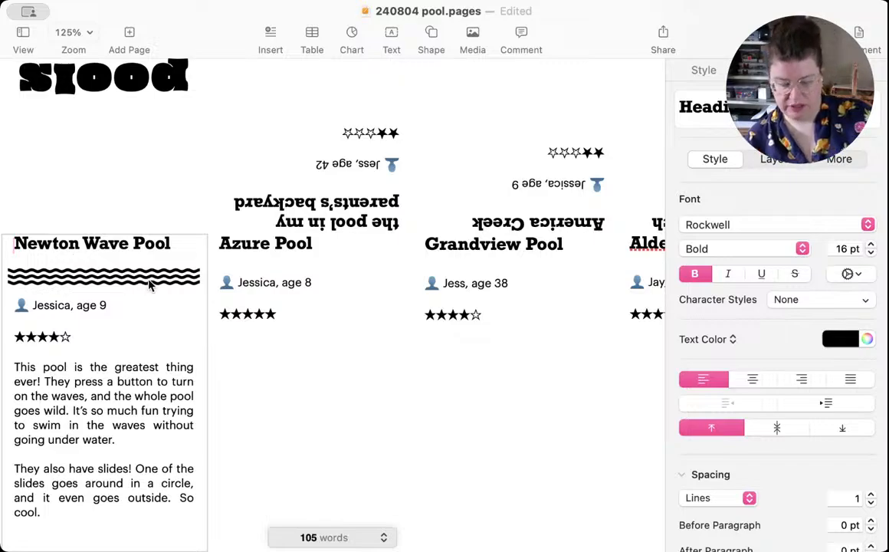
key("Return")
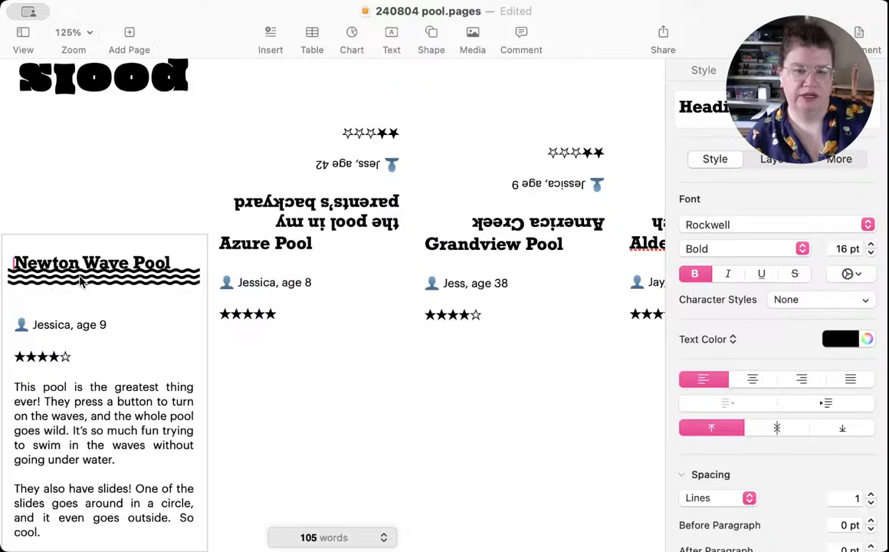
mouse_move(92, 282)
left_mouse_down()
mouse_move(92, 298)
mouse_move(91, 283)
left_mouse_up()
Step: Remove an empty line above the Newton Wave Pool reviewer line and lower the wave graphic to a Y position of 12.26 cm
left_click(17, 328)
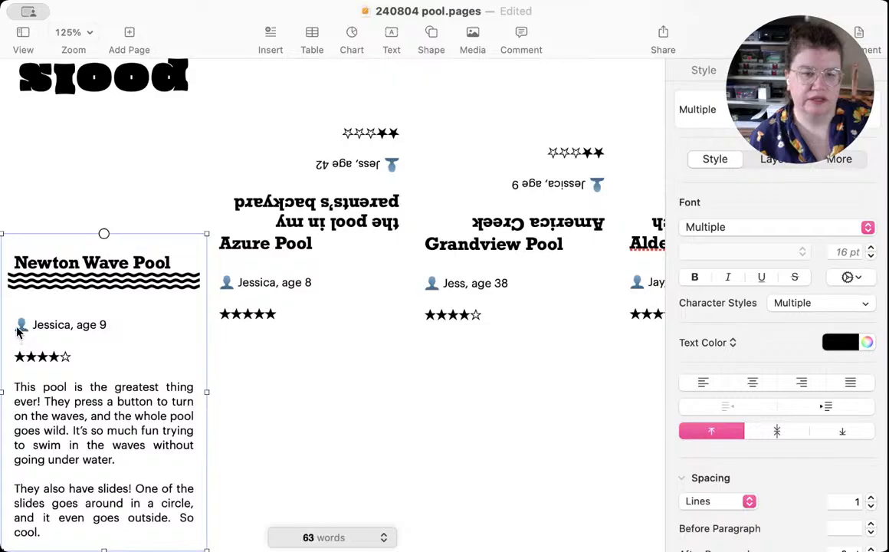
left_click(18, 329)
key("BackSpace")
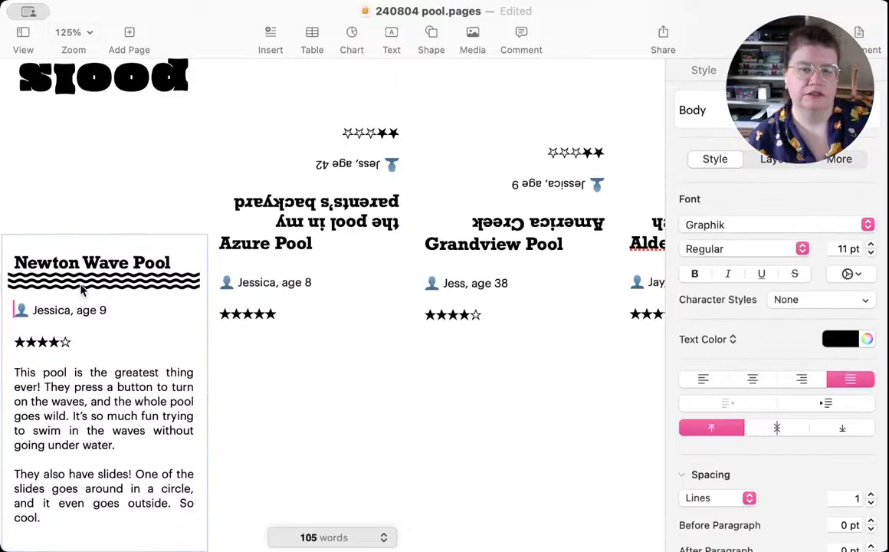
left_click_drag(79, 286, 78, 286)
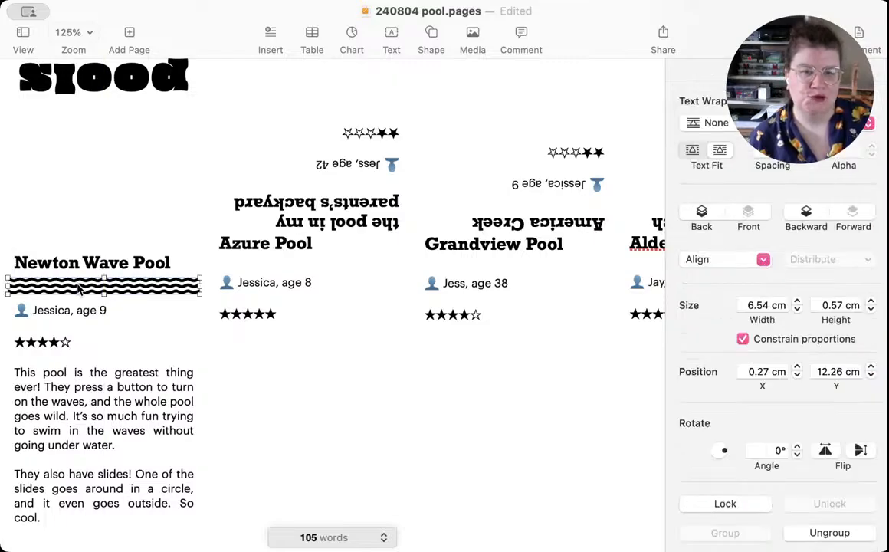
Step: Delete the blank line between the reviewer line and the star rating in the Newton Wave Pool panel
left_click(126, 343)
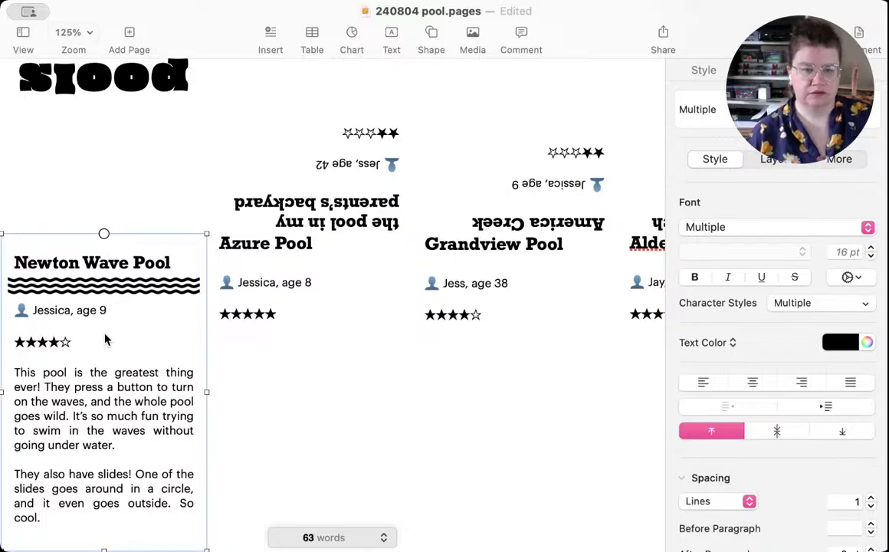
left_click(110, 333)
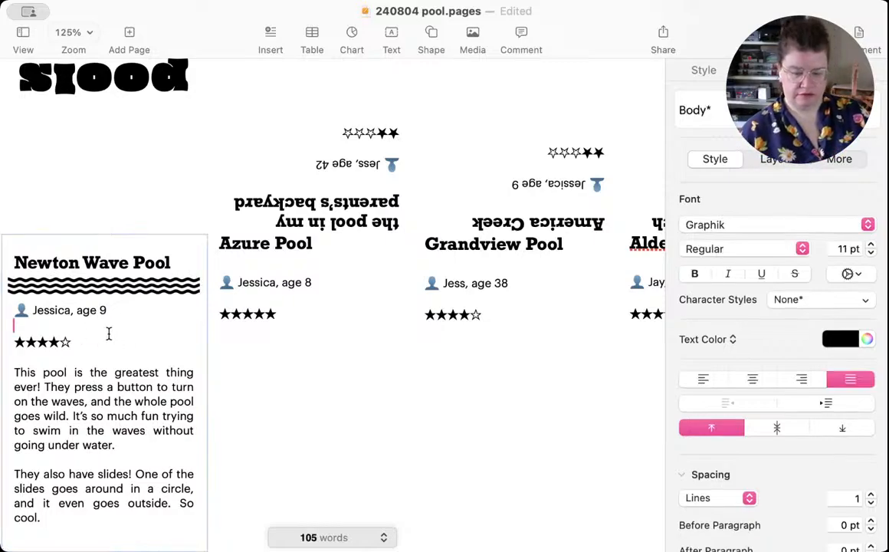
key("BackSpace")
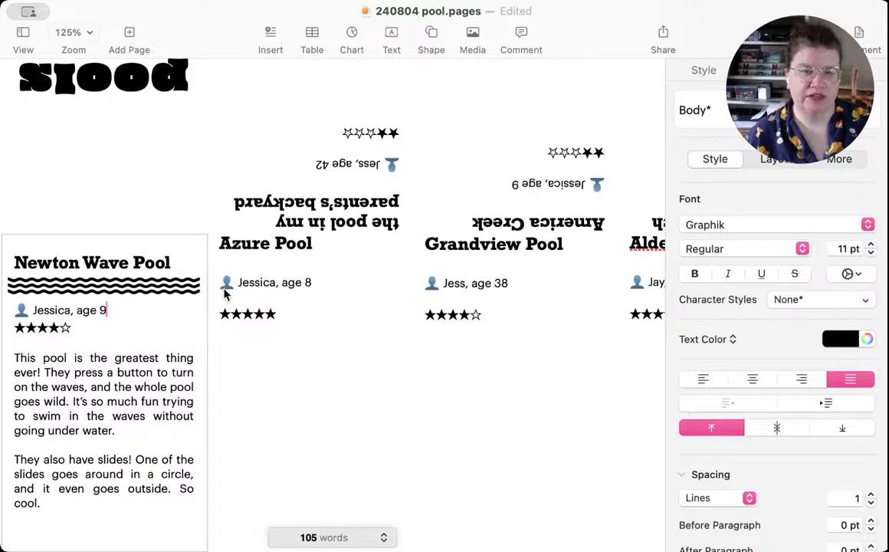
Step: Delete the blank line between the reviewer line and star rating in the Azure Pool, Grandview Pool and adjacent upright review panel
left_click(263, 302)
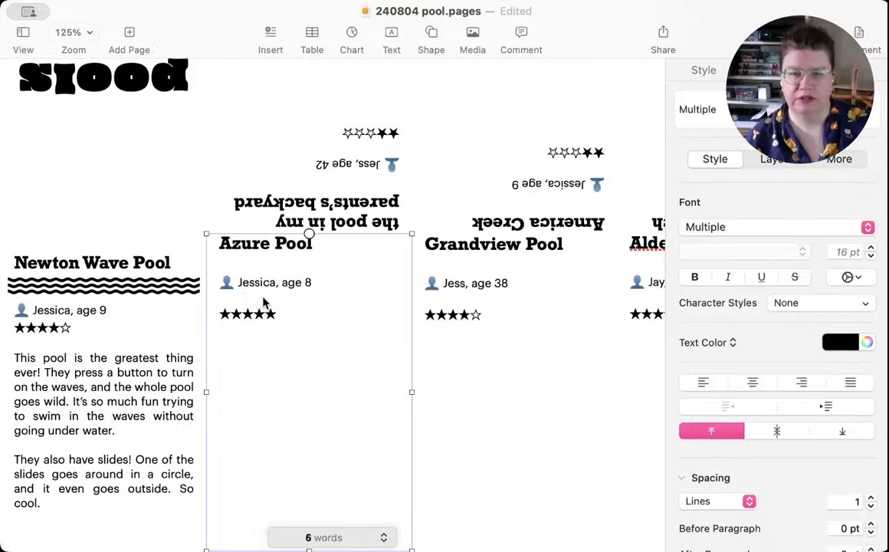
left_click(249, 296)
key("BackSpace")
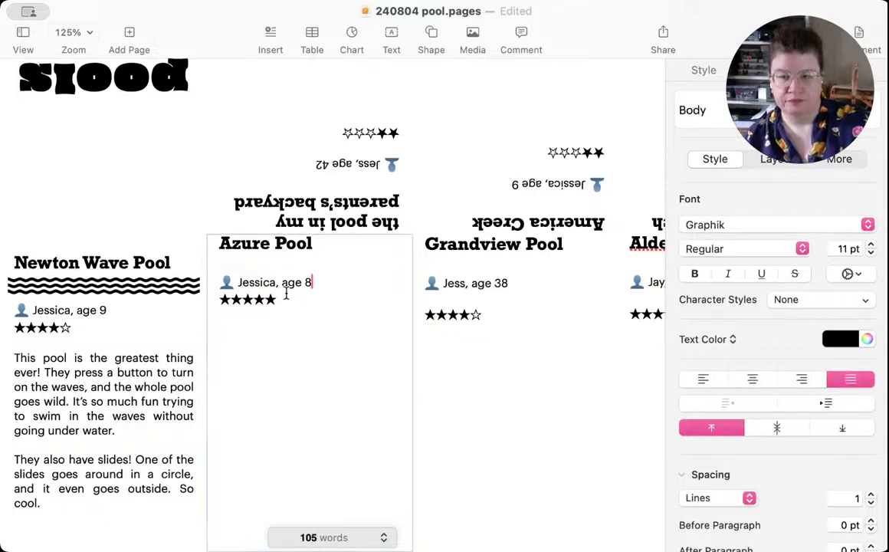
left_click(452, 307)
left_click(451, 298)
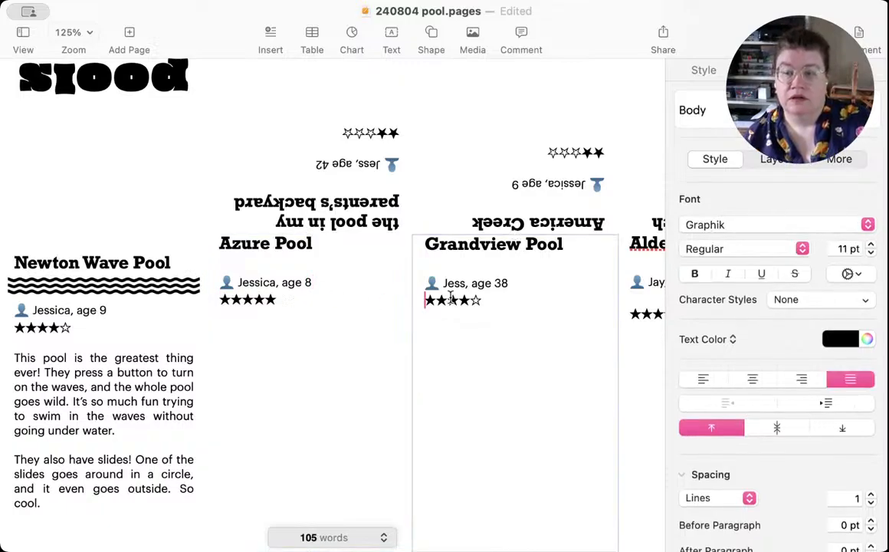
key("BackSpace")
double_click(645, 298)
key("BackSpace")
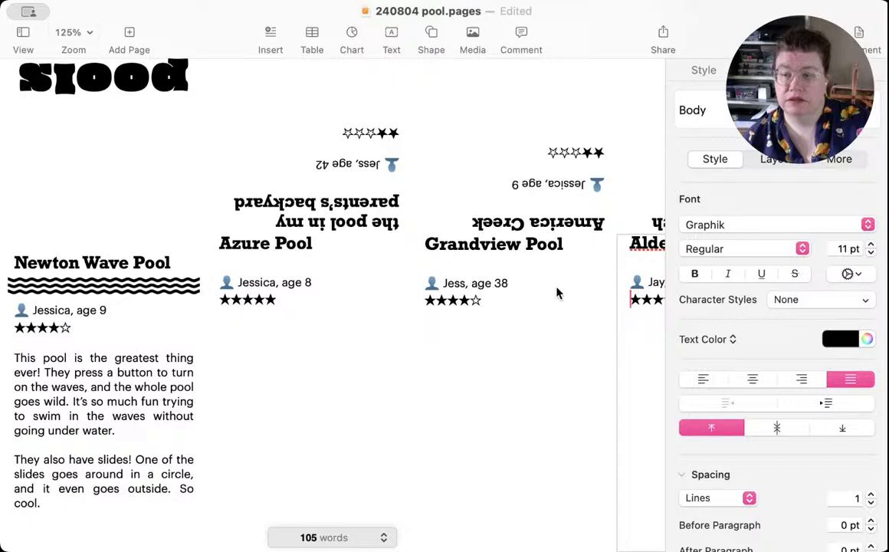
Step: Add a blank line above the Azure Pool heading
left_click(248, 261)
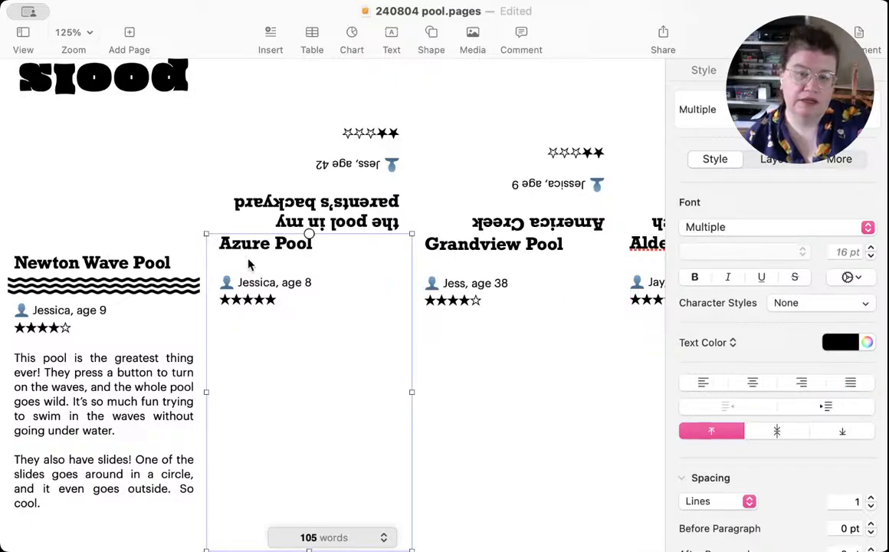
left_click(220, 243)
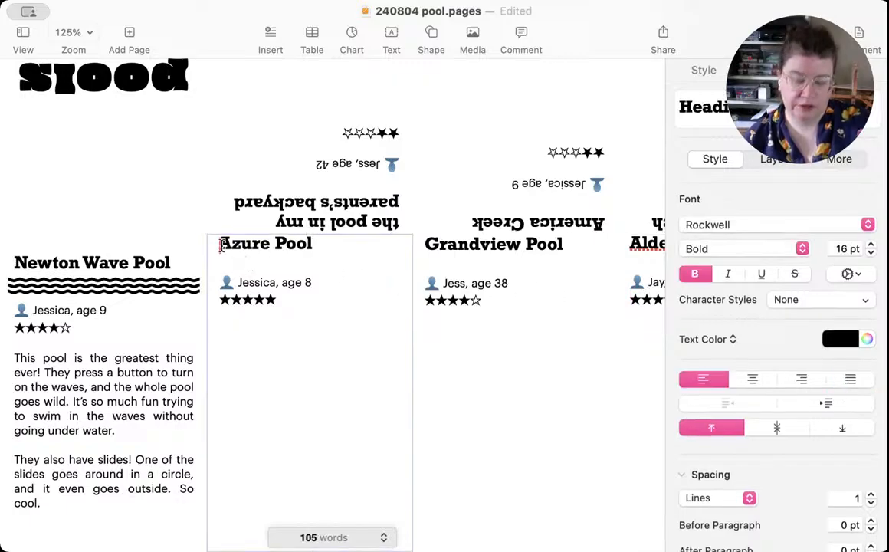
key("Return")
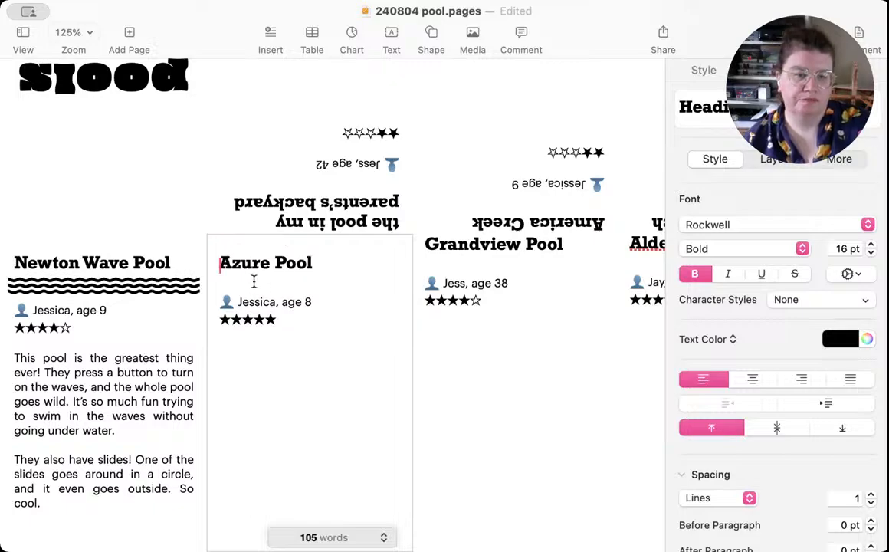
Step: Examine the paragraph styles and line spacing between the Newton Wave Pool heading and its reviewer line
left_click(90, 302)
double_click(90, 301)
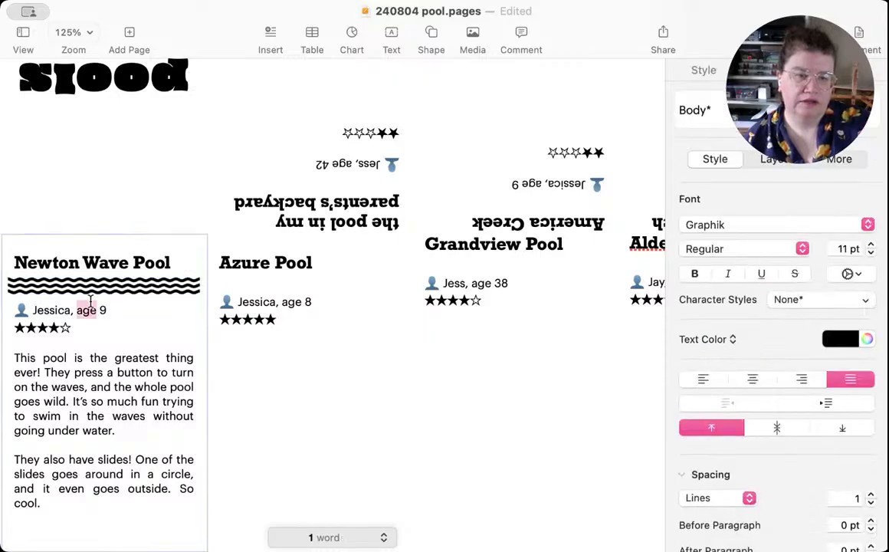
left_click(12, 309)
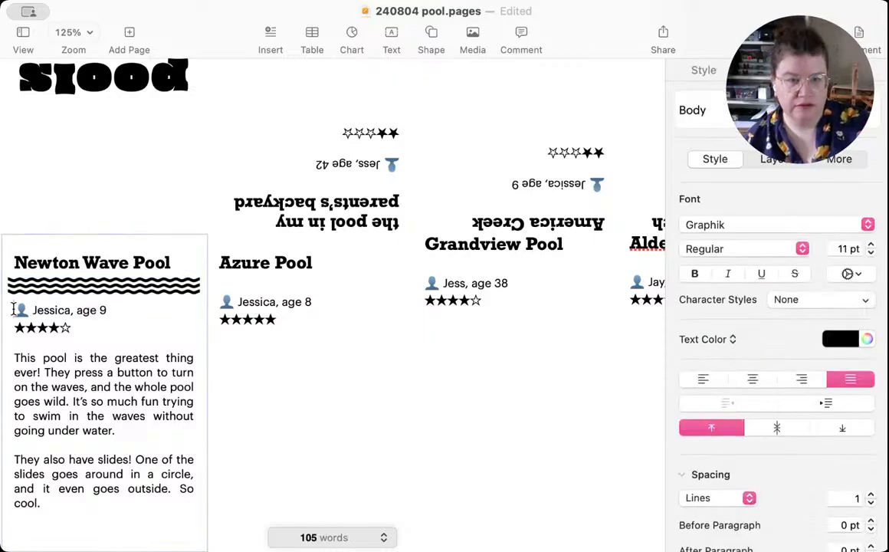
key("Up")
key("Up")
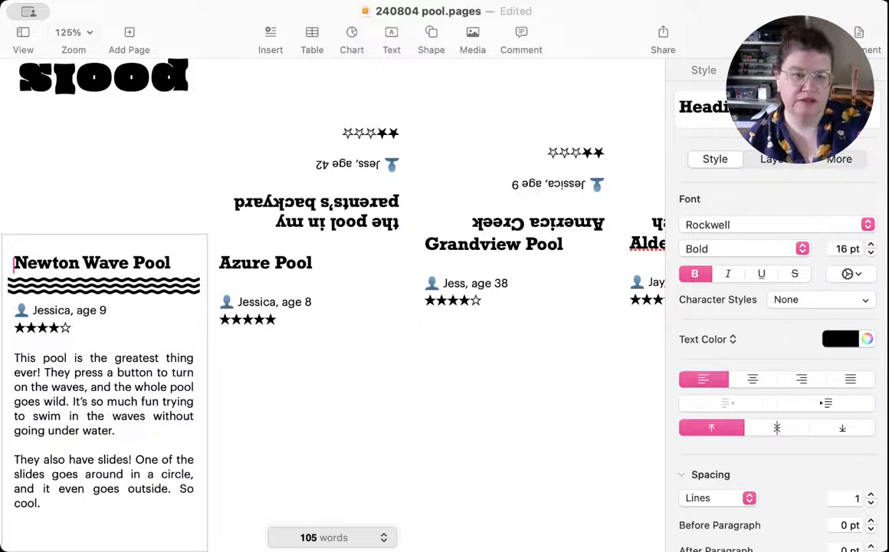
key("Down")
key("Down")
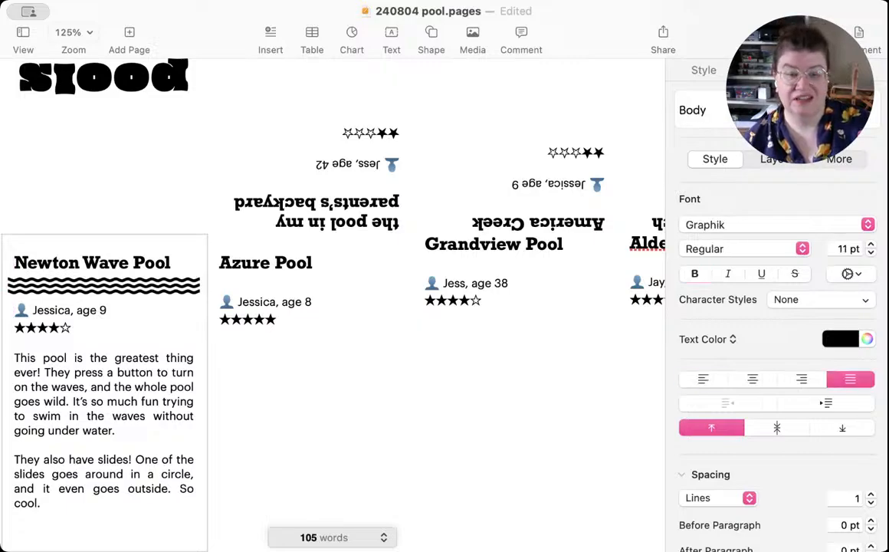
left_click(129, 312)
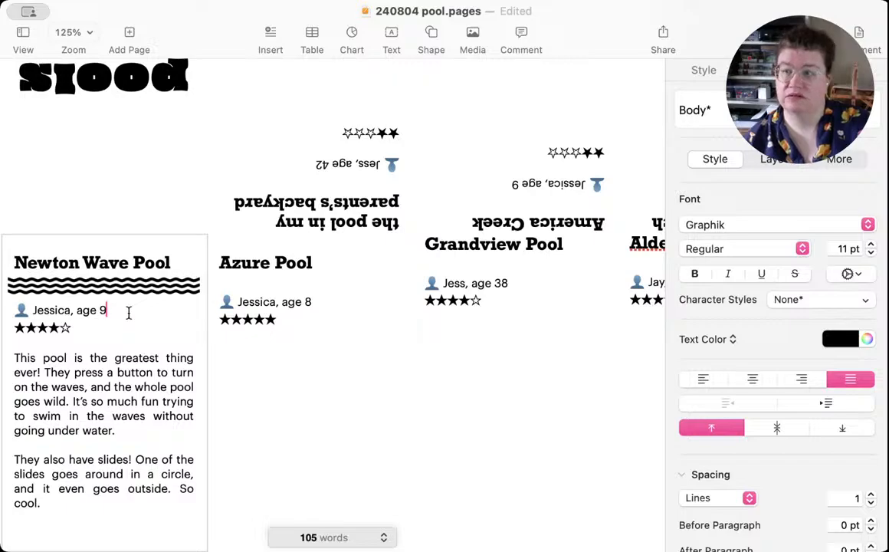
Step: Try removing the blank line between the Azure Pool heading and its reviewer line
left_click(282, 285)
left_click(277, 286)
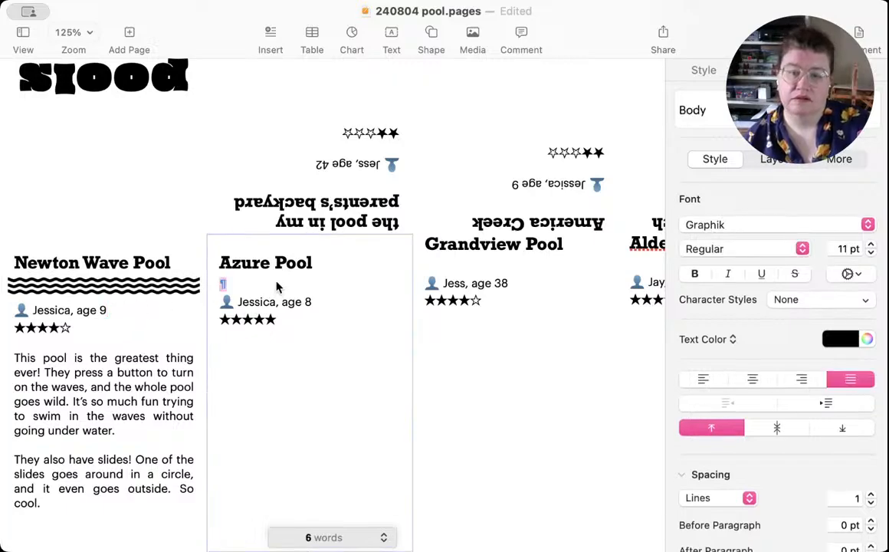
key("Delete")
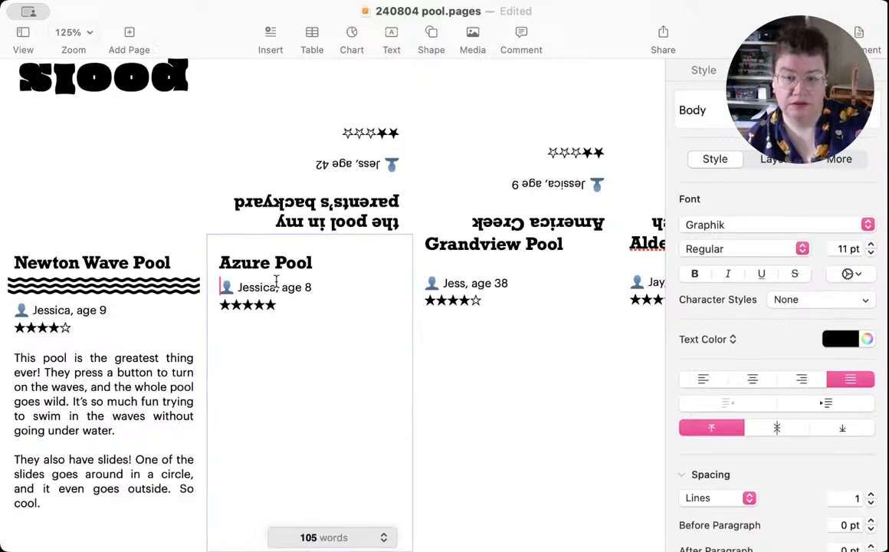
key("Return")
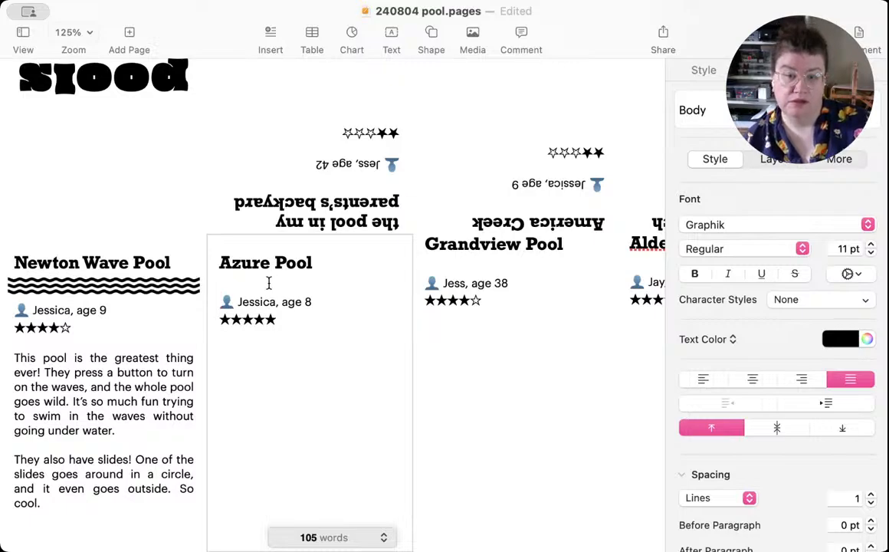
Step: Copy the wave graphic from the Newton Wave Pool panel and place the duplicate beneath the Azure Pool heading
left_click(130, 290)
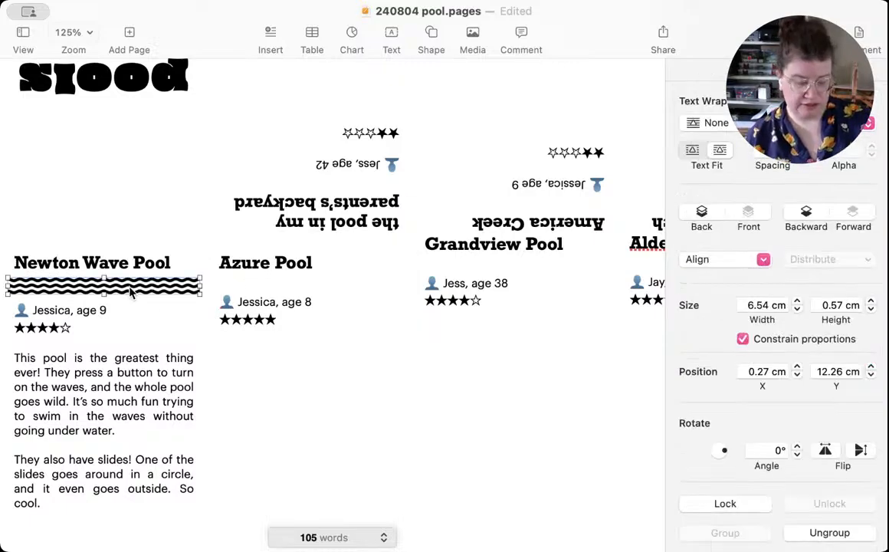
left_click(298, 290)
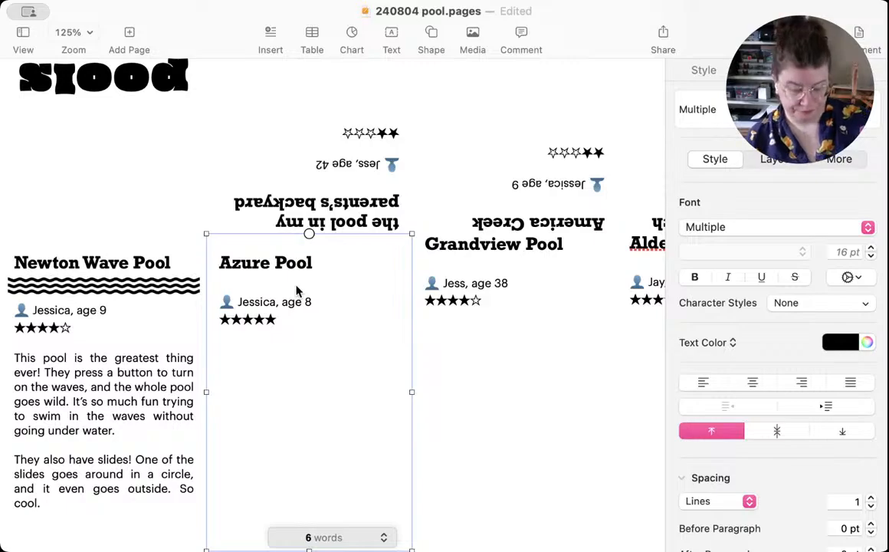
key("super+v")
left_click_drag(123, 296, 312, 289)
left_click(278, 317)
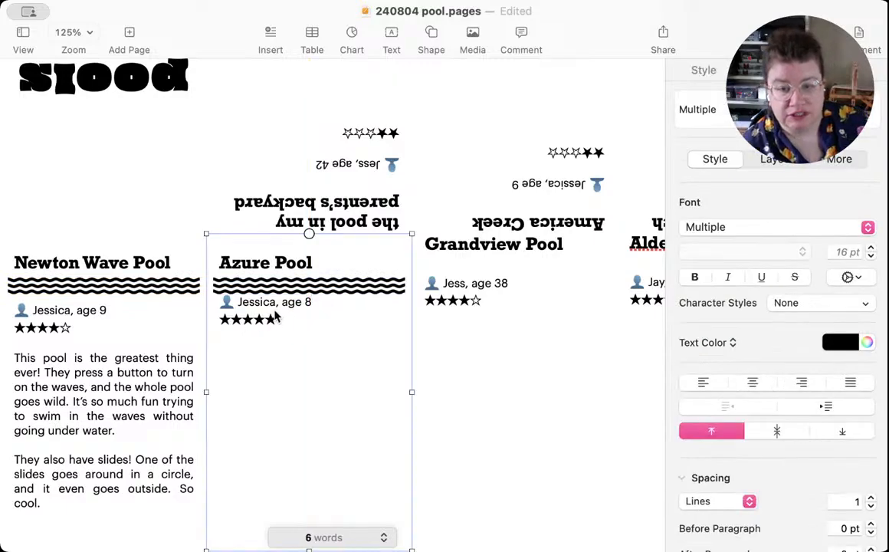
Step: Replace the spacing below the Newton Wave Pool heading with one blank line in the heading's paragraph style
left_click(59, 312)
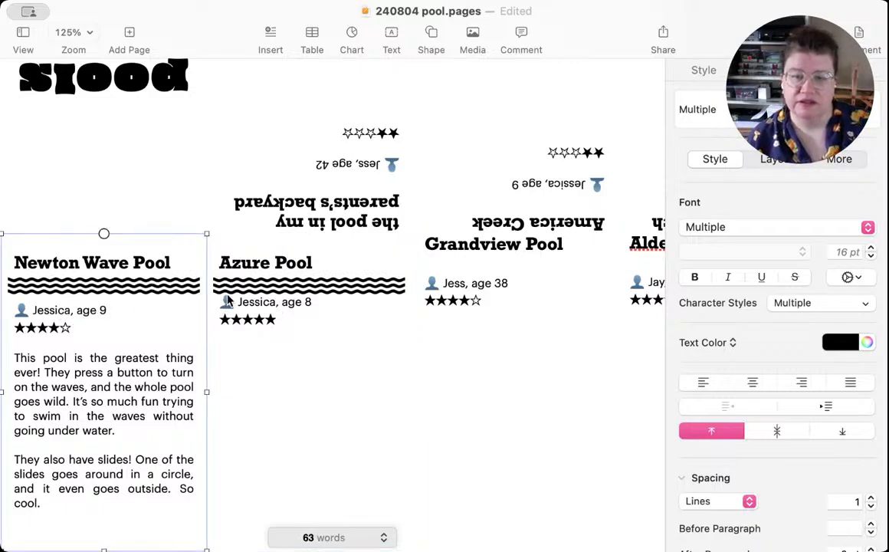
double_click(42, 310)
key("Left")
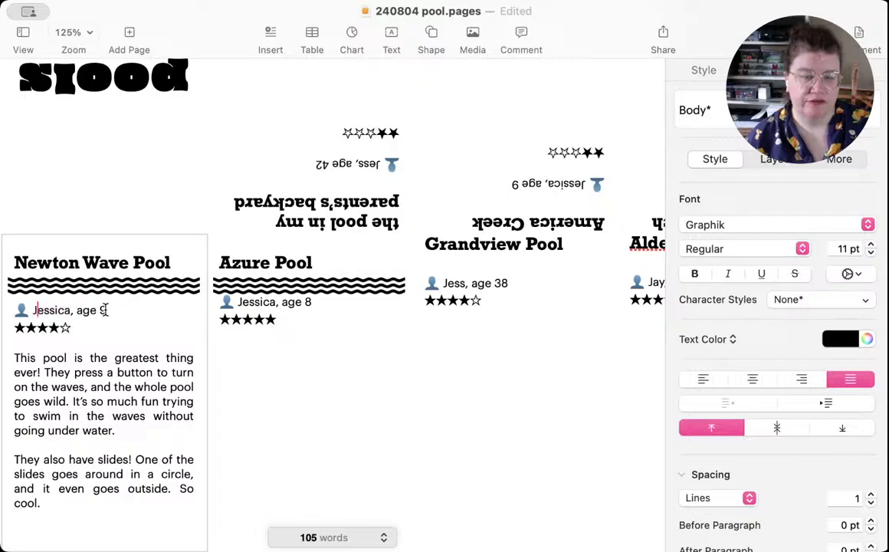
key("Left")
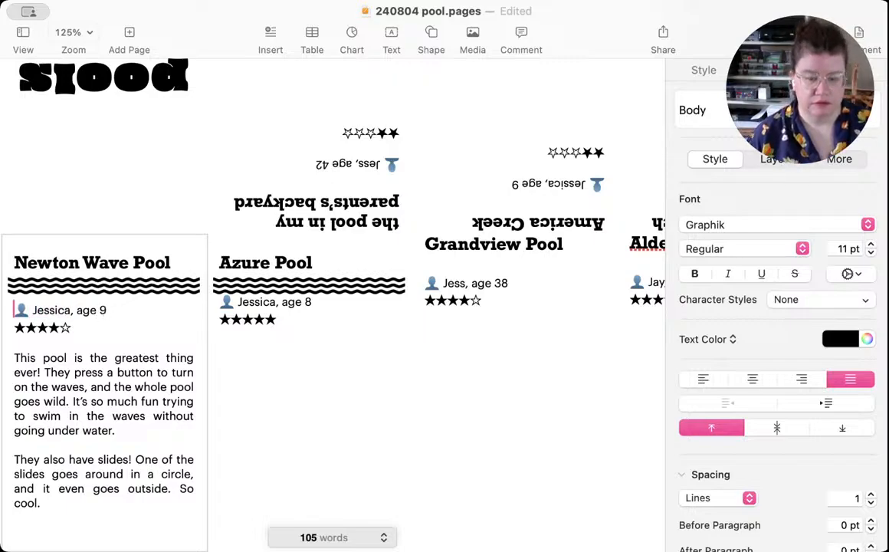
key("BackSpace")
key("BackSpace")
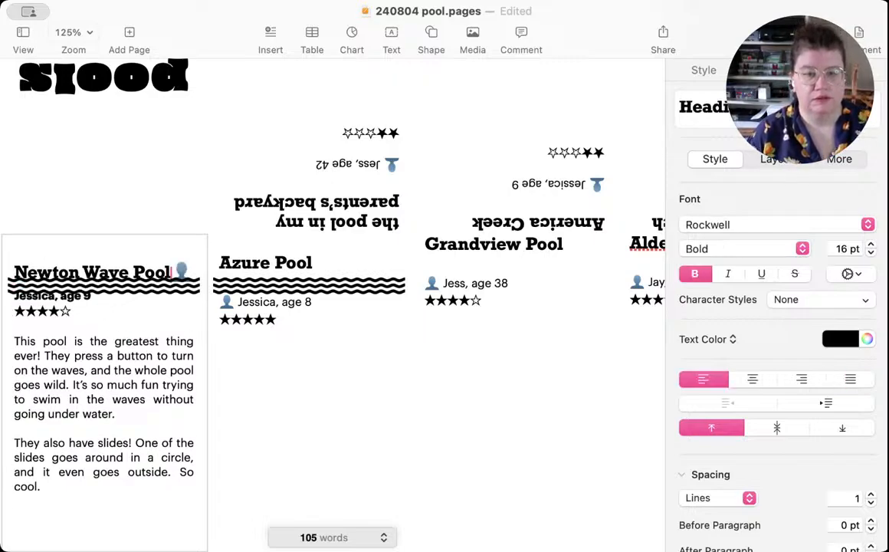
key("Return")
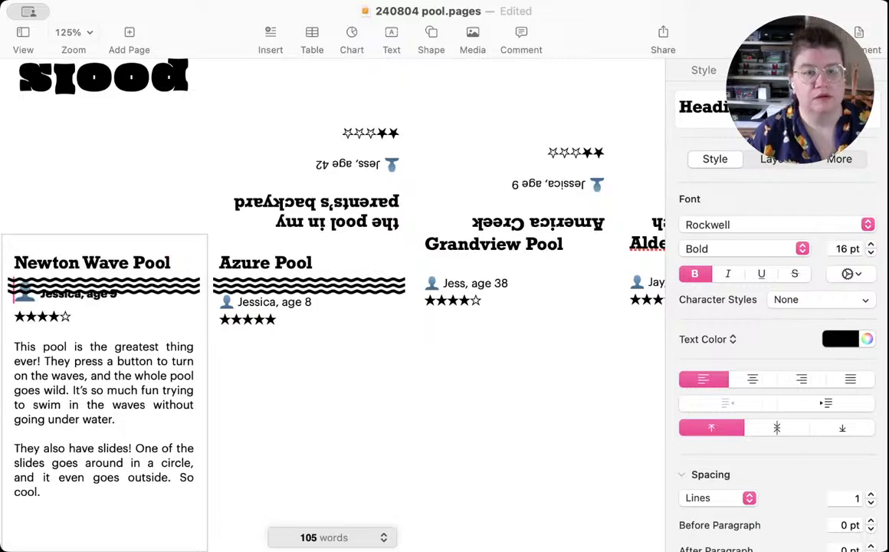
key("Return")
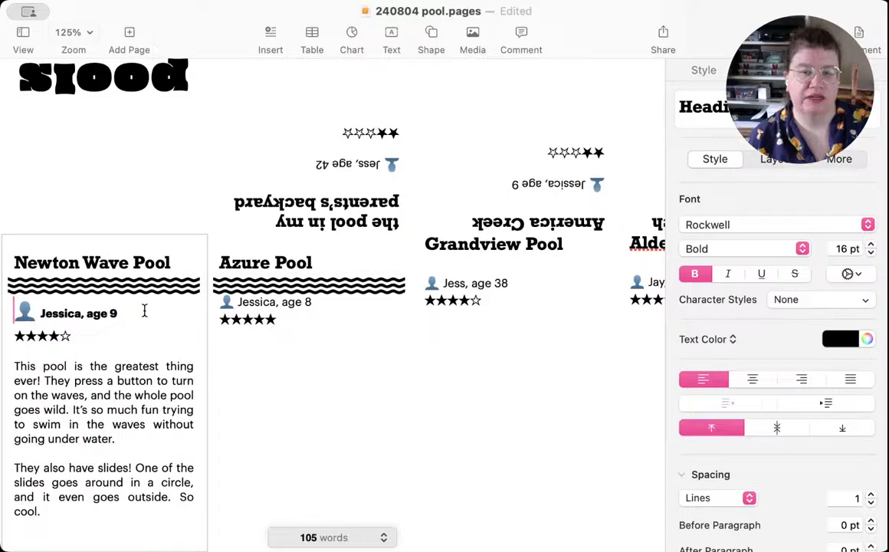
Step: Apply the Body paragraph style to the Newton Wave Pool reviewer line
left_click(131, 313)
left_click_drag(131, 313, 12, 314)
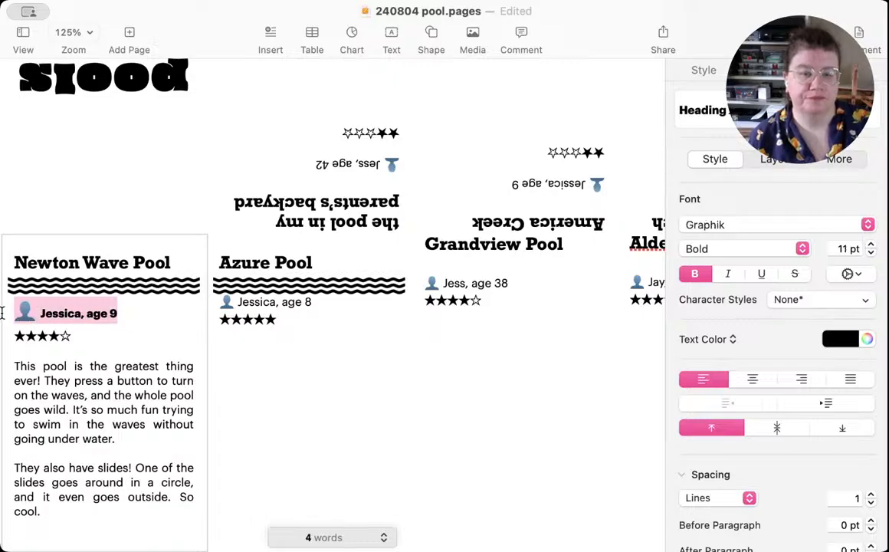
left_click(703, 107)
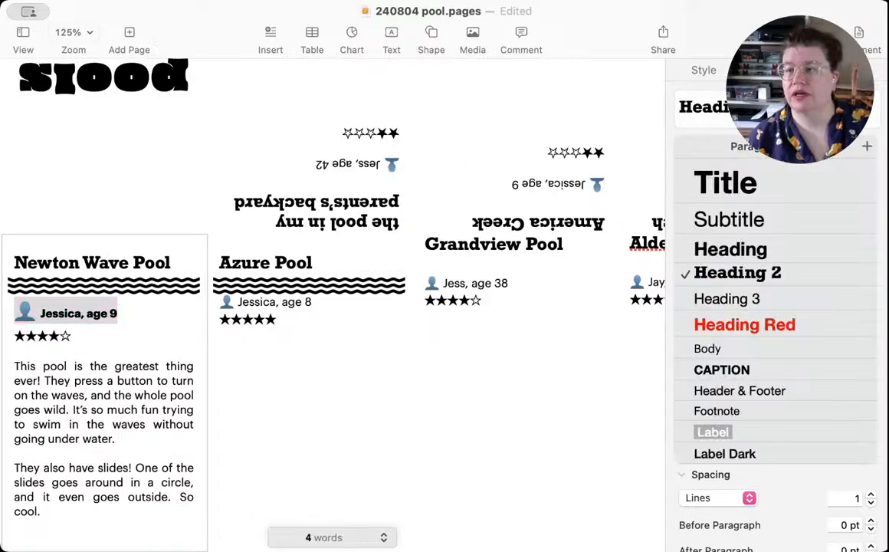
left_click(707, 348)
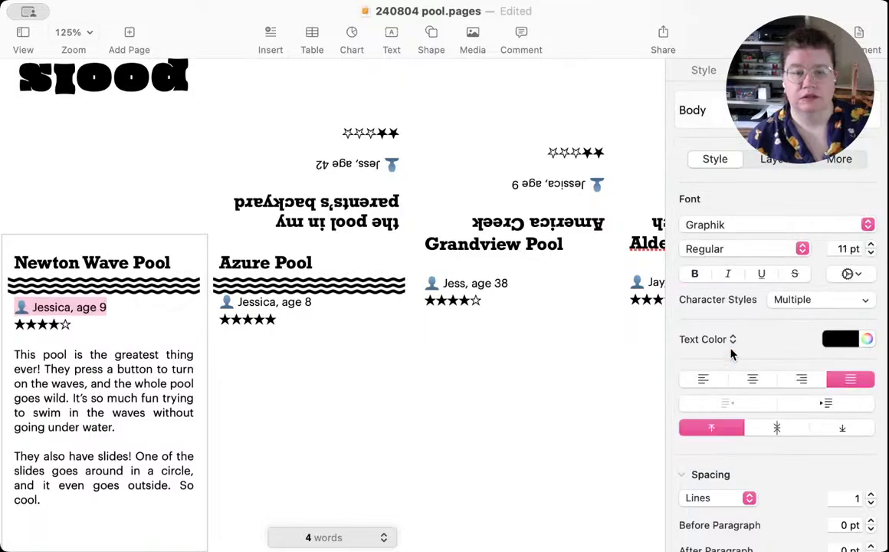
left_click(109, 354)
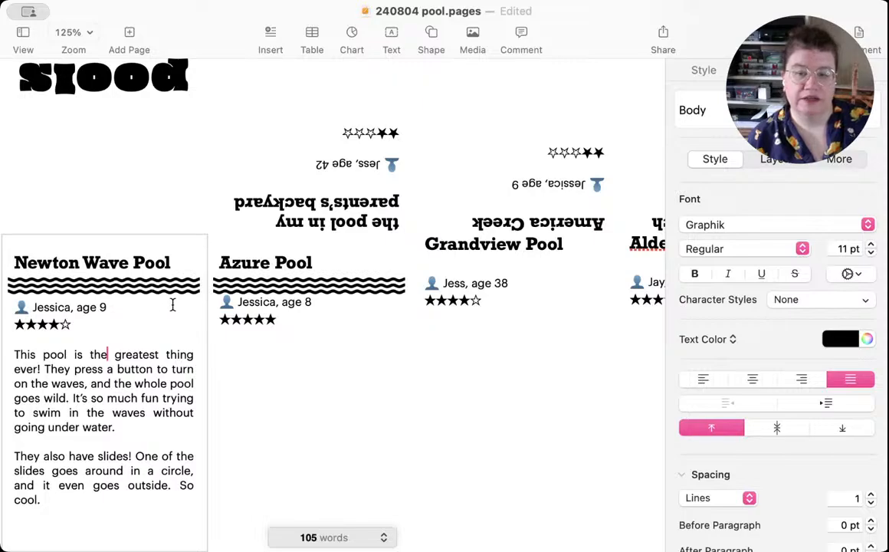
Step: Try widening the gap above the Azure Pool reviewer line with an extra Body-style blank line
left_click(209, 280)
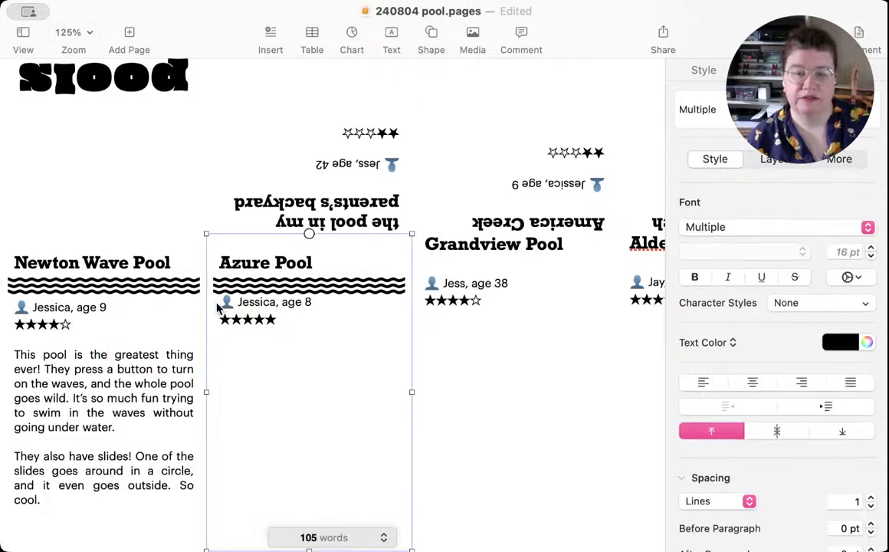
double_click(274, 302)
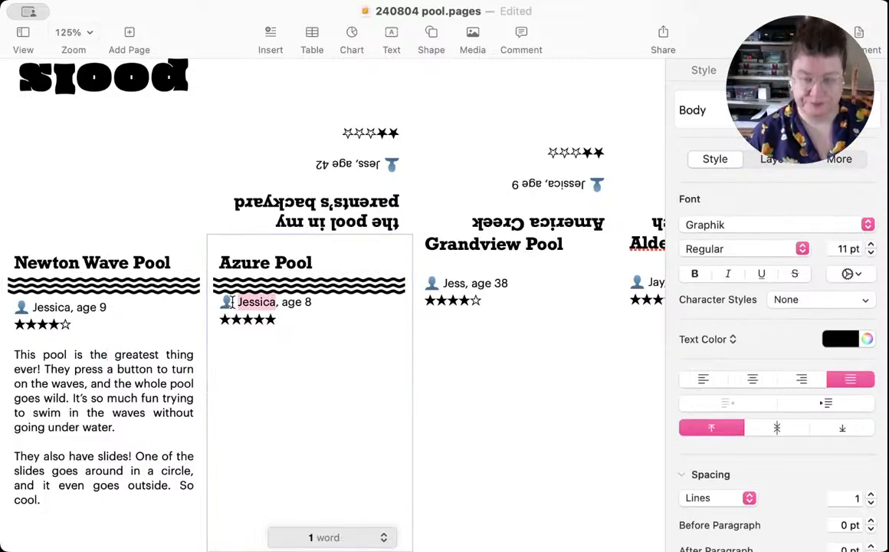
key("Left")
key("BackSpace")
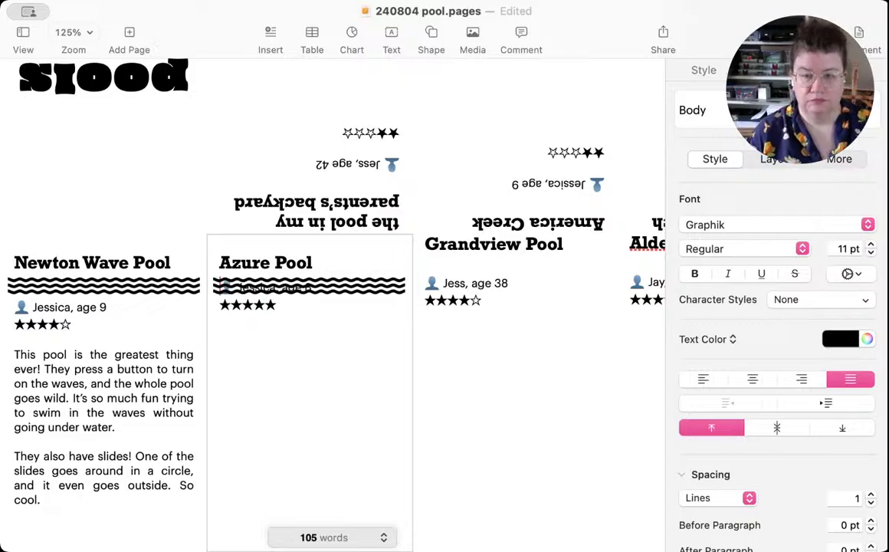
key("Return")
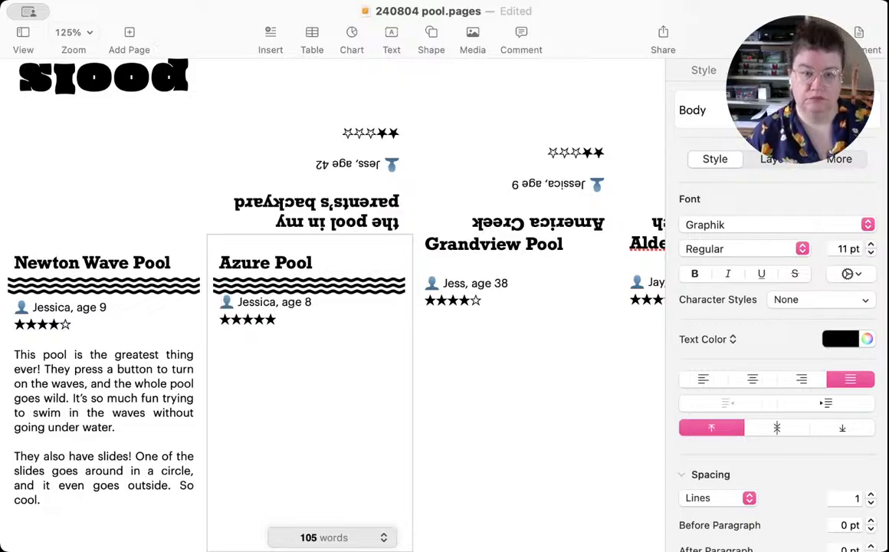
key("Return")
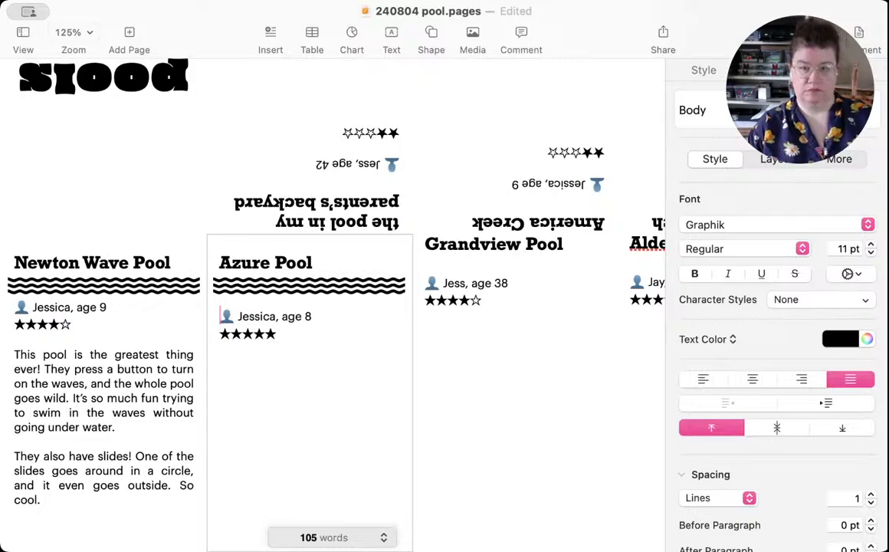
Step: Replace the Body-style blank lines below the Azure Pool heading with one blank line in the heading's paragraph style
key("BackSpace")
key("BackSpace")
key("BackSpace")
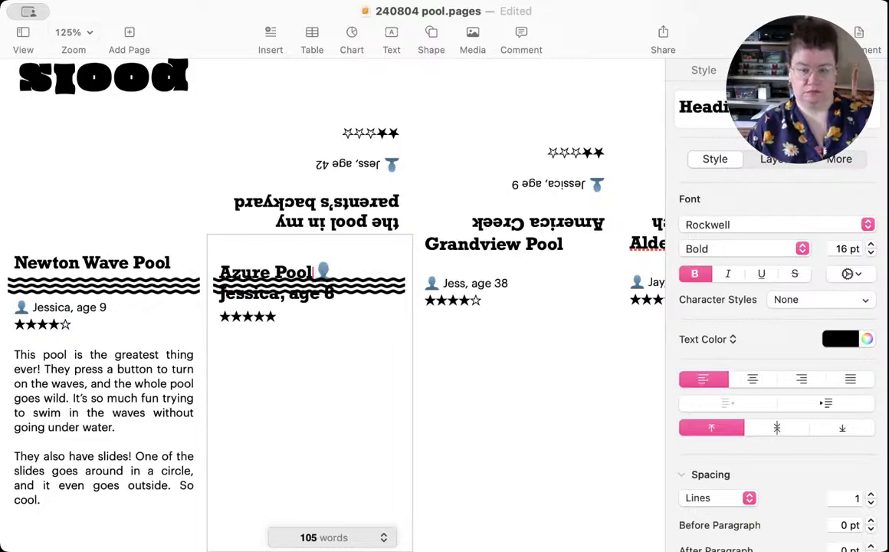
key("Return")
key("Return")
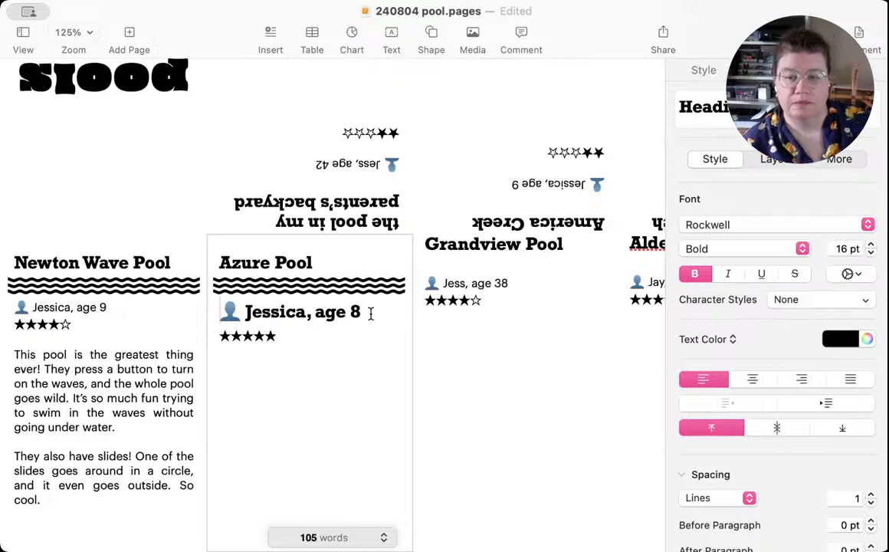
Step: Apply the Body paragraph style to the Azure Pool reviewer line
left_click_drag(370, 311, 207, 309)
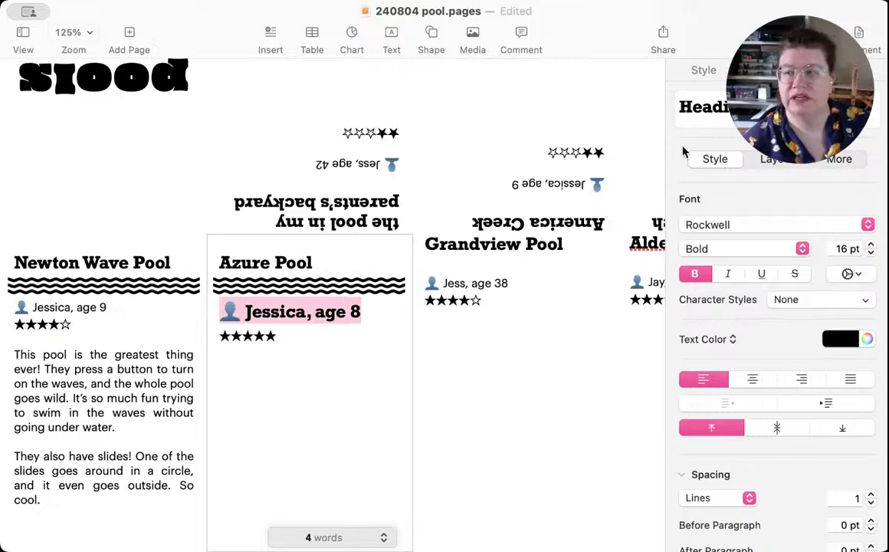
left_click(708, 106)
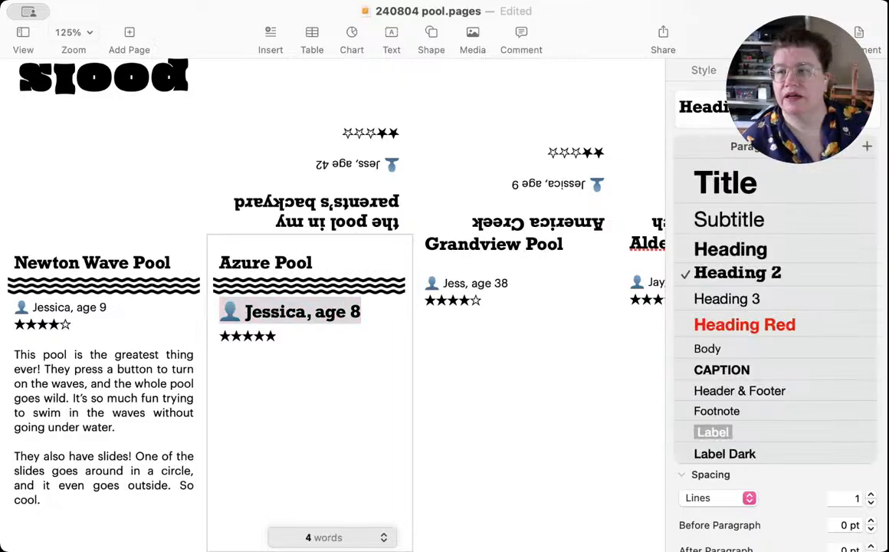
left_click(732, 351)
left_click(331, 308)
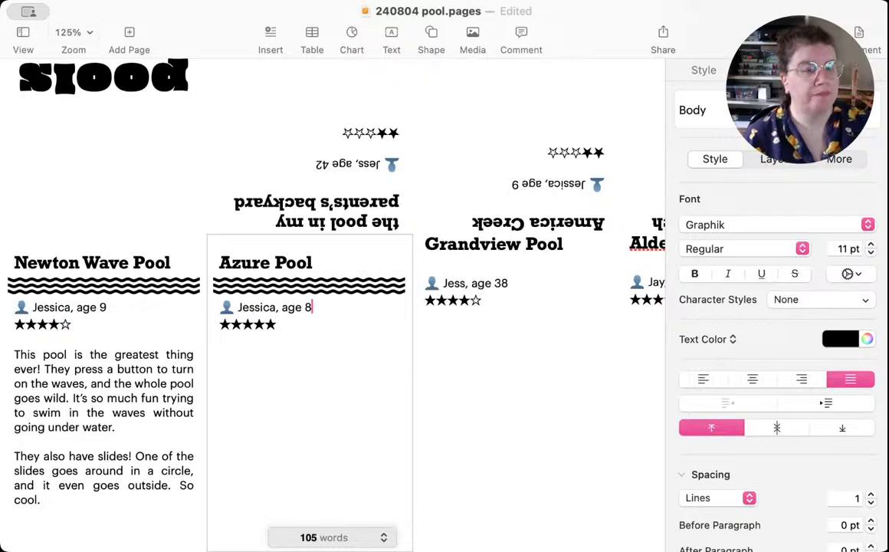
key("super+Tab")
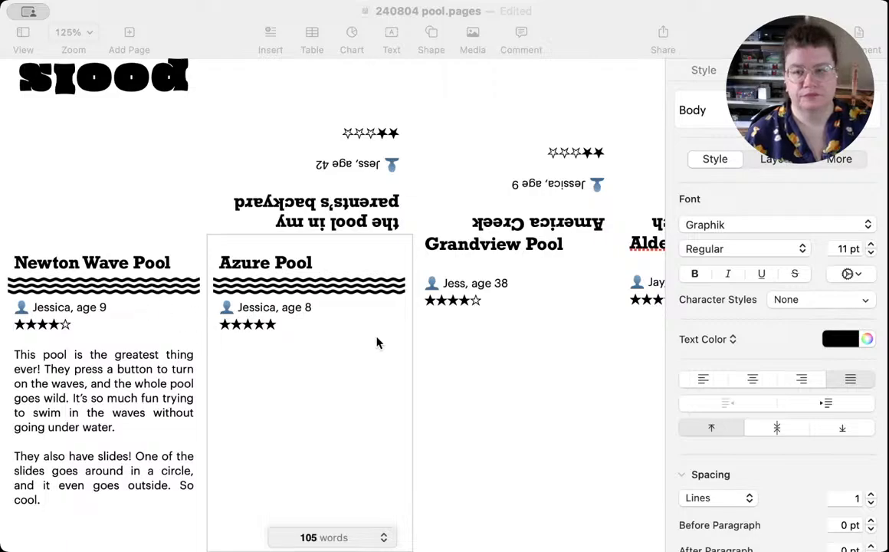
Step: Replace the blank line below the Grandview Pool heading with a fresh line break from the heading, and add one blank line above the heading
left_click(613, 401)
scroll(521, 373, "right", 5)
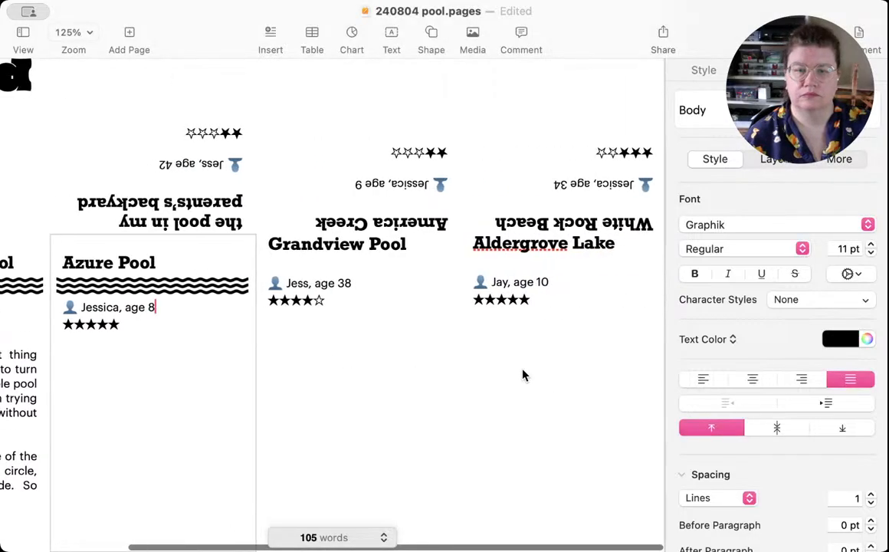
left_click(312, 262)
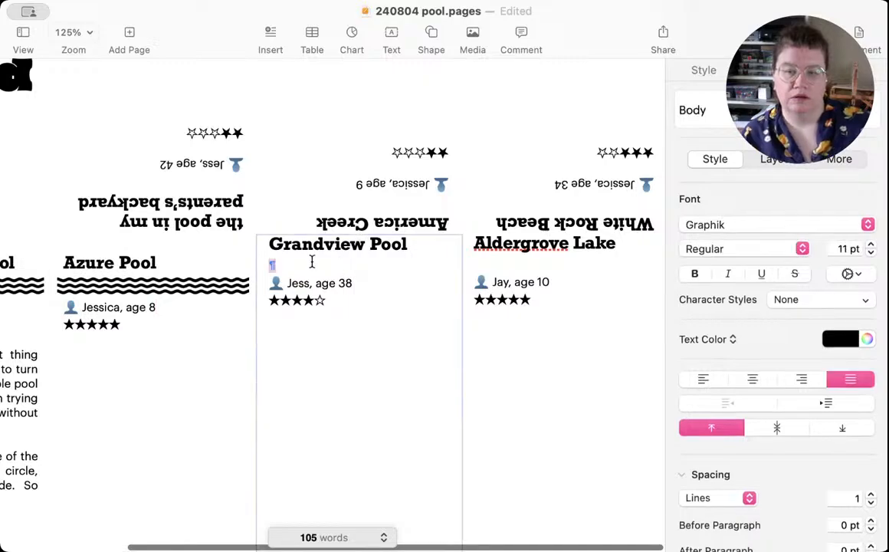
left_click(270, 243)
left_click(282, 266)
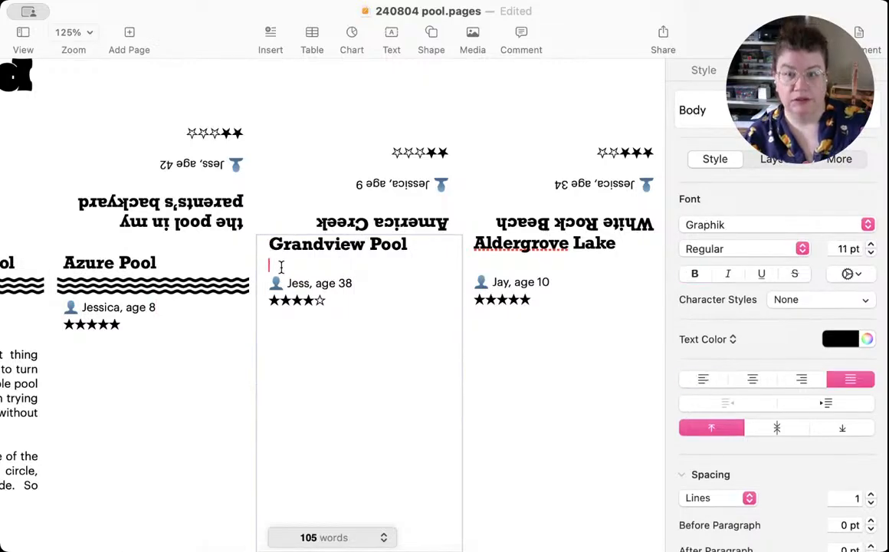
key("BackSpace")
key("Return")
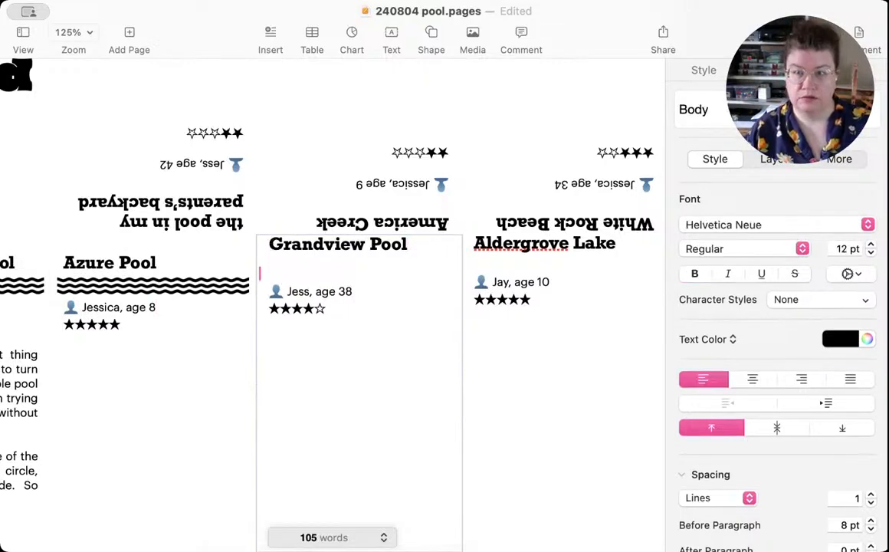
left_click(268, 245)
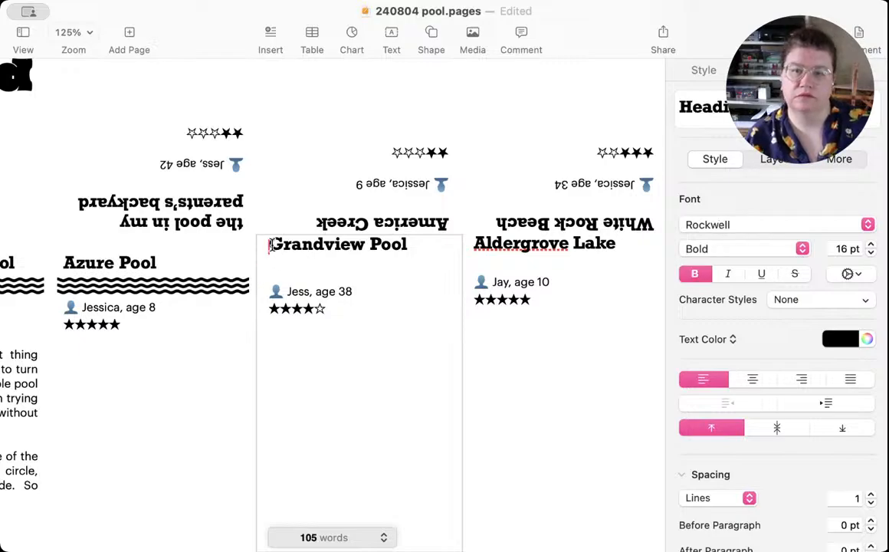
key("Return")
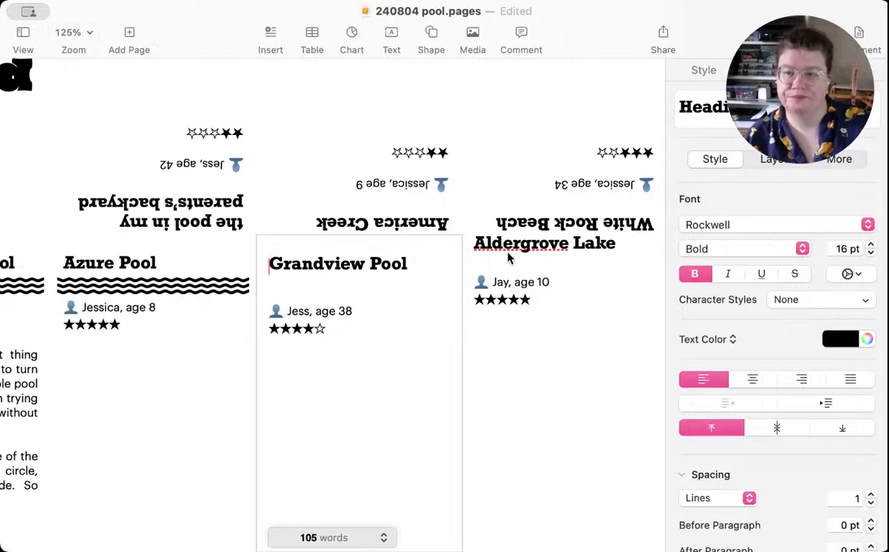
Step: Replace the blank line below the Aldergrove Lake heading with a fresh line break, and add one blank line above the heading
left_click(504, 259)
key("BackSpace")
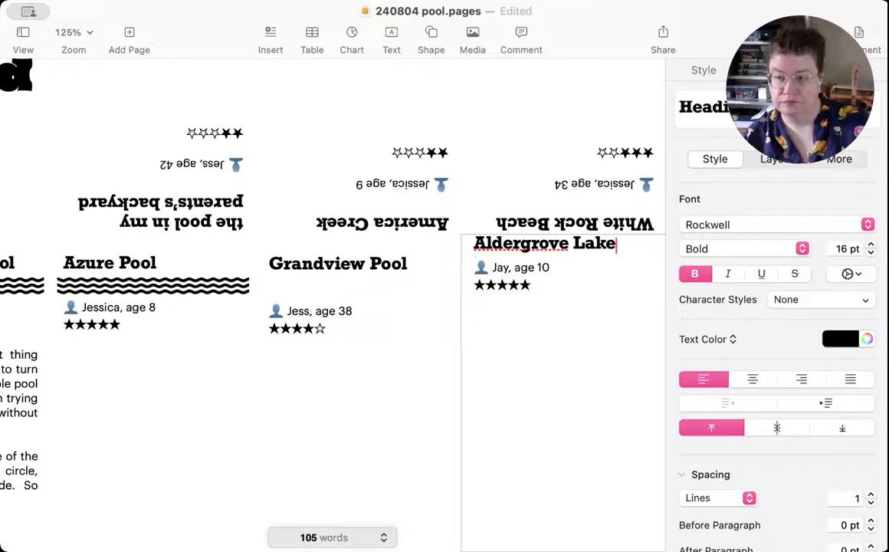
key("Return")
left_click(475, 245)
key("Return")
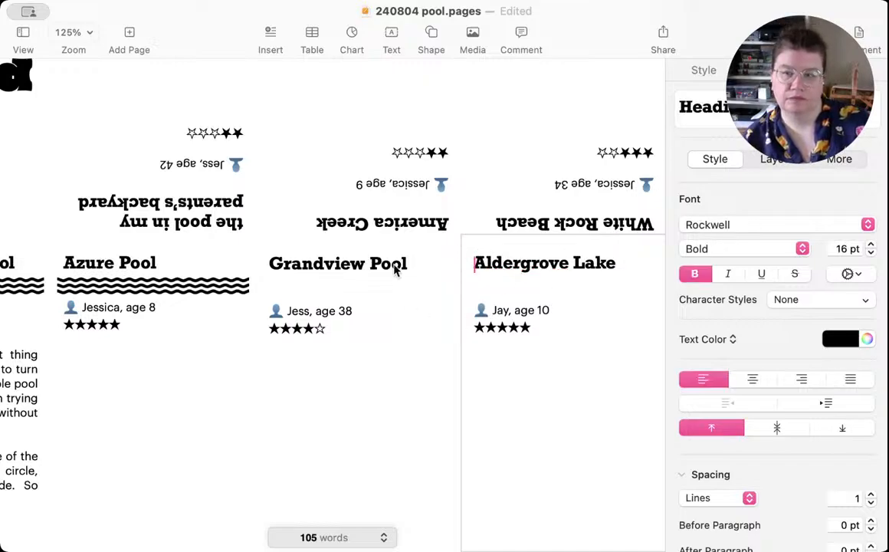
Step: Replace the Graphik blank line below the upside-down White Rock Beach heading with a new line break from the heading's end
left_click(623, 210)
left_click(625, 204)
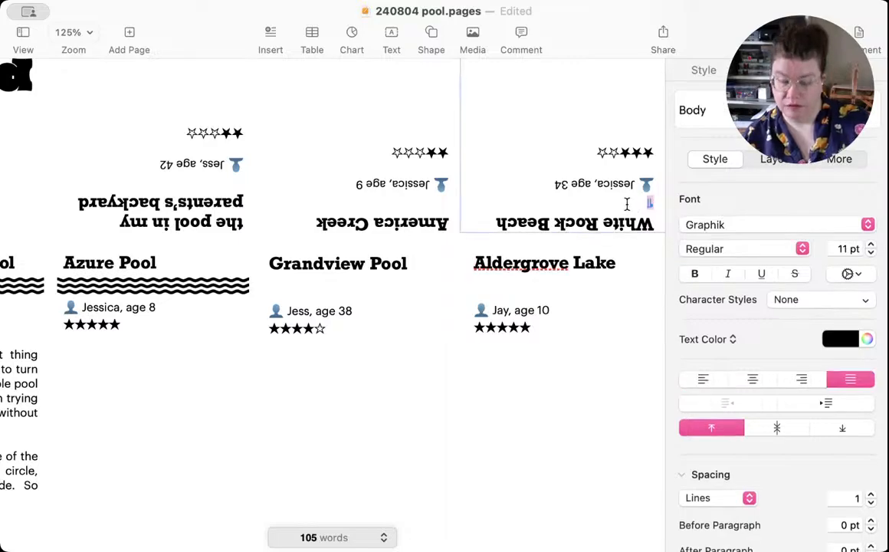
key("Delete")
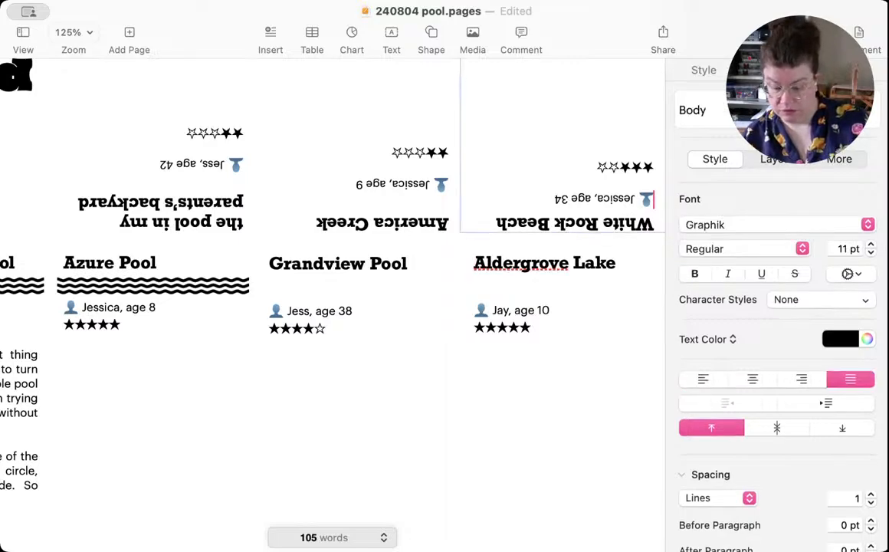
left_click(485, 220)
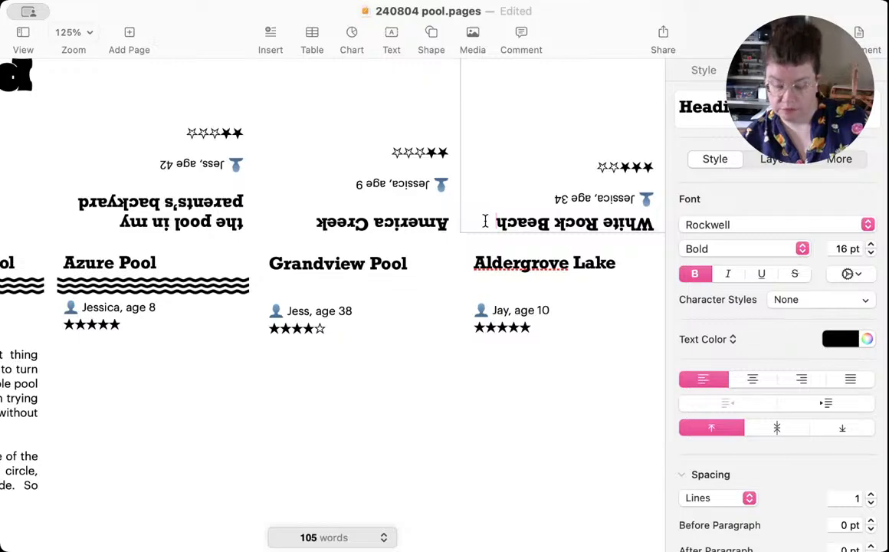
key("BackSpace")
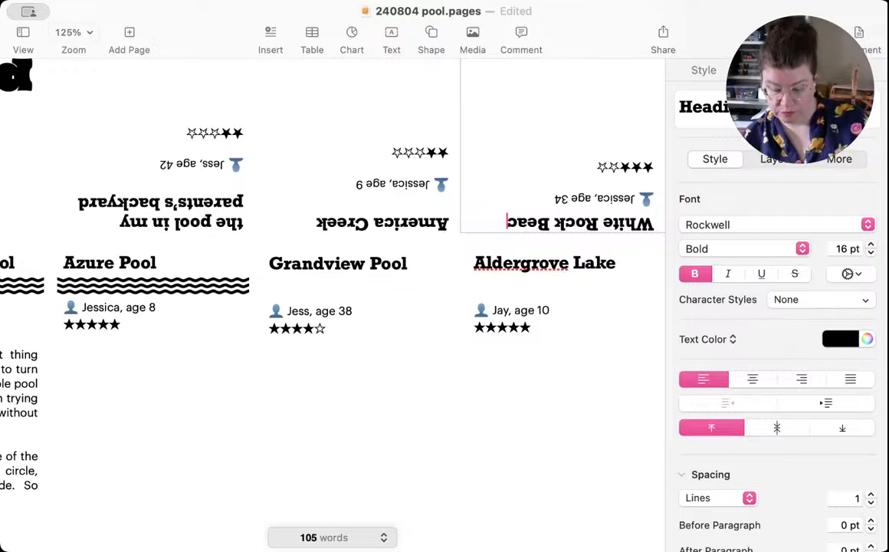
type("h")
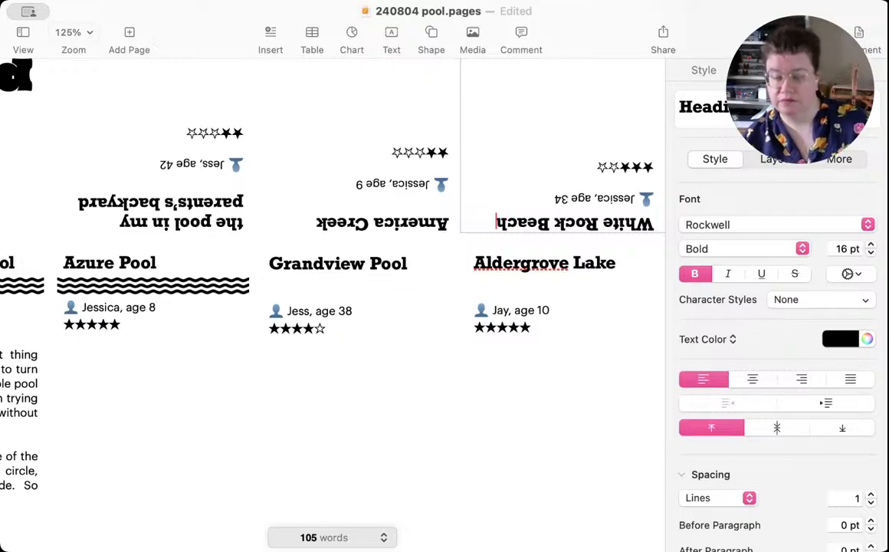
key("Return")
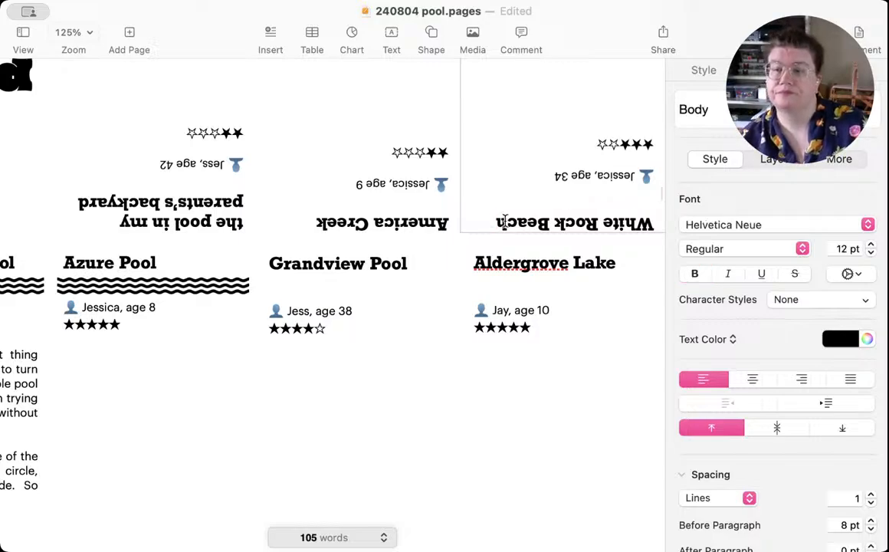
Step: Replace the blank line below the upside-down America Creek heading with a fresh line break, and add one blank line above the heading
left_click(385, 200)
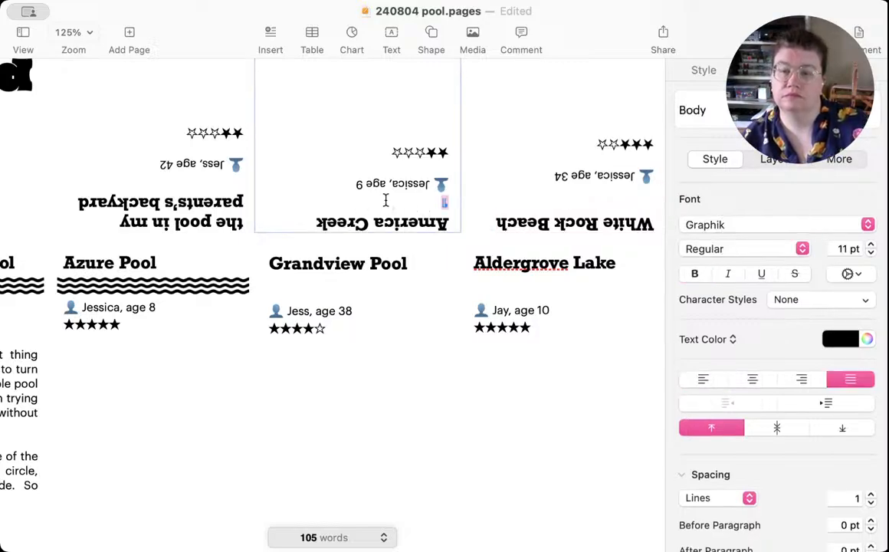
key("Delete")
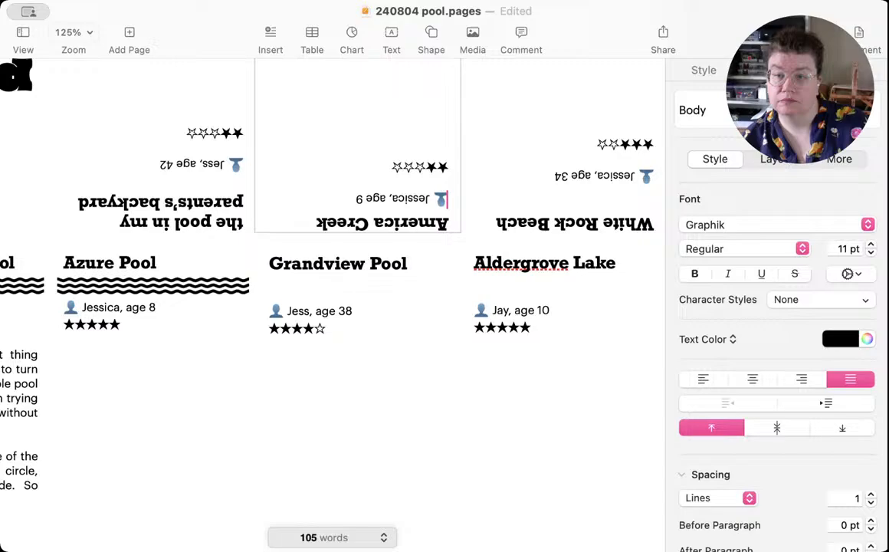
left_click(310, 217)
key("Return")
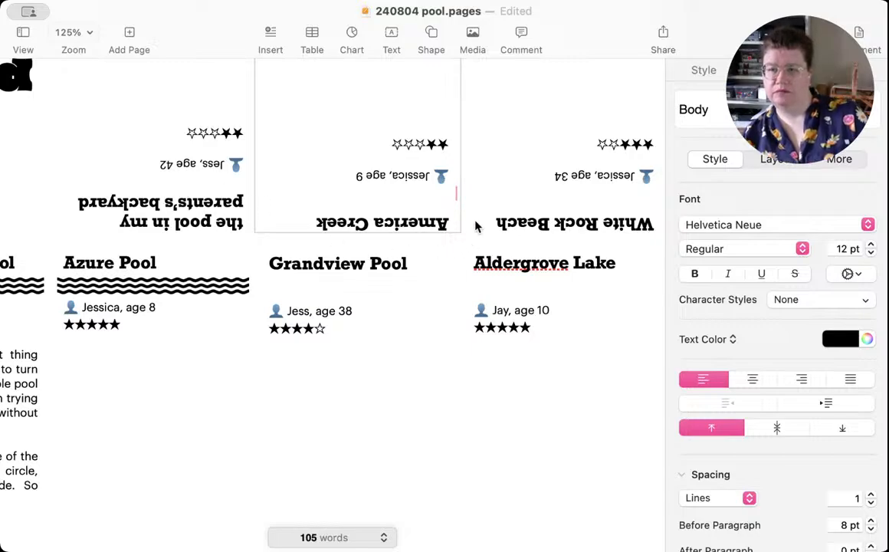
key("BackSpace")
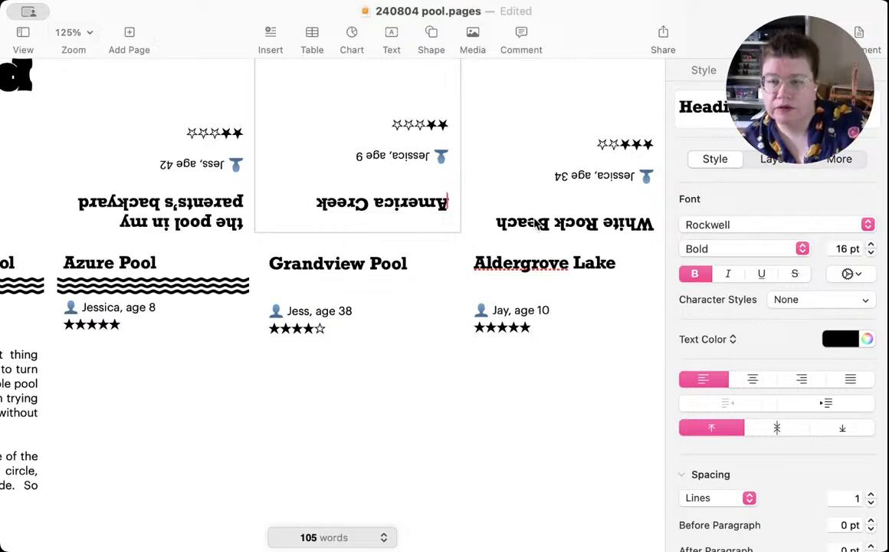
Step: Add one blank line above the White Rock Beach heading
left_click(656, 223)
double_click(655, 223)
left_click(655, 222)
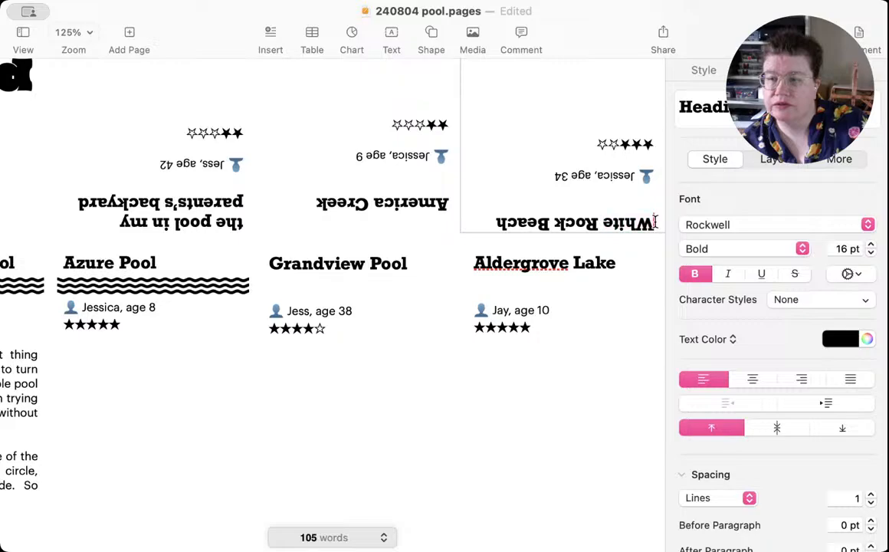
key("BackSpace")
Step: Add one blank line above the "the pool in my parents's backyard" heading and replace the blank line below it with a fresh line break
left_click(250, 228)
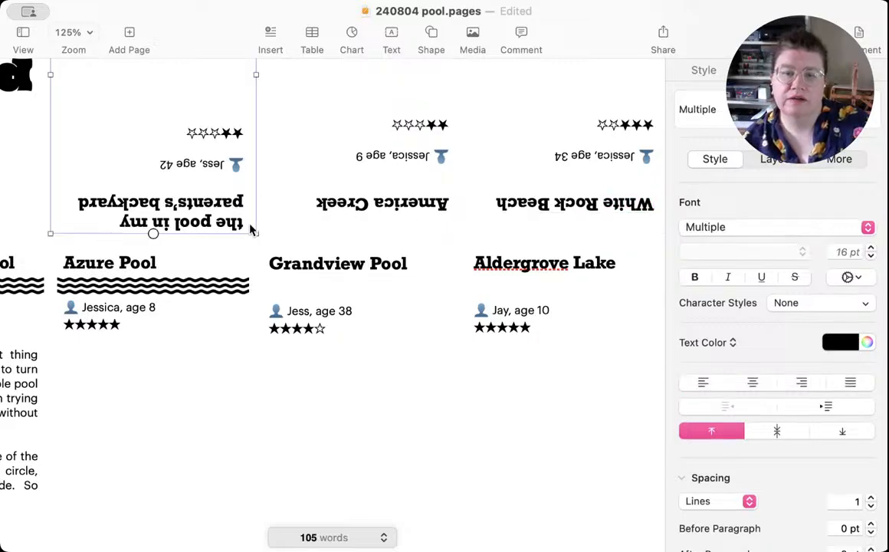
double_click(246, 225)
left_click(245, 225)
key("BackSpace")
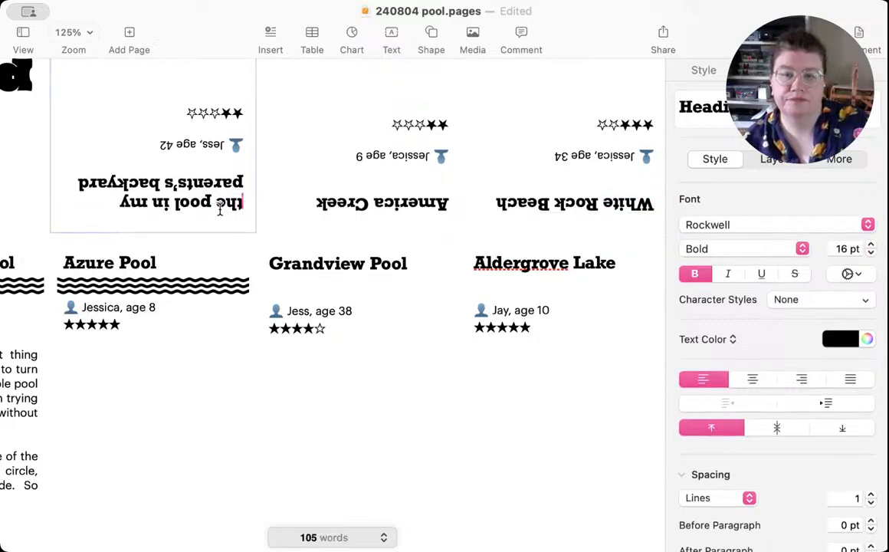
left_click(219, 147)
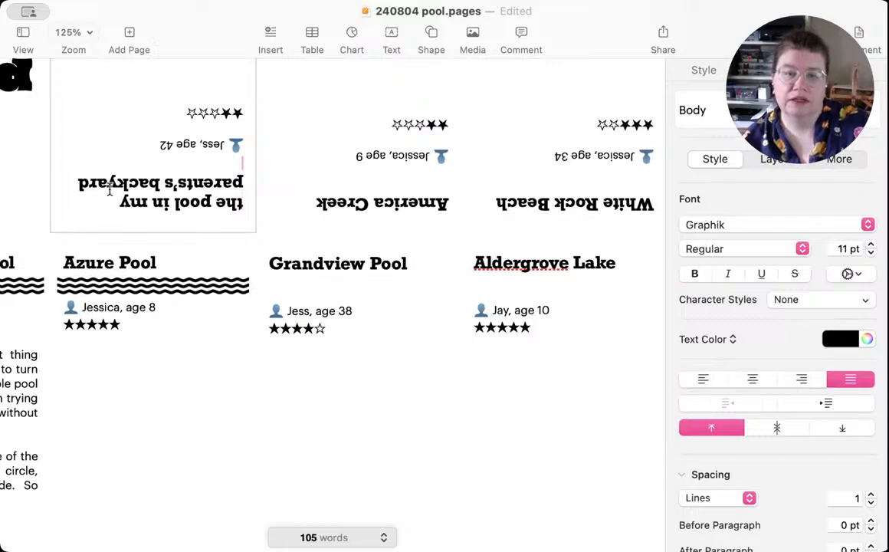
left_click(80, 181)
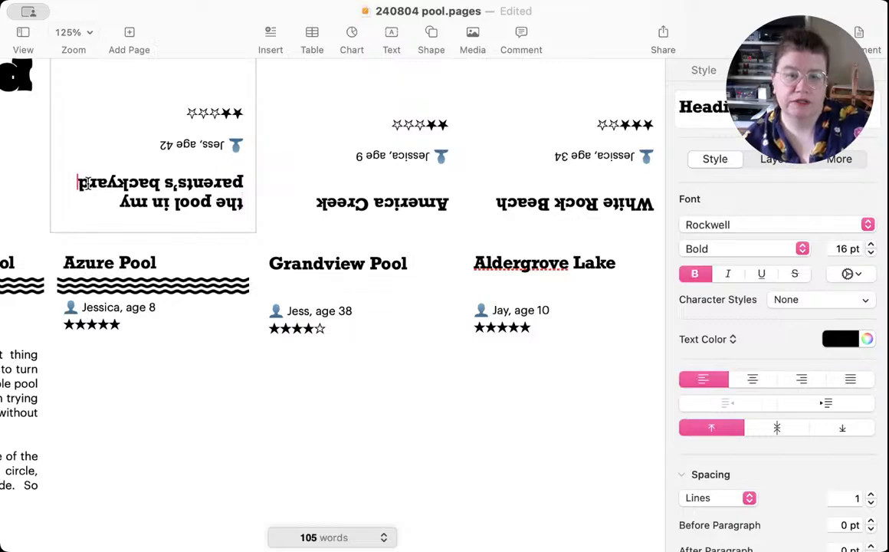
left_click(205, 163)
key("BackSpace")
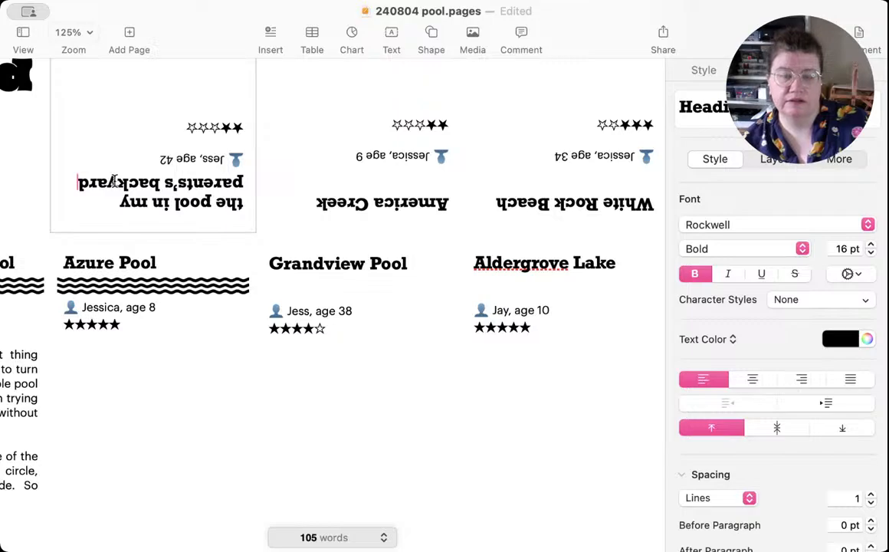
key("Return")
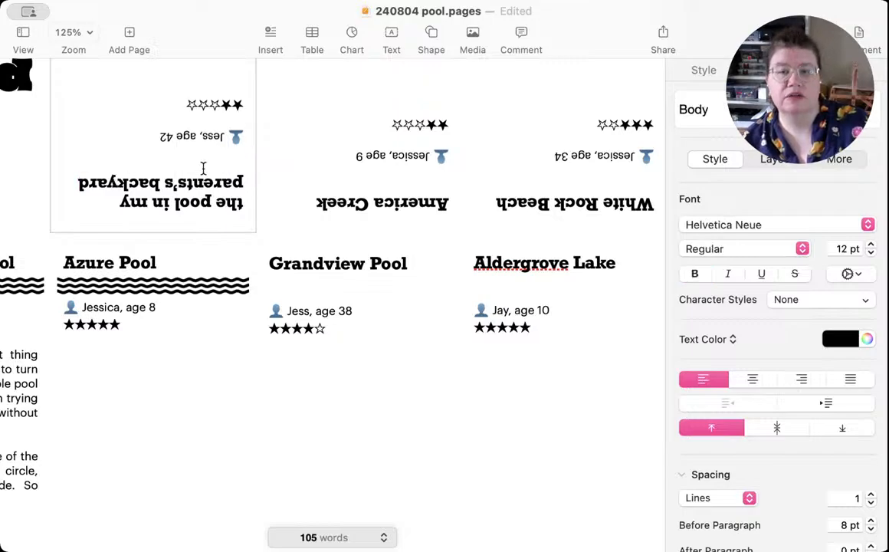
key("Return")
key("Return")
key("Return")
key("Return")
key("Return")
key("Return")
key("Return")
key("Return")
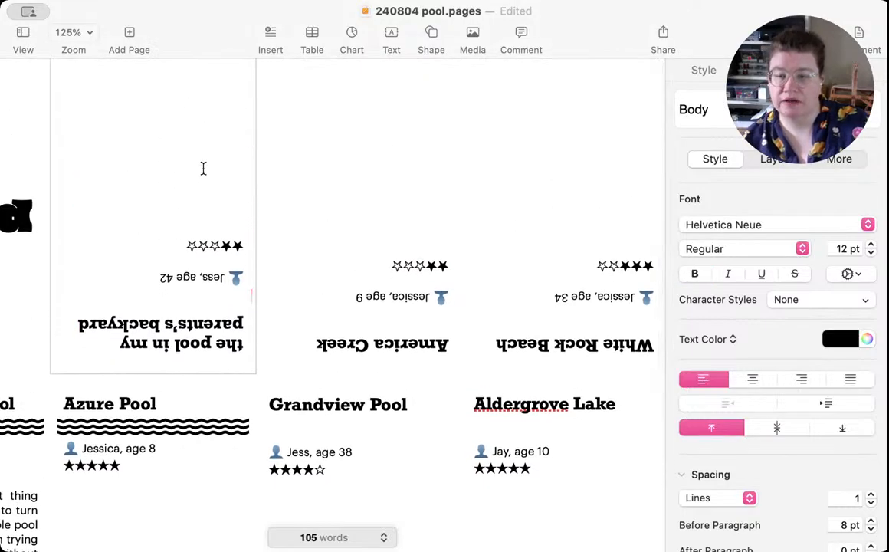
key("BackSpace")
key("BackSpace")
key("BackSpace")
key("BackSpace")
key("BackSpace")
key("BackSpace")
key("BackSpace")
key("BackSpace")
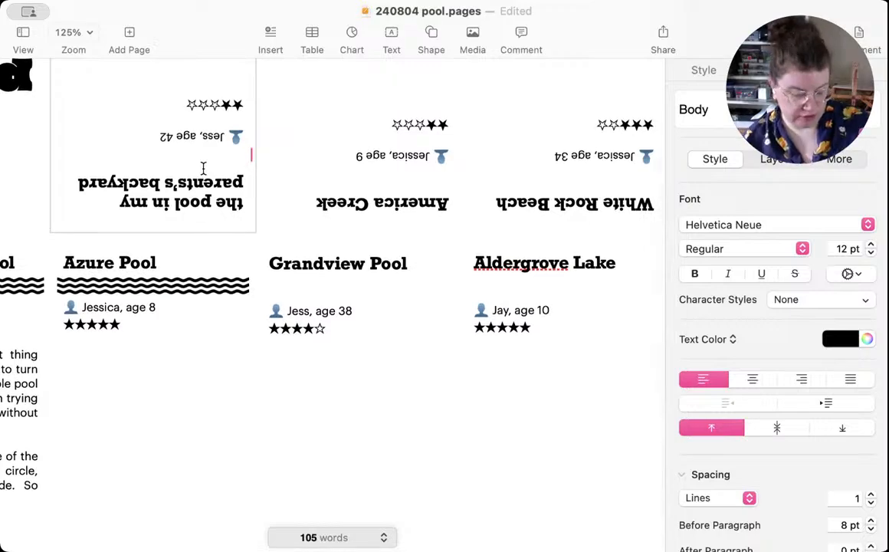
Step: Place a copy of the Azure Pool wave graphic beneath the Grandview Pool heading at X 14.24 cm, Y 12.26 cm
scroll(291, 289, "left", 5)
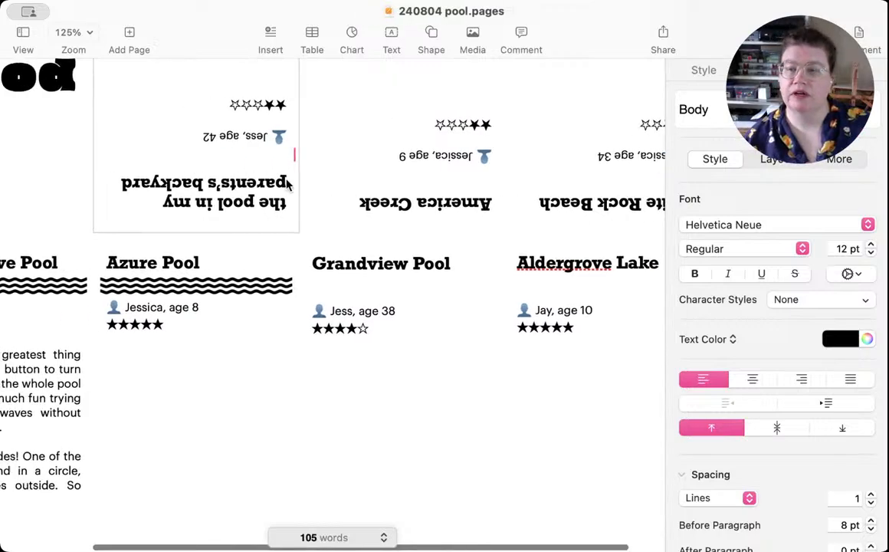
left_click(316, 287)
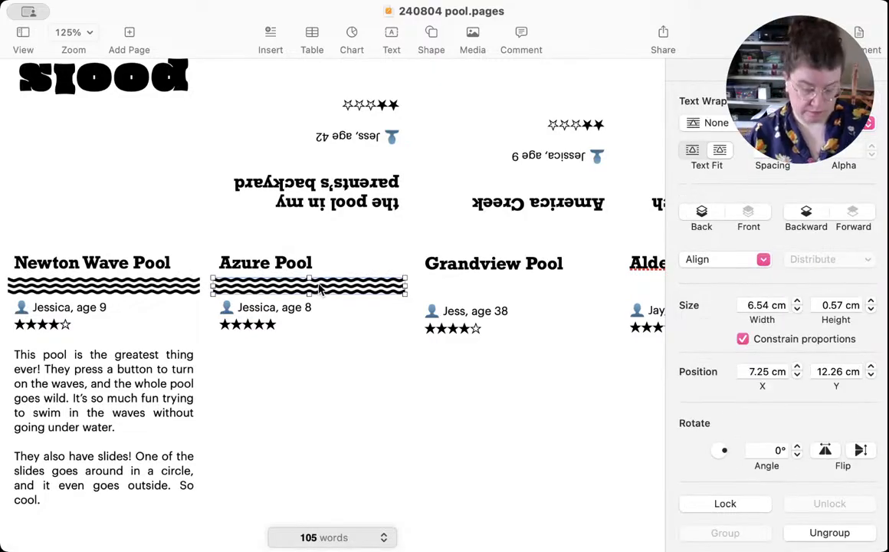
mouse_move(314, 287)
left_mouse_down()
mouse_move(357, 305)
mouse_move(373, 296)
mouse_move(548, 285)
left_mouse_up()
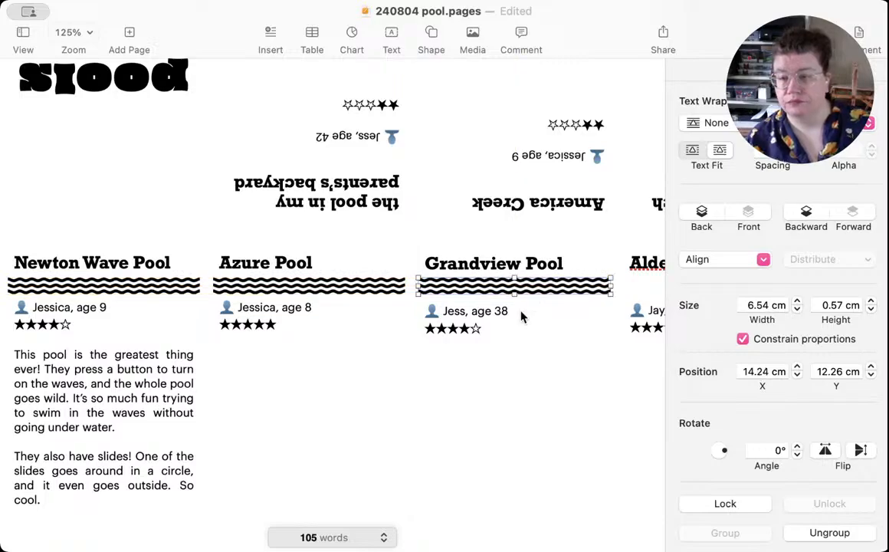
Step: Place a copy of the wave graphic beneath the Aldergrove Lake heading at X 21.23 cm, Y 12.26 cm
scroll(522, 316, "right", 5)
key("super+z")
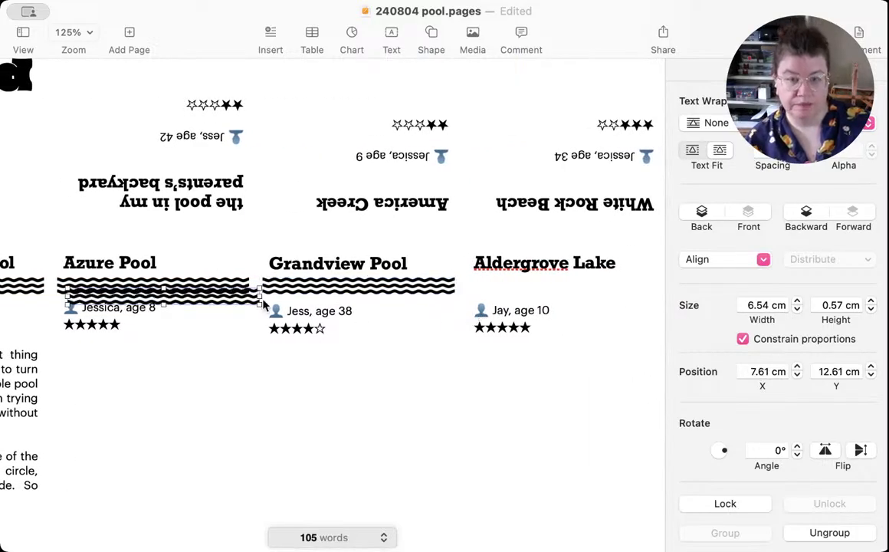
left_click_drag(204, 296, 444, 299)
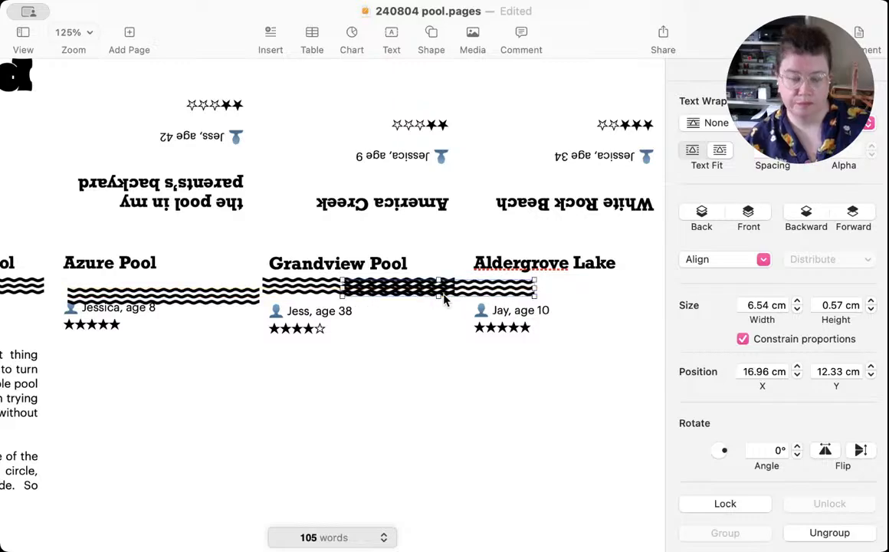
key("super+z")
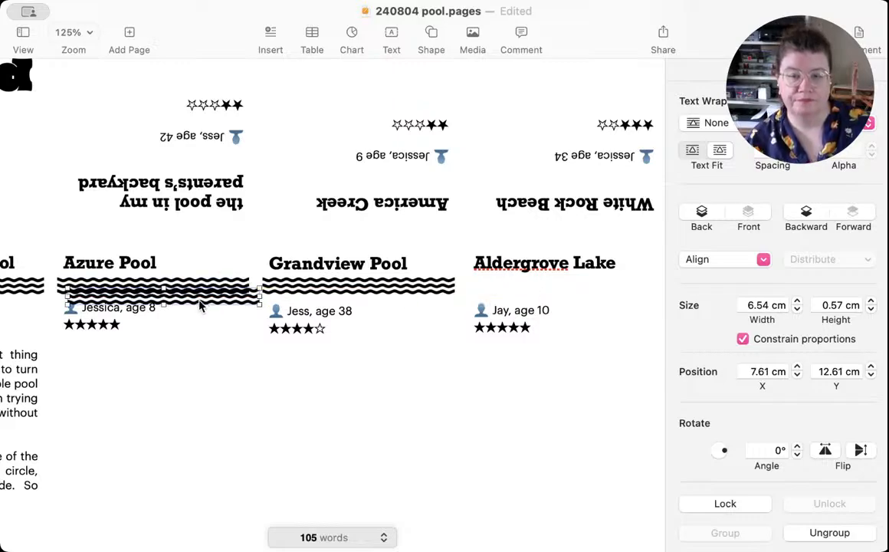
left_click_drag(205, 303, 594, 291)
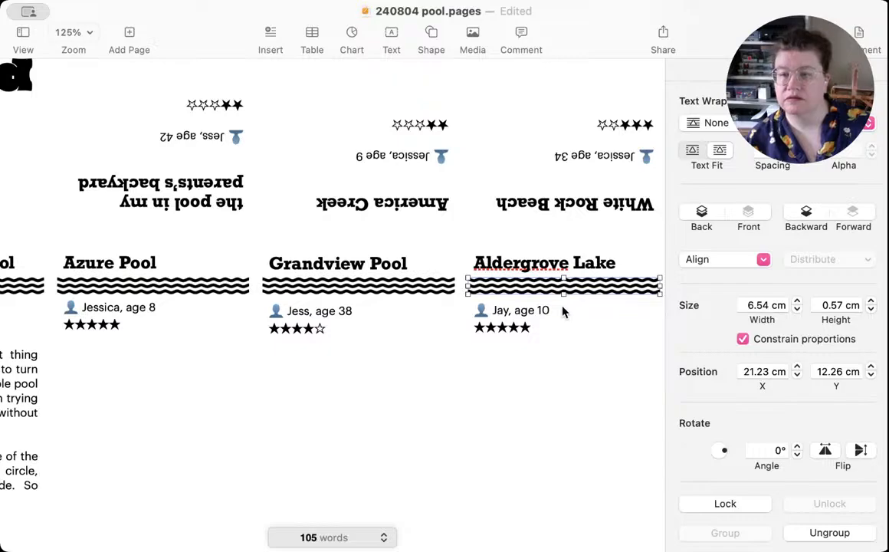
Step: Place a copy of the wave graphic between the upside-down "the pool in my parents's backyard" heading and its reviewer line
scroll(561, 309, "up", 5)
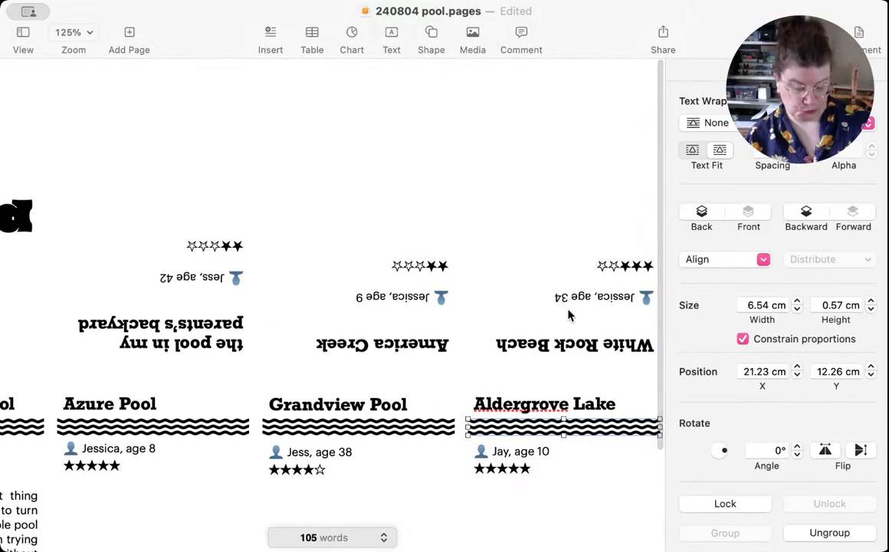
key("super+v")
mouse_move(219, 442)
left_mouse_down()
mouse_move(203, 298)
mouse_move(185, 305)
mouse_move(182, 405)
left_mouse_up()
Step: Place wave graphic copies by the America Creek heading at X 14.24 cm, Y 8.72 cm and the White Rock Beach heading at X 21.23 cm, Y 8.72 cm
mouse_move(178, 448)
left_mouse_down()
mouse_move(337, 349)
mouse_move(377, 329)
mouse_move(385, 337)
mouse_move(374, 329)
left_mouse_up()
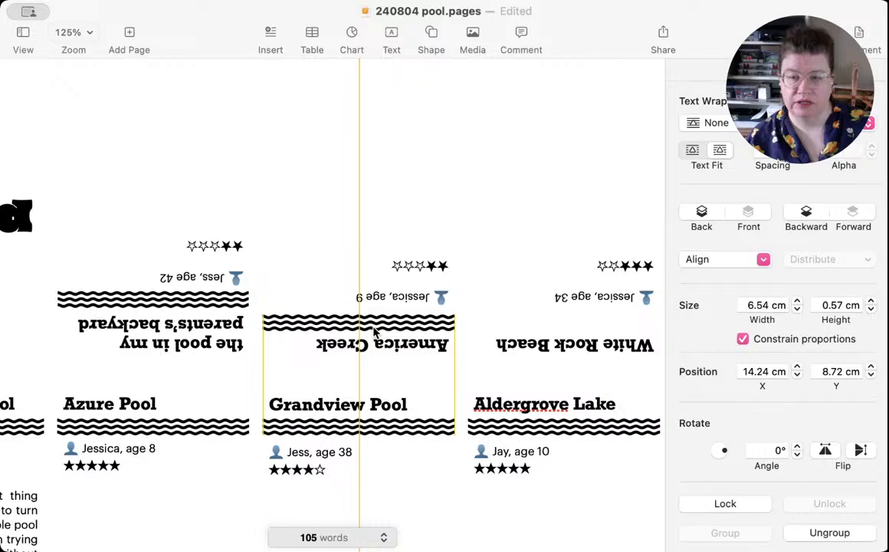
left_click_drag(374, 330, 374, 330)
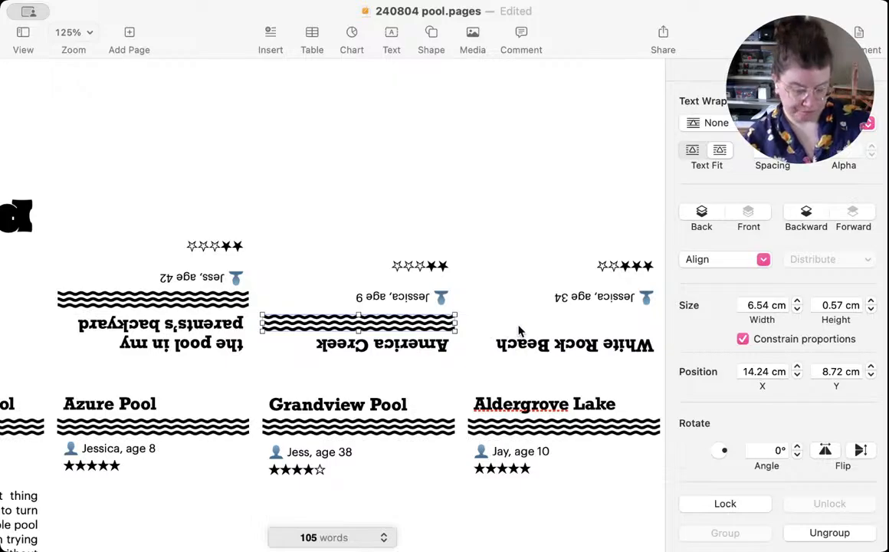
mouse_move(384, 327)
left_mouse_down()
mouse_move(395, 334)
mouse_move(622, 335)
mouse_move(622, 326)
mouse_move(586, 327)
left_mouse_up()
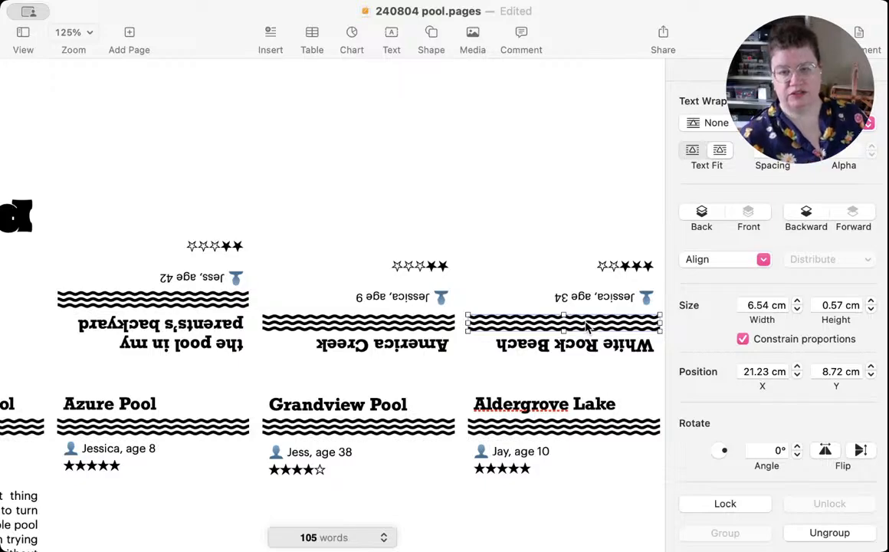
Step: Reposition the upside-down panels' waves: backyard to Y 8.04 cm, America Creek to Y 8.6 cm, and White Rock Beach level with America Creek
left_click(164, 282)
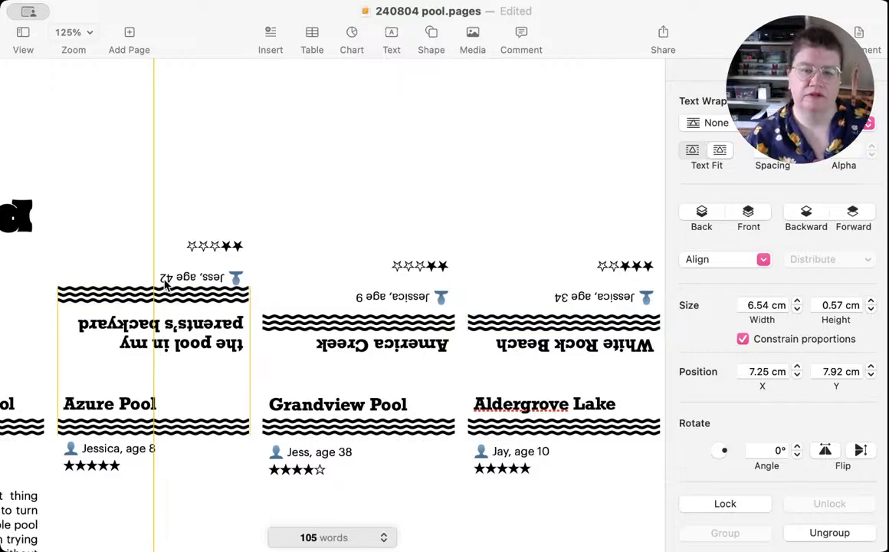
left_click_drag(164, 282, 155, 184)
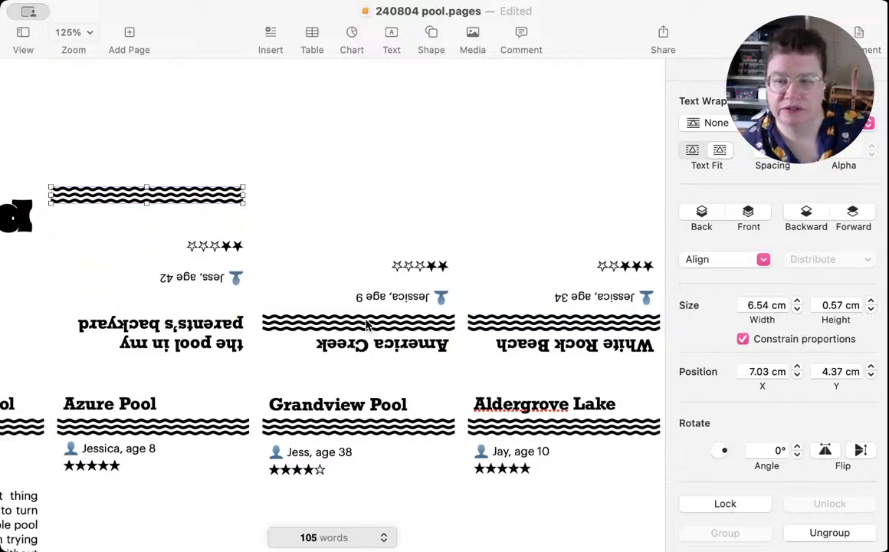
left_click_drag(366, 324, 363, 319)
left_click_drag(529, 323, 493, 265)
left_click_drag(383, 330, 385, 326)
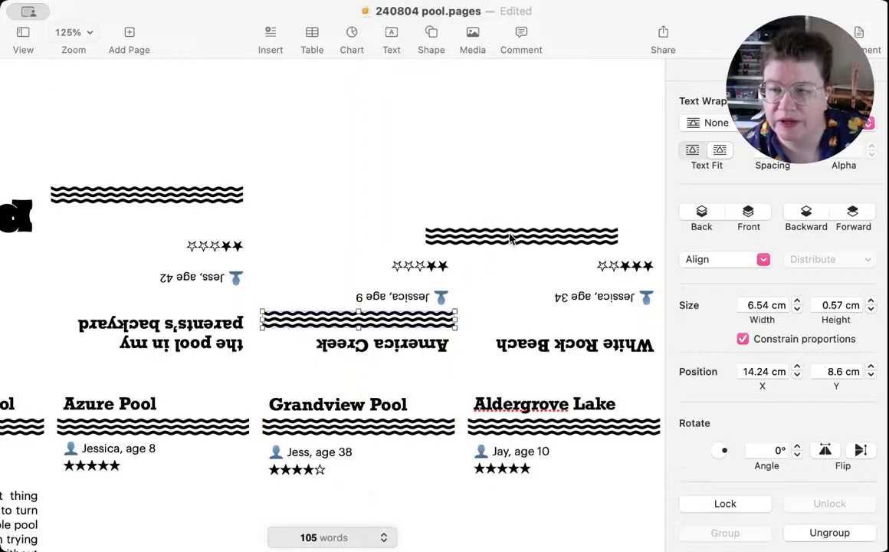
left_click_drag(514, 235, 553, 321)
mouse_move(147, 192)
left_mouse_down()
mouse_move(161, 236)
mouse_move(161, 305)
left_mouse_up()
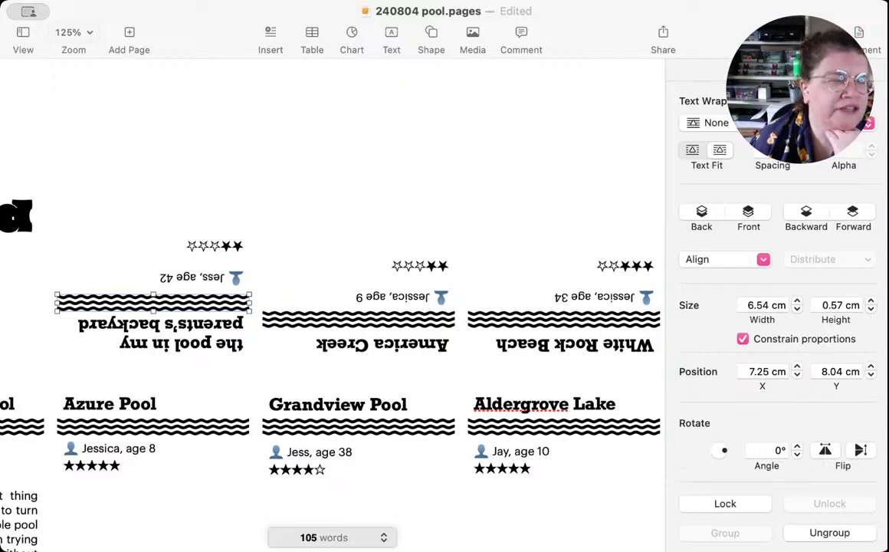
key("super+Tab")
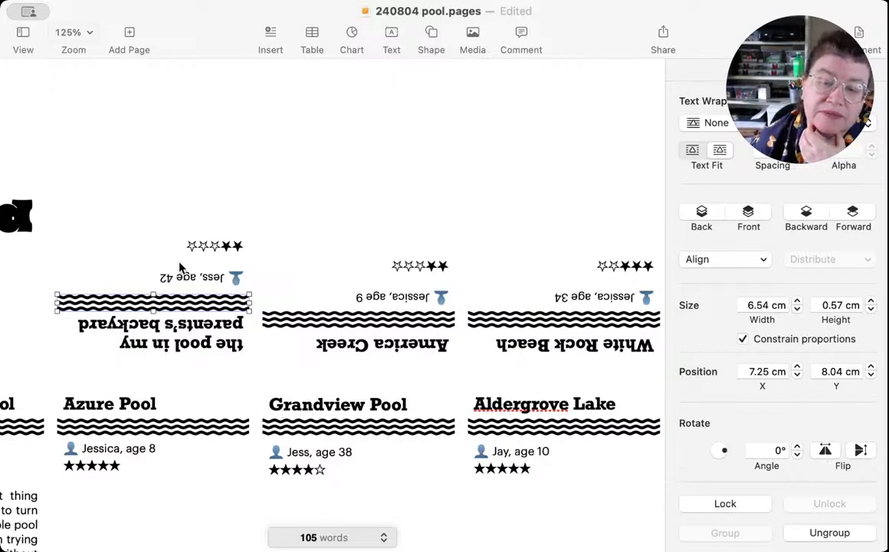
left_click(10, 159)
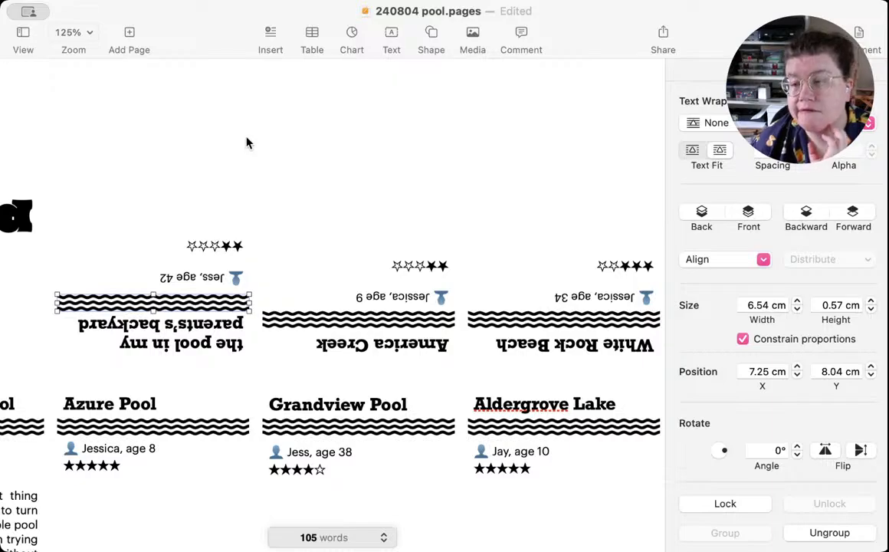
scroll(766, 292, "down", 2)
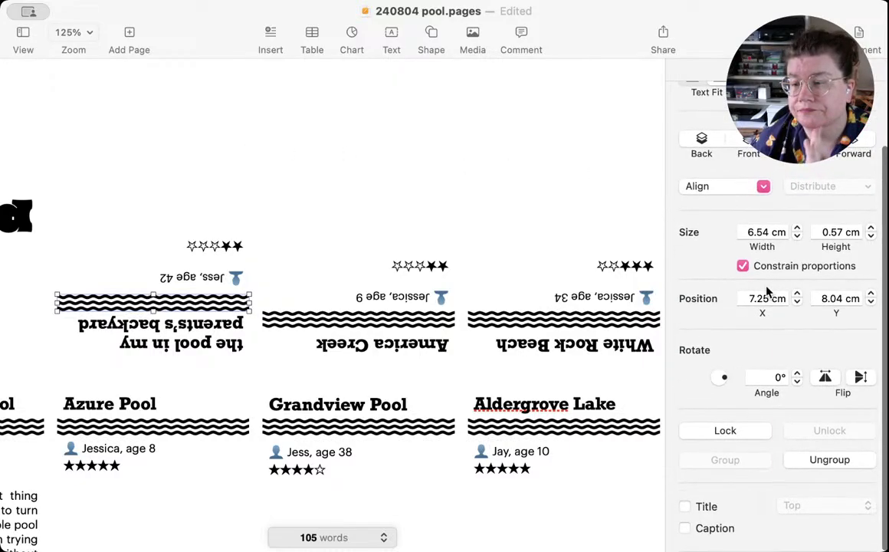
scroll(766, 291, "up", 3)
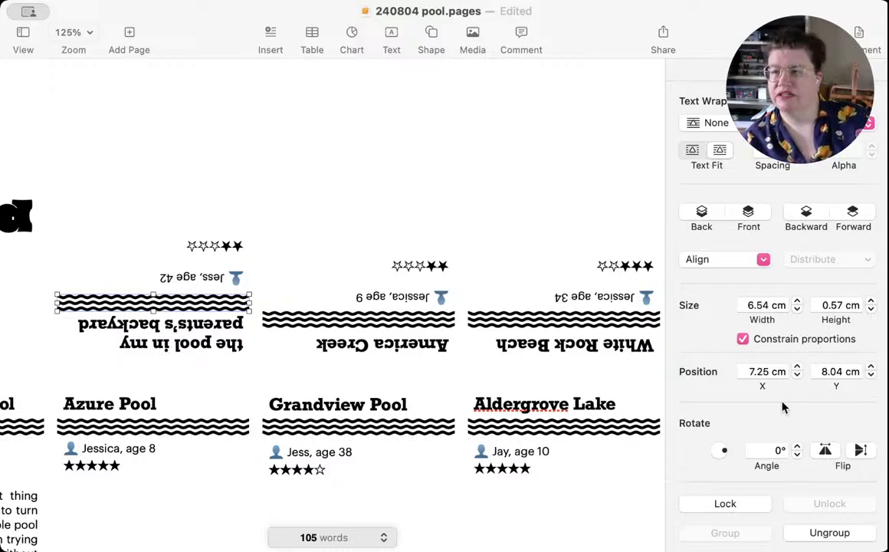
scroll(783, 408, "up", 1)
scroll(774, 406, "down", 3)
scroll(728, 404, "up", 3)
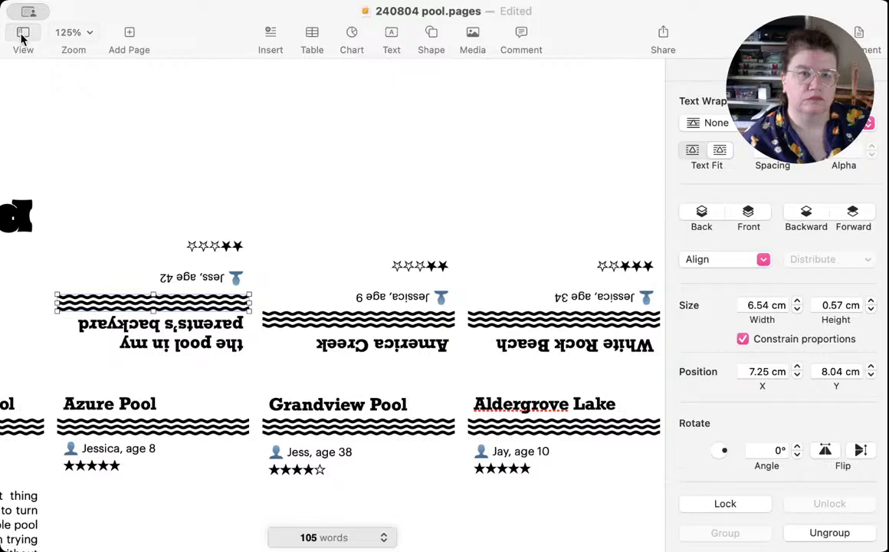
Step: Try the parents's backyard wave graphic closer to its reviewer line, at Y 7.81 cm
left_click_drag(189, 304, 189, 297)
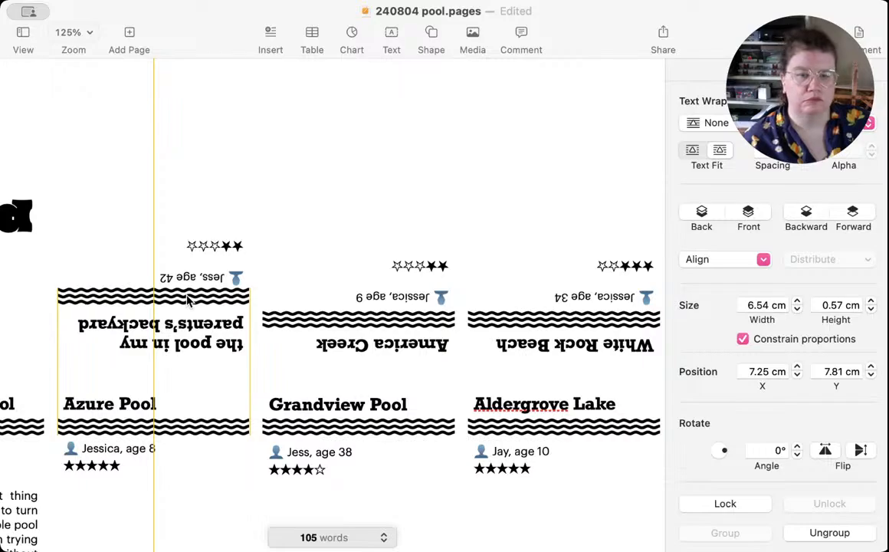
left_click_drag(189, 298, 189, 301)
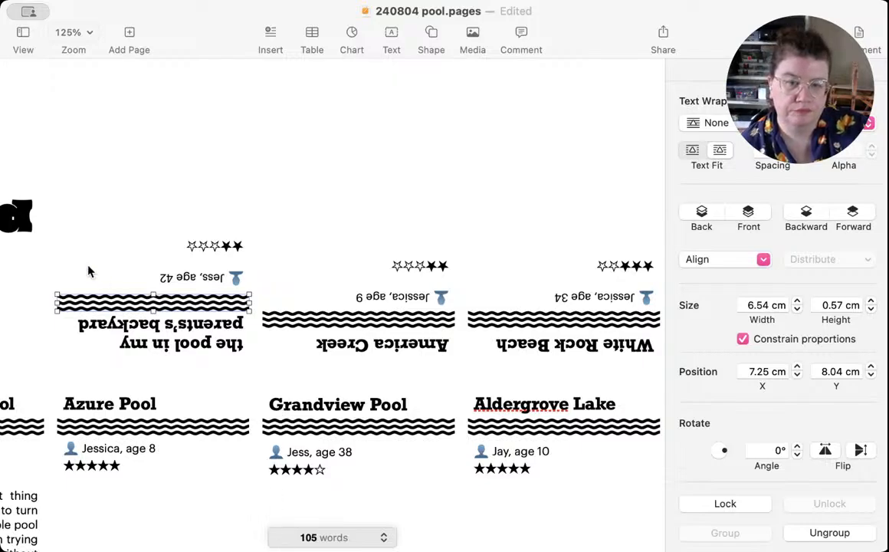
Step: Review the text style, pagination, layout and arrangement settings of the parents's backyard text box, and save the document
left_click(297, 260)
left_click(122, 253)
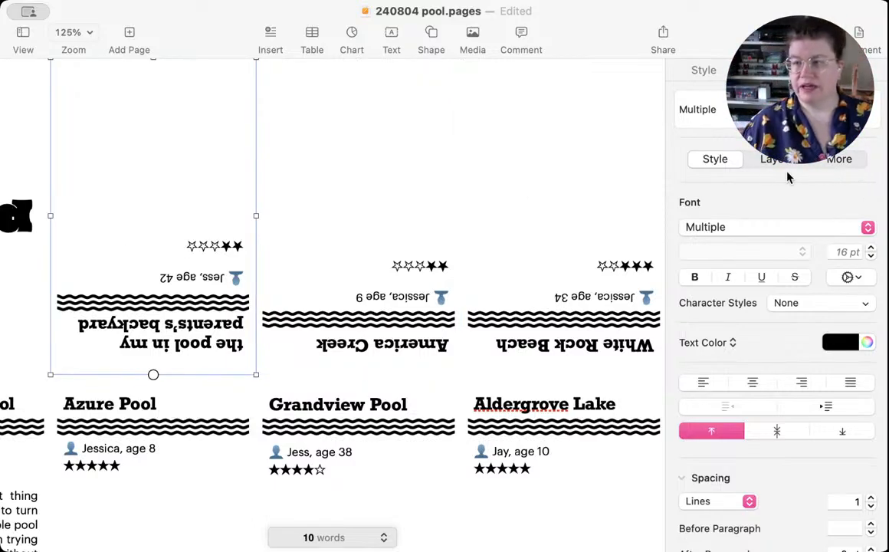
scroll(785, 201, "down", 4)
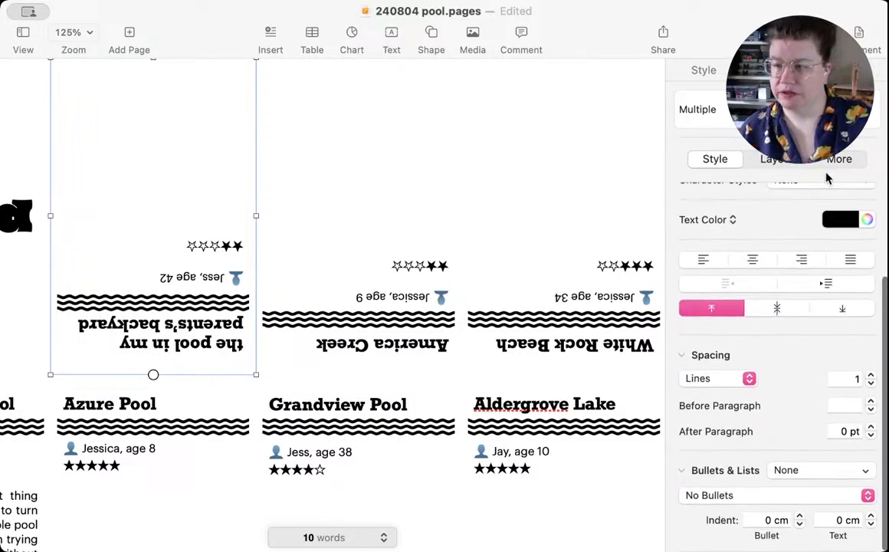
left_click(839, 161)
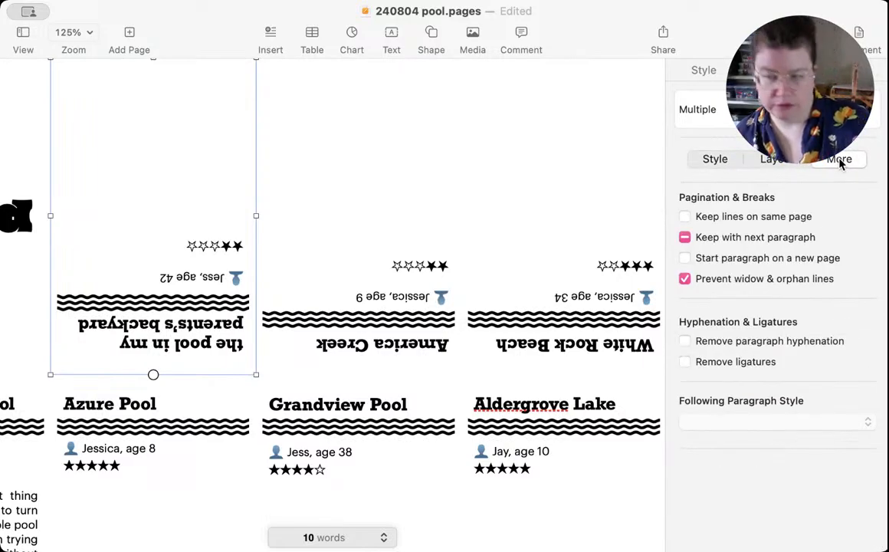
left_click(773, 159)
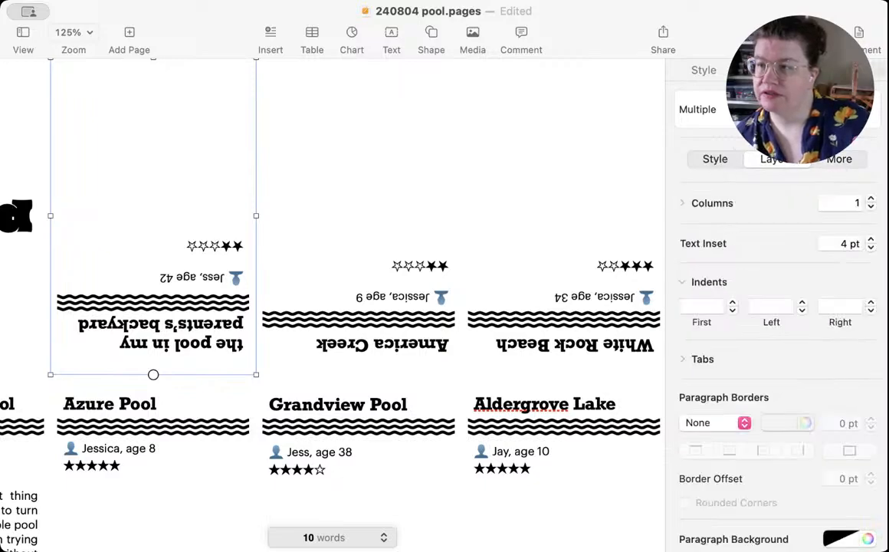
left_click(851, 70)
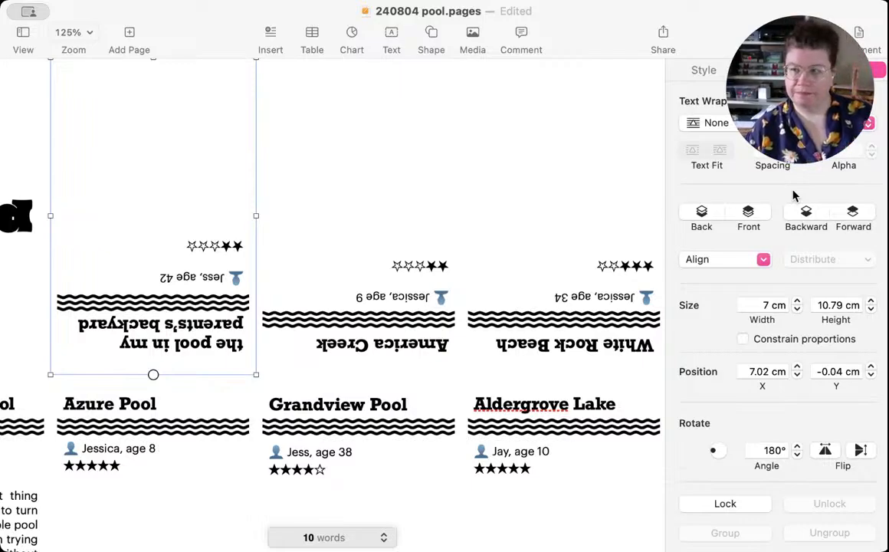
key("super+s")
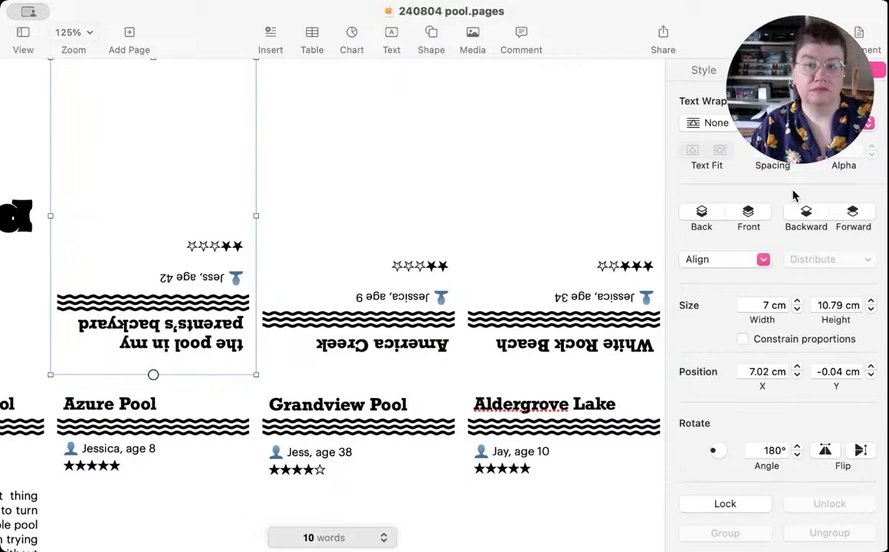
Step: Insert the swimmer-over-waves shape from the "wat" search results in the shape library
scroll(263, 337, "down", 5)
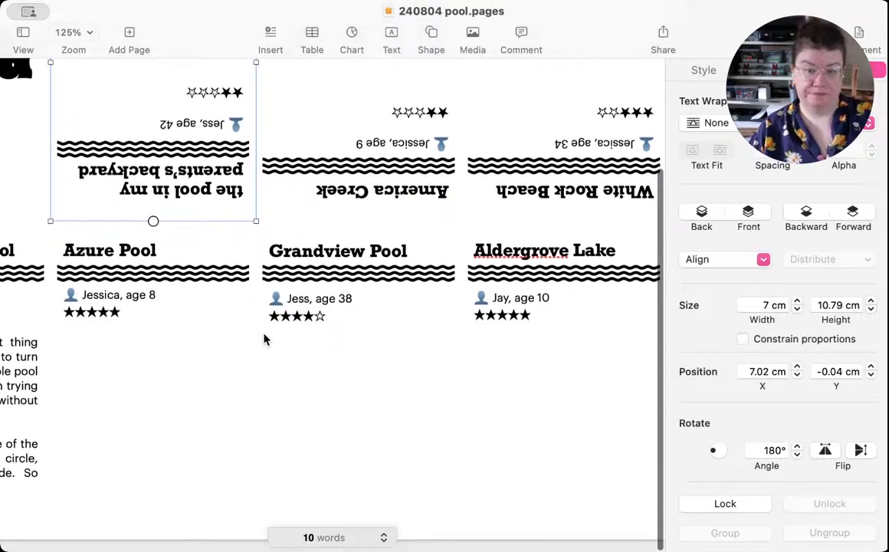
scroll(270, 349, "left", 4)
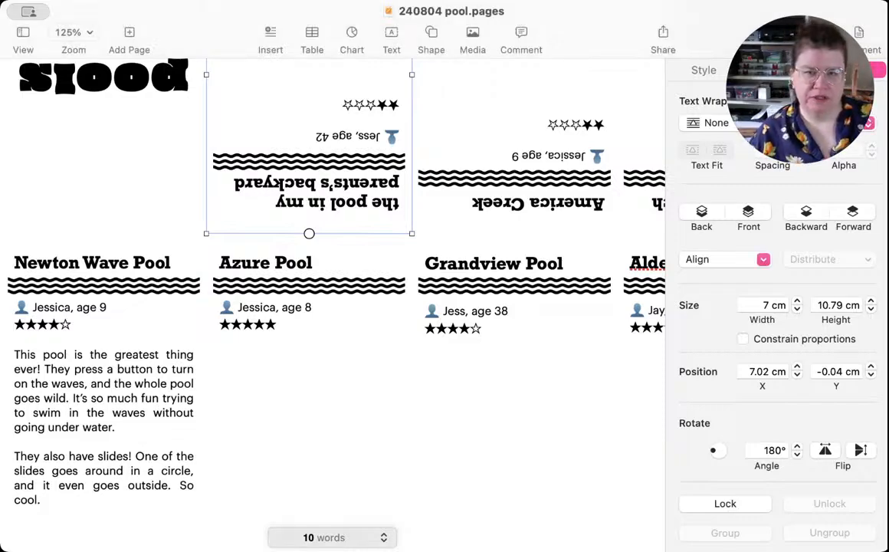
scroll(111, 404, "up", 5)
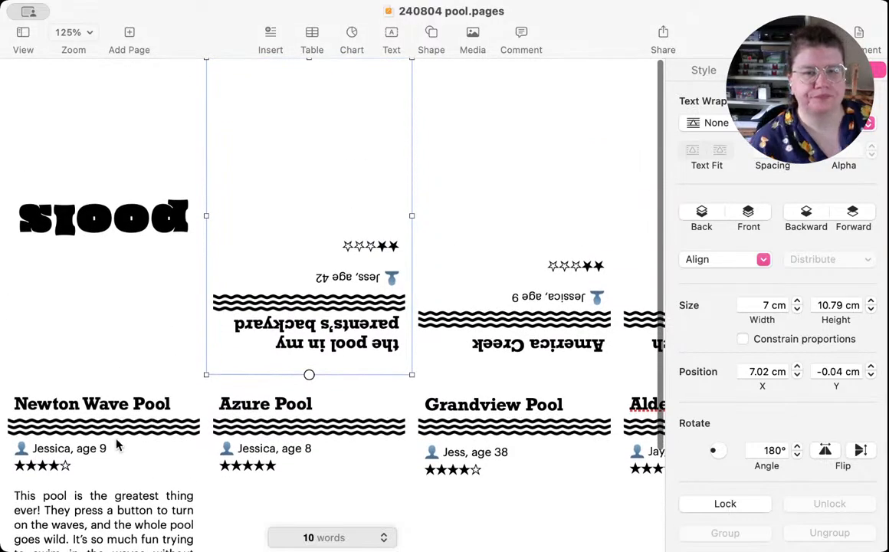
left_click(92, 153)
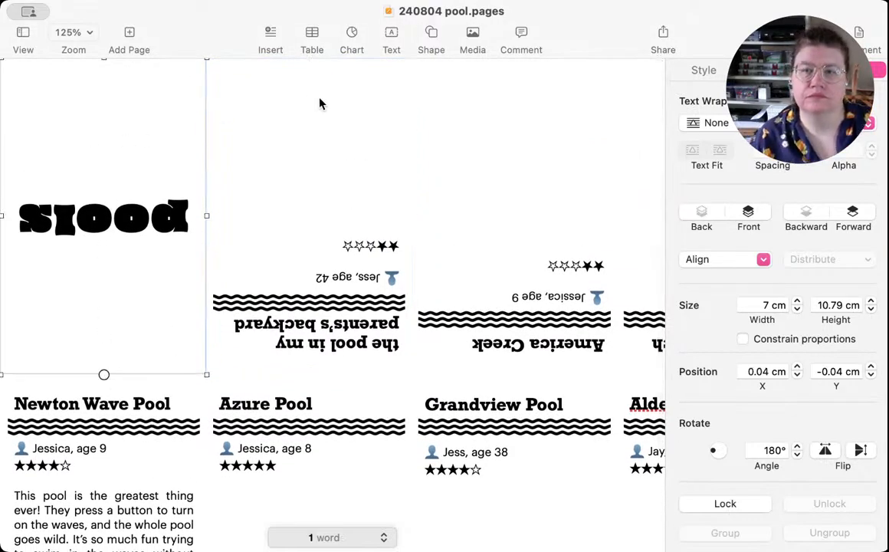
left_click(432, 37)
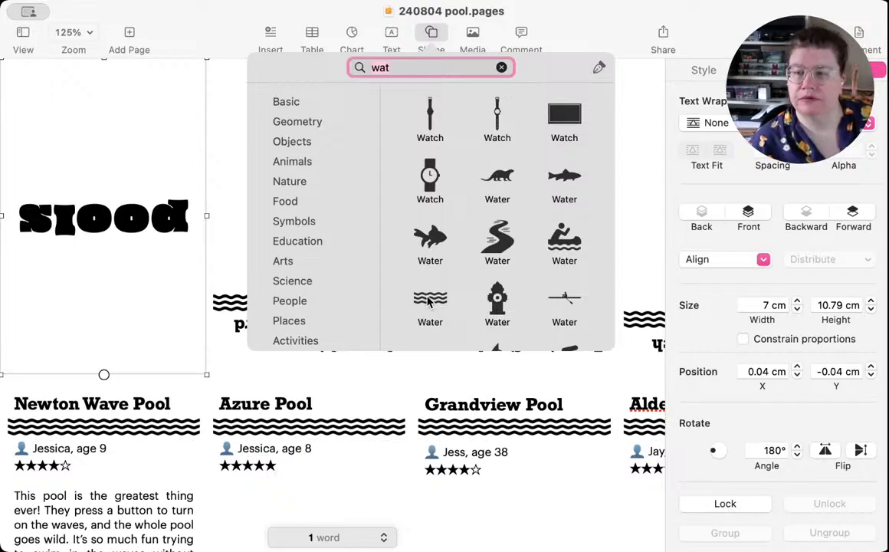
scroll(429, 299, "down", 5)
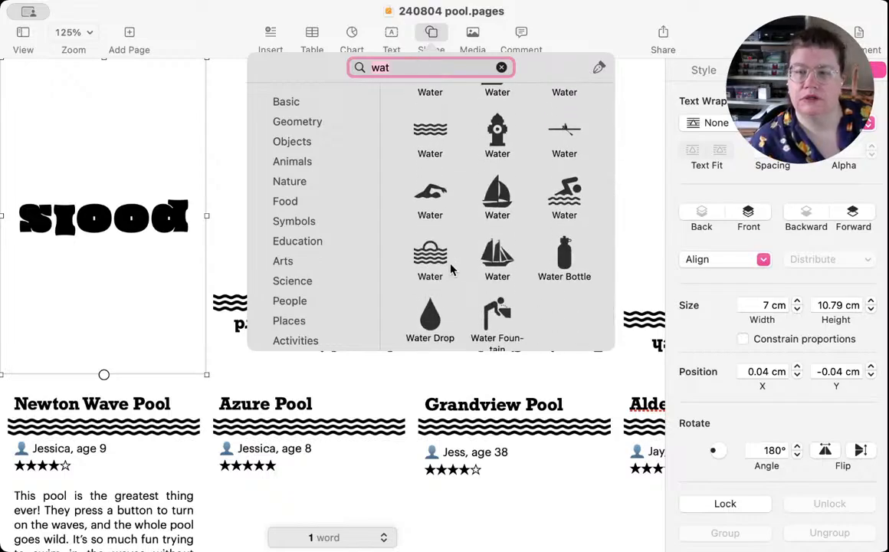
scroll(574, 316, "up", 2)
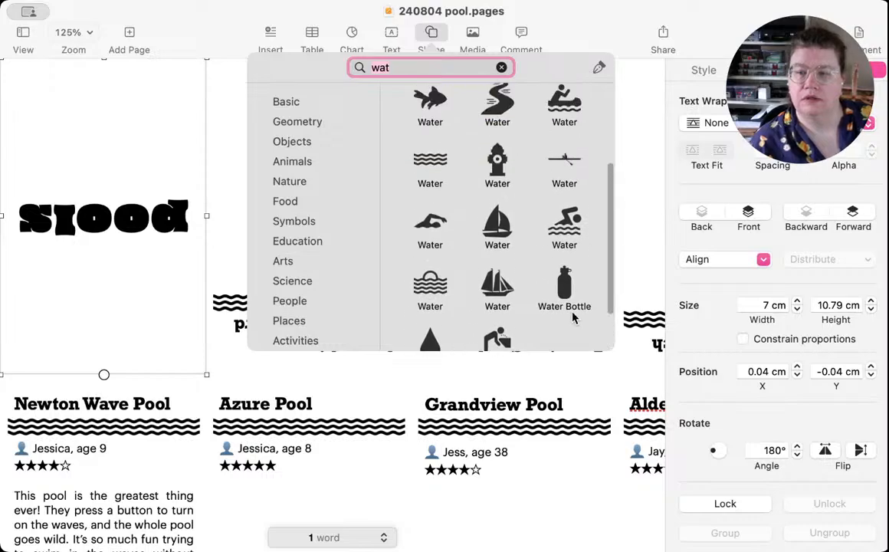
scroll(573, 316, "up", 2)
left_click(570, 280)
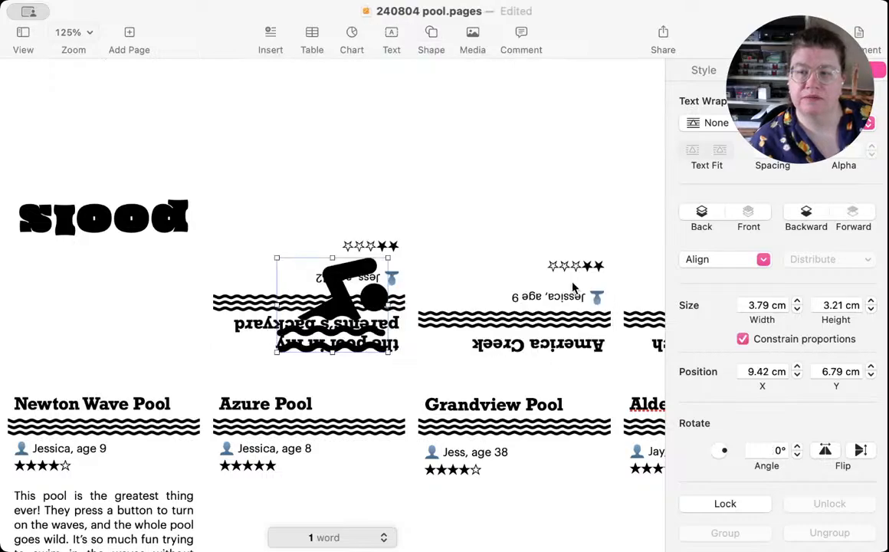
Step: Move the swimmer shape onto the "pools" cover panel at X 1.64 cm, Y 1.43 cm, and flip it upside down
left_click_drag(330, 313, 98, 153)
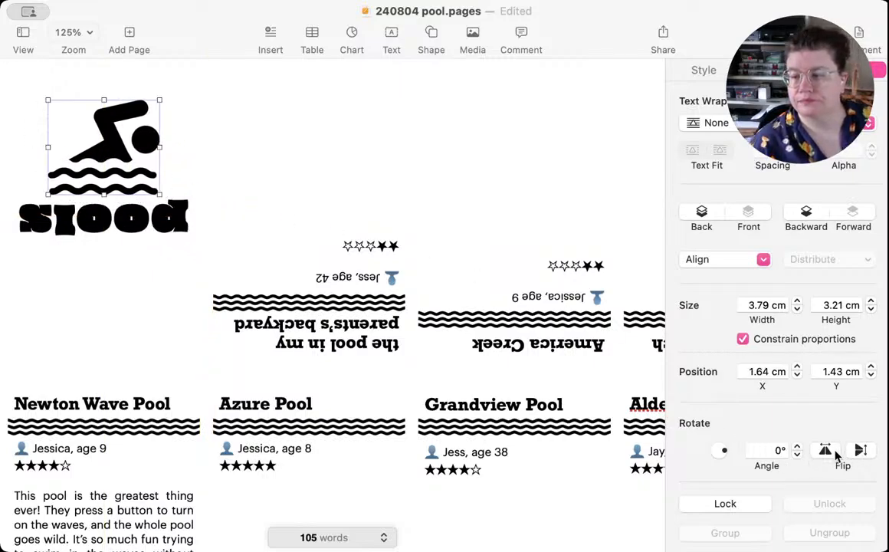
left_click(824, 450)
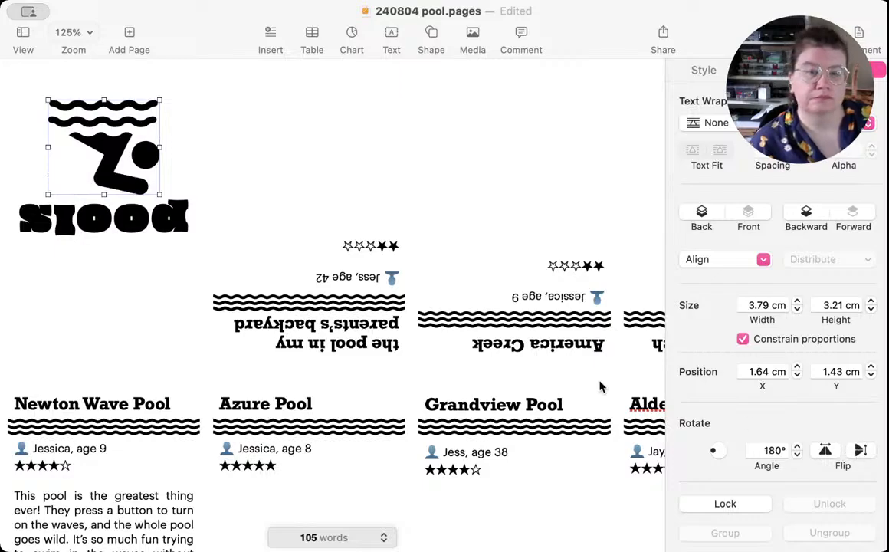
Step: Move the swimmer shape below the cover title to Y 6.43 cm, and add a new line after "pools"
left_click_drag(99, 136, 105, 288)
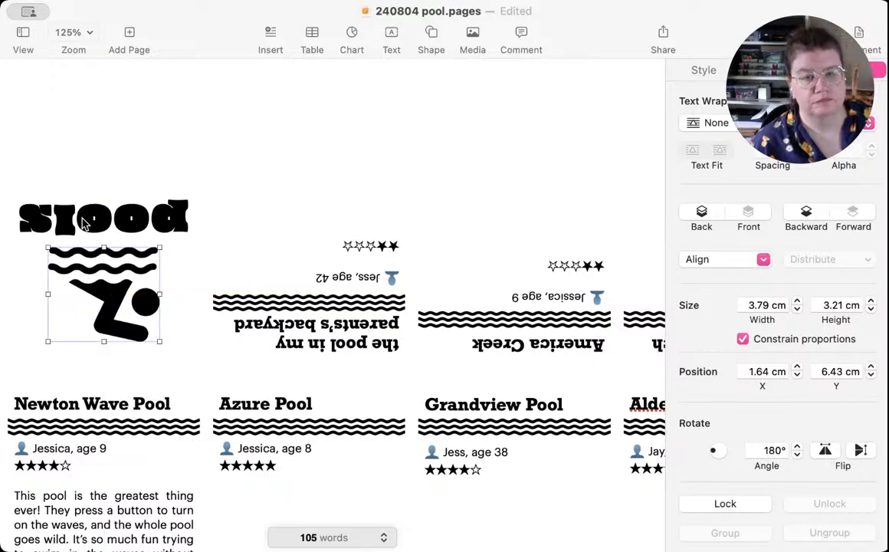
left_click(119, 161)
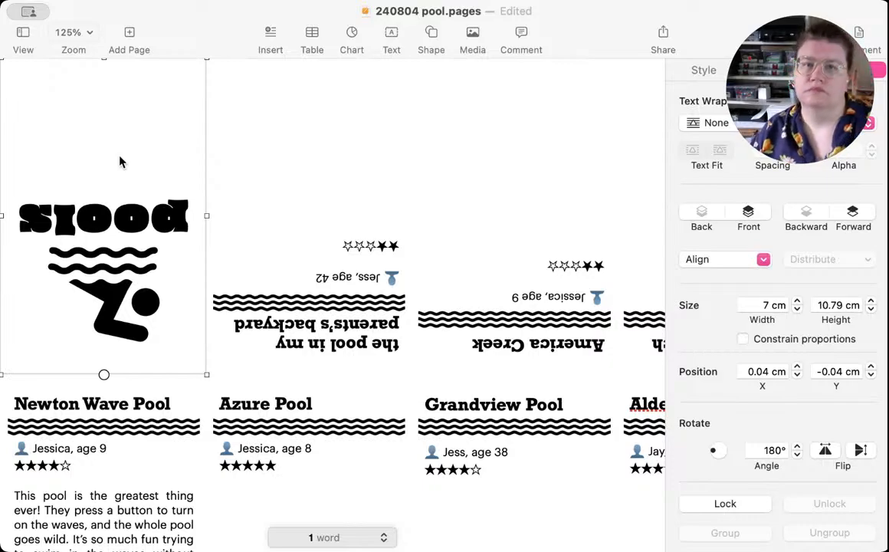
double_click(121, 146)
left_click(130, 159)
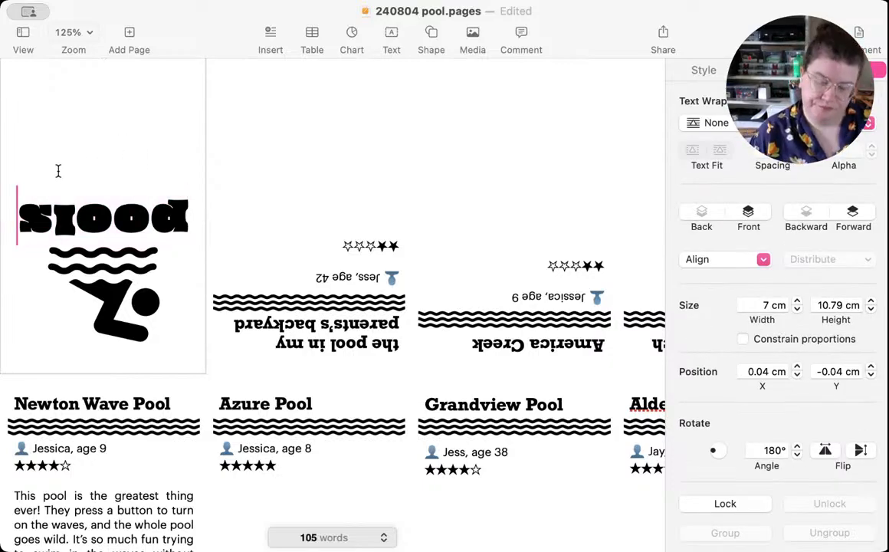
key("Return")
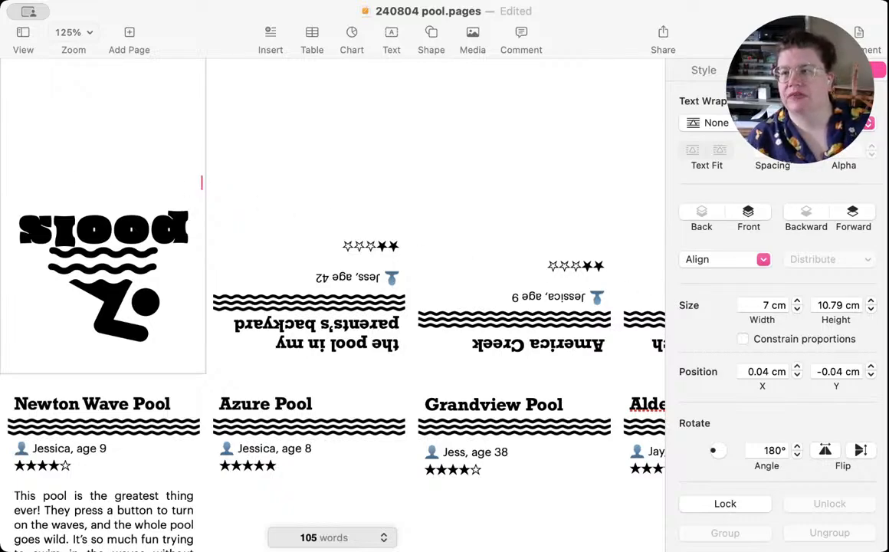
Step: Align the text of the "pools" cover text box vertically to the top of the box
left_click(777, 69)
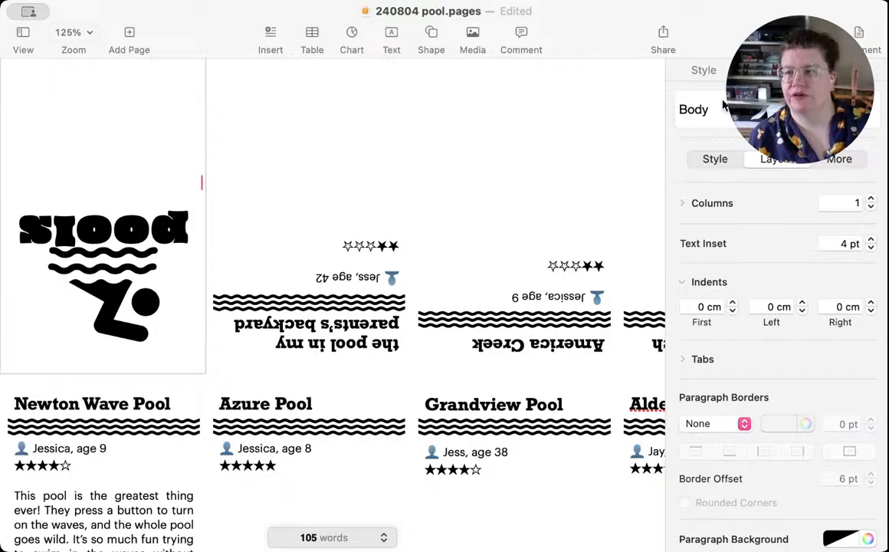
left_click(708, 161)
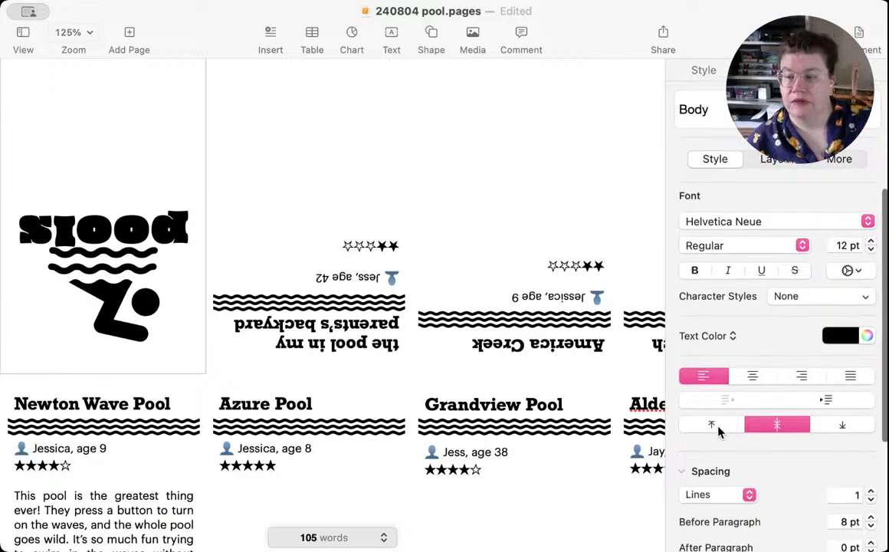
left_click(712, 429)
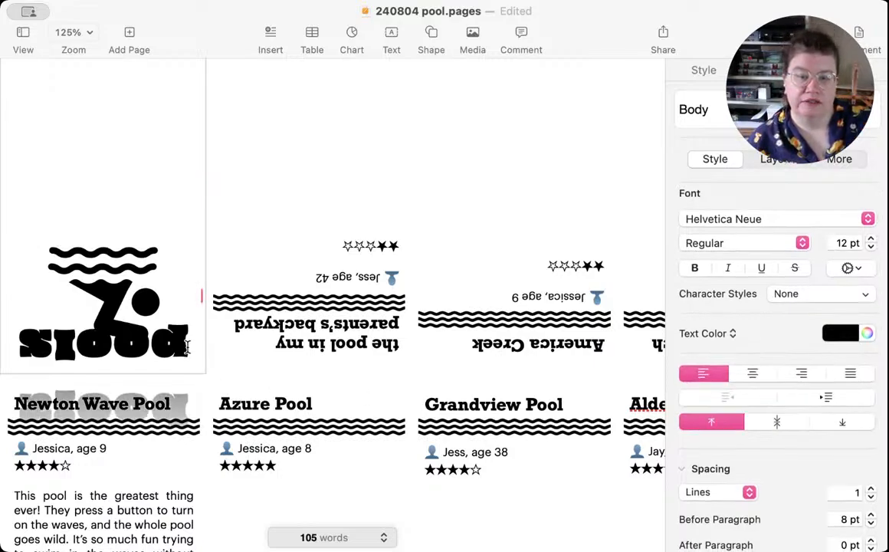
Step: Remove the reflection effect from the "pools" cover text box
scroll(832, 472, "down", 4)
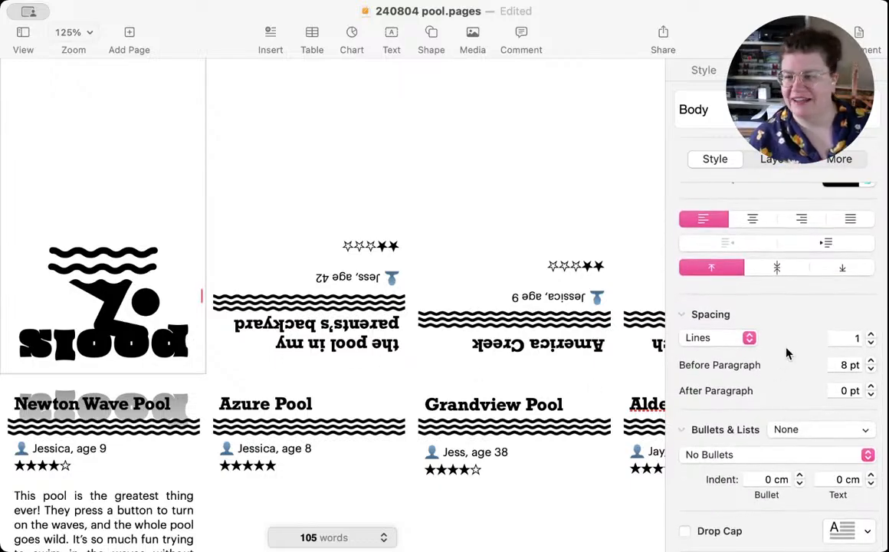
left_click(700, 70)
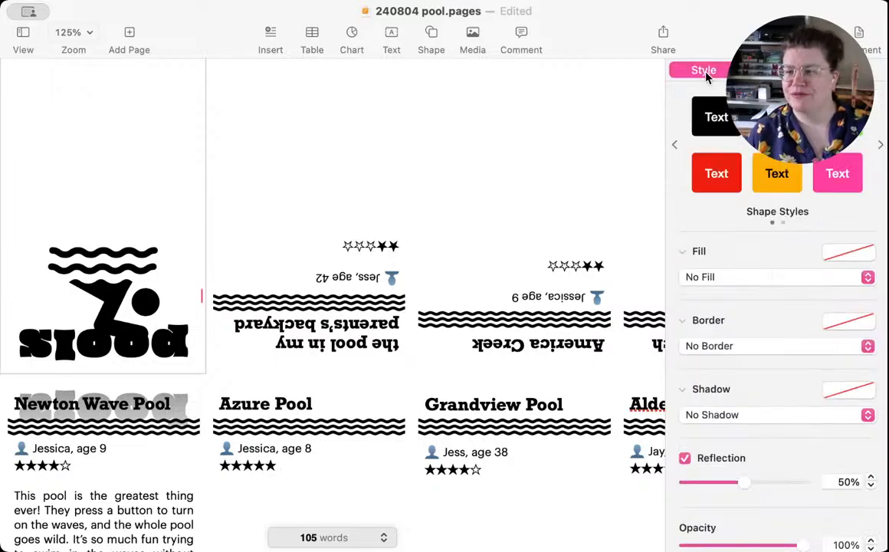
left_click(684, 458)
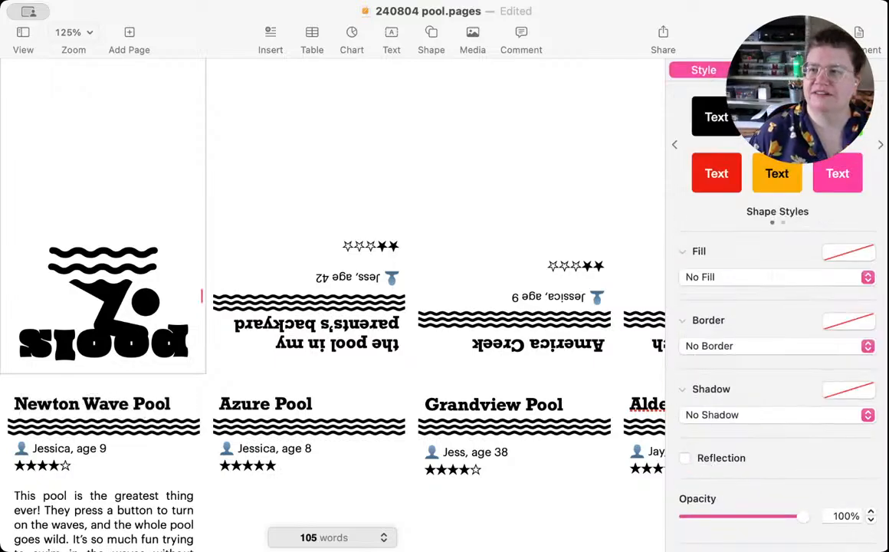
left_click(775, 71)
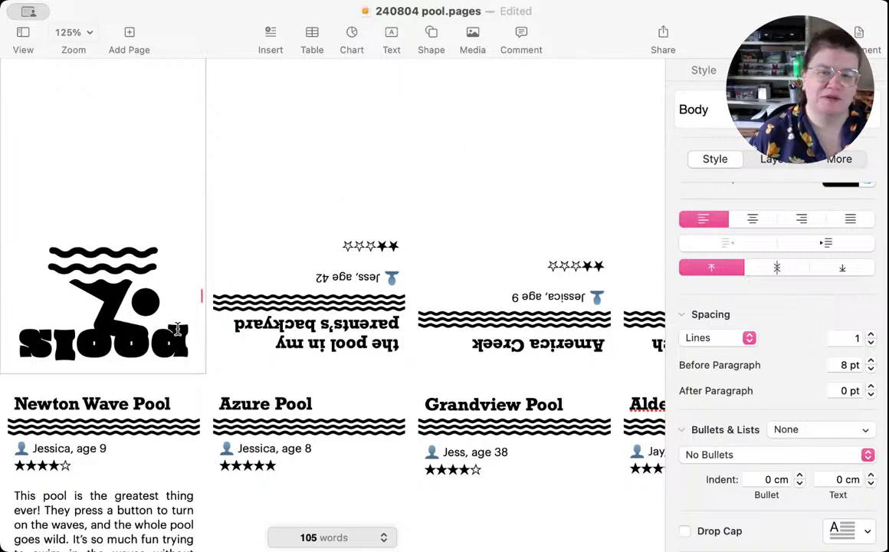
Step: Insert two blank lines before the "pools" title so it clears the swimmer shape
left_click(186, 345)
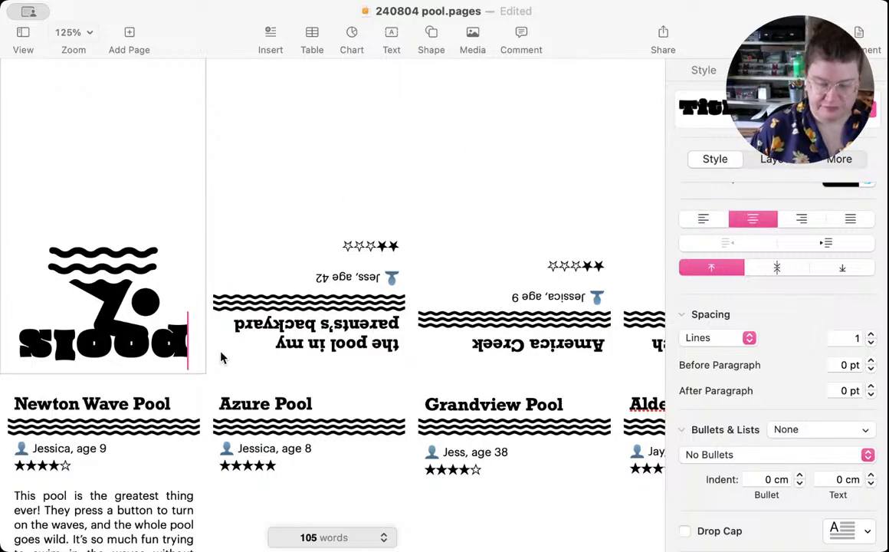
key("Return")
key("Return")
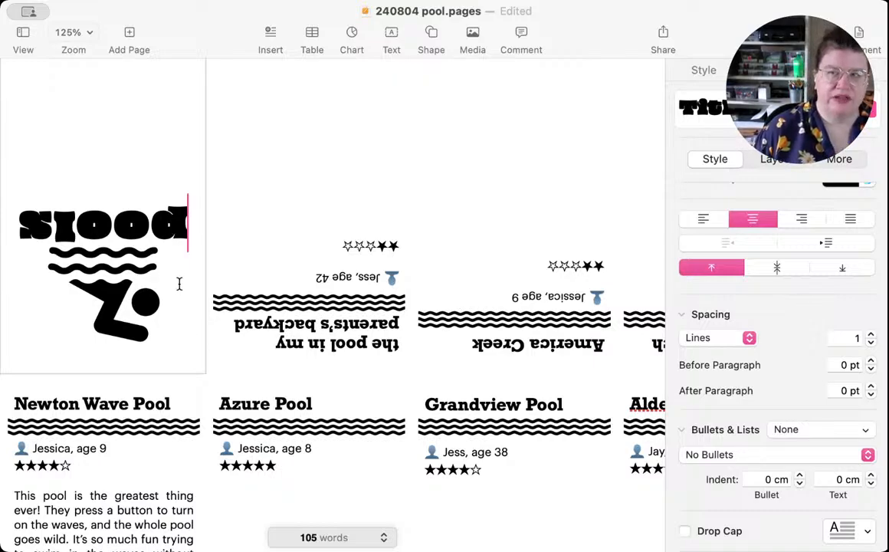
Step: Apply the Body paragraph style to the empty line after the "pools" title
left_click(18, 223)
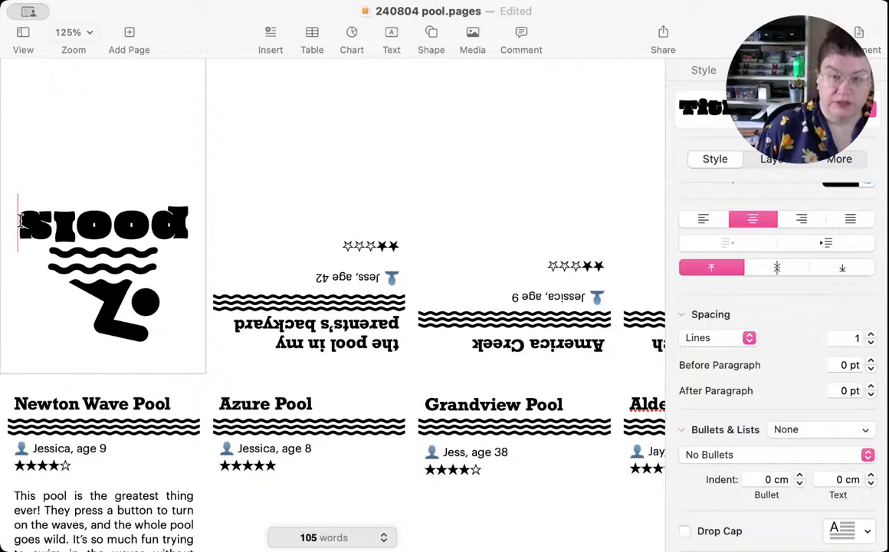
key("Down")
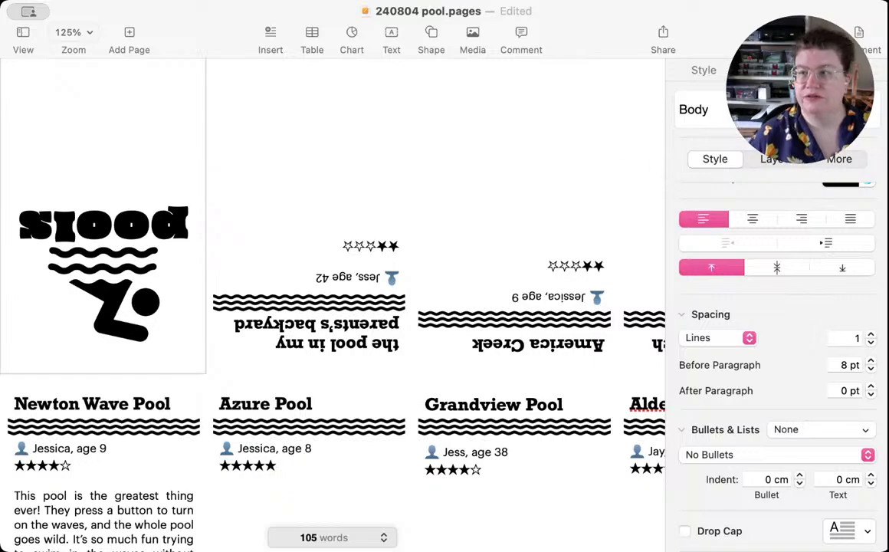
left_click(766, 110)
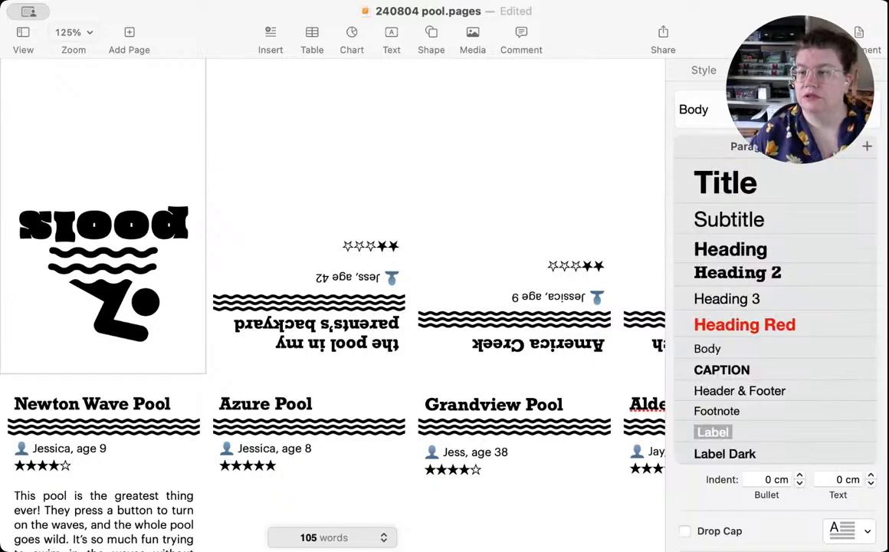
left_click(751, 349)
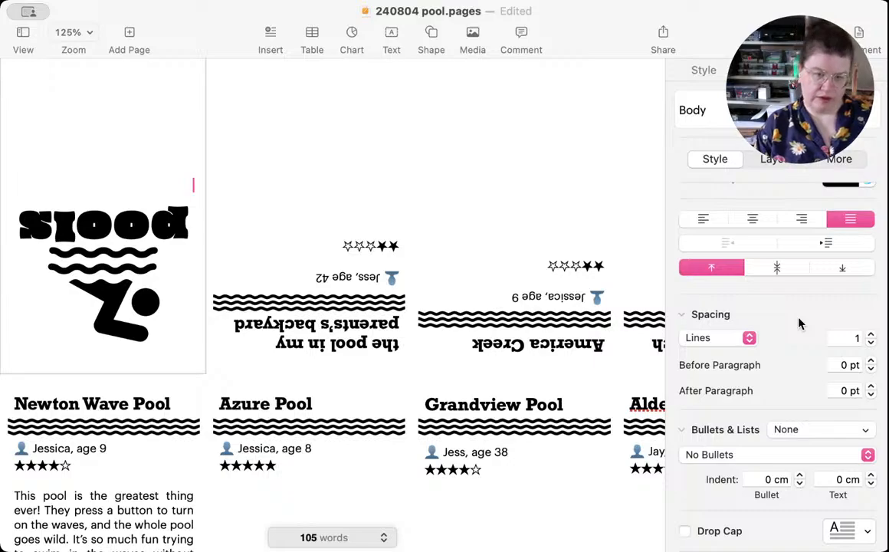
Step: Enter "a review of the pools of my childhood and" on the line after the cover title
type("a")
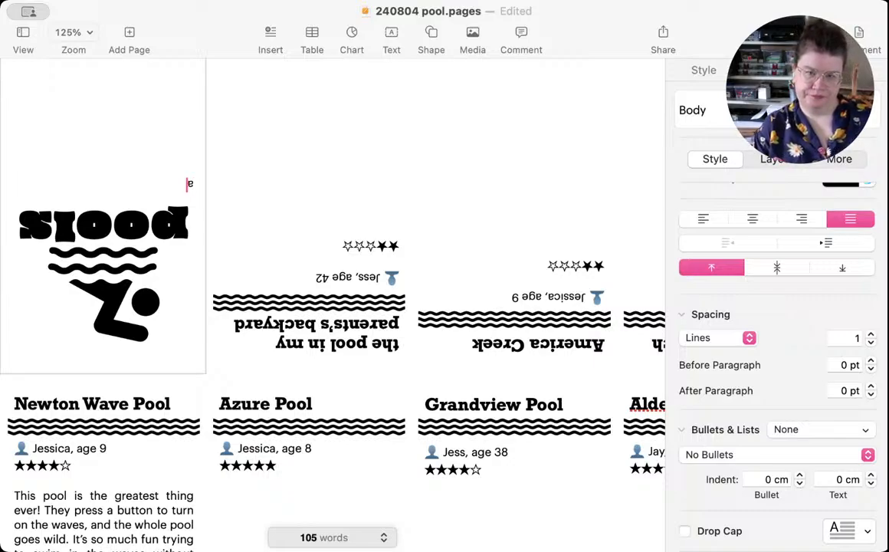
key("BackSpace")
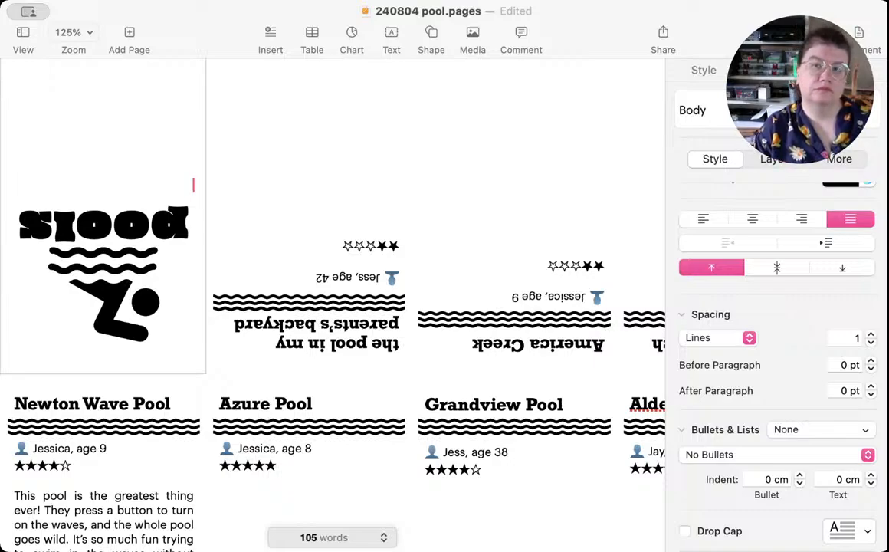
type("a rev")
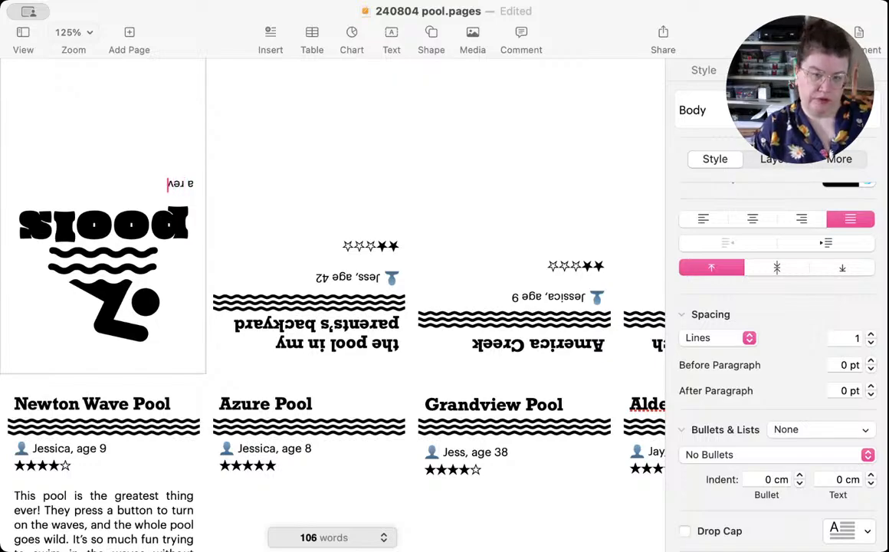
type("iew of")
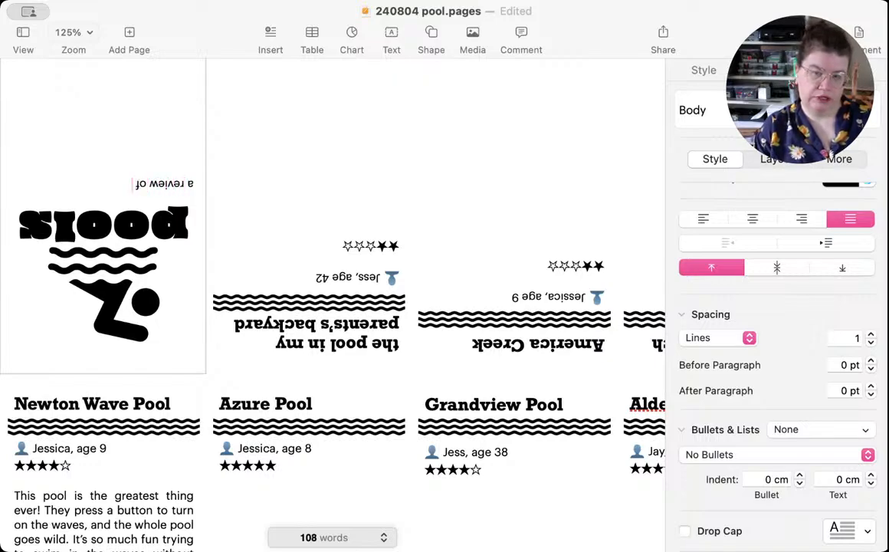
type(" the pools")
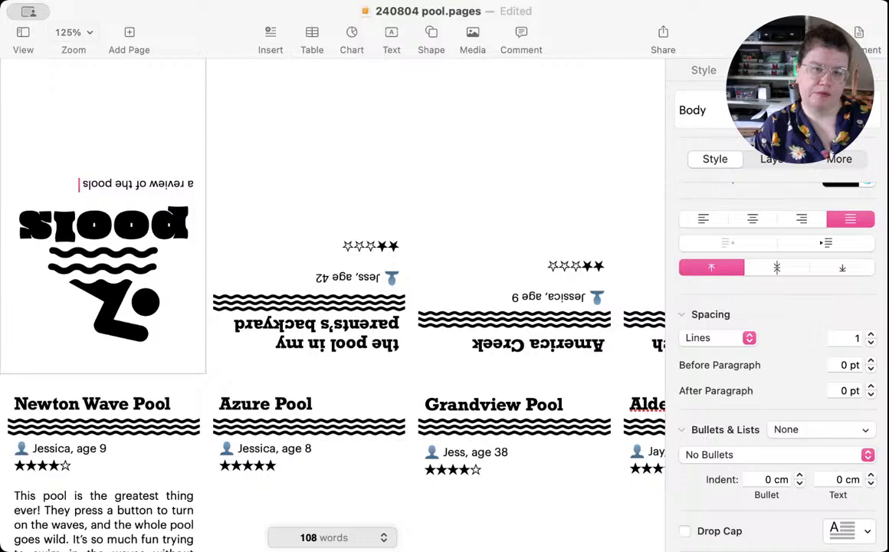
type(" of my")
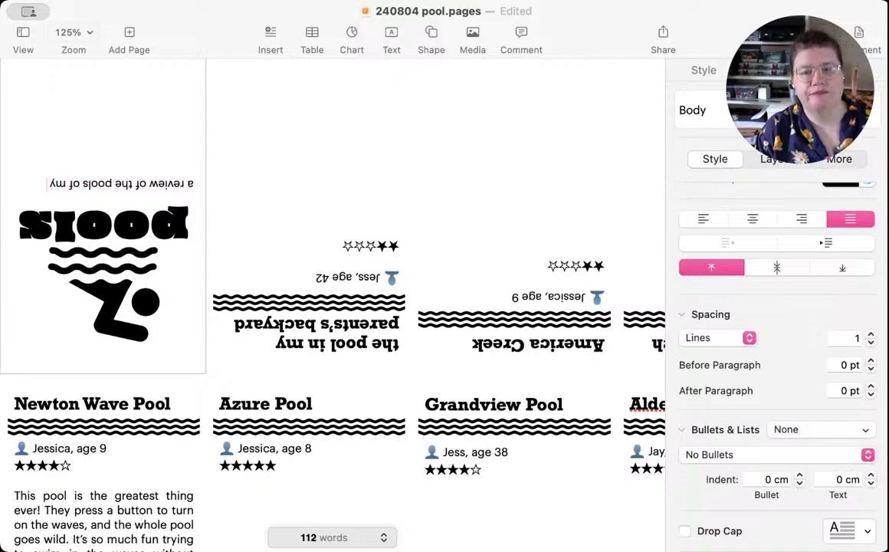
type(" childh")
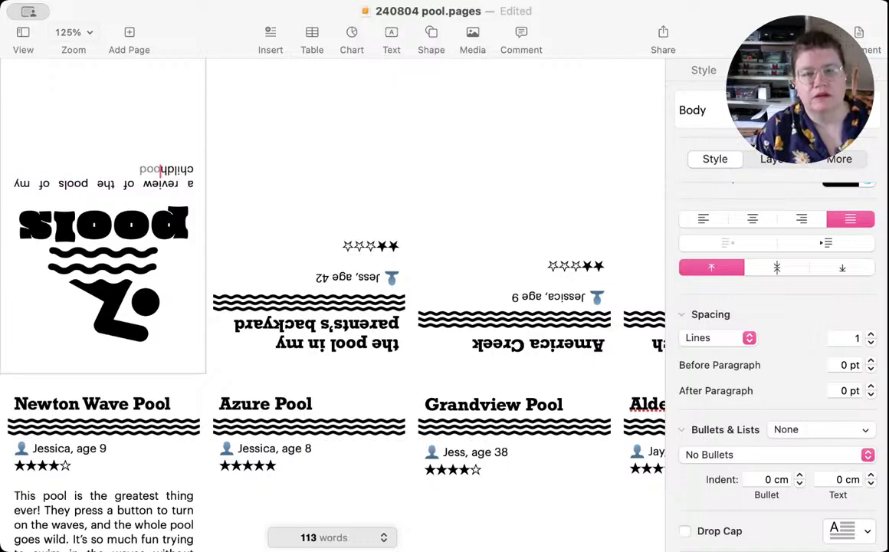
type("ood and")
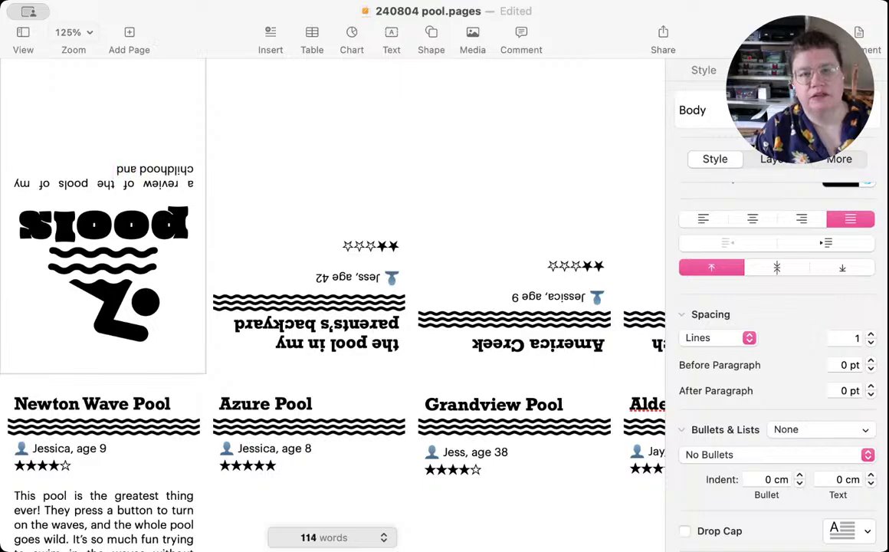
Step: Replace "childhood and" in the cover subtitle with "life,"
key("BackSpace")
key("BackSpace")
key("BackSpace")
key("BackSpace")
key("BackSpace")
key("BackSpace")
key("BackSpace")
key("BackSpace")
key("BackSpace")
key("BackSpace")
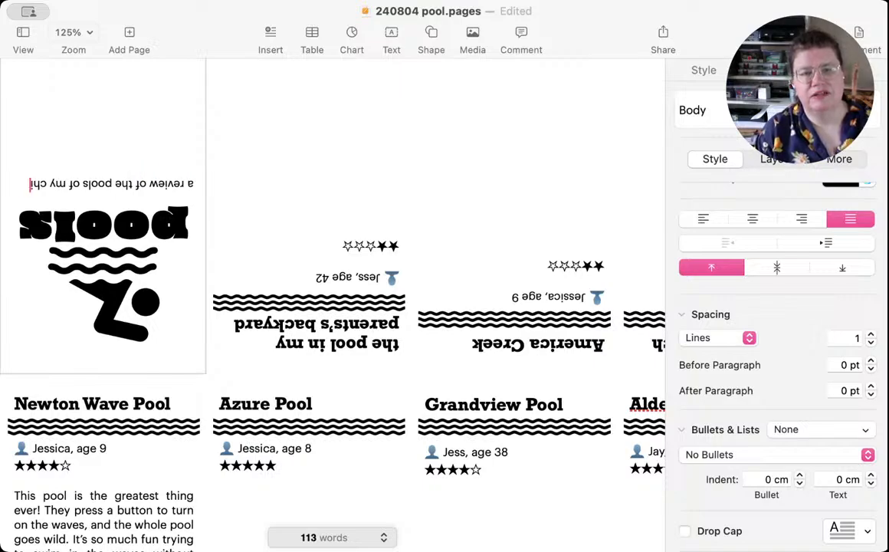
key("BackSpace")
key("BackSpace")
key("BackSpace")
type("life")
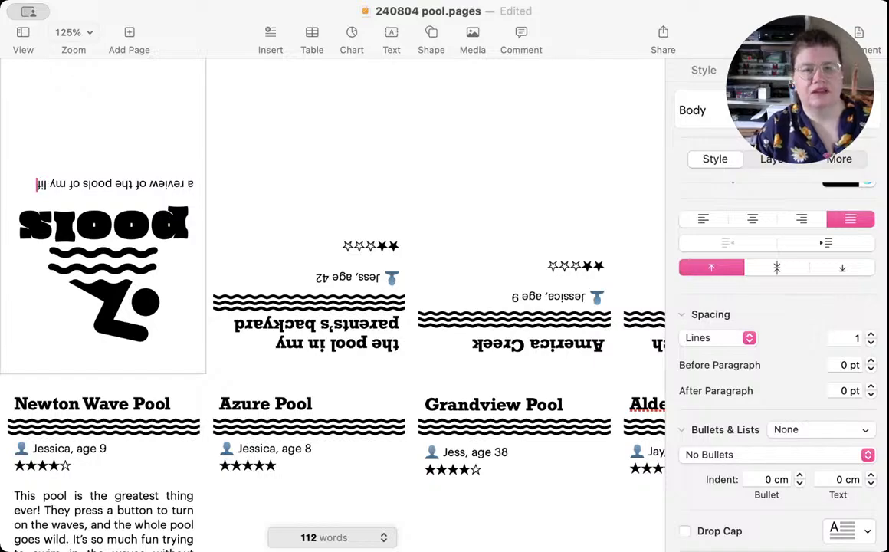
type(",")
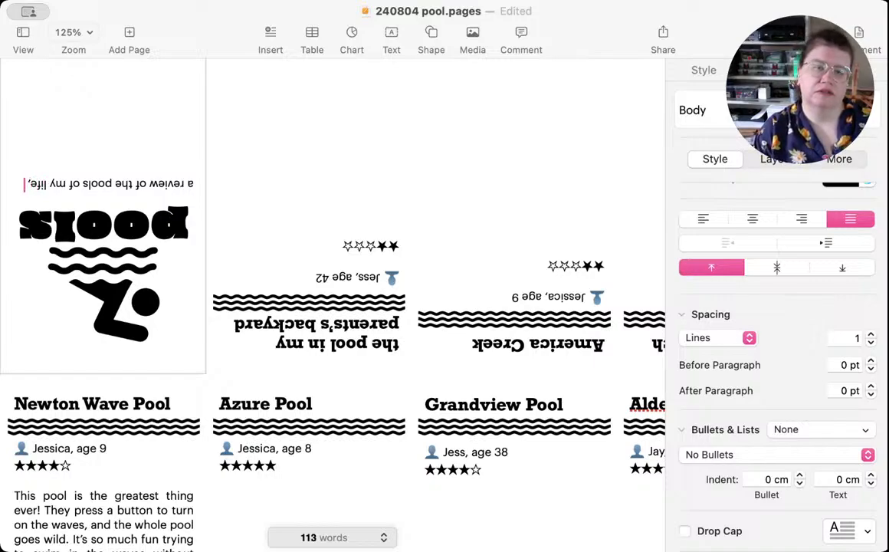
type(" writ")
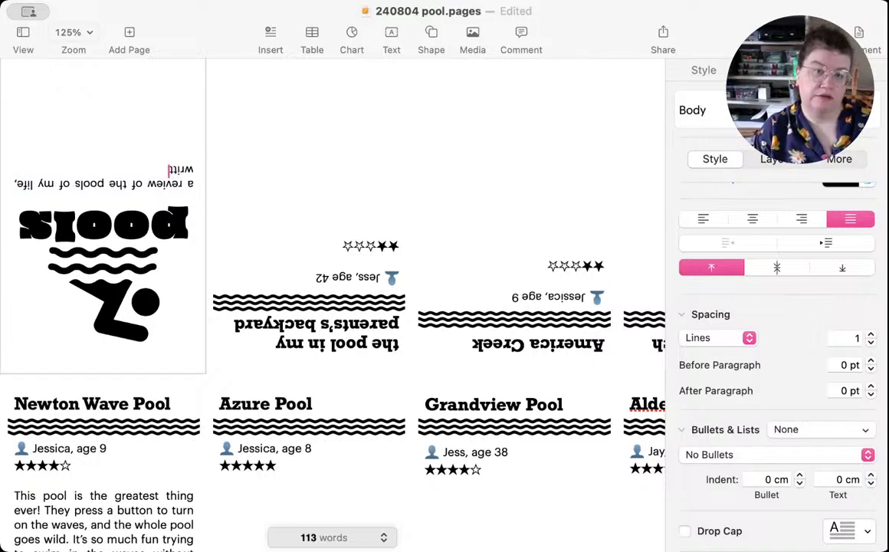
type("ten by the")
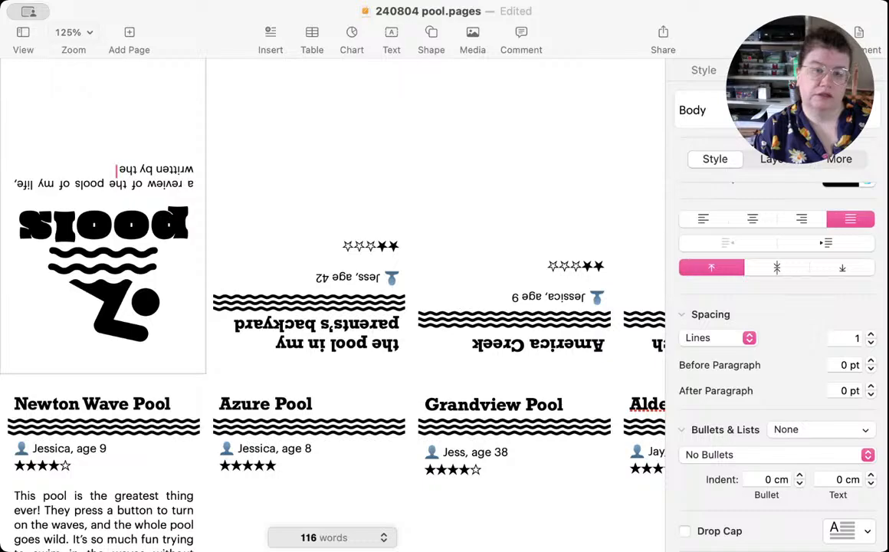
Step: Continue the cover subtitle with "written by the person I was when I swam in them"
type("person I")
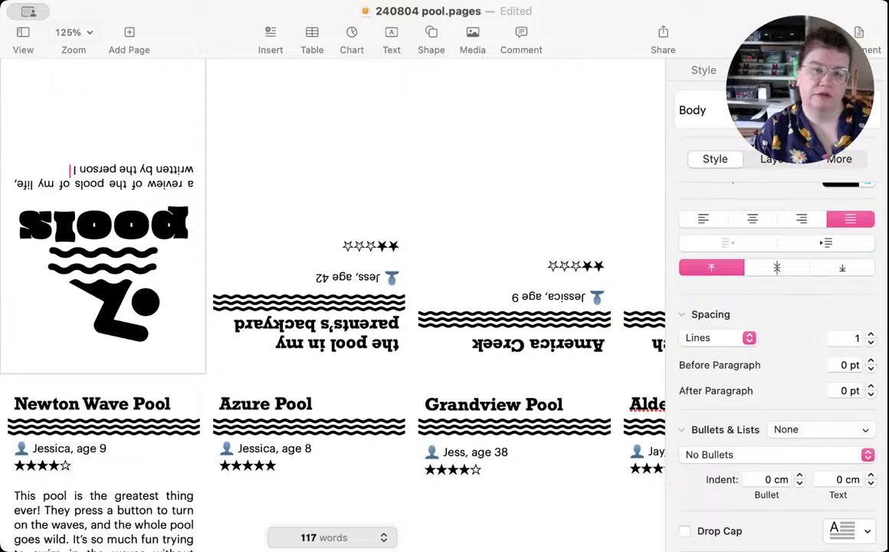
type(" was when")
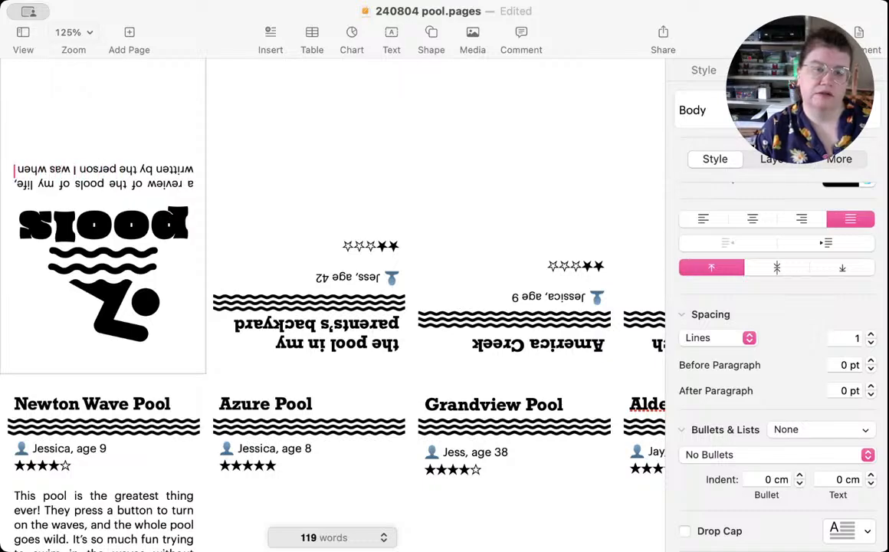
type(" I swa")
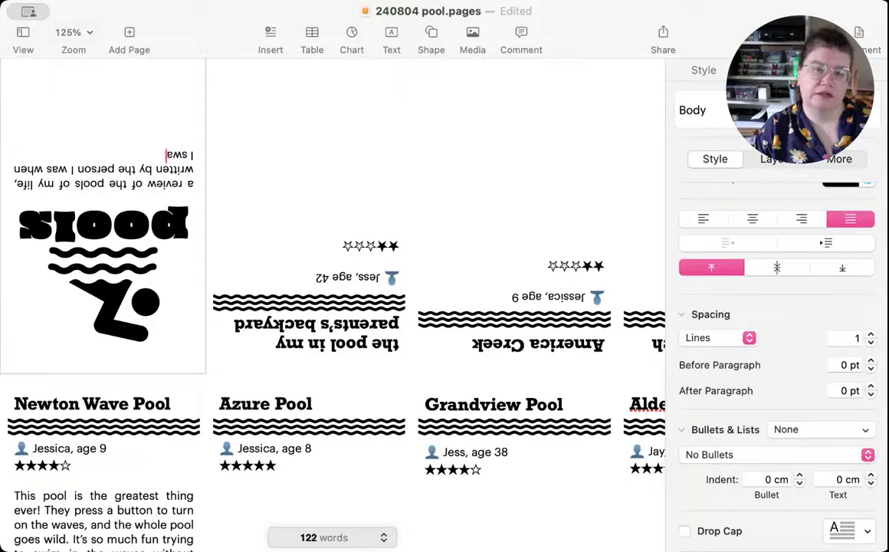
type("m in them.")
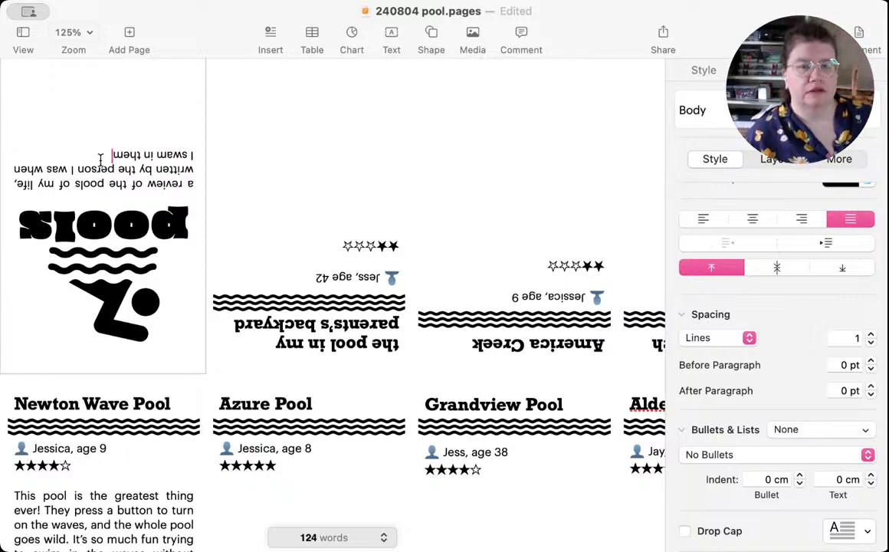
Step: Centre the cover subtitle and add a byline below it reading "by" followed by the author's full name
left_click_drag(108, 154, 178, 178)
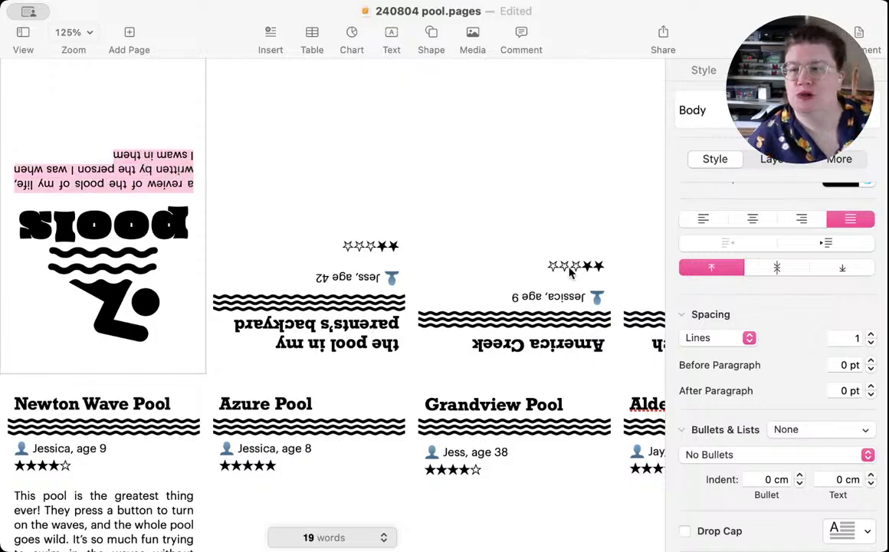
left_click(753, 219)
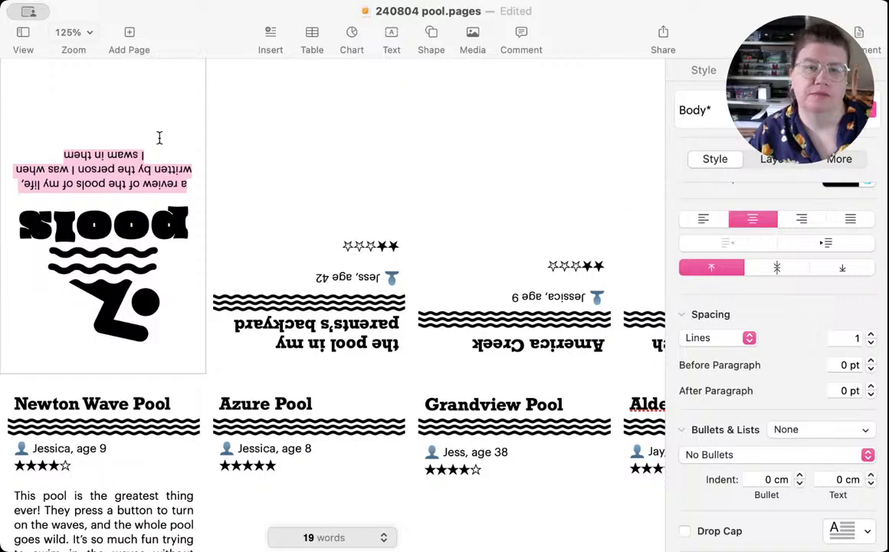
left_click(64, 155)
key("Return")
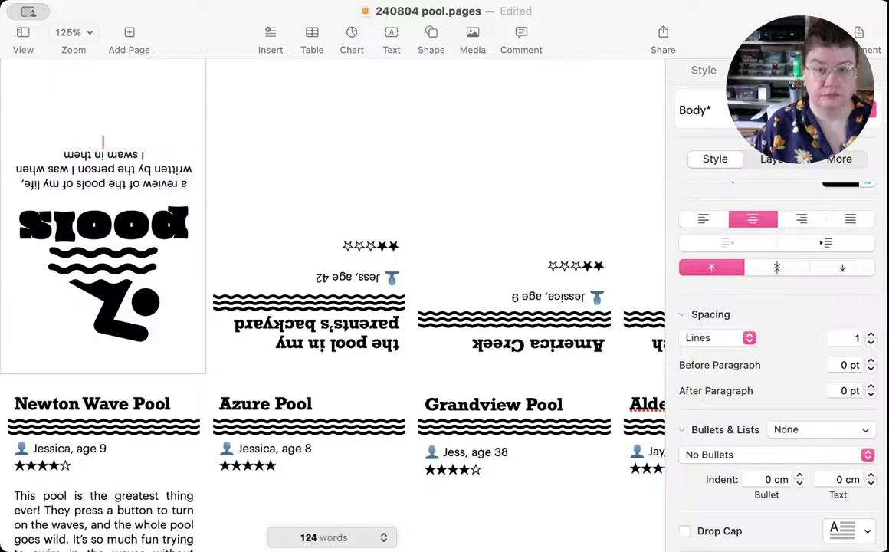
type("by")
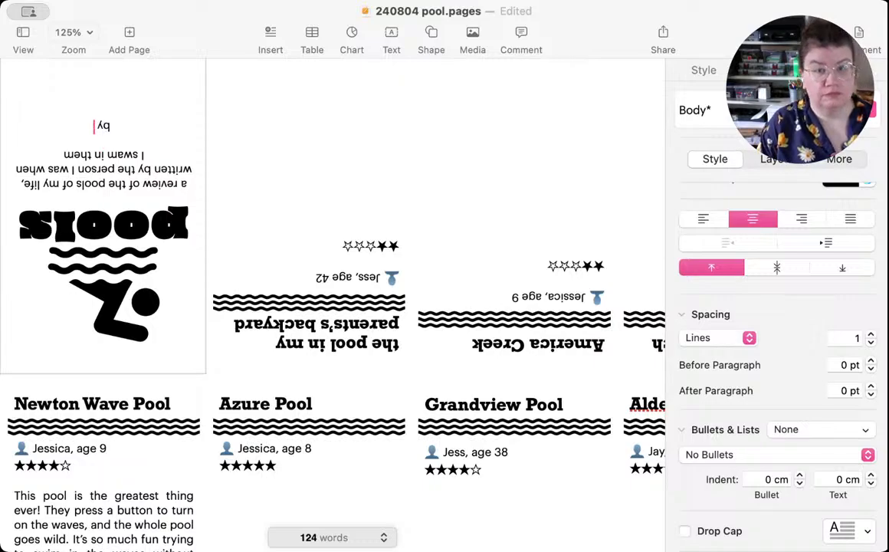
type(" I")
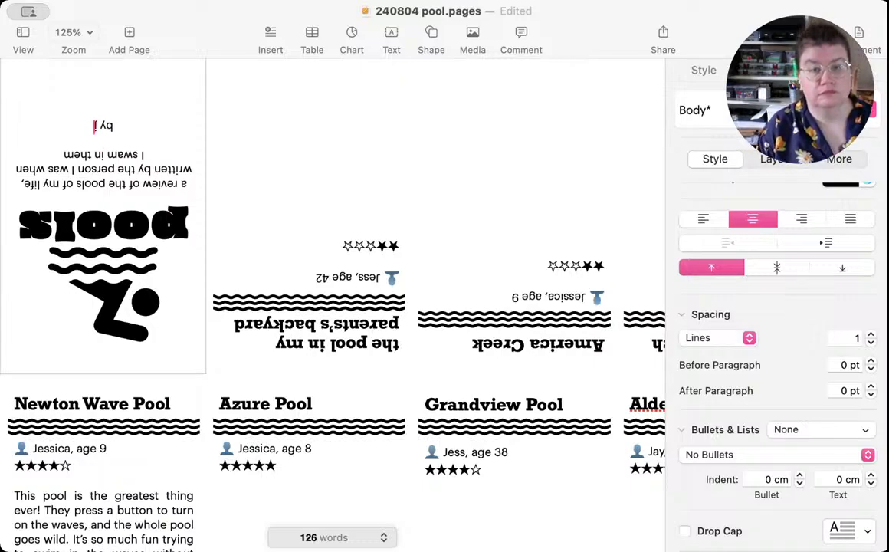
key("BackSpace")
type("J")
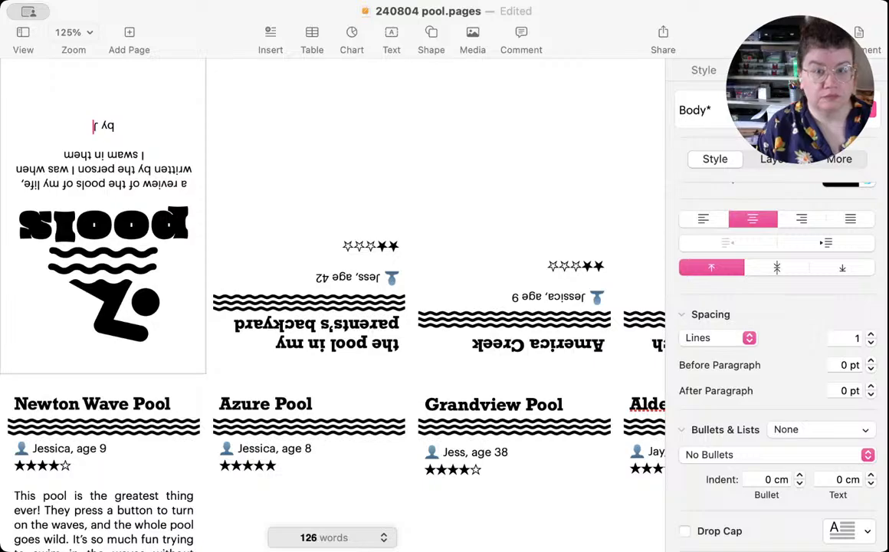
type("ess Driscol")
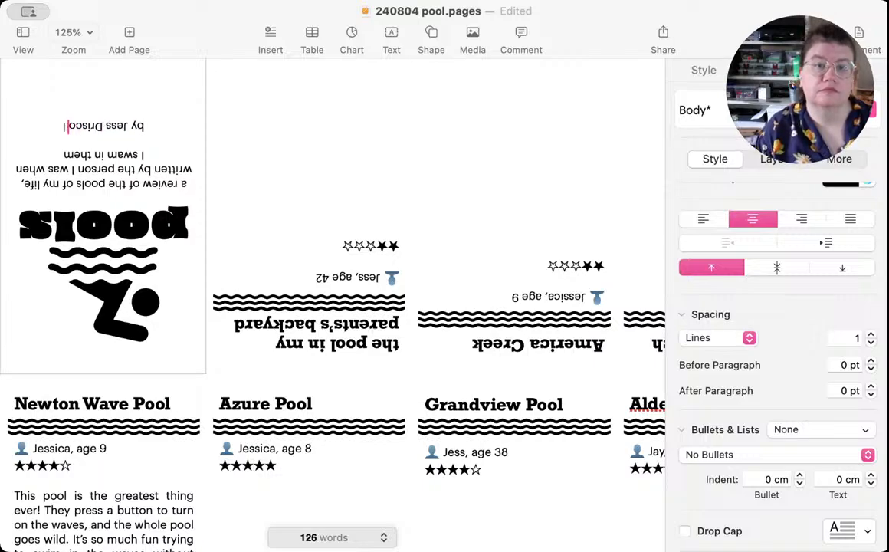
type("l")
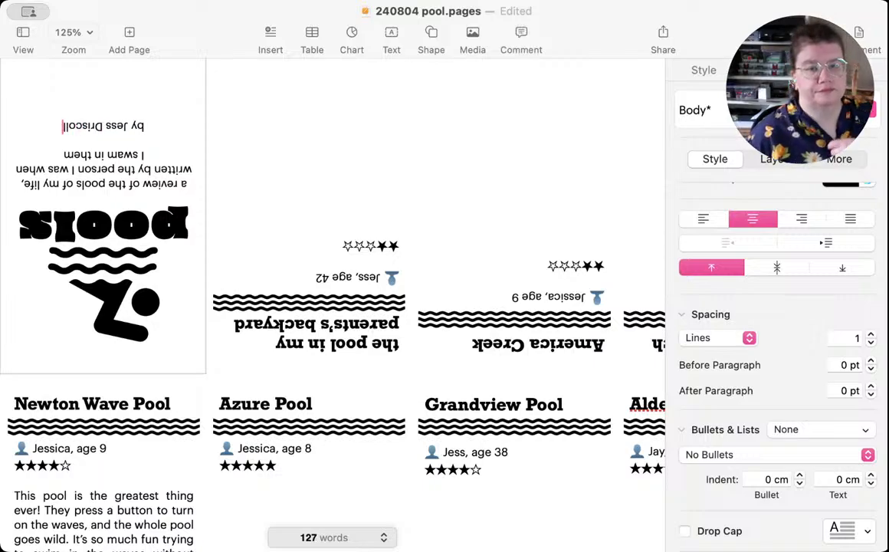
Step: Replace "when I" in the cover subtitle with "the last time I" and save the document
scroll(189, 174, "right", 2)
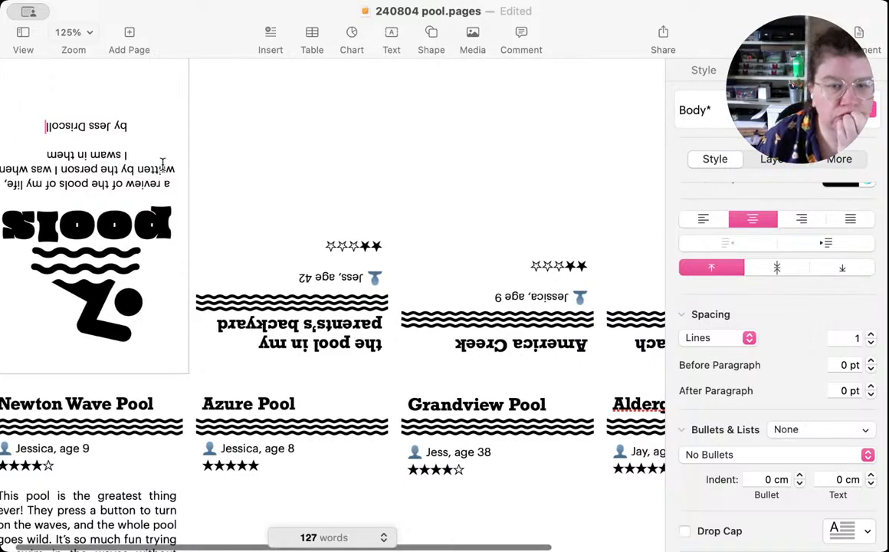
scroll(189, 175, "left", 2)
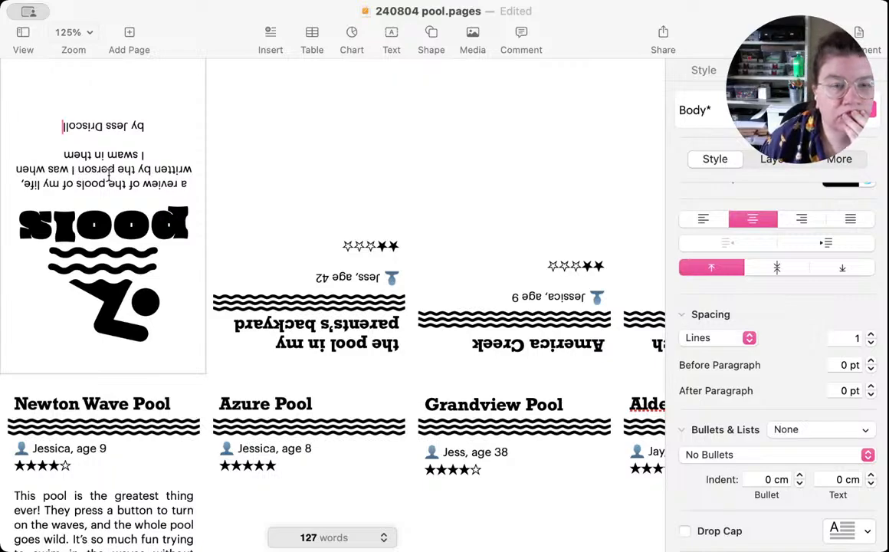
double_click(26, 169)
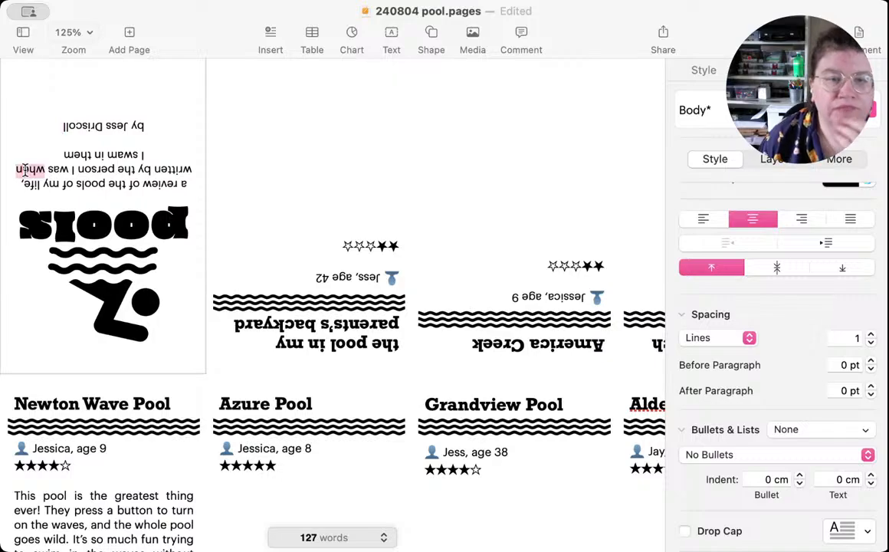
key("BackSpace")
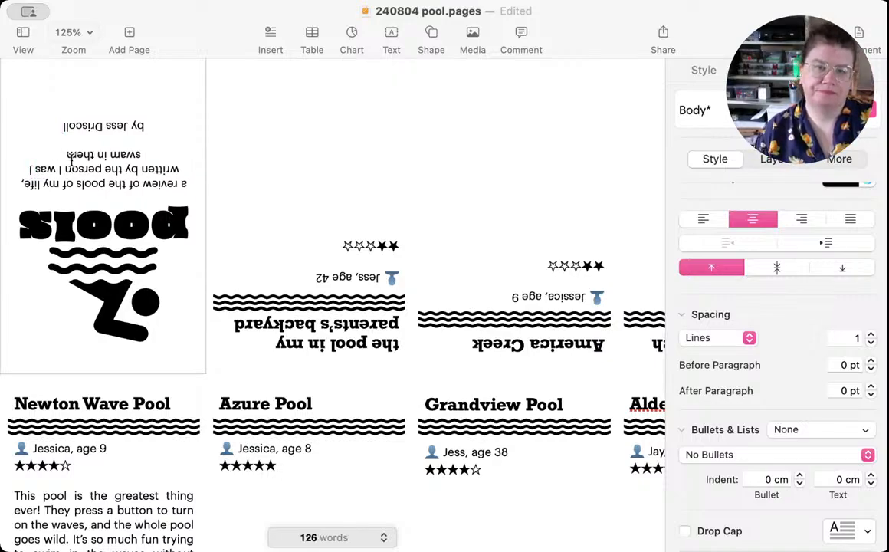
scroll(55, 153, "right", 1)
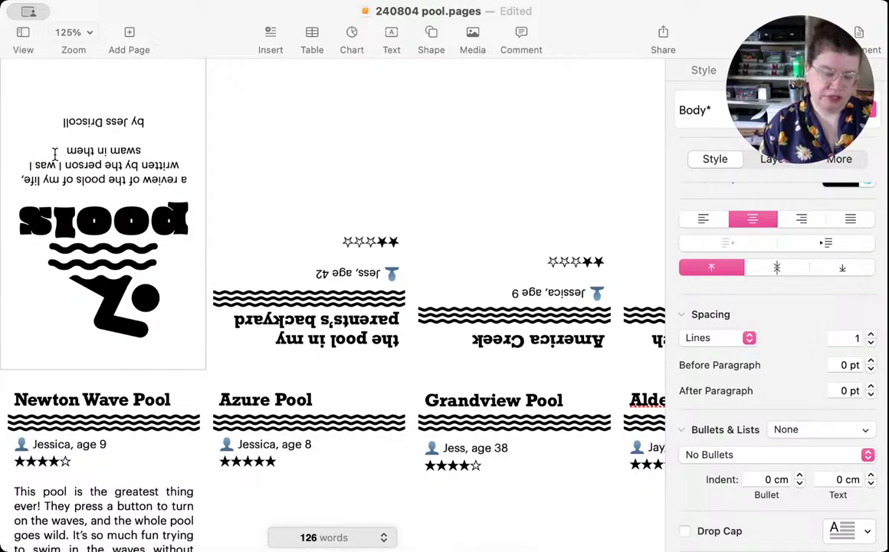
type("the last t")
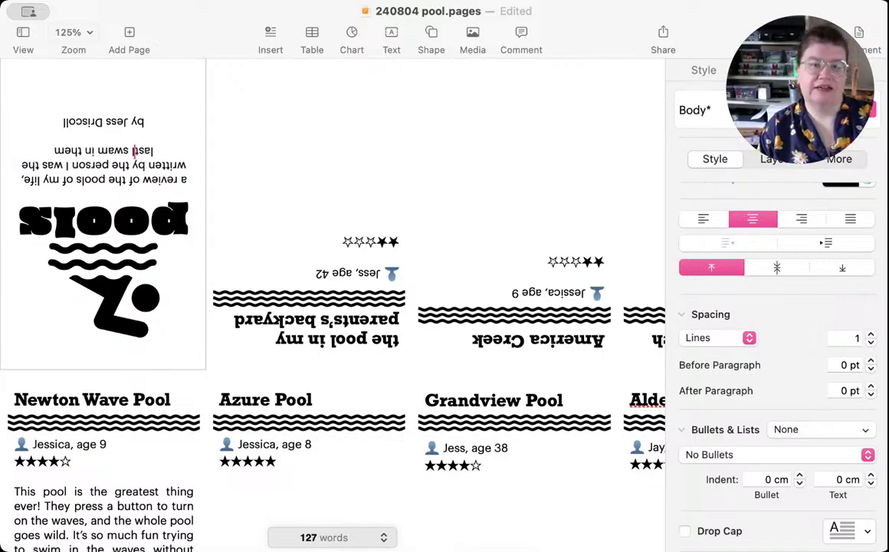
type("ime I")
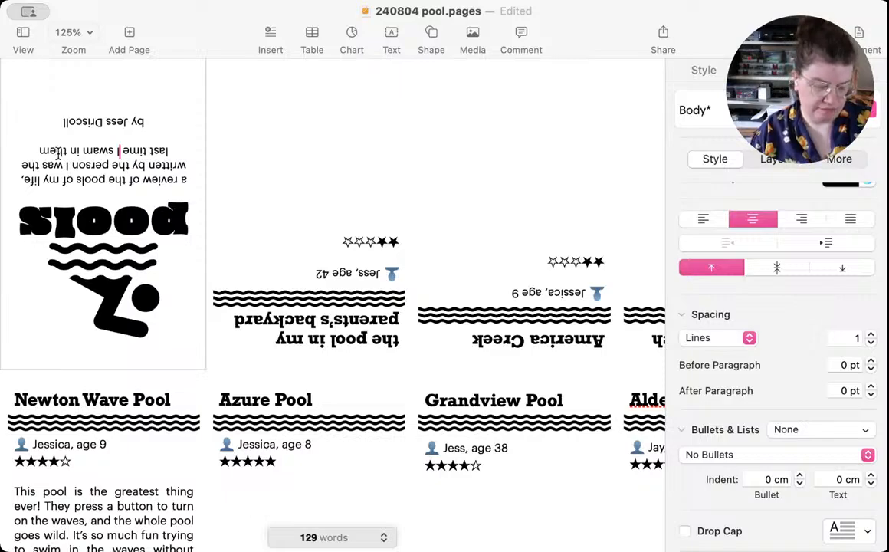
key("super+s")
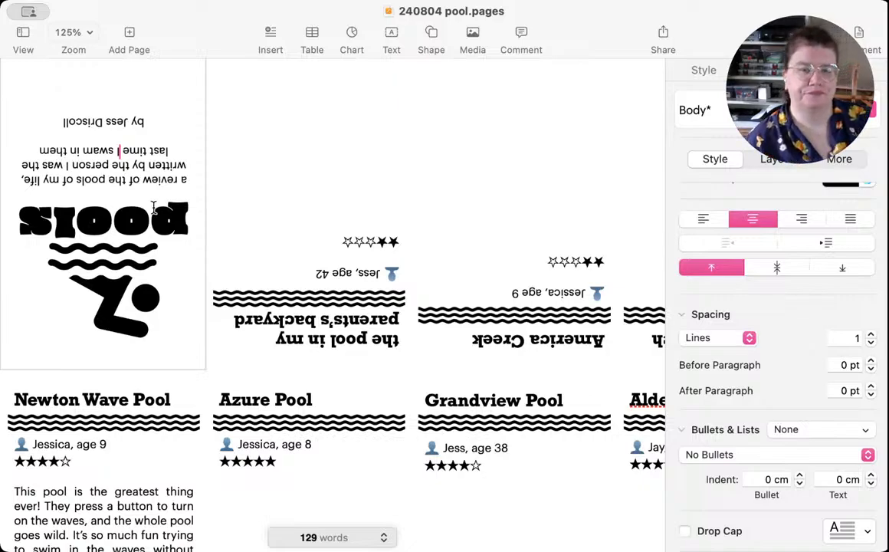
Step: Move the swimmer graphic slightly away from the cover title and change "pools of my life" to "pools in my life" in the subtitle
left_click_drag(112, 268, 112, 275)
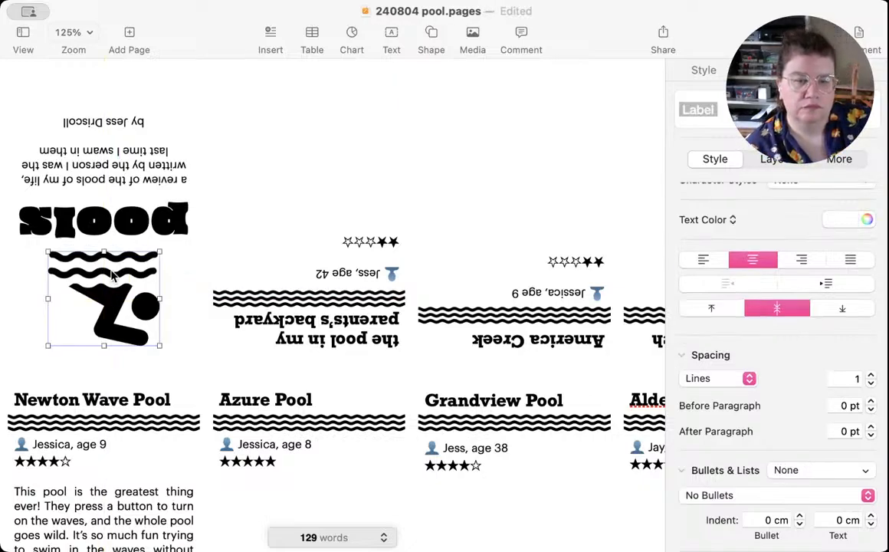
left_click(116, 167, "shift")
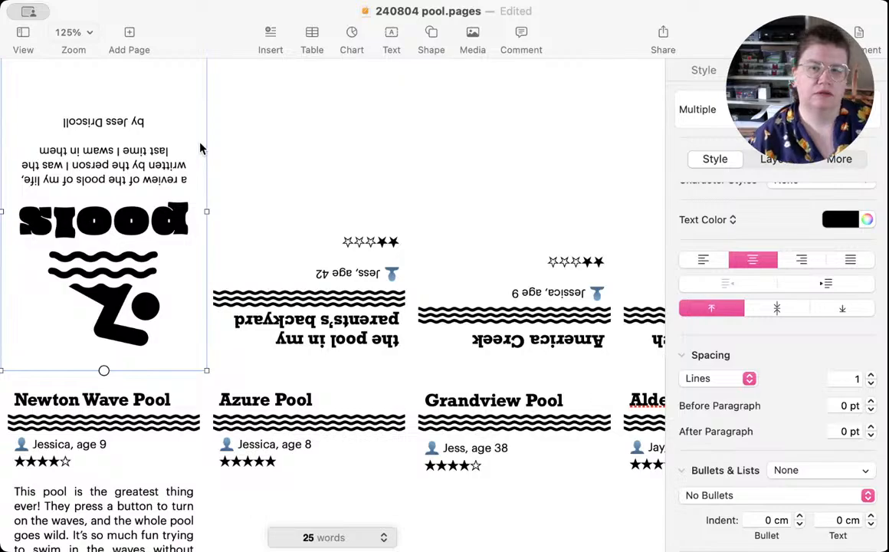
double_click(67, 179)
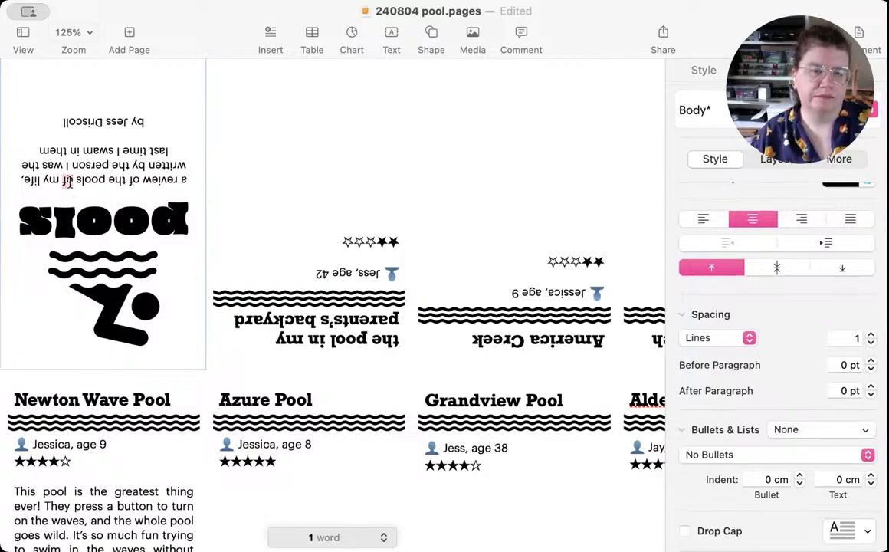
type("in")
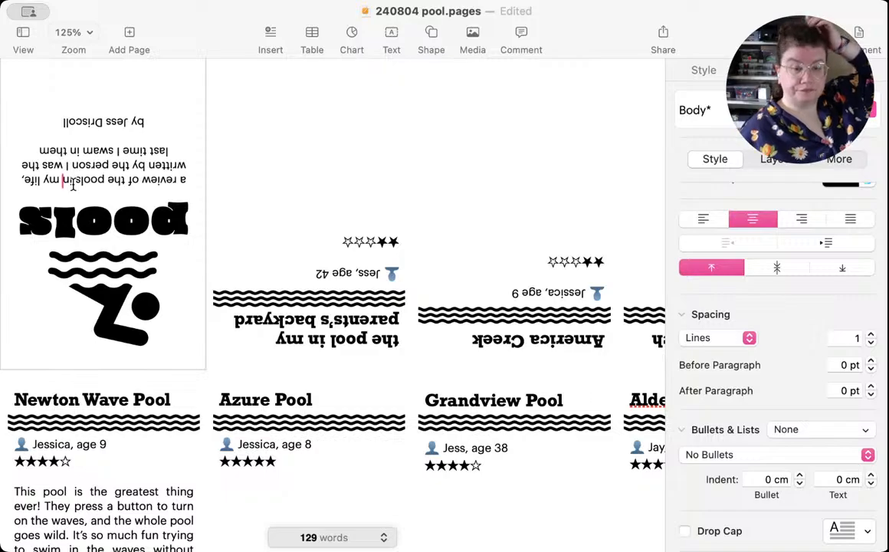
Step: Change the end of the cover subtitle after "the person I was" to "when I last swam in them" and save the document
scroll(73, 184, "down", 5)
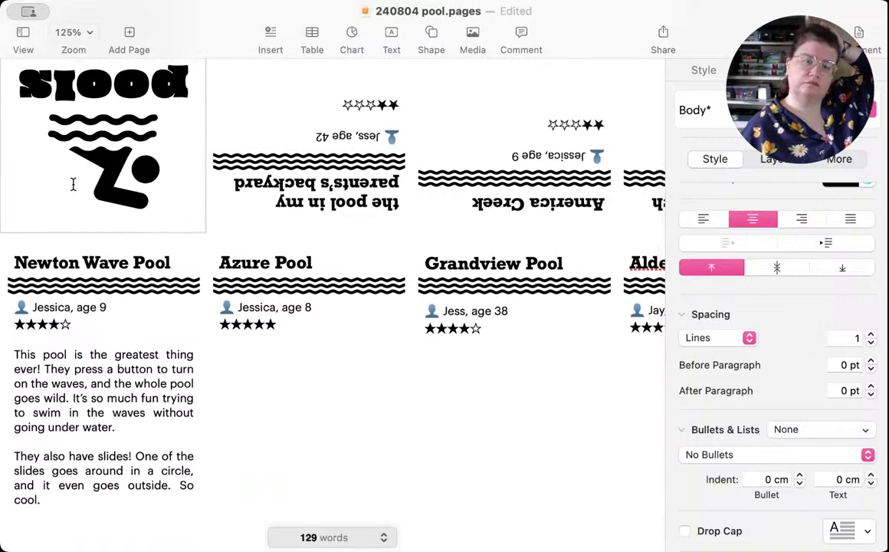
scroll(73, 184, "up", 5)
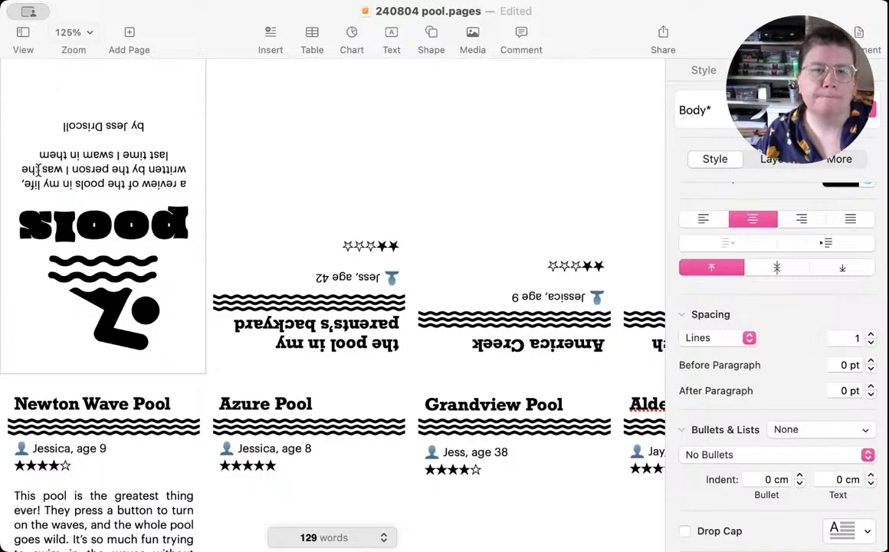
mouse_move(37, 171)
left_mouse_down()
mouse_move(34, 143)
mouse_move(40, 157)
left_mouse_up()
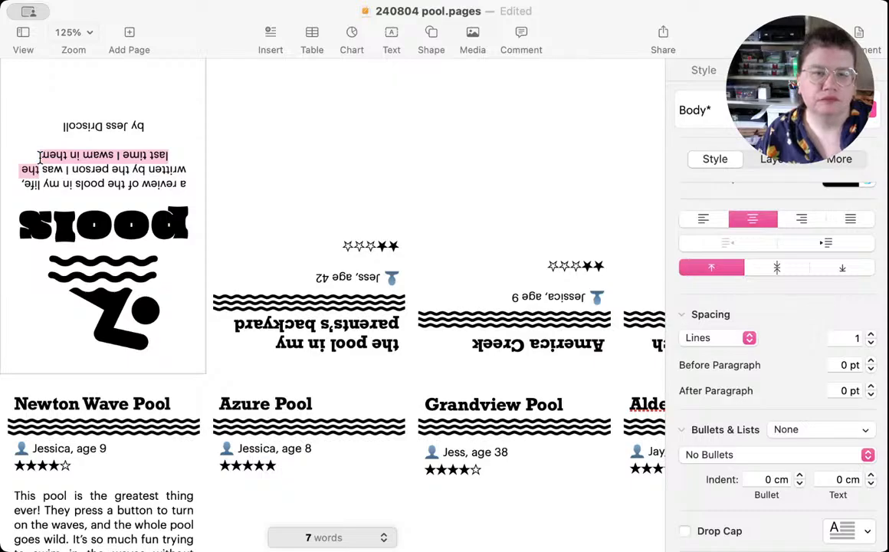
type("w")
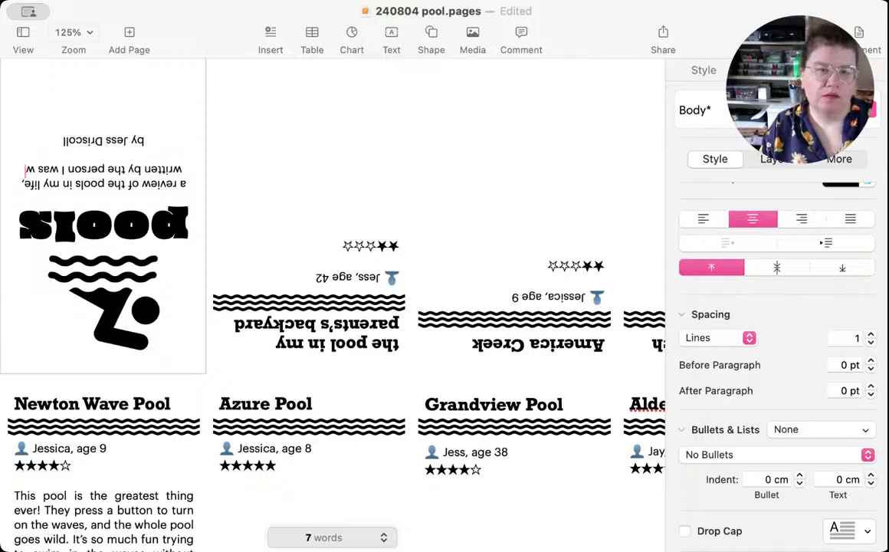
type("hen I last")
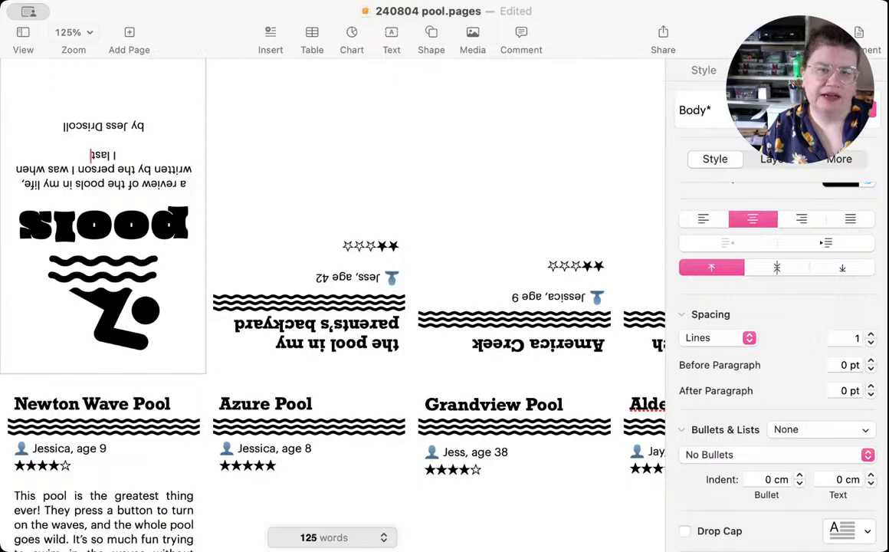
type(" swam in them")
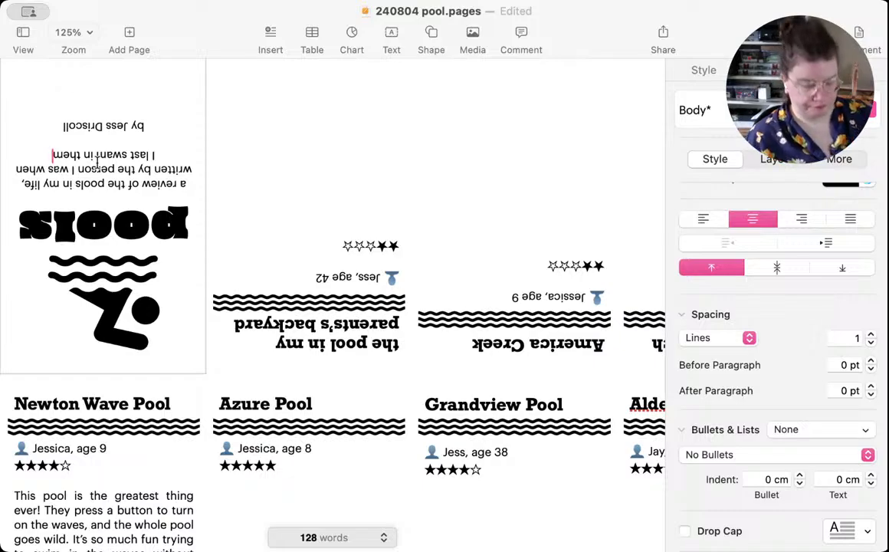
key("super+s")
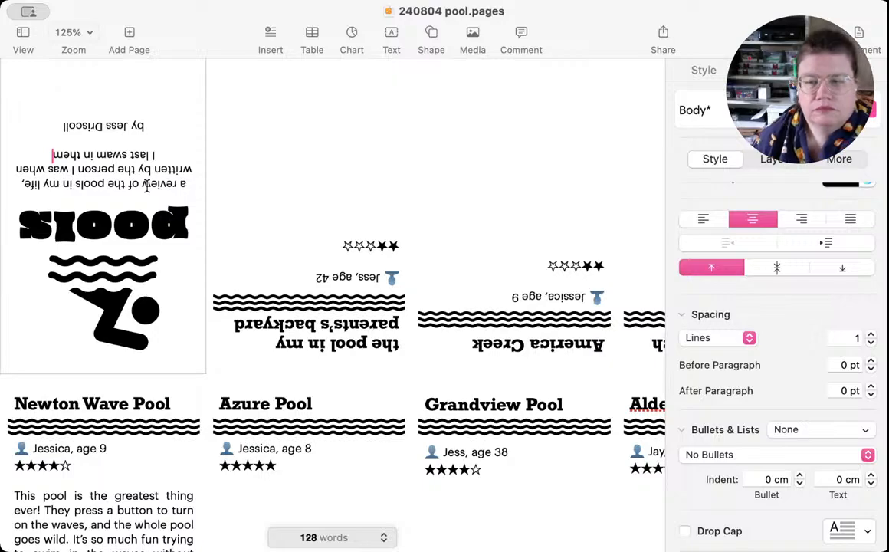
Step: Add the closing paragraph "We go here for field trips all the time." to the Newton Wave Pool review and delete "So cool."
scroll(145, 186, "down", 5)
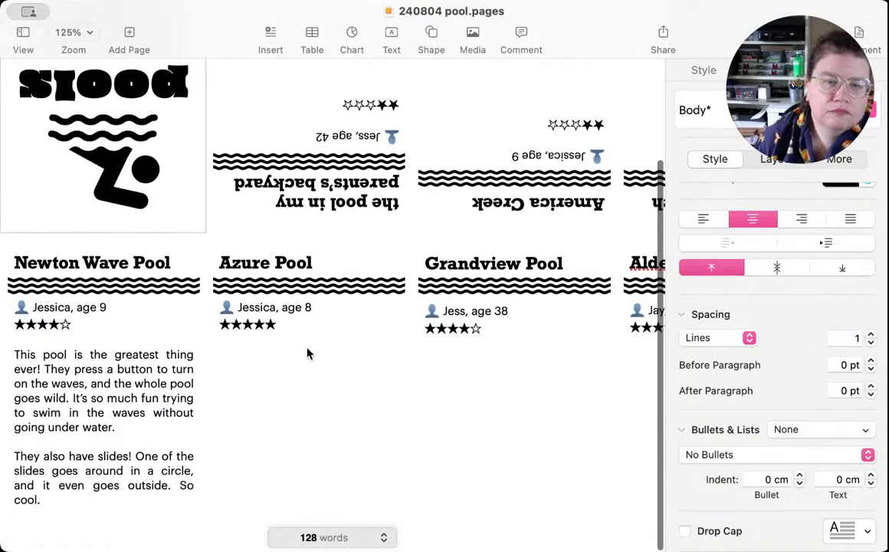
left_click(78, 501)
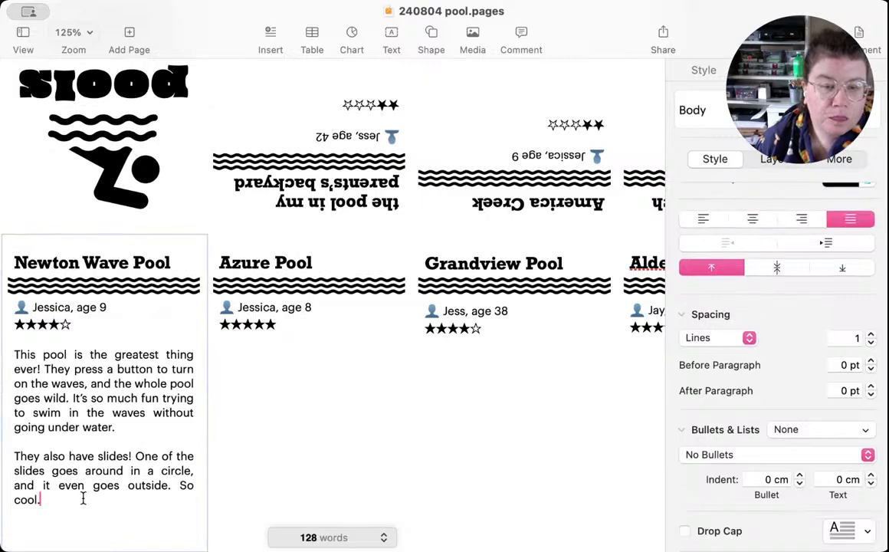
key("Return")
key("Return")
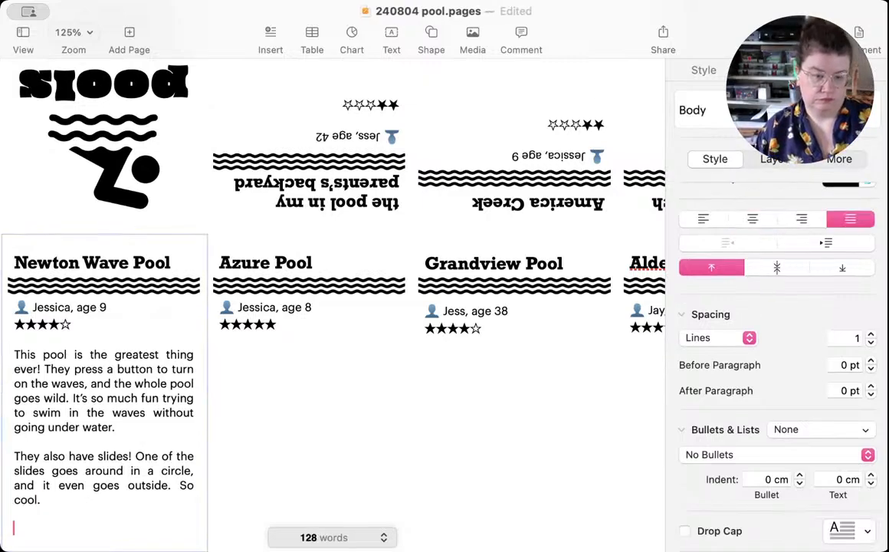
type("We go h")
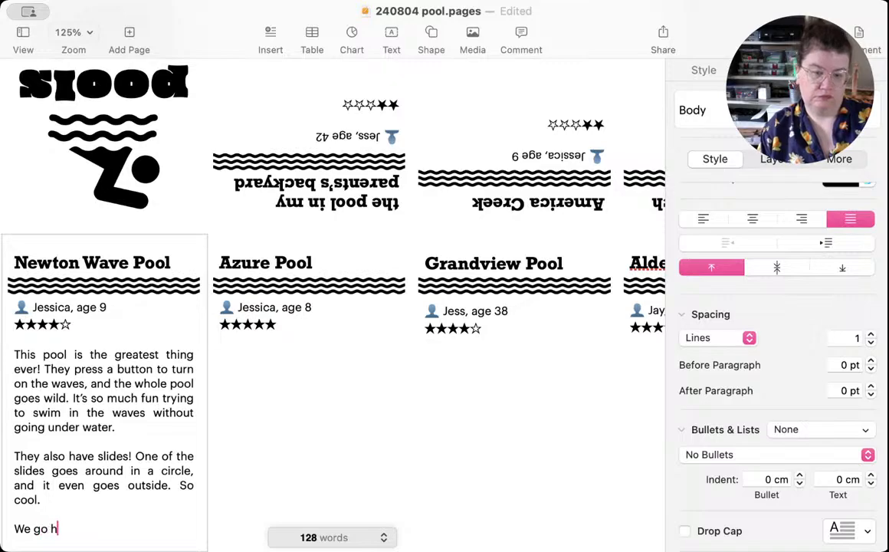
type("ere for fi")
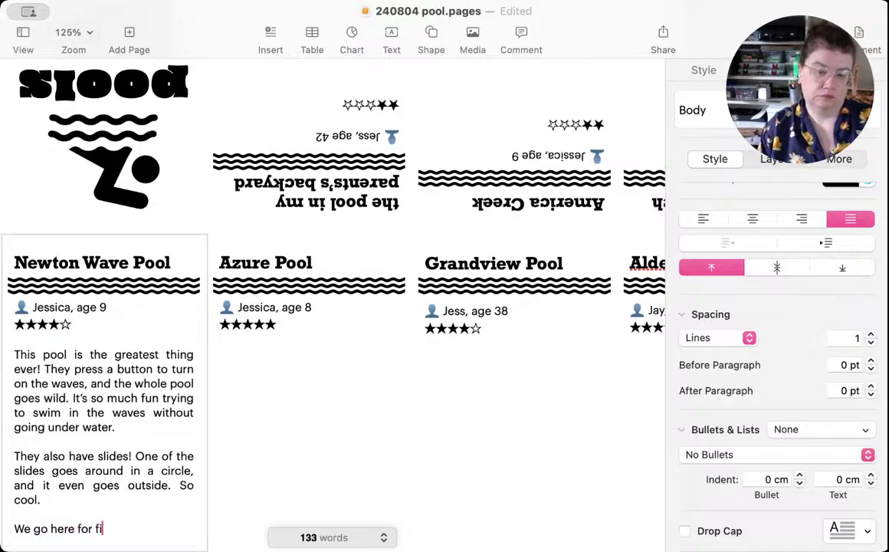
type("eld trip")
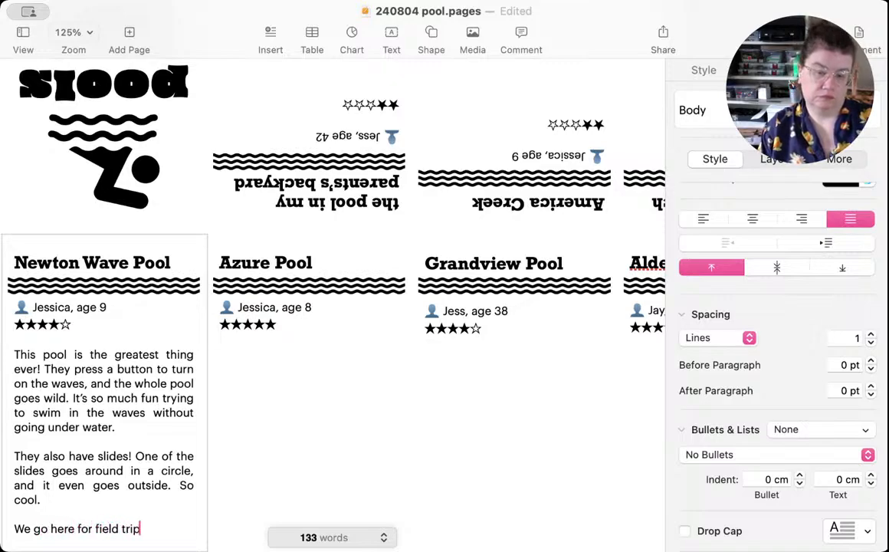
type("s all the")
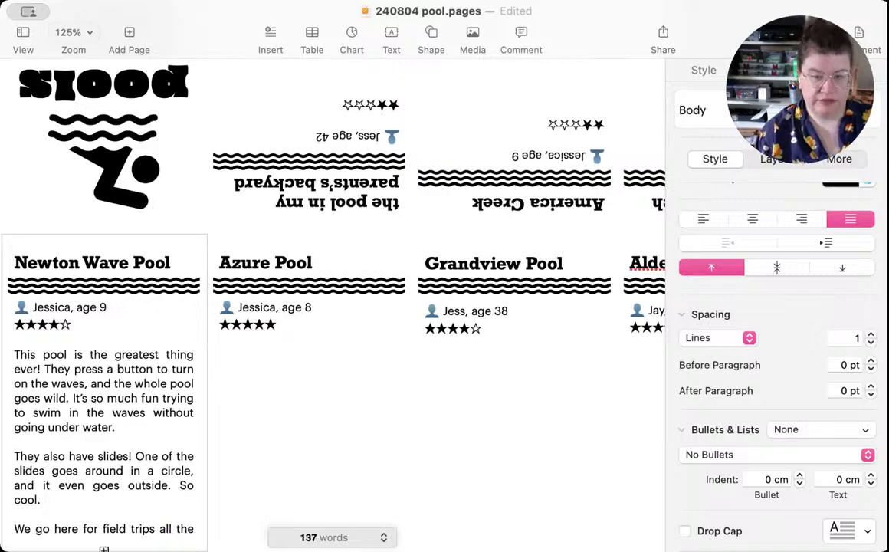
left_click_drag(130, 497, 181, 490)
key("BackSpace")
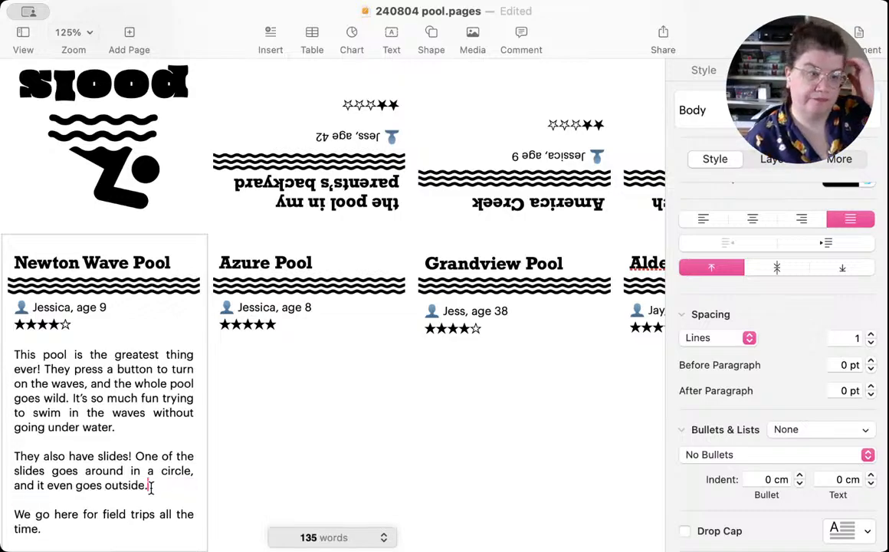
Step: Save the document with the current Newton Wave Pool review
left_click(100, 527)
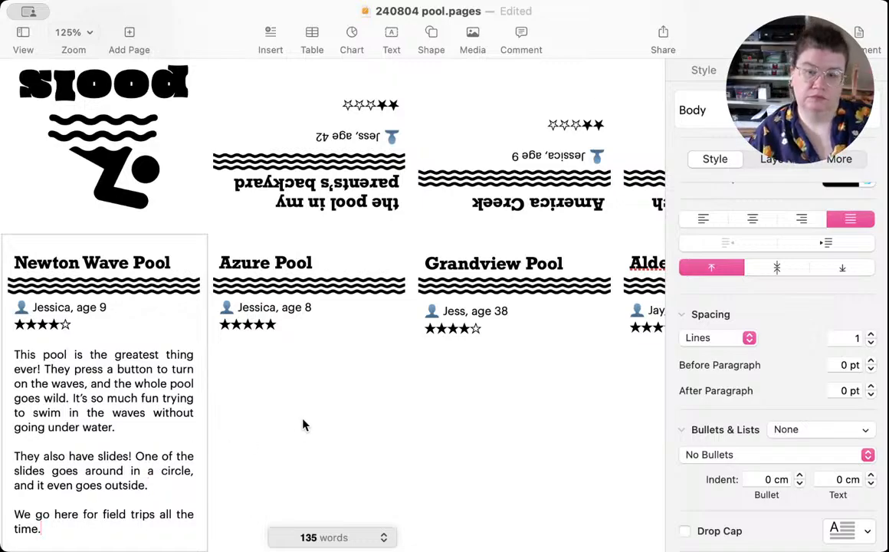
left_click(279, 412)
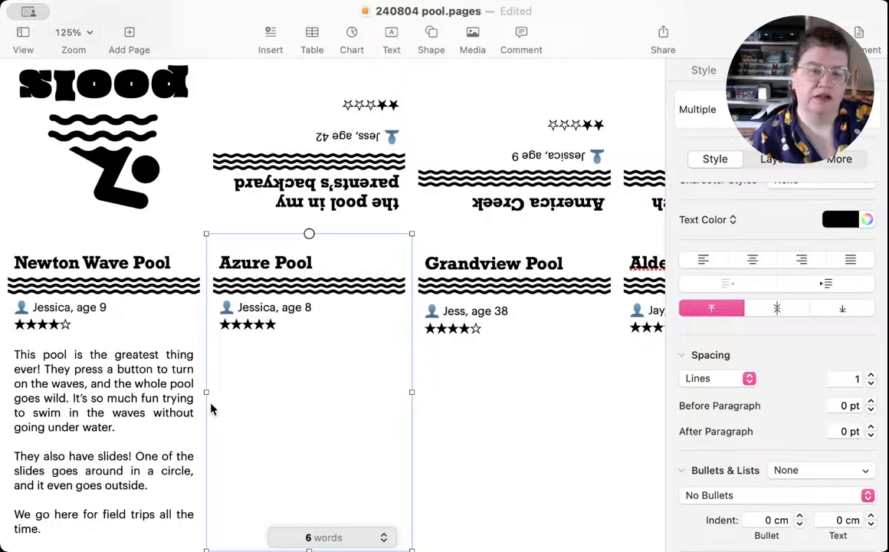
left_click(89, 456)
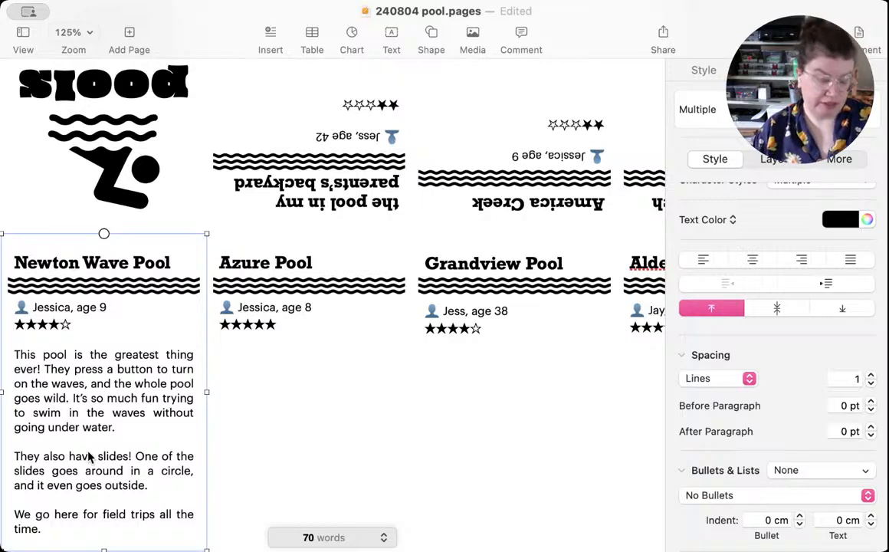
key("super+s")
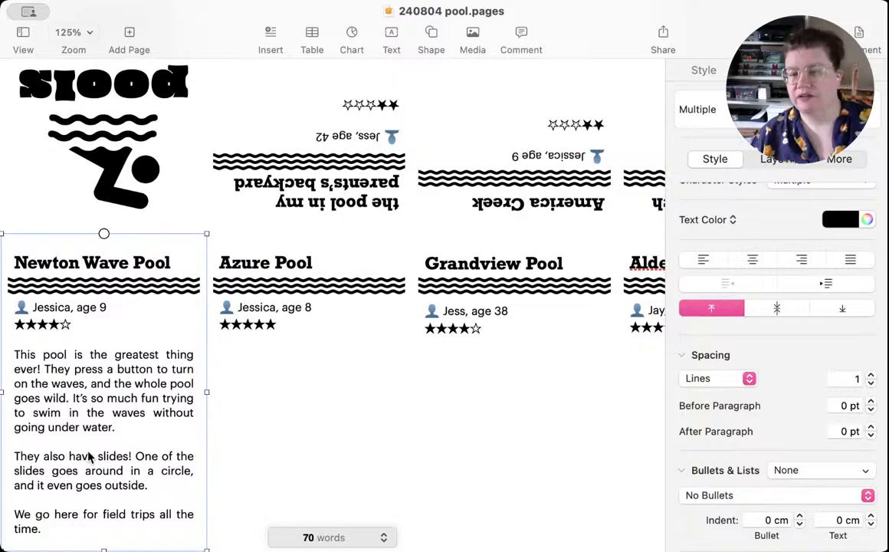
Step: Start the Azure Pool review one blank line below its star rating with "Whenever we go camping with"
left_click(268, 449)
left_click(268, 445)
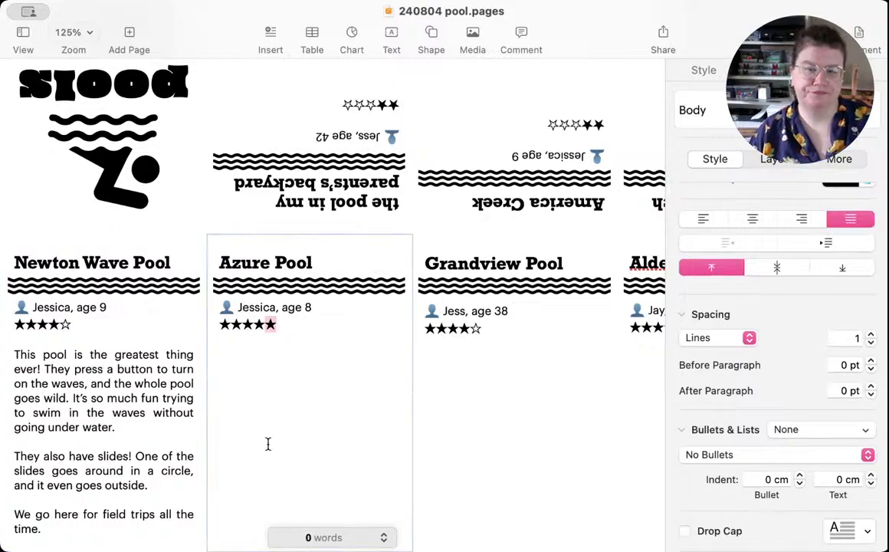
left_click(288, 368)
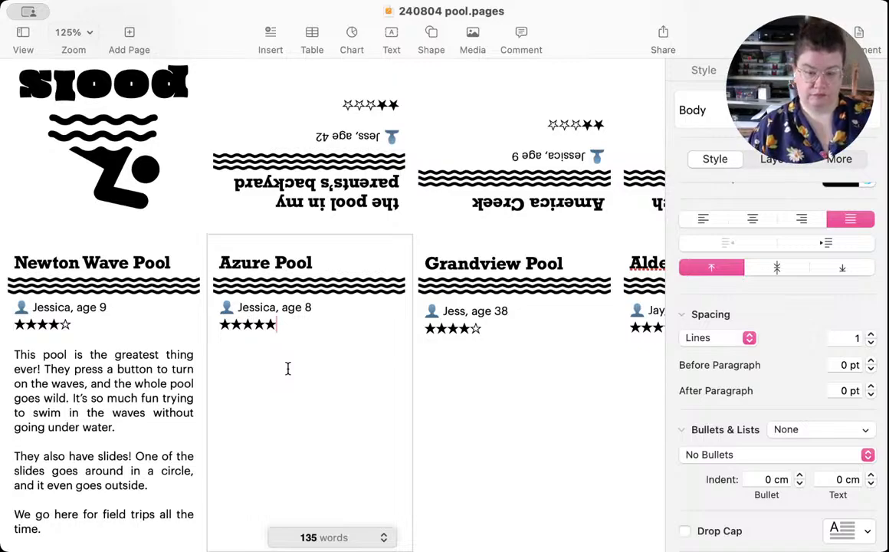
key("Return")
key("Return")
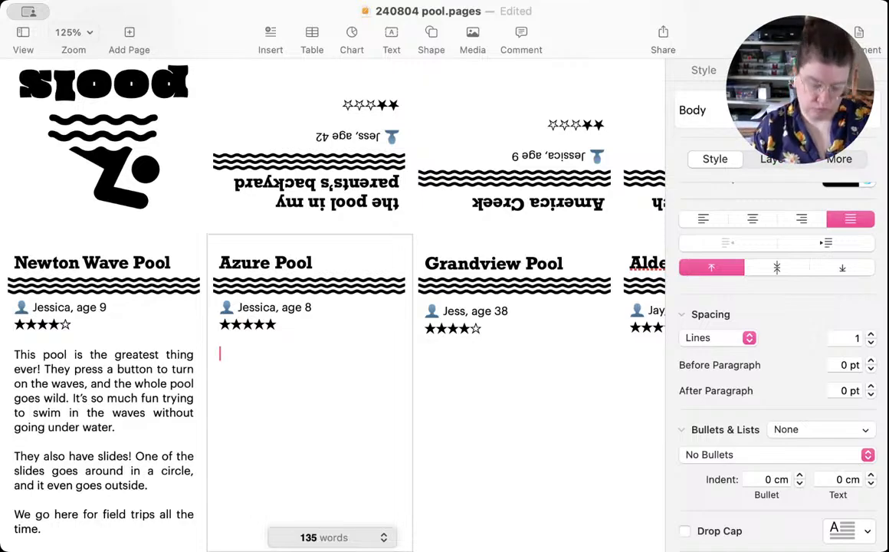
type("When")
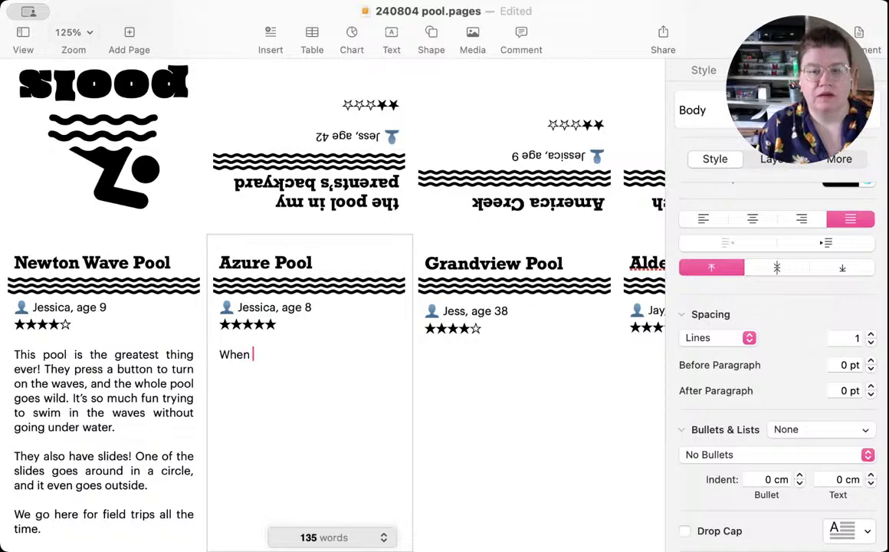
key("BackSpace")
type("ever we g")
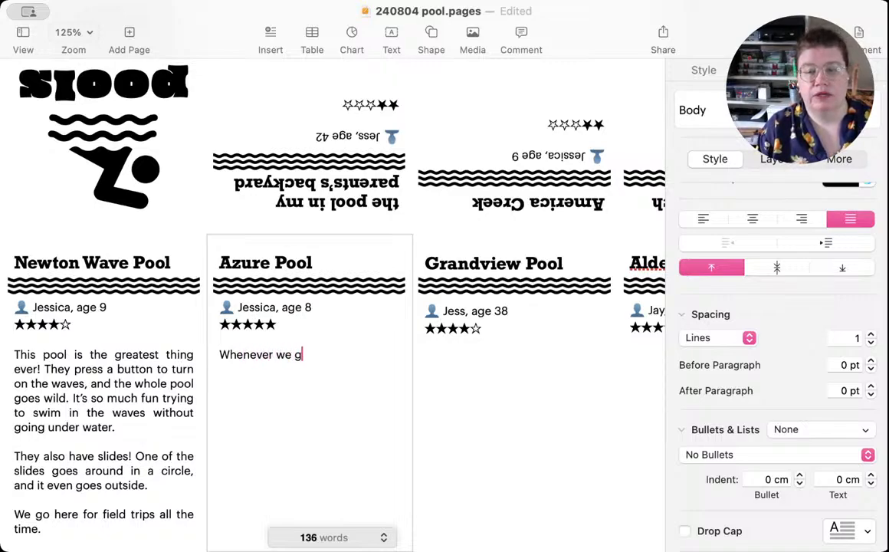
type("o campin")
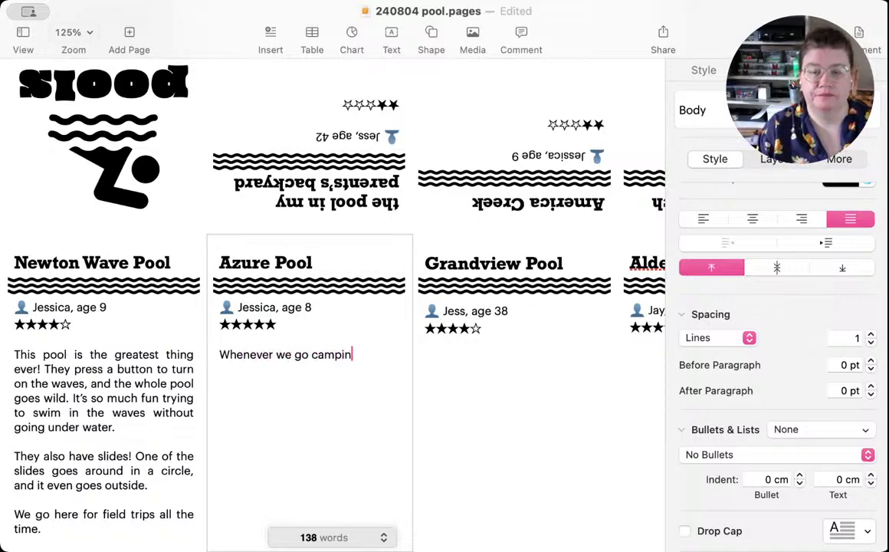
type("g with Gramm")
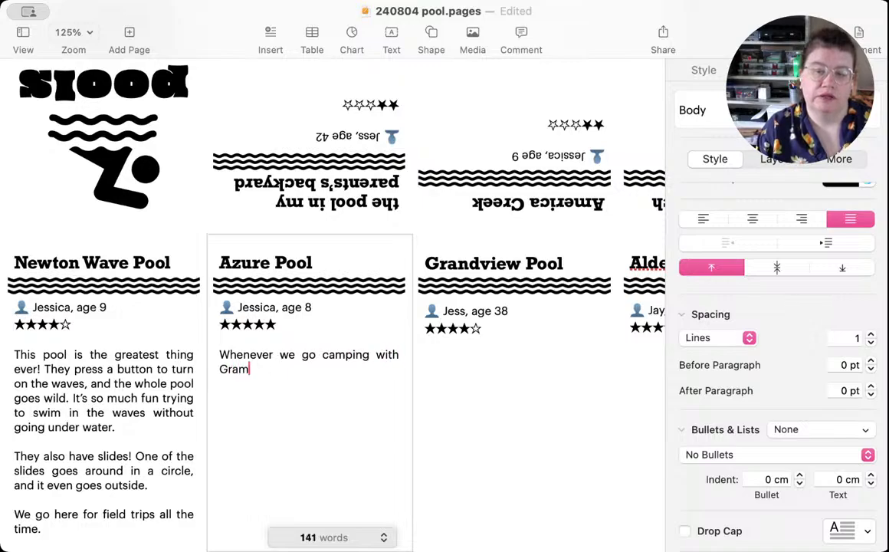
Step: Continue the Azure Pool review's opening with "Grandma and Grandpa, we go swimming at Azure Pool. It's"
key("BackSpace")
key("BackSpace")
type("ndma n")
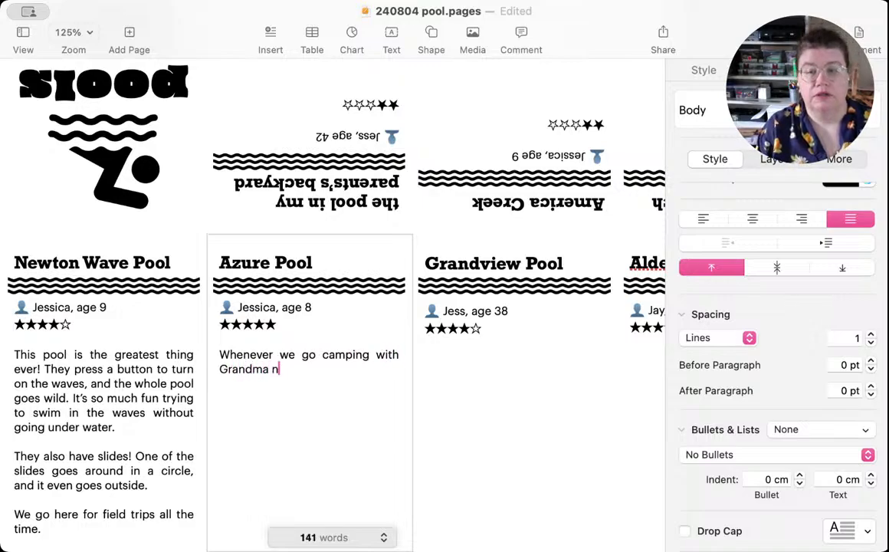
key("BackSpace")
type("and ")
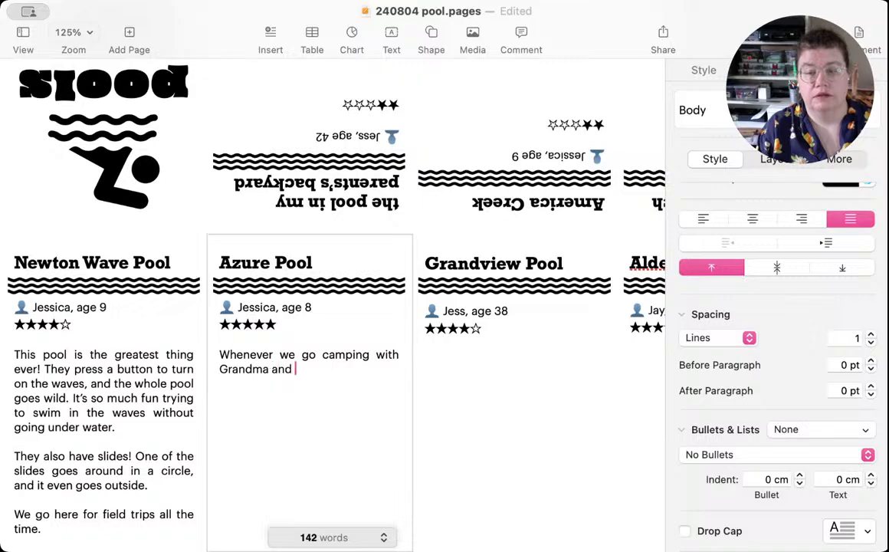
type("Grandpa")
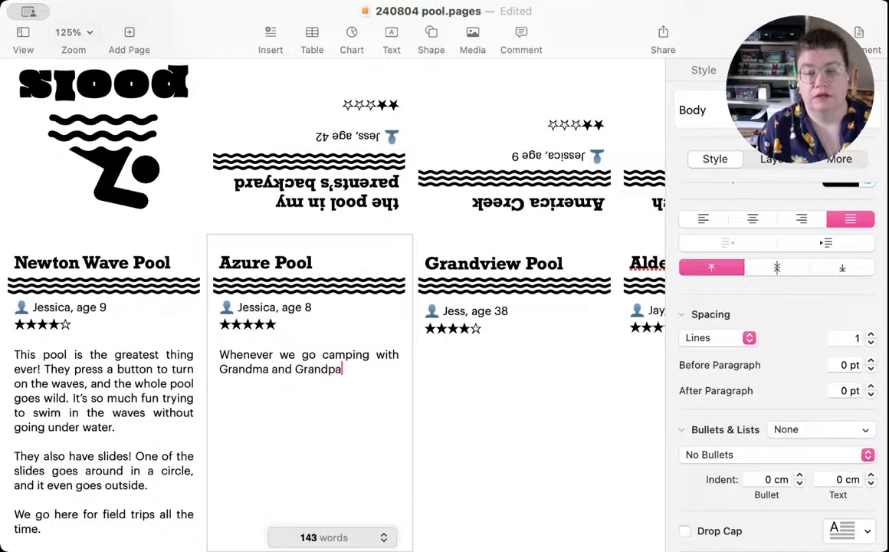
type(", we go swe go w")
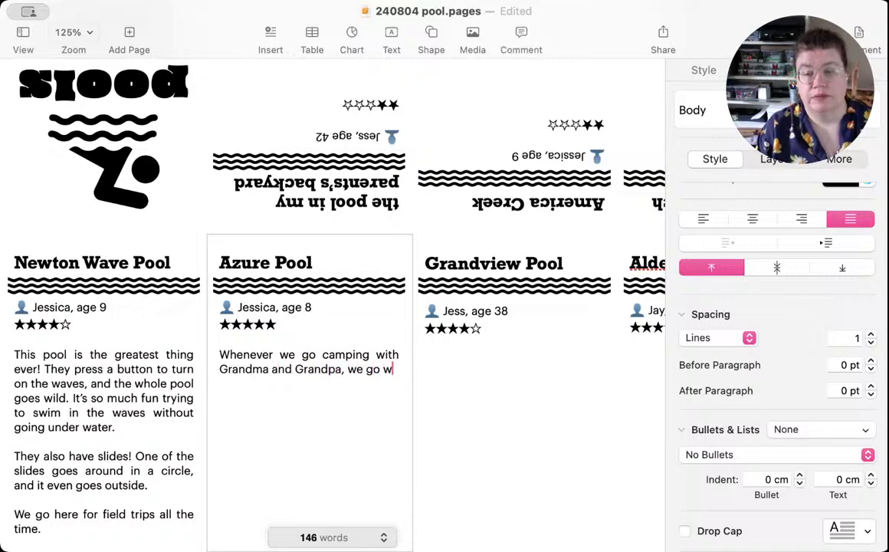
key("BackSpace")
type("swimming at Z")
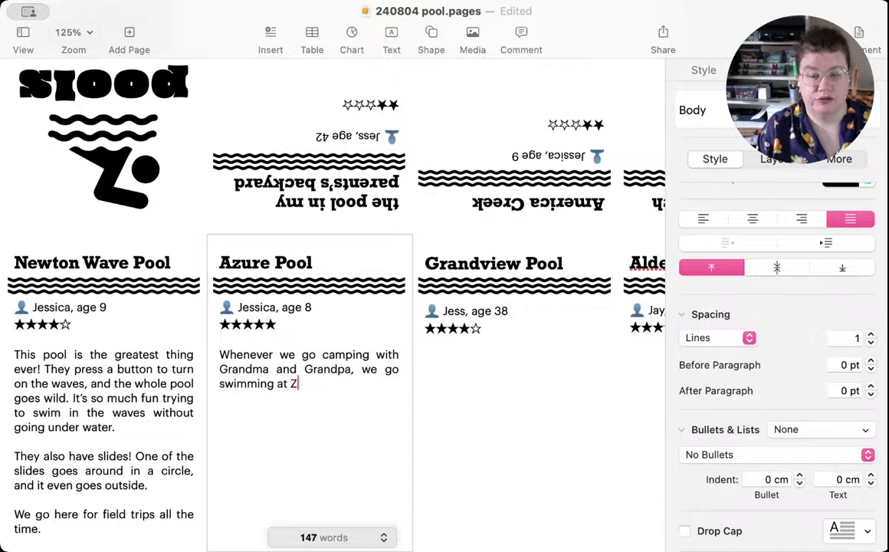
key("BackSpace")
type("Az")
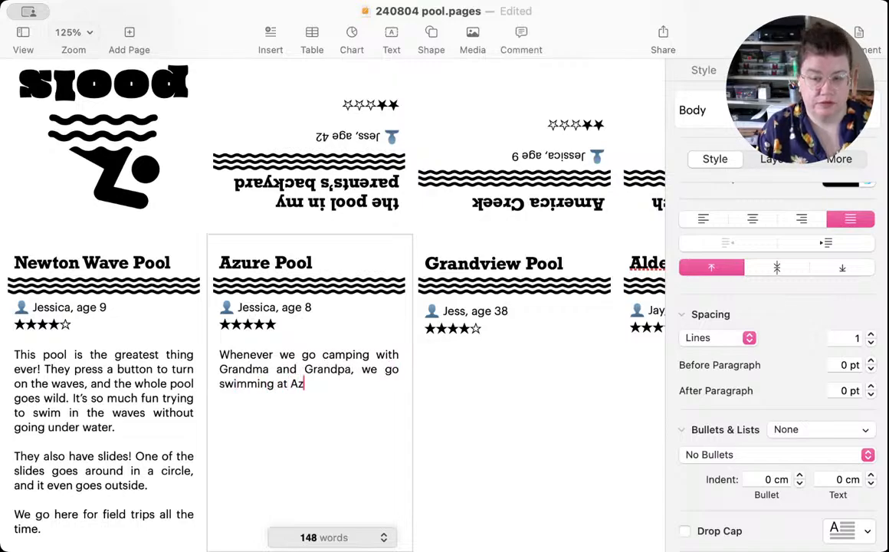
type("ure Pool. It's ")
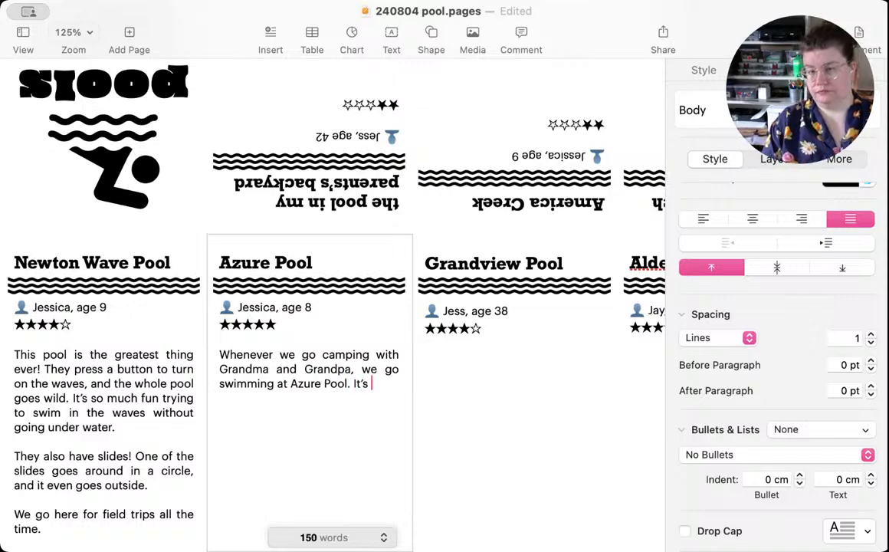
type("always s")
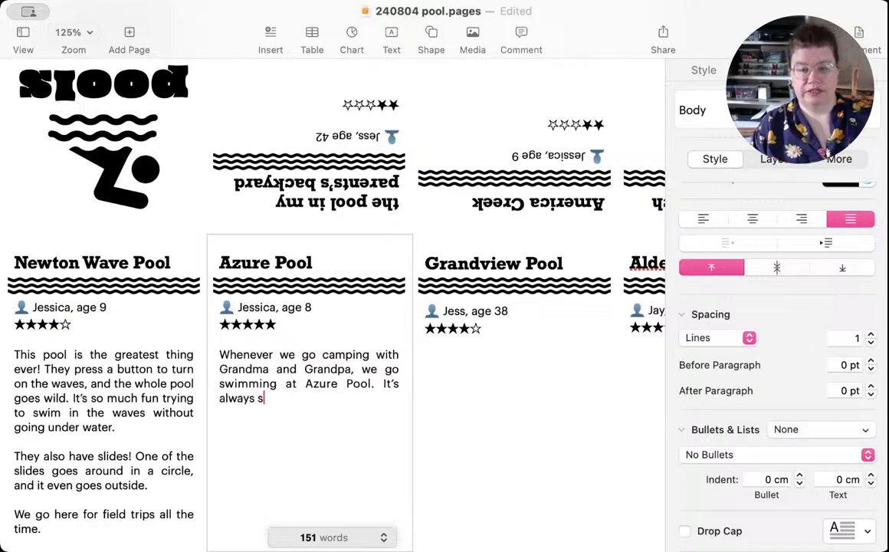
type("unny there,")
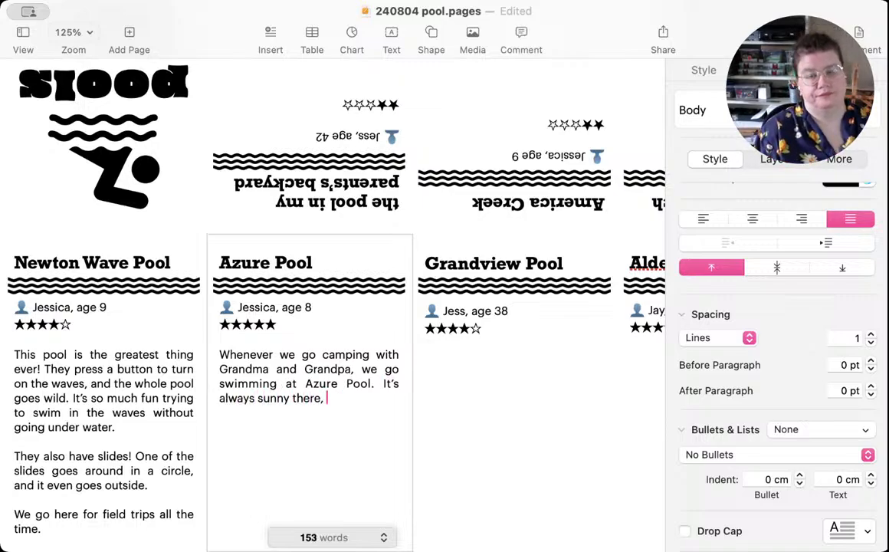
Step: Complete the second sentence of the Azure Pool review with "always sunny there, not like Shamrock."
key("BackSpace")
key("BackSpace")
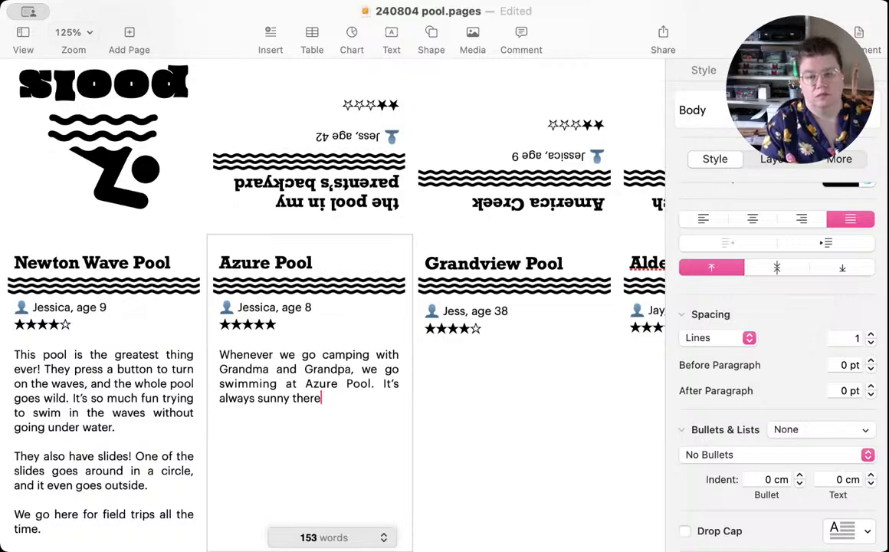
type(", not lik")
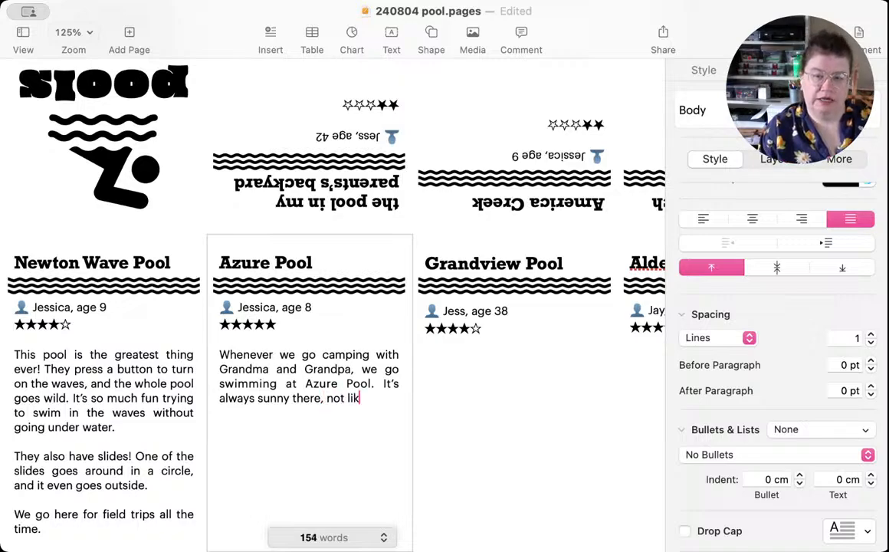
type("e Shamrock")
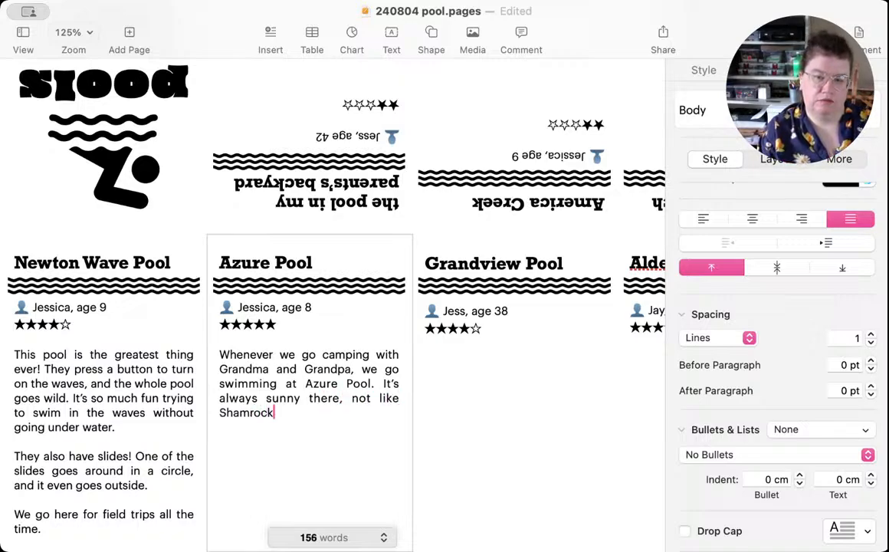
type(".")
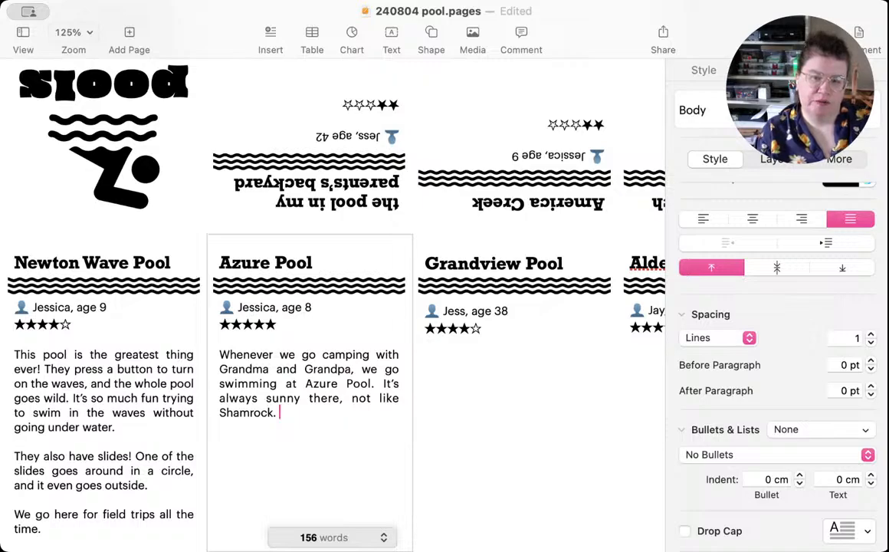
Step: Start a second Azure Pool paragraph after a blank line with "Sometimes it's crowded, but that's"
key("Return")
key("Return")
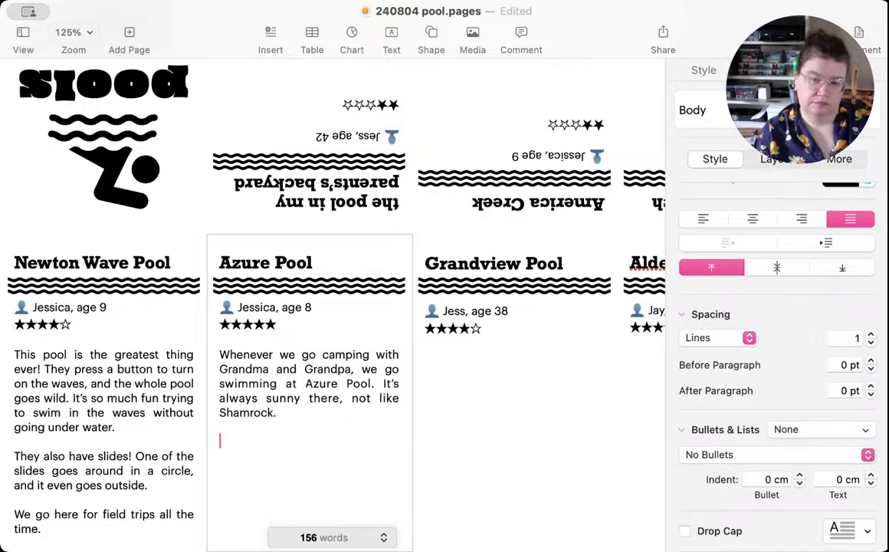
type("Sometimes ")
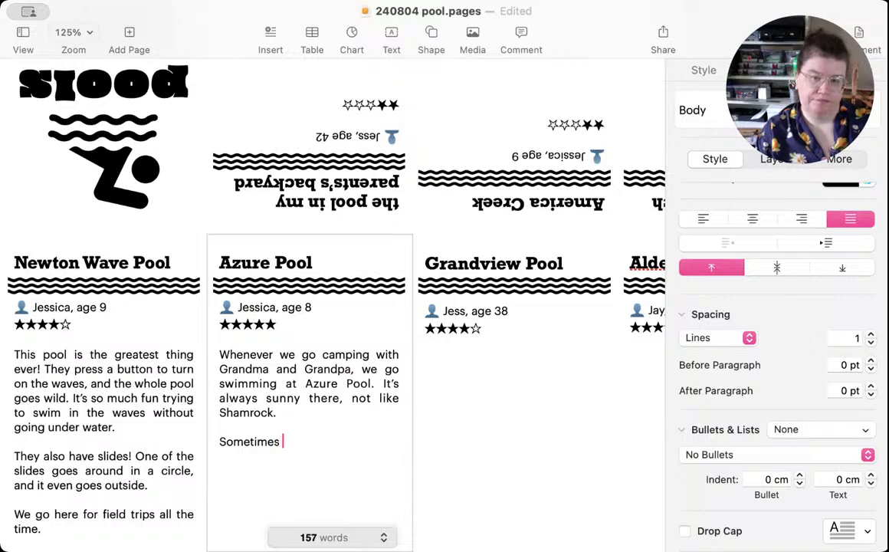
type("it's crowd")
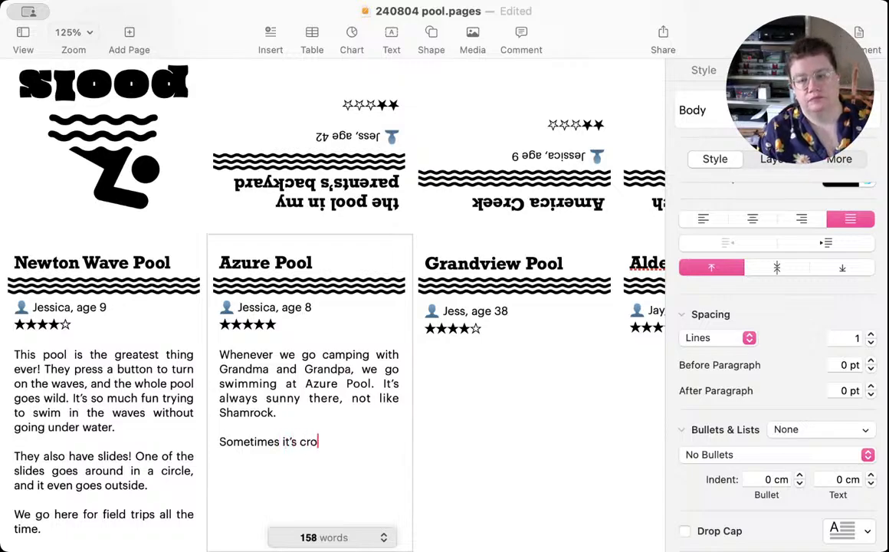
type("ed, but")
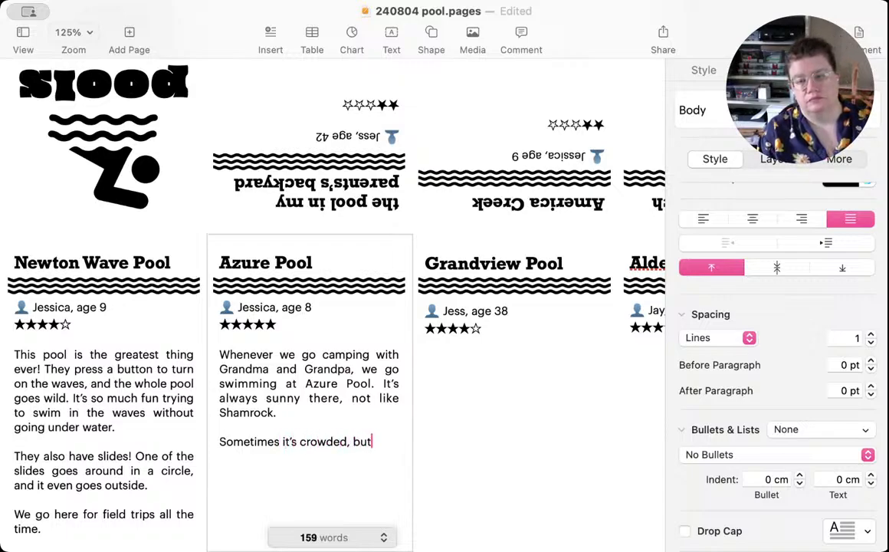
type(" that's ")
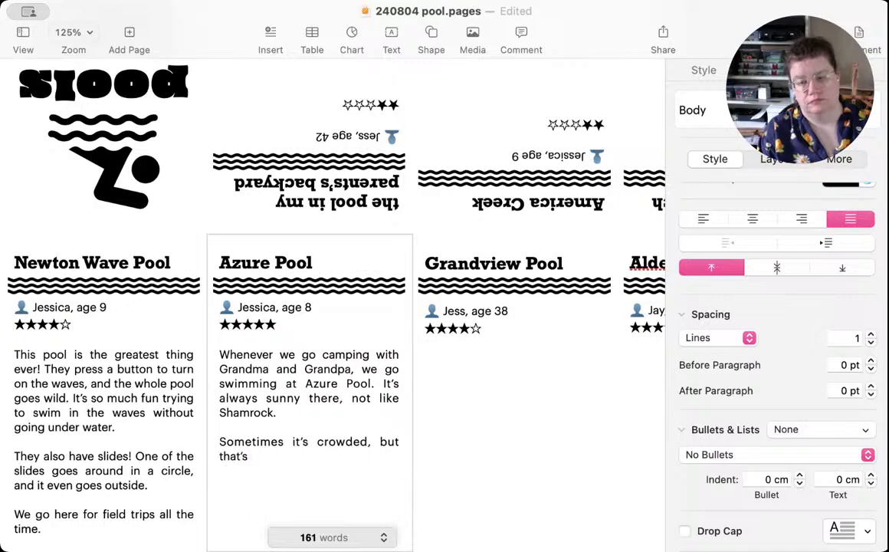
type("OK because")
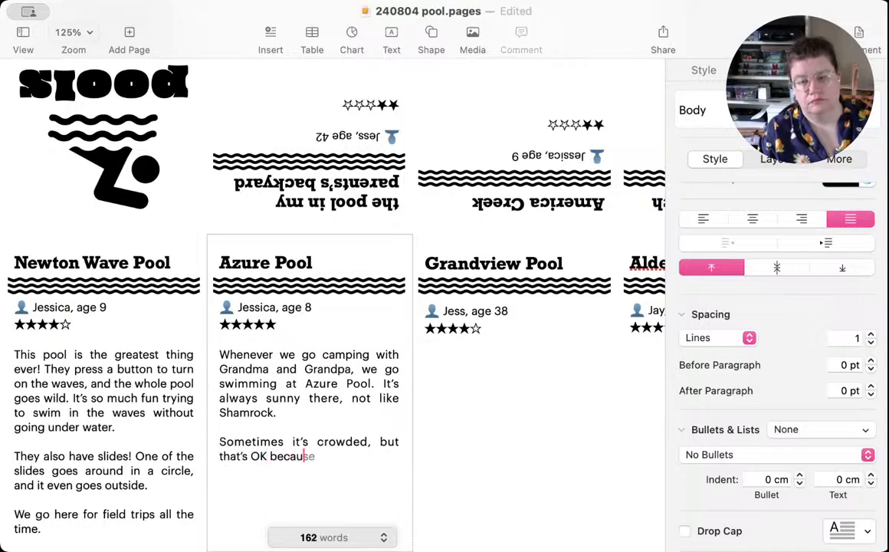
Step: Continue the Azure Pool paragraph with "OK because we can always come back tomorrow. Whenever we" and save the document
type("we can al")
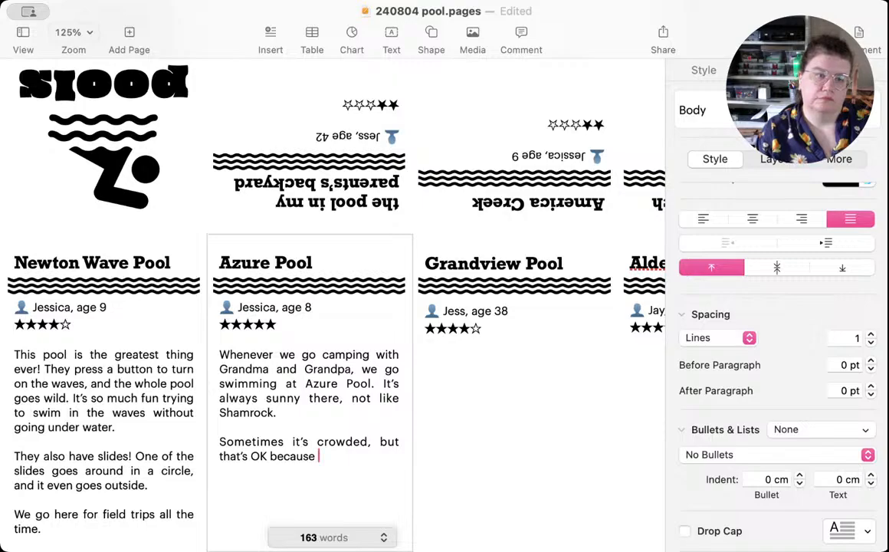
type("ways")
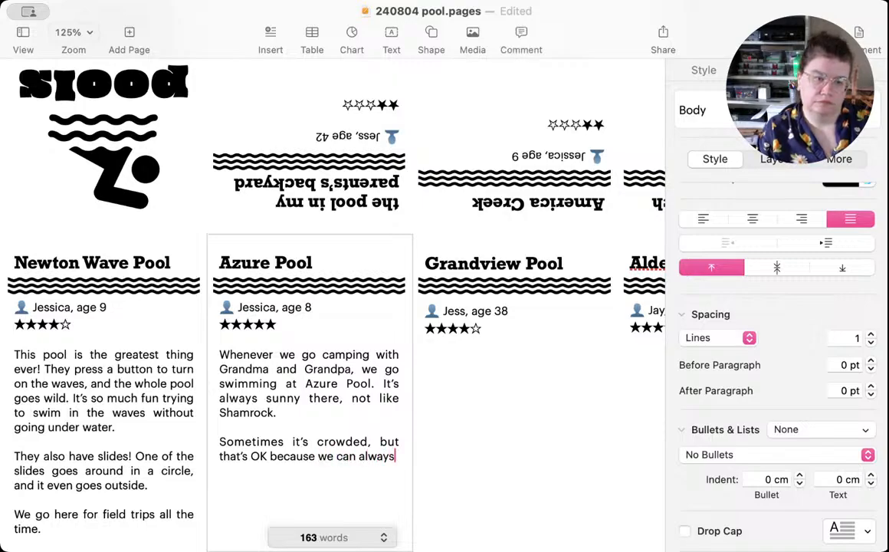
type(" come ba")
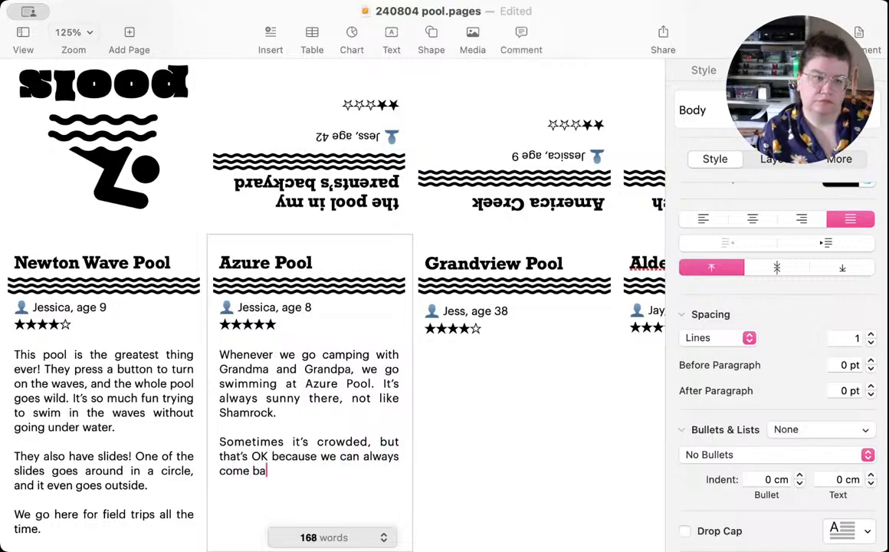
type("ck tomorrow. ")
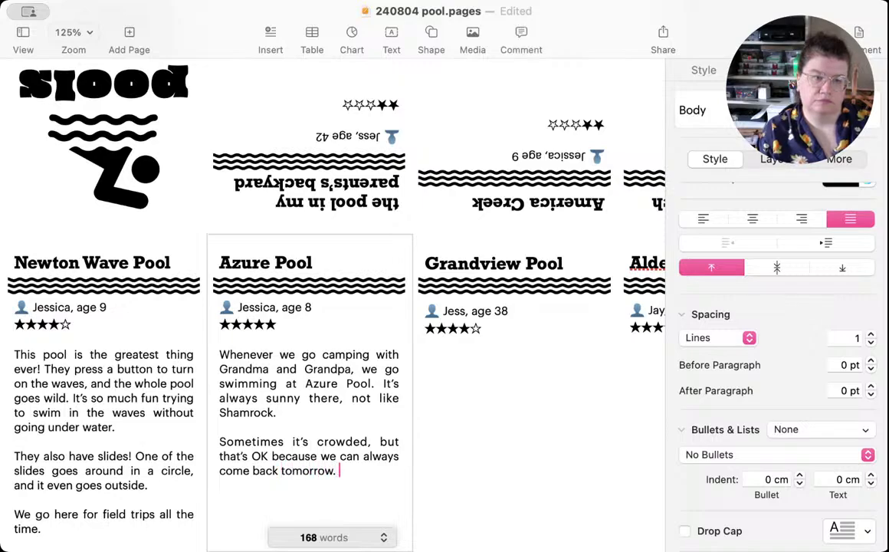
type("Whenever we")
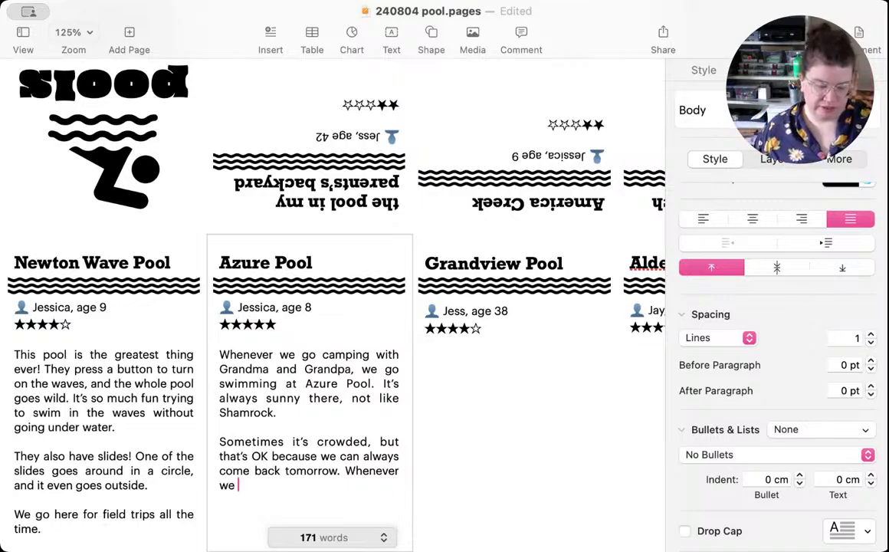
key("super+s")
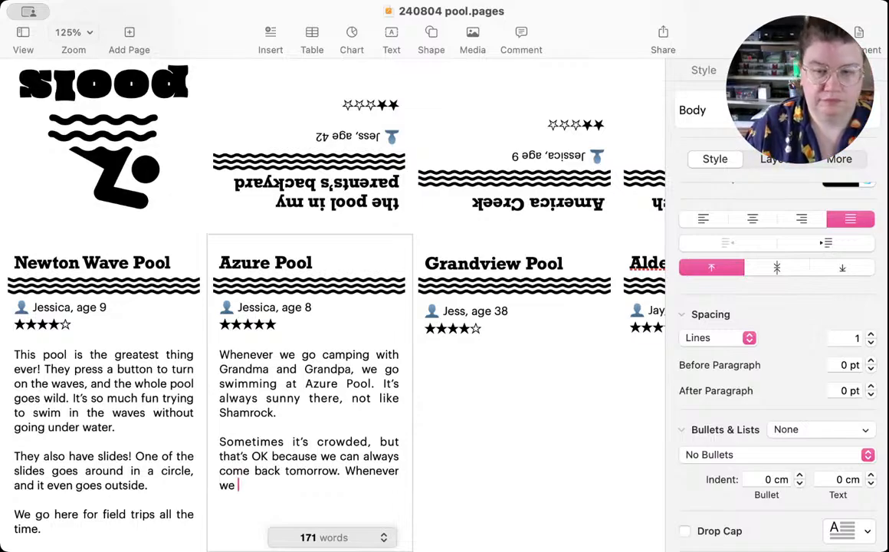
Step: Replace the unfinished "Whenever we" in the Azure Pool review with "It's so much fun to ride our bikes to the pool."
key("BackSpace")
key("BackSpace")
key("BackSpace")
key("BackSpace")
key("BackSpace")
key("BackSpace")
key("BackSpace")
key("BackSpace")
key("BackSpace")
key("BackSpace")
key("BackSpace")
key("BackSpace")
key("BackSpace")
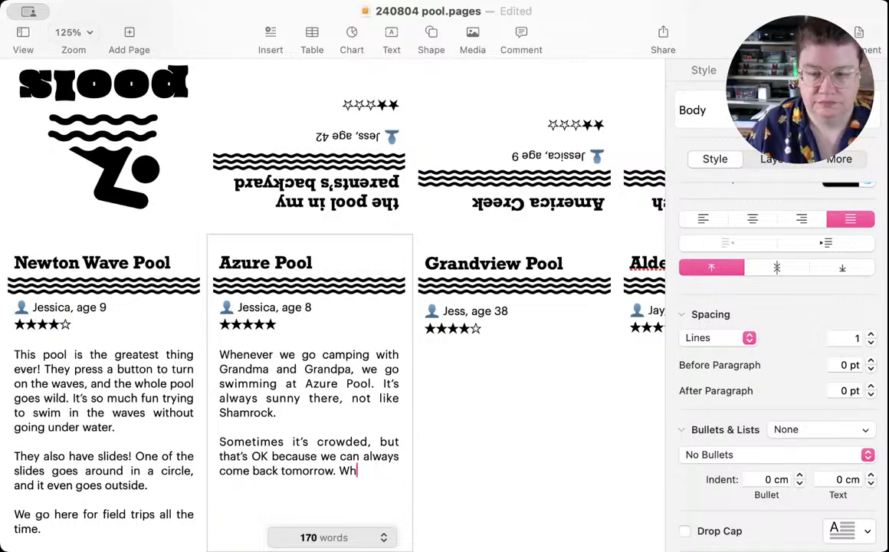
type("I")
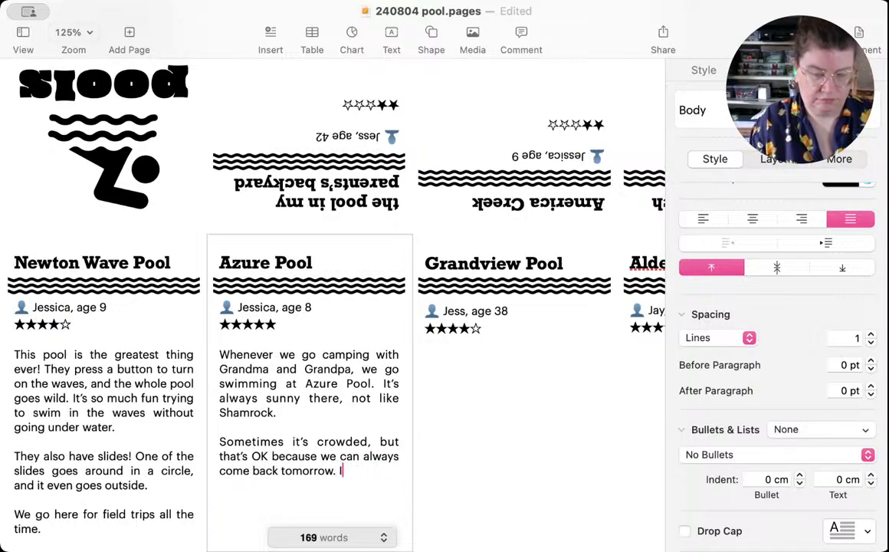
type("t's so m")
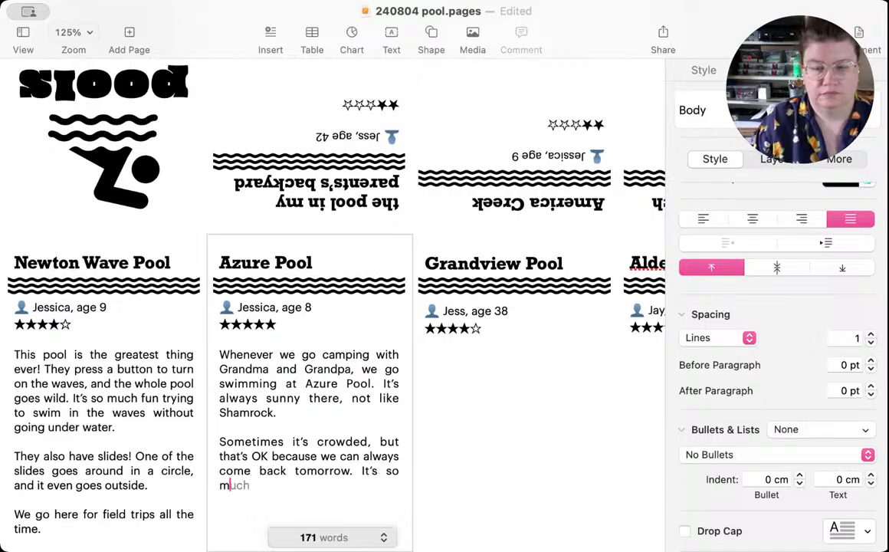
type("uch fun to ride")
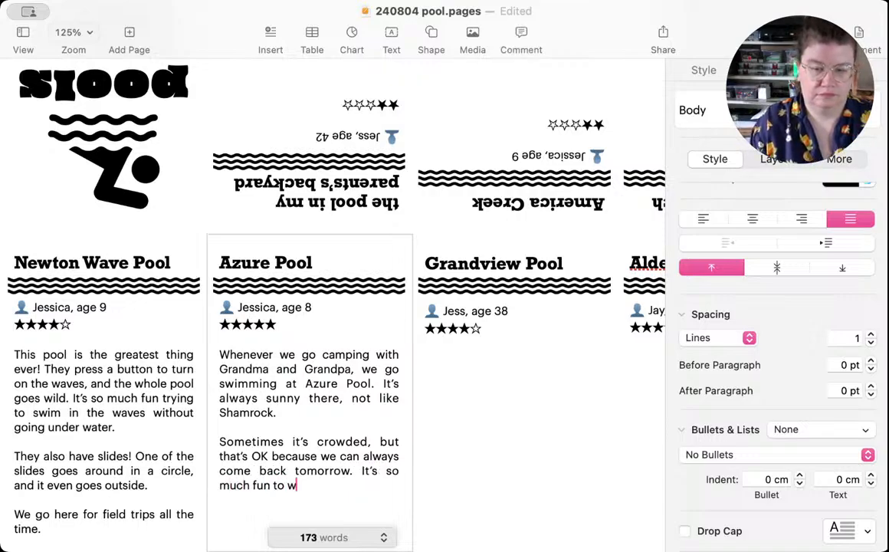
type(" our b")
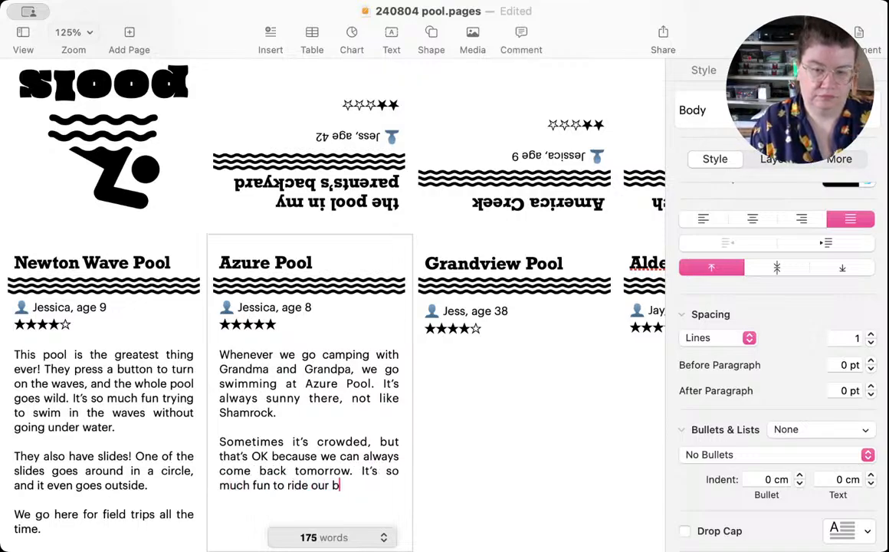
type("ikes to the pool.")
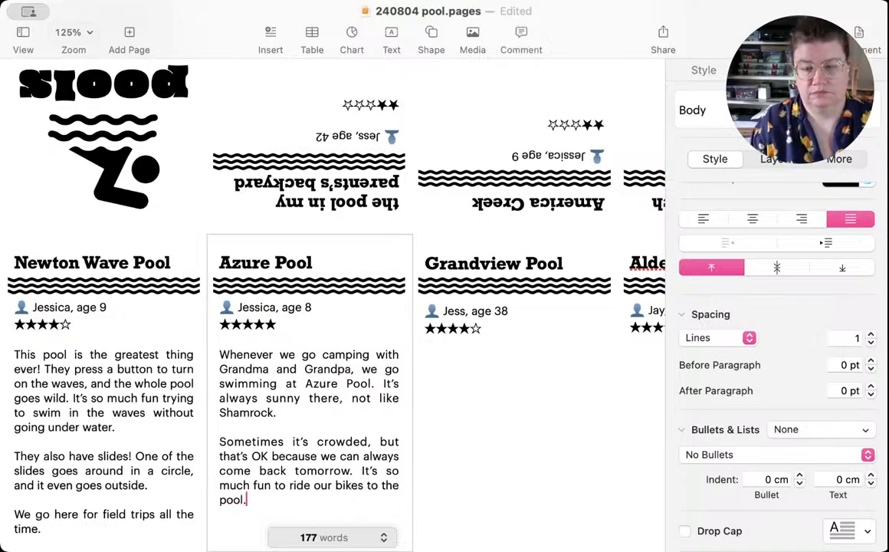
key("Return")
key("Return")
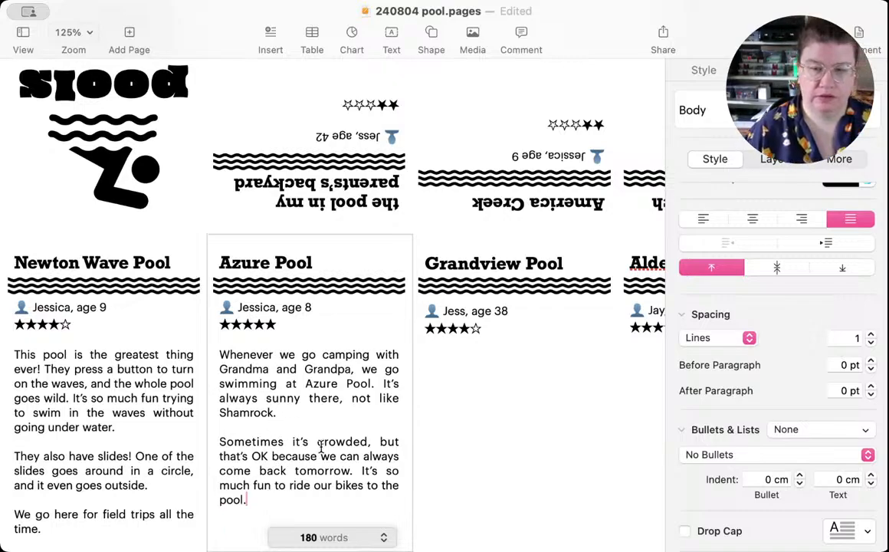
Step: Insert a new paragraph after "not like Shamrock." in the Azure Pool review, reading "I'm taking lessons, and it's fun"
left_click(291, 413)
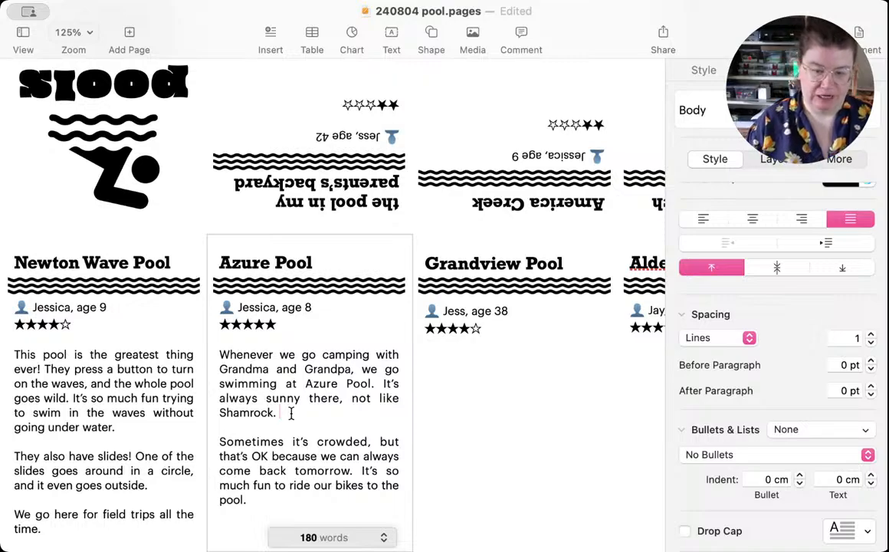
key("Return")
key("Return")
type("I")
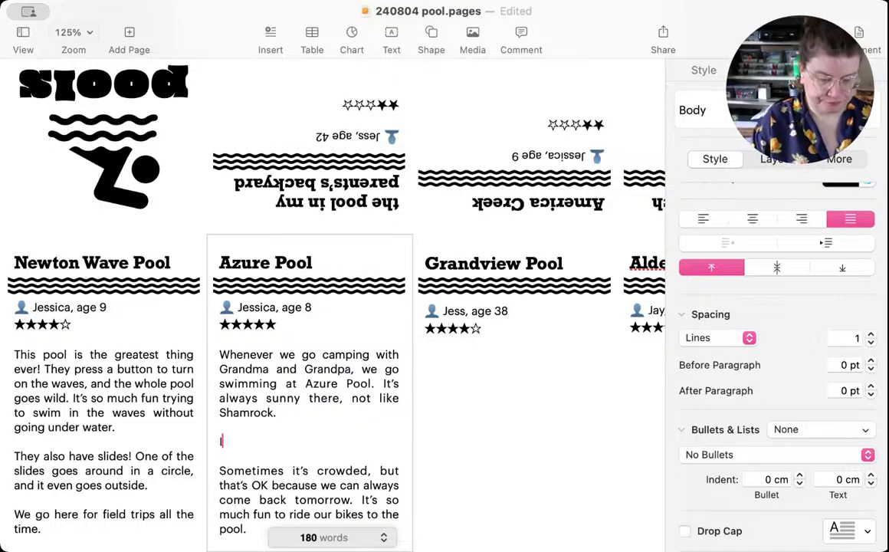
type("'m taking le")
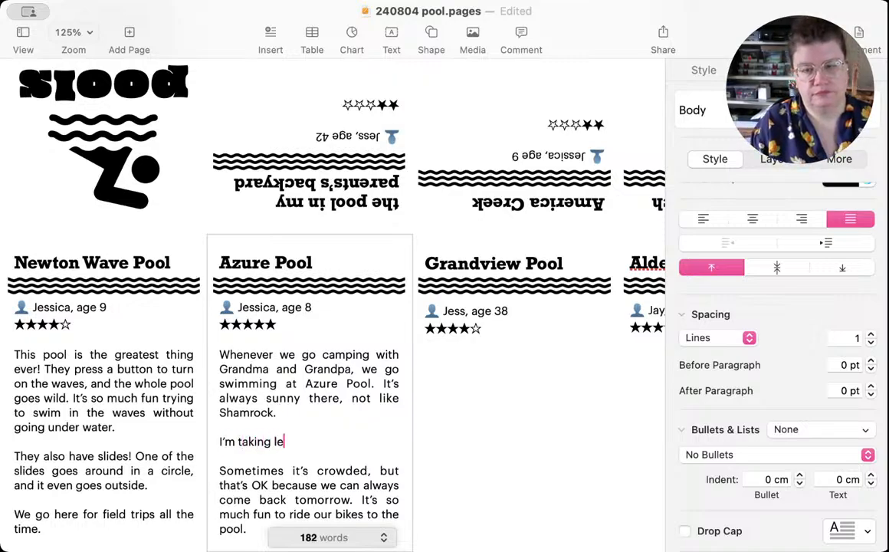
type("ssons, and ")
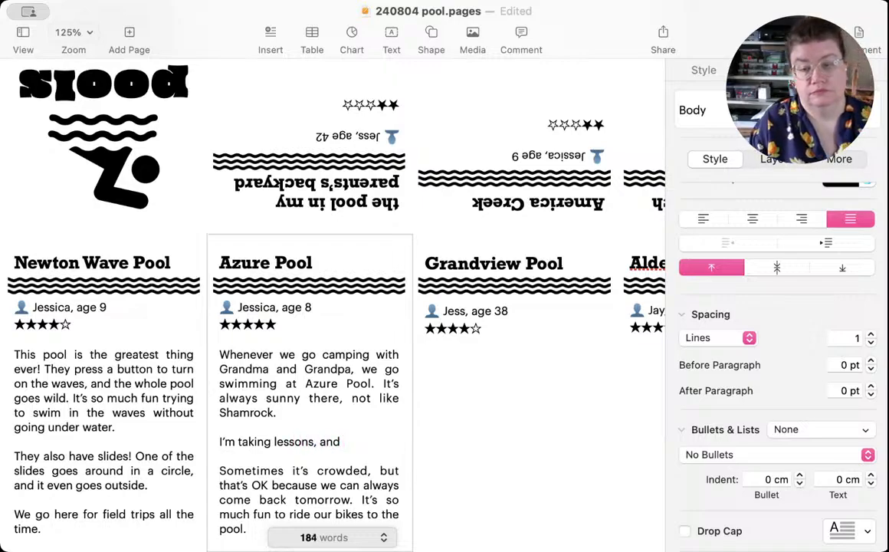
type("it")
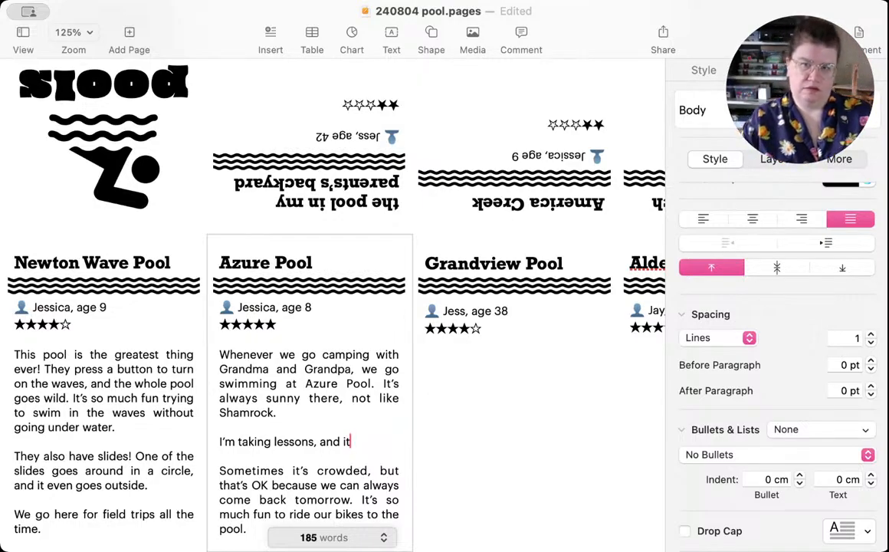
type("'s")
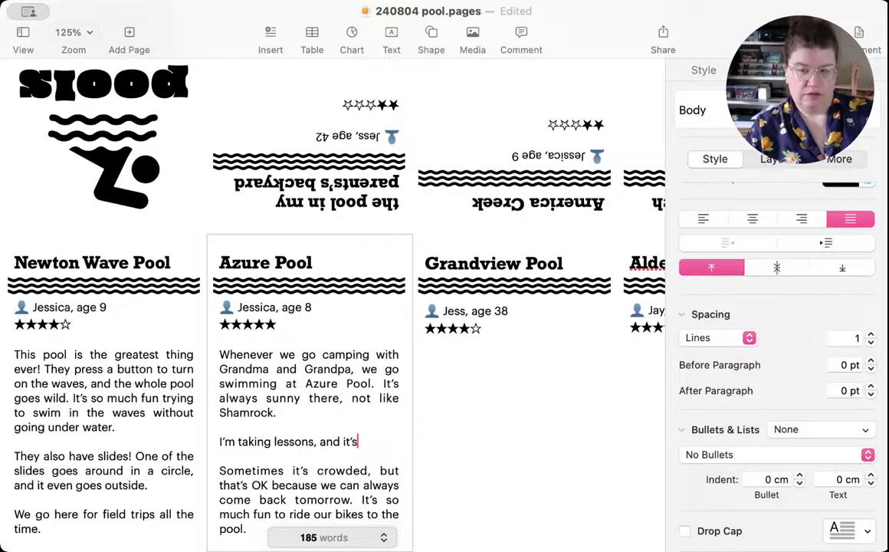
type(" fun")
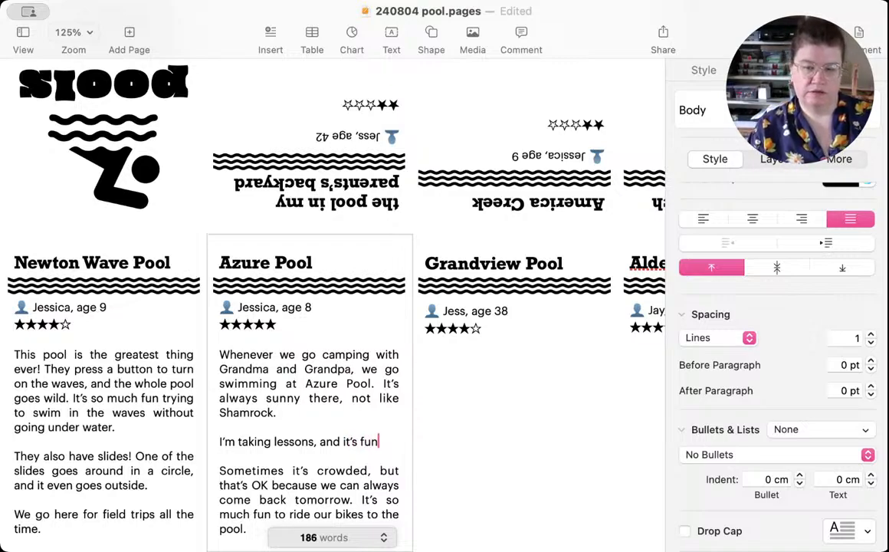
Step: Reword the inserted Azure Pool paragraph to "I'm taking swimming lessons and learning a lot."
key("BackSpace")
key("BackSpace")
key("BackSpace")
key("BackSpace")
key("BackSpace")
key("BackSpace")
key("BackSpace")
key("BackSpace")
key("BackSpace")
key("BackSpace")
key("BackSpace")
key("BackSpace")
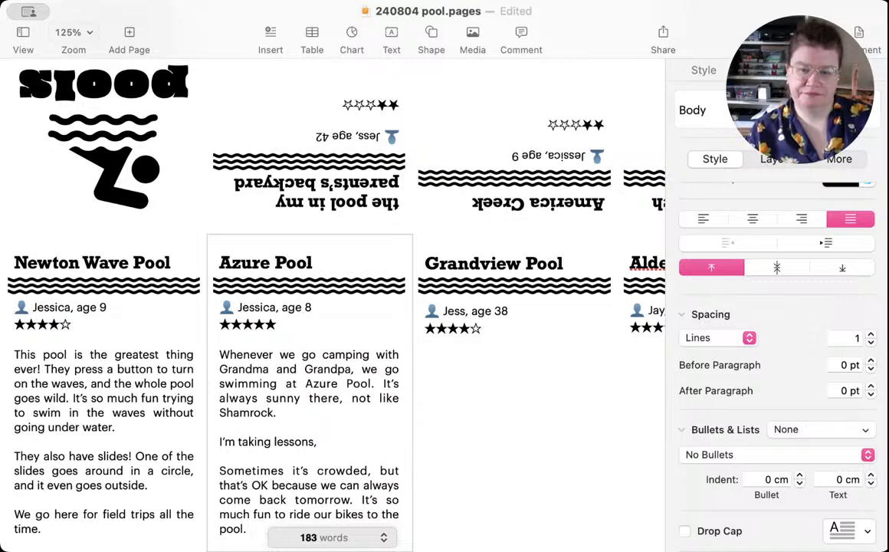
key("BackSpace")
key("BackSpace")
key("BackSpace")
key("BackSpace")
key("BackSpace")
key("BackSpace")
key("BackSpace")
key("BackSpace")
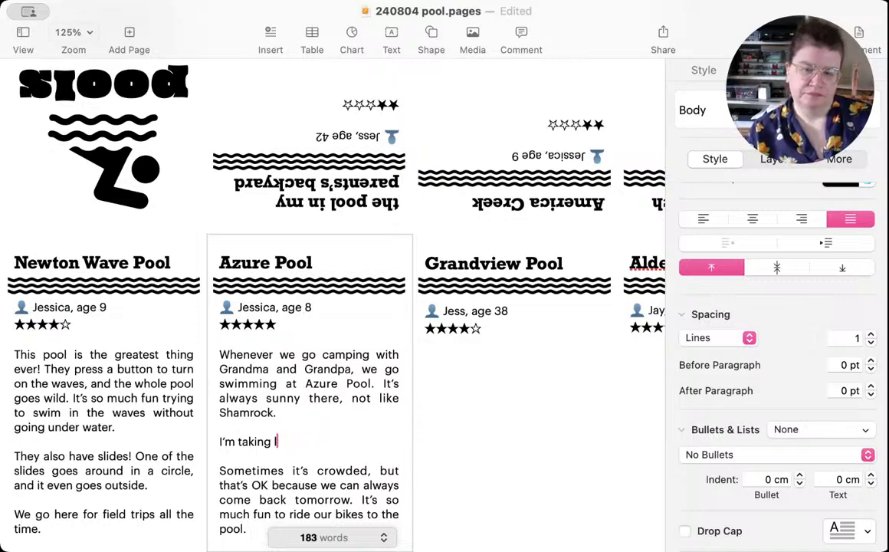
type("swimmi")
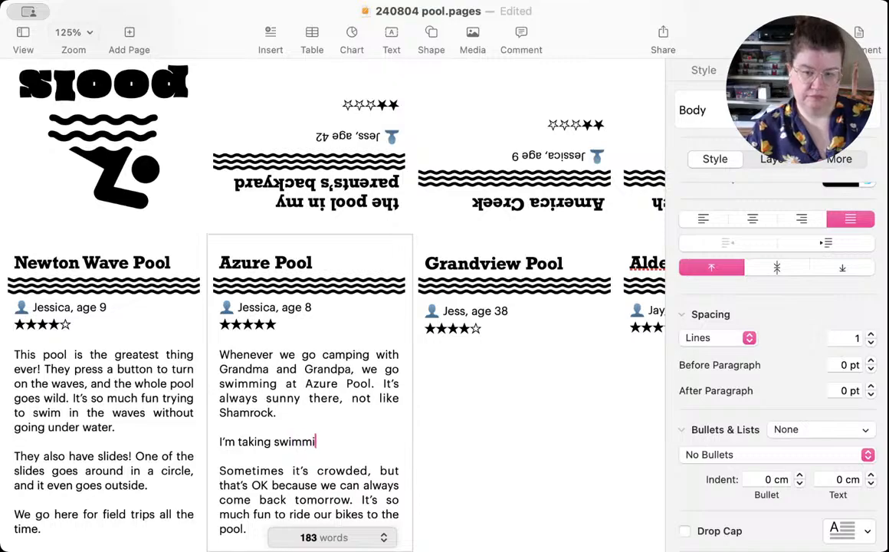
type("ng lessons a")
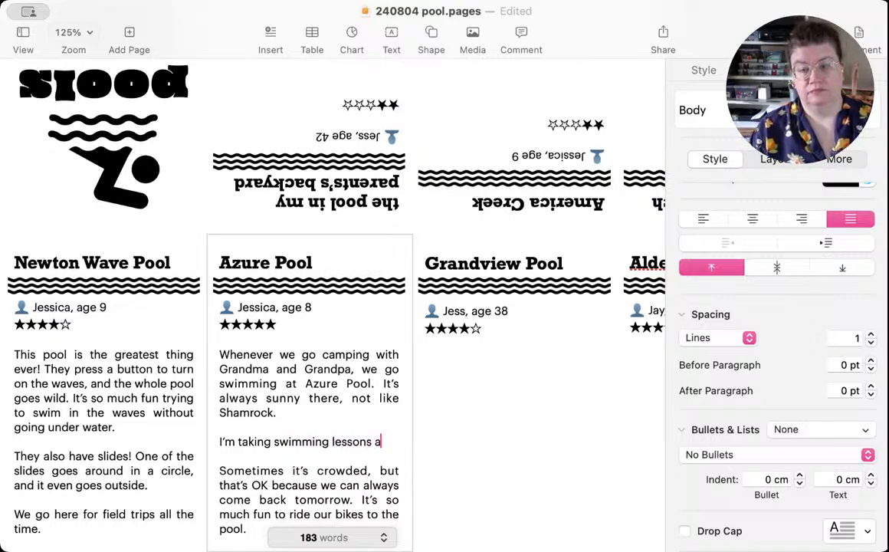
type("nd learning")
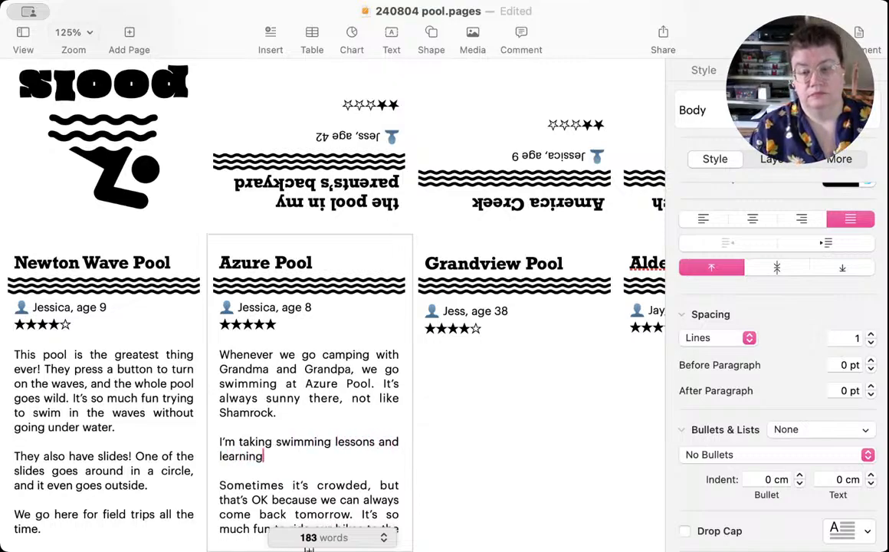
type(" a lot.")
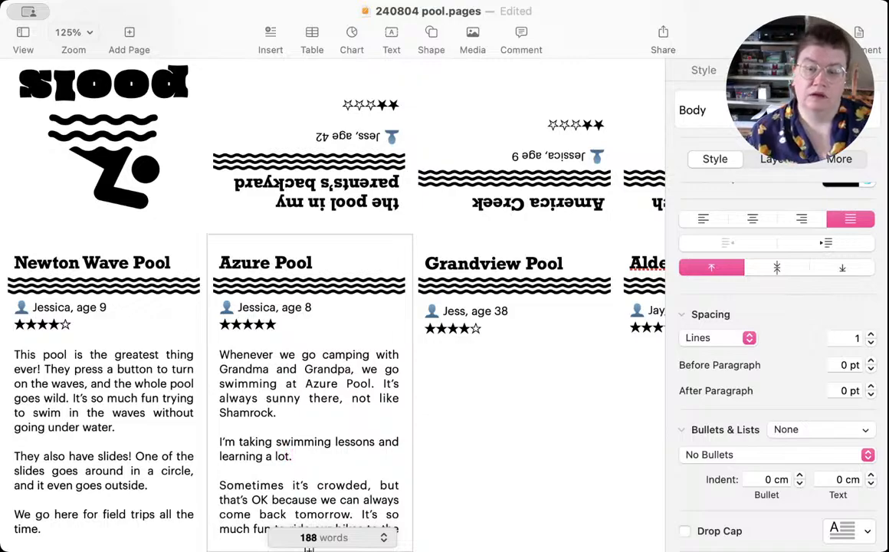
Step: Join the "Sometimes it's crowded" paragraph onto the end of the swimming lessons sentence
left_click(220, 486)
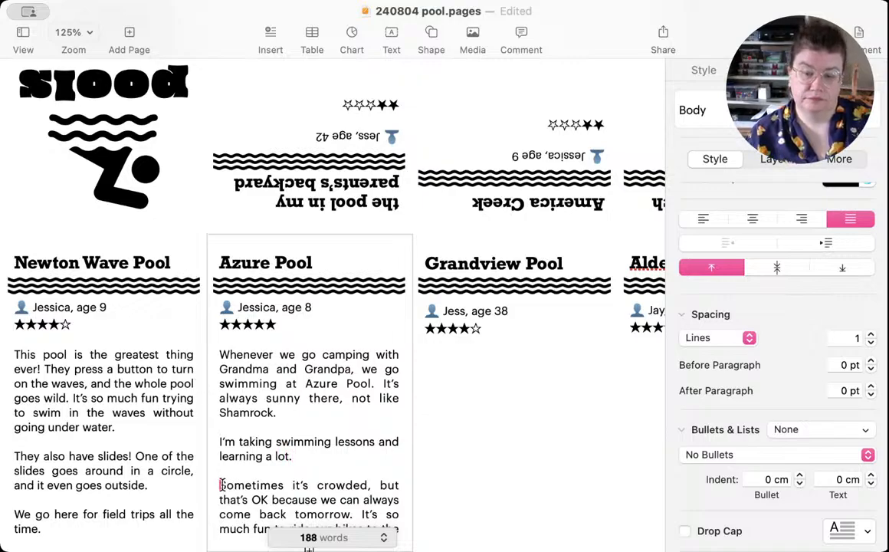
key("BackSpace")
key("BackSpace")
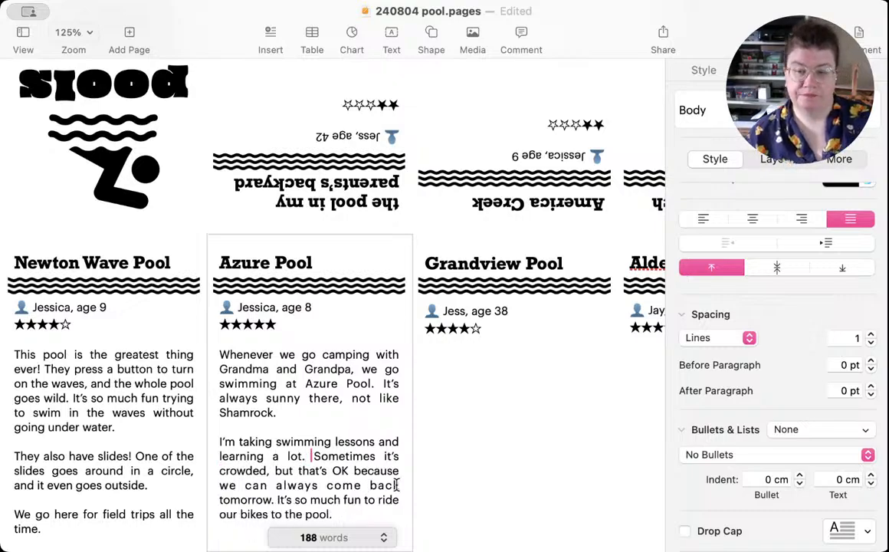
Step: Replace "it's" with "Azure is" in the "Sometimes it's crowded" sentence of the Azure Pool review
double_click(389, 456)
type("A")
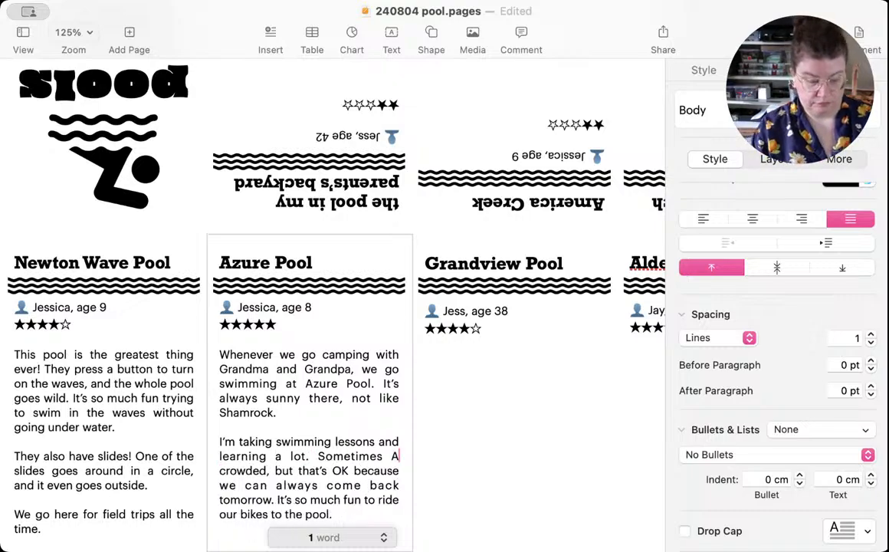
type("zure is")
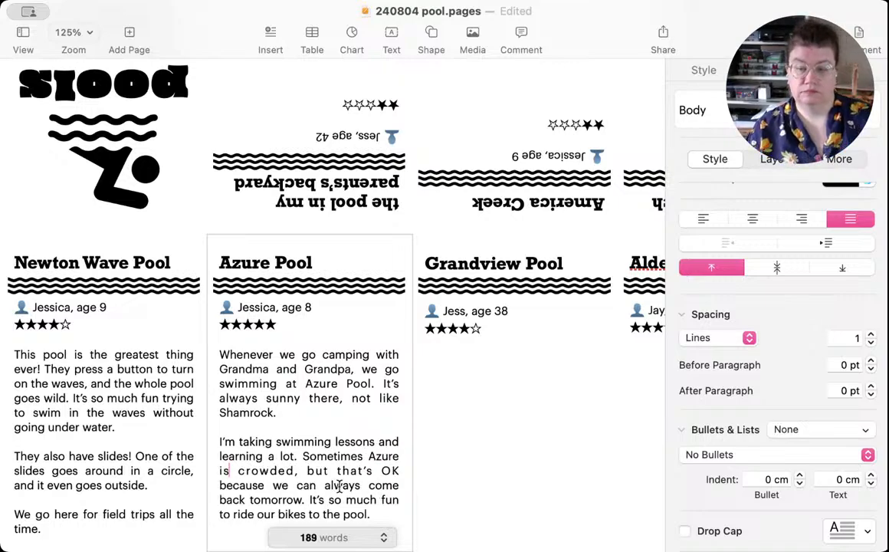
Step: Add a blank line and an empty paragraph below the Grandview Pool star rating, save the document, and switch to another app
left_click(497, 434)
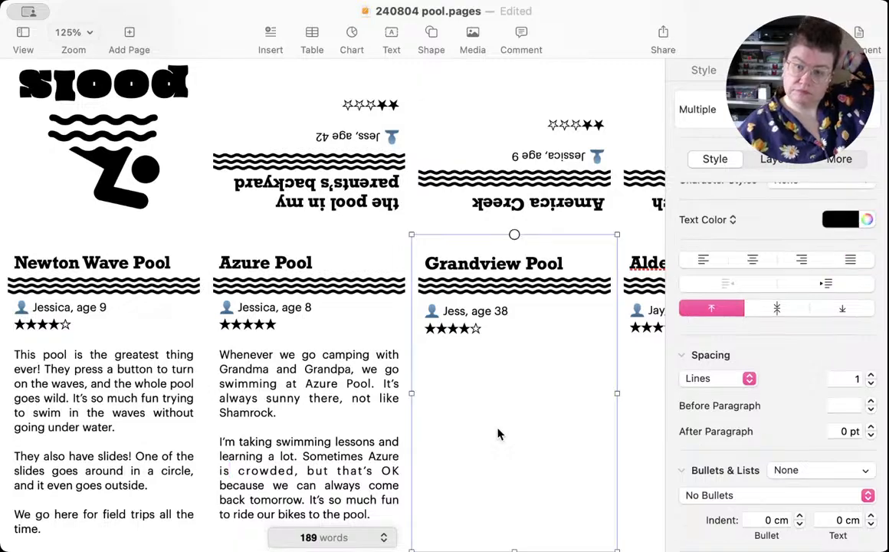
left_click(473, 414)
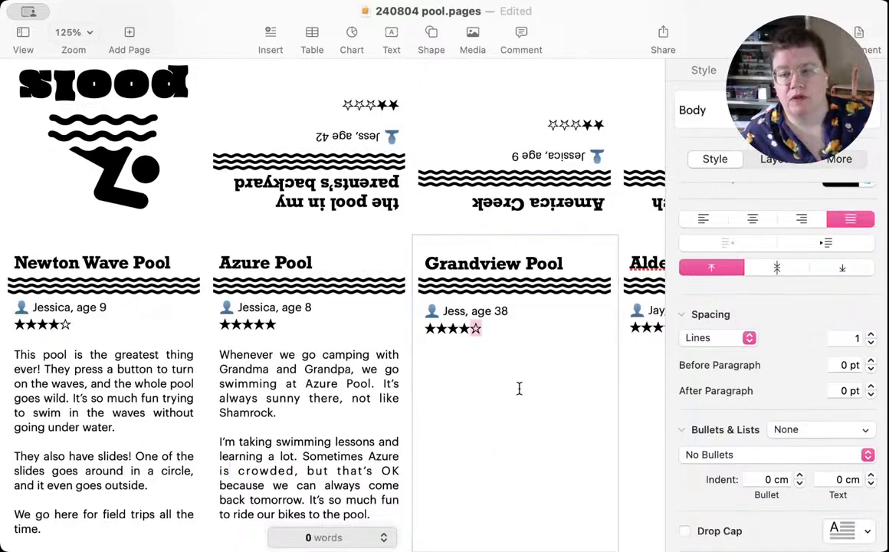
left_click(498, 411)
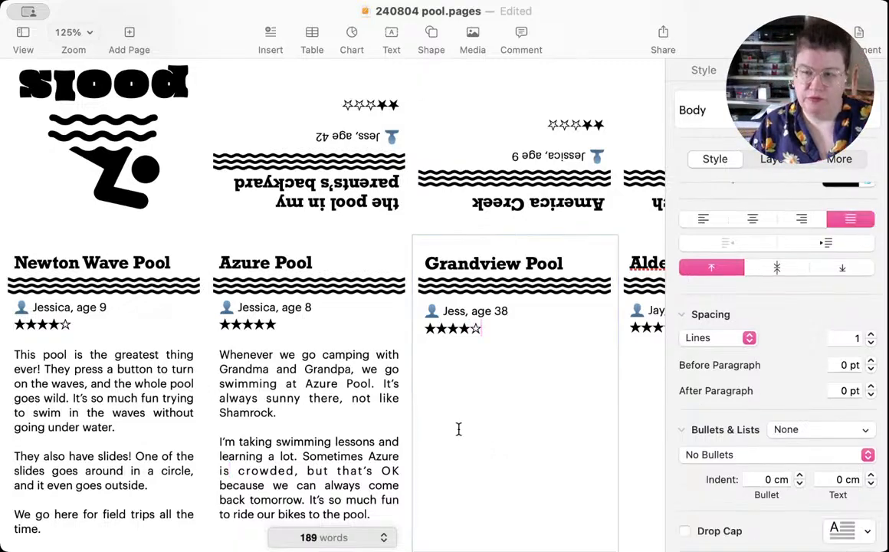
key("Return")
key("Return")
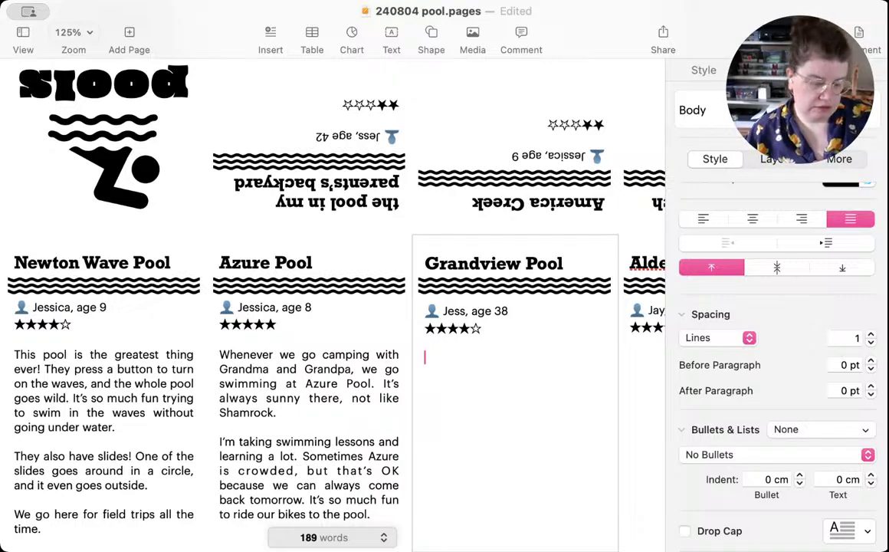
key("super+s")
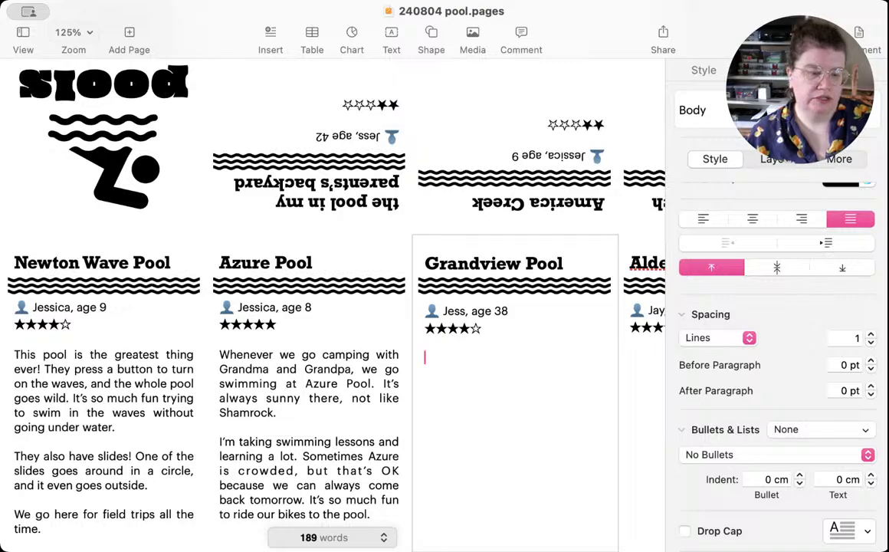
key("super+Tab")
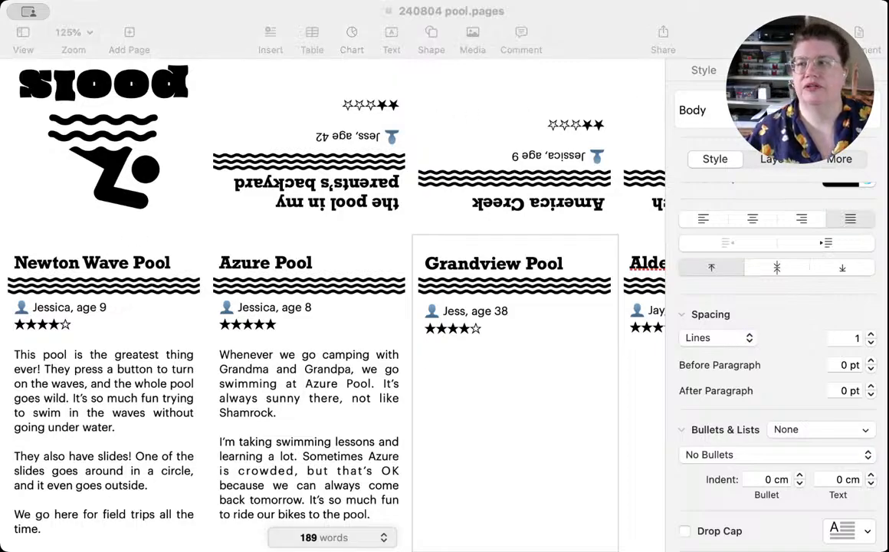
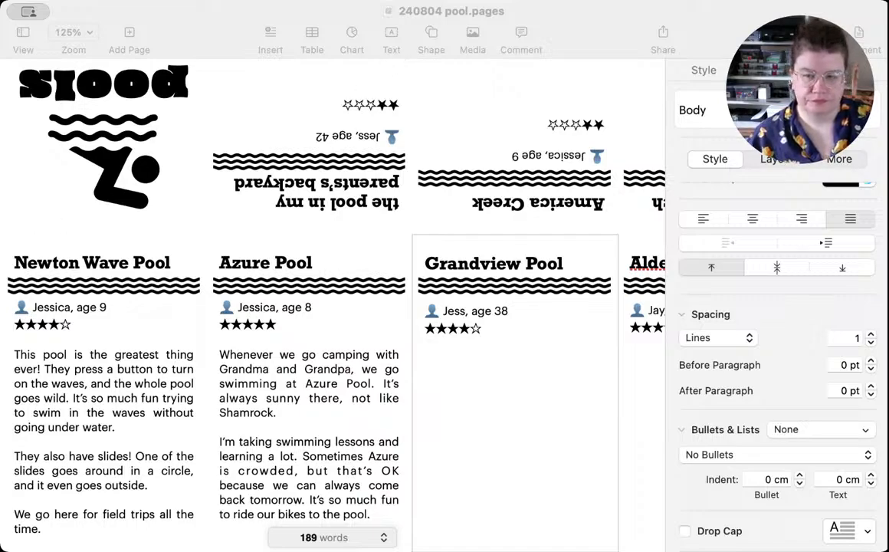
Step: Change the reviewer's age in the Grandview Pool panel to 34
left_click(310, 462)
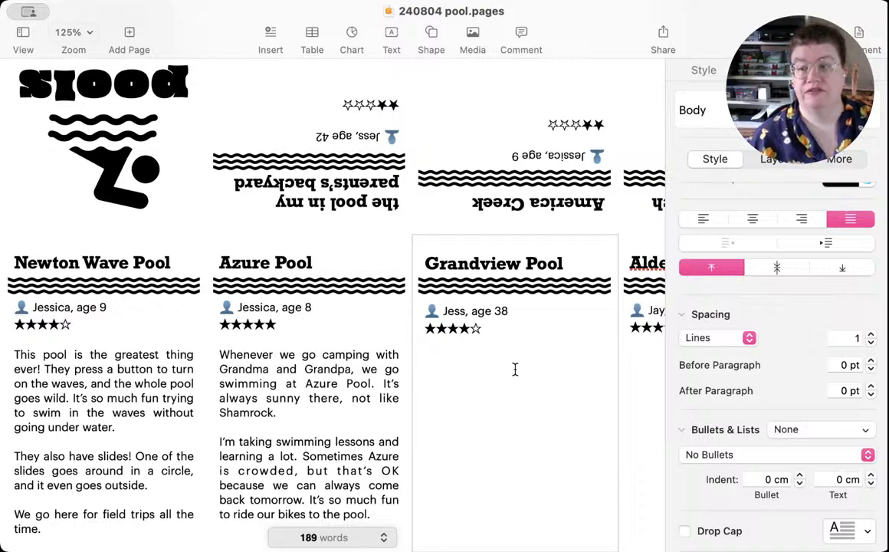
double_click(501, 309)
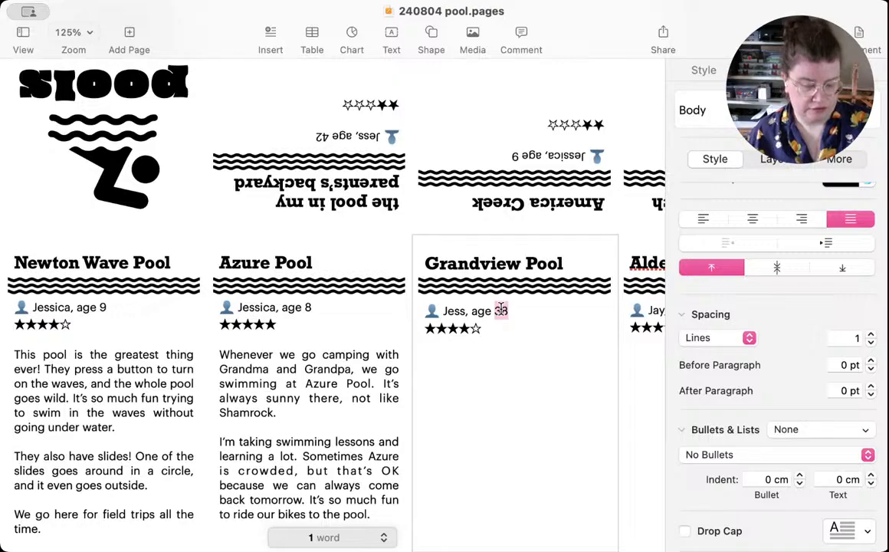
type("34")
Step: Begin the Grandview Pool review in the empty paragraph below the star rating with "This pool is brand new"
left_click(458, 361)
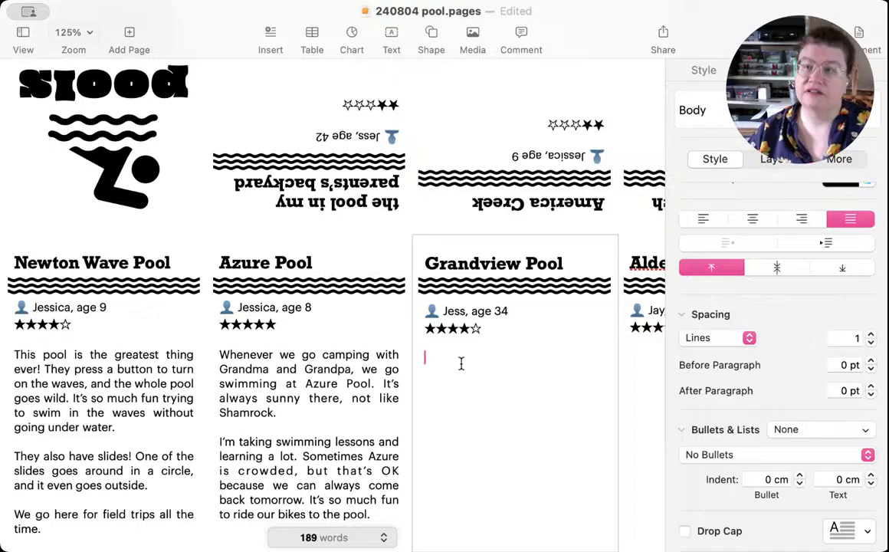
left_click(460, 363)
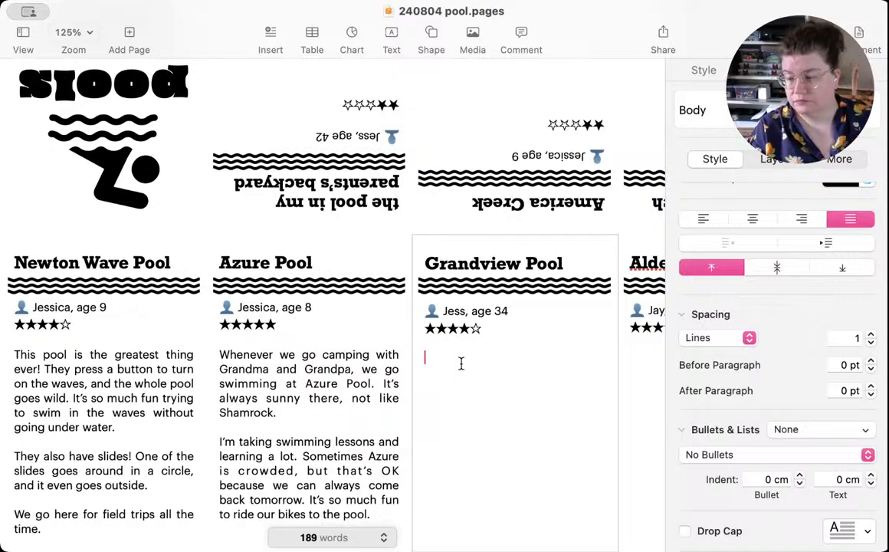
type("Th")
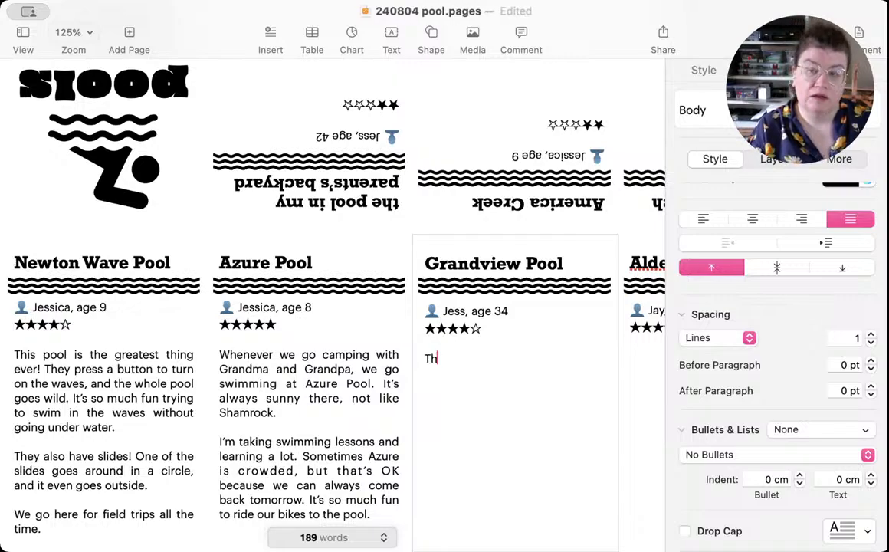
type("is po")
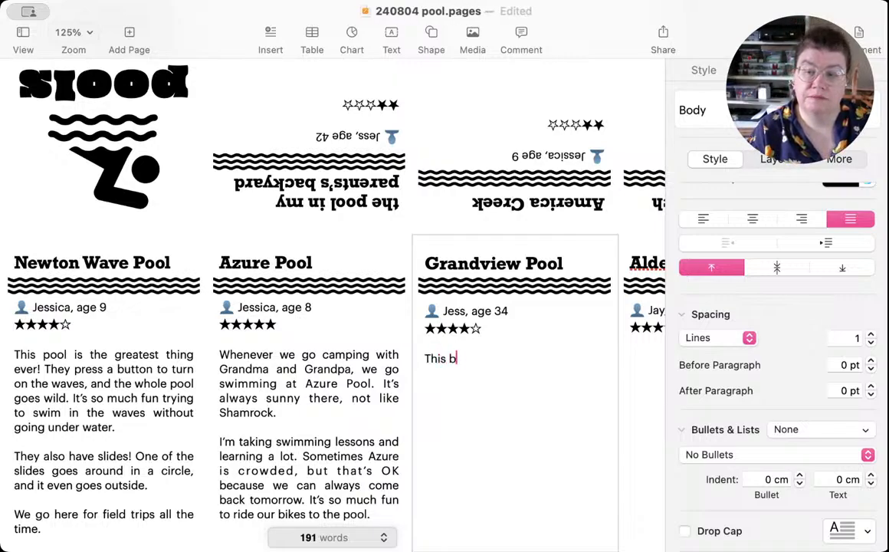
type("ol is br")
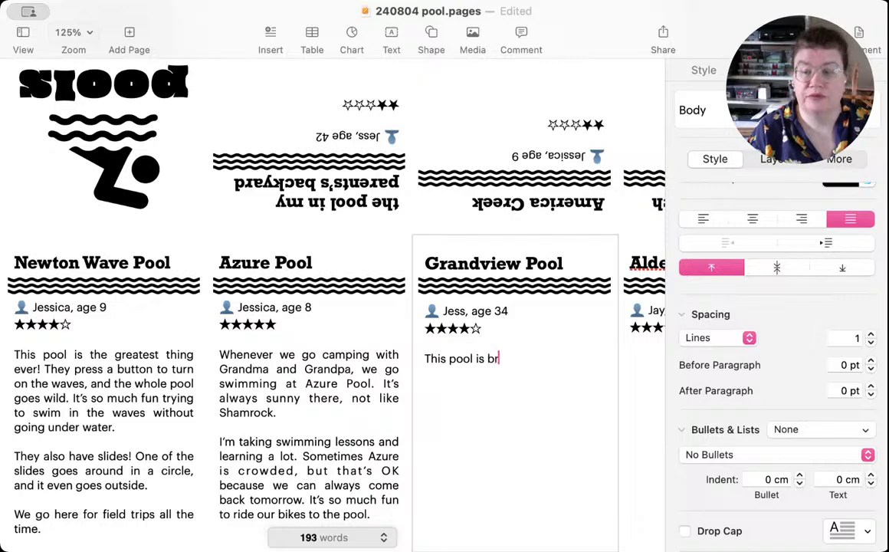
type("and new,")
key("BackSpace")
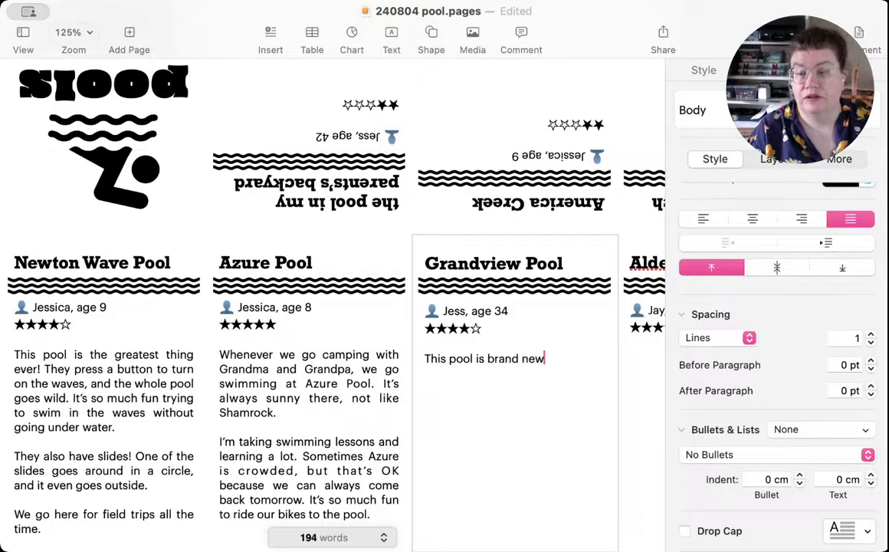
type("and so")
key("BackSpace")
key("BackSpace")
key("BackSpace")
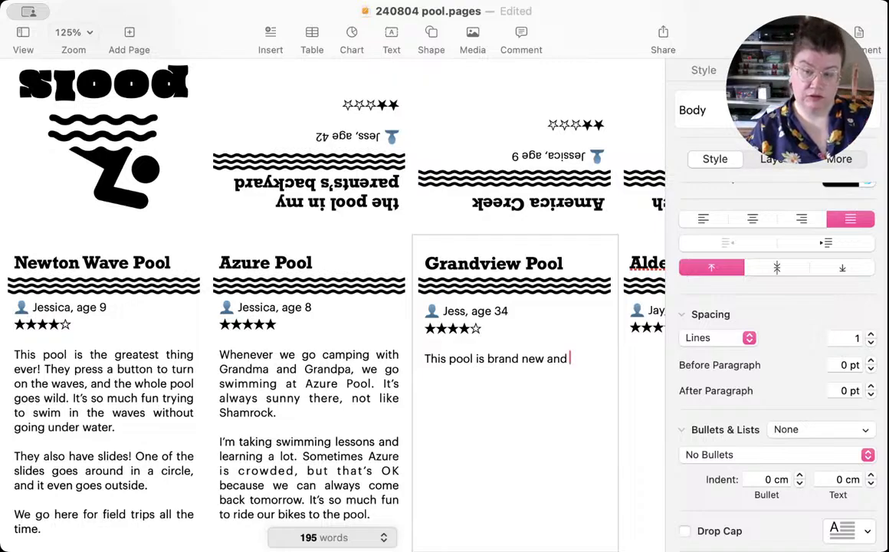
key("BackSpace")
key("BackSpace")
key("BackSpace")
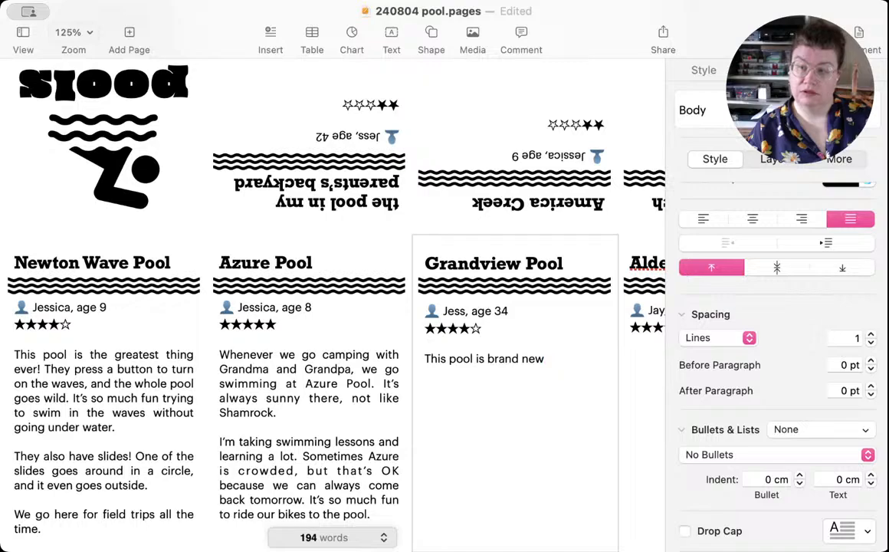
Step: Complete the opening sentence of the Grandview Pool review with "and a beautiful facility."
type("and beaus")
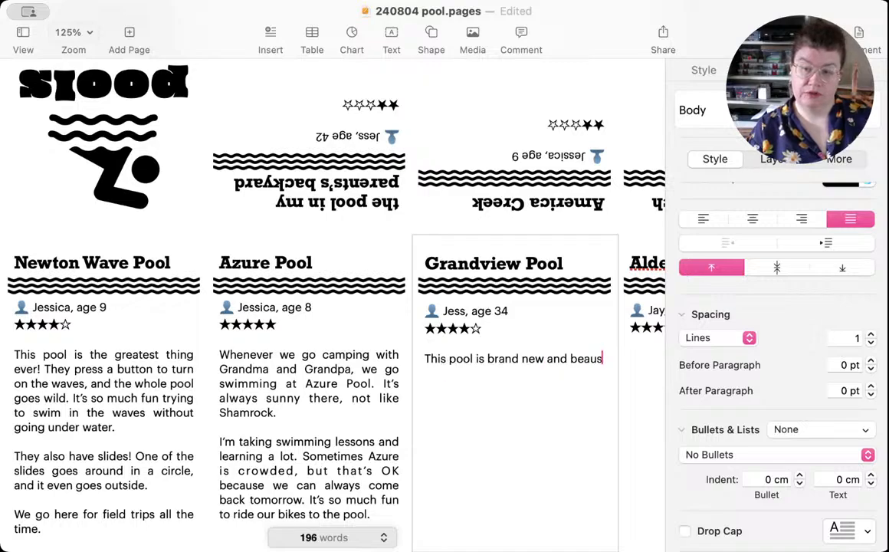
key("BackSpace")
key("BackSpace")
key("BackSpace")
key("BackSpace")
key("BackSpace")
type("a")
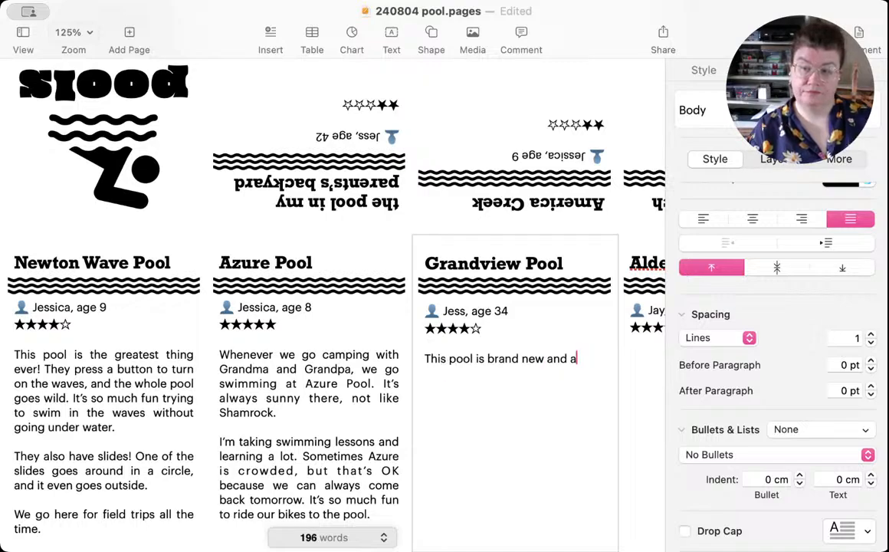
type(" beauti")
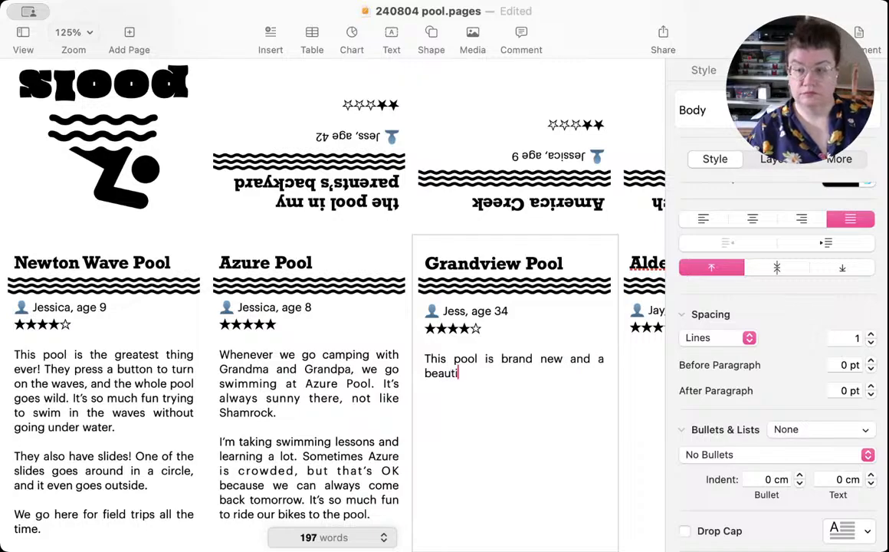
type("ful faci")
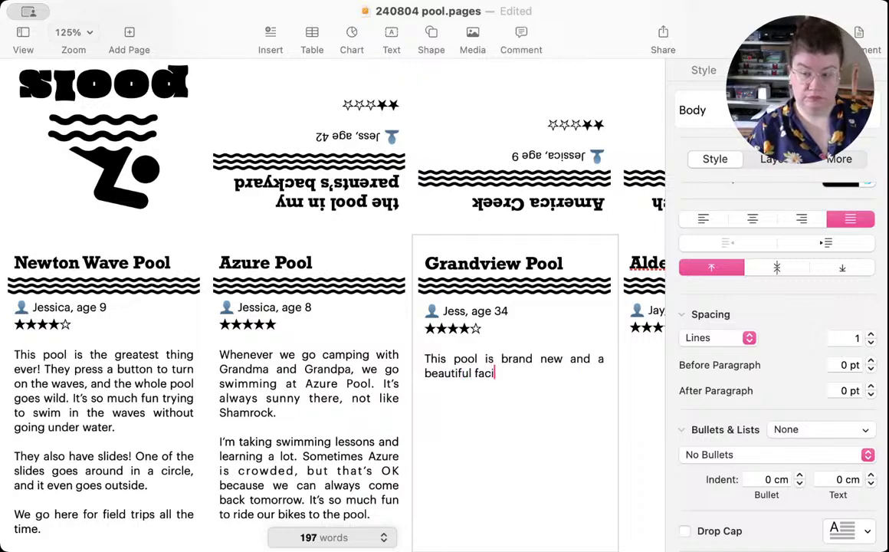
type("lity.")
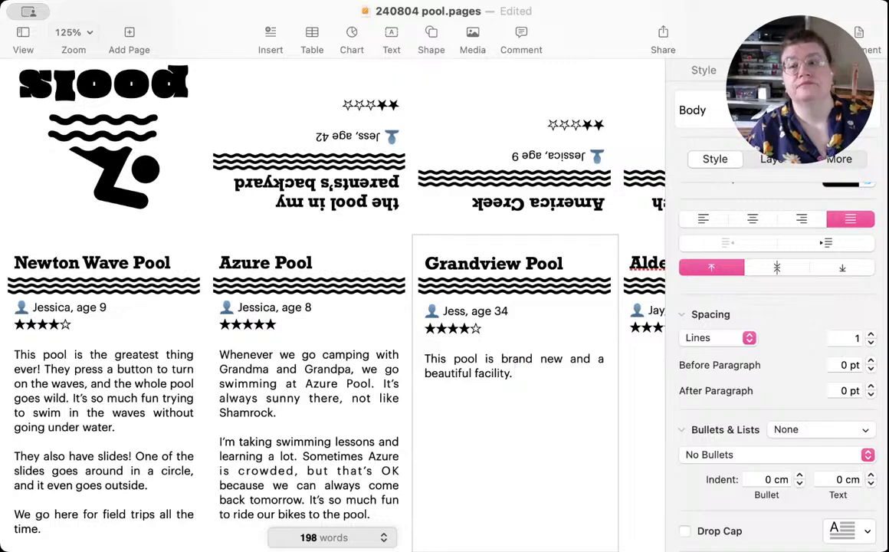
type(" But")
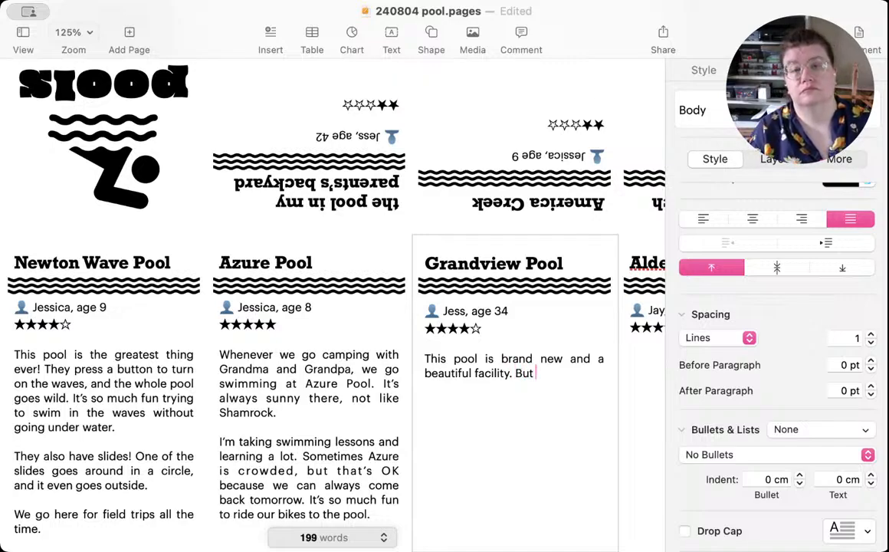
type(" wow is i")
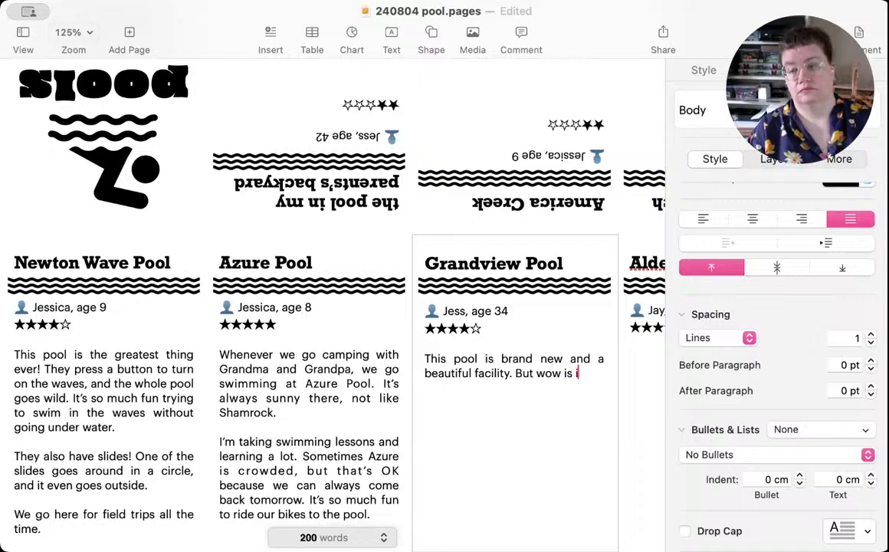
type("t crowded. ")
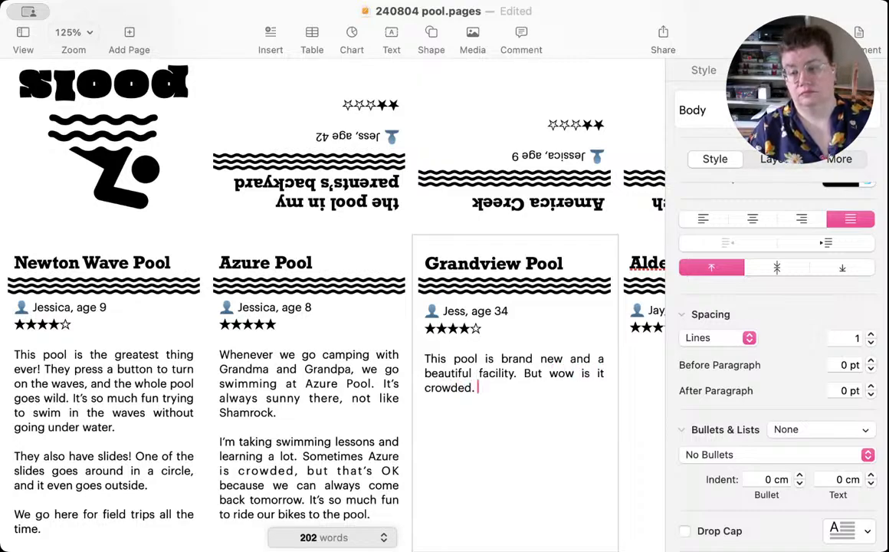
type("I underst")
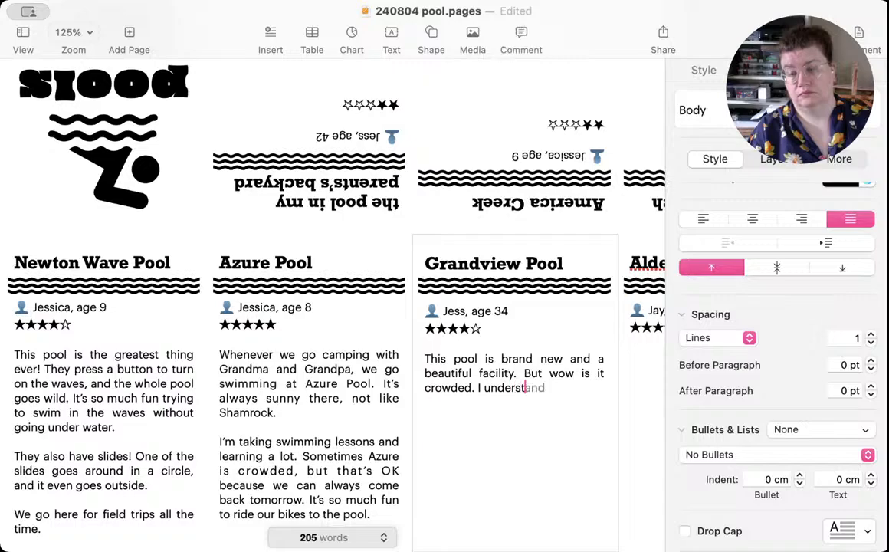
type("and because i")
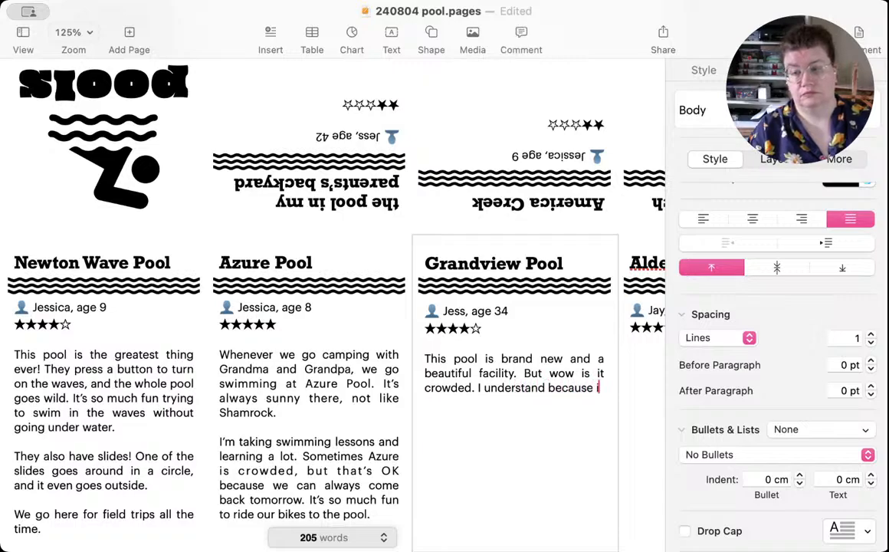
type("t's")
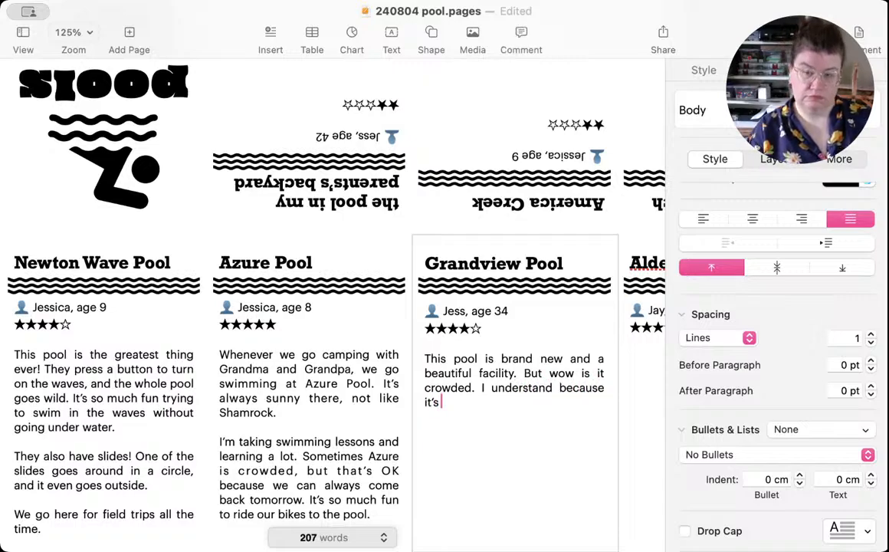
type(" designe")
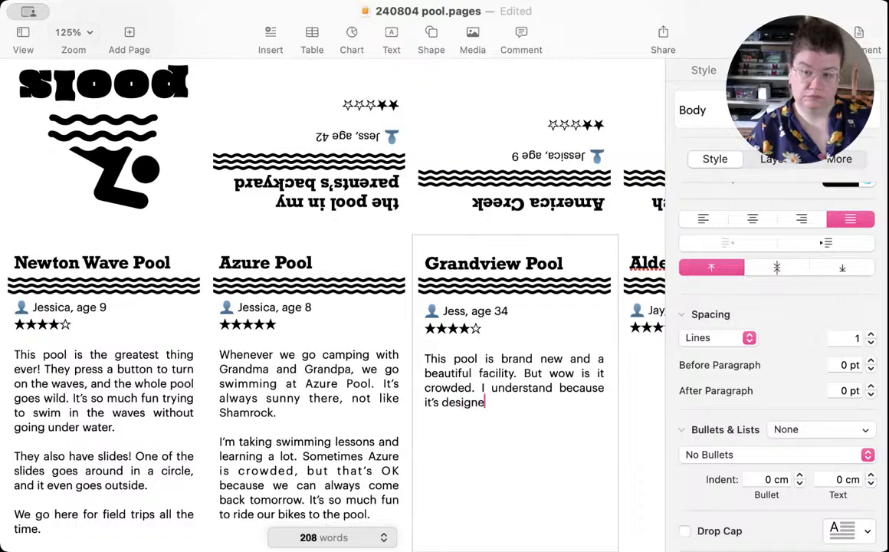
type("d for kids.")
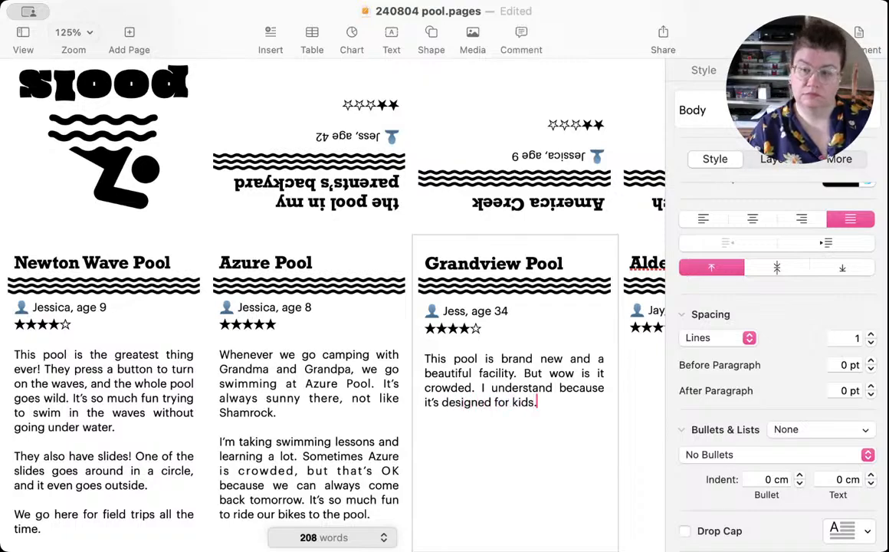
type(" There ")
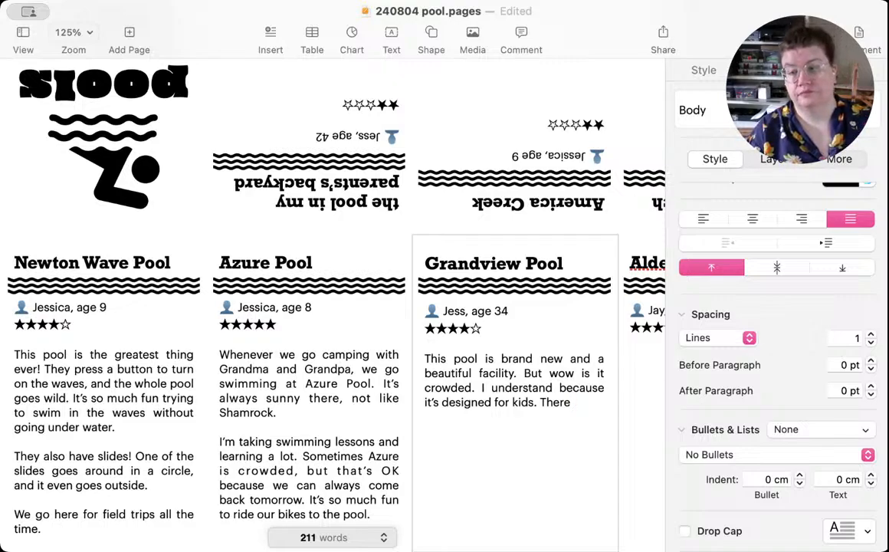
type("are sl")
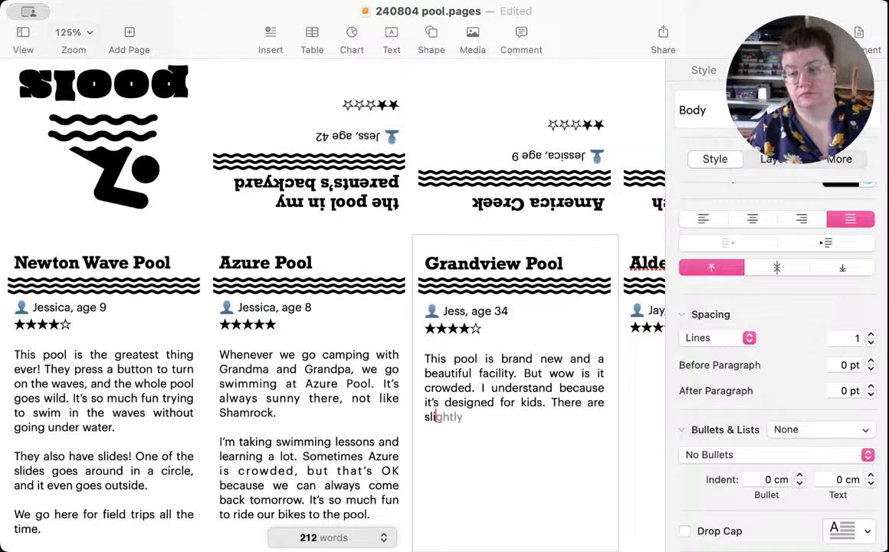
type("ides and s")
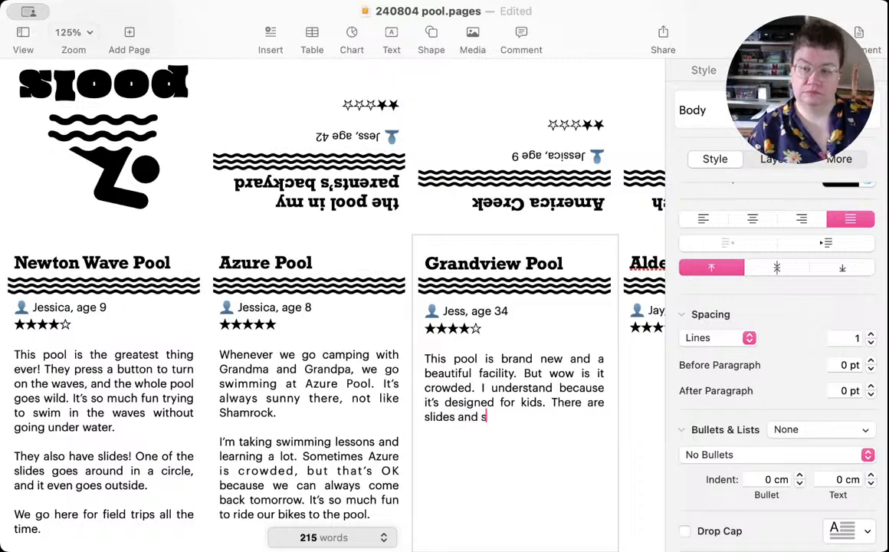
type("hallow pla")
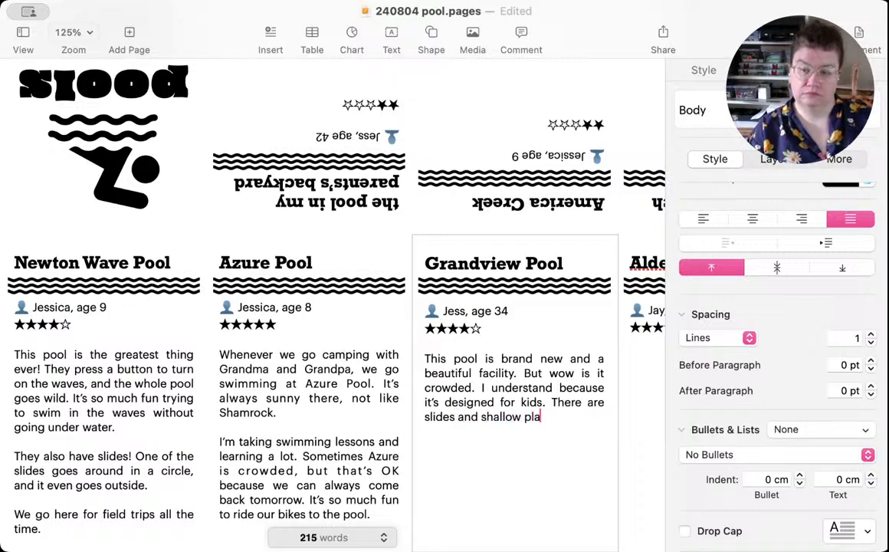
type("y areas, ")
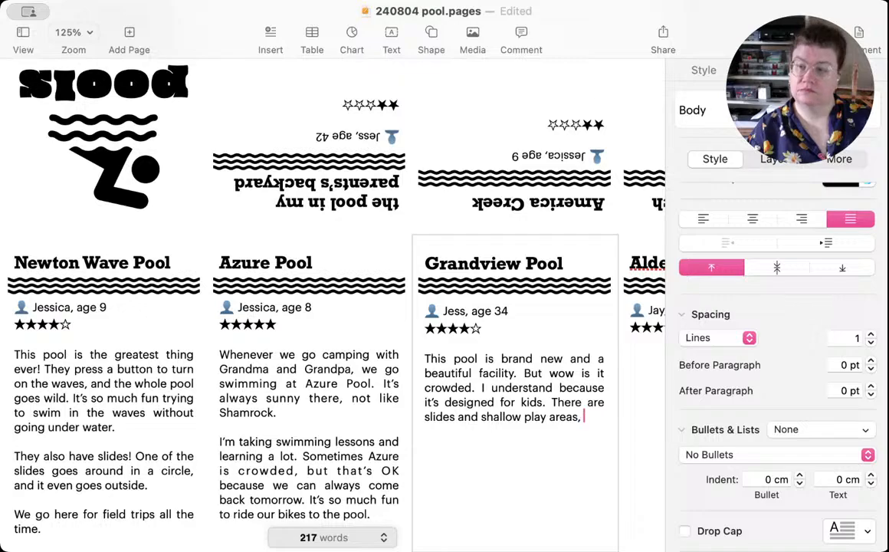
type("and")
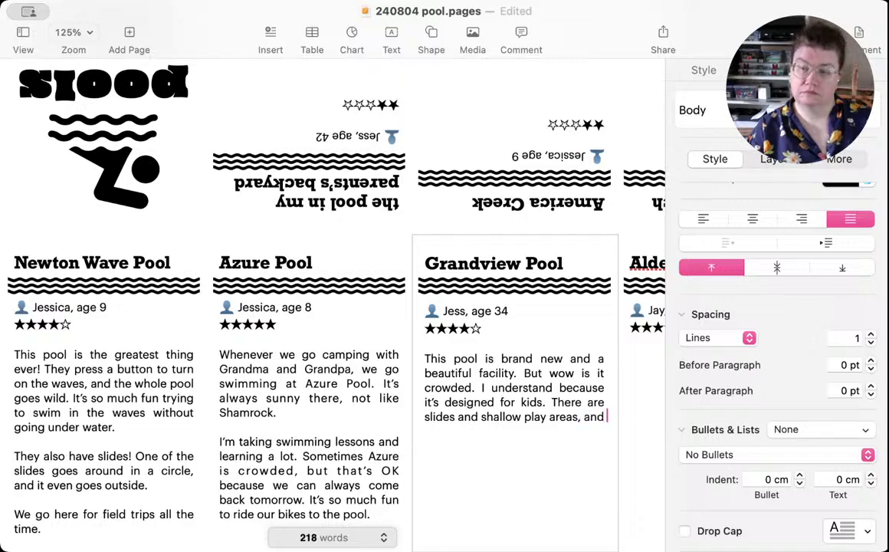
Step: Extend the Grandview Pool review with "There are slides and shallow play areas"
key("BackSpace")
key("BackSpace")
key("BackSpace")
key("BackSpace")
key("BackSpace")
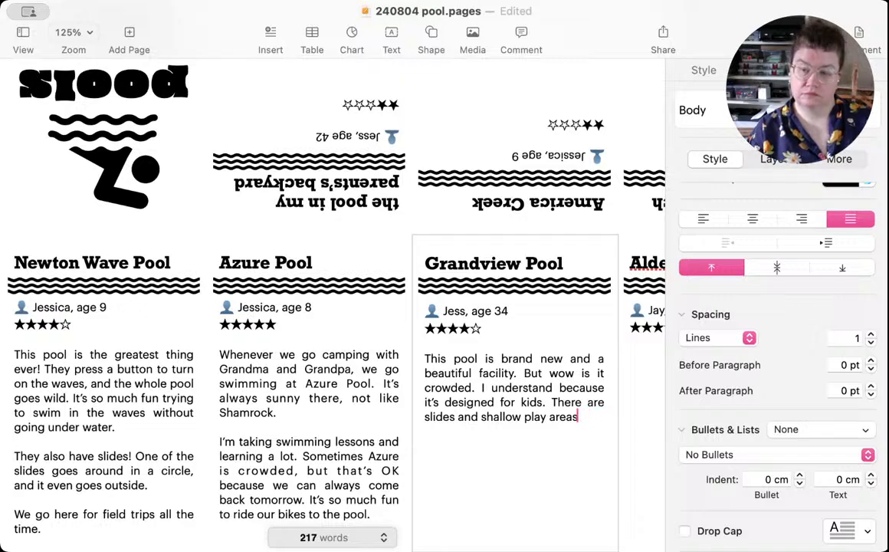
Step: End the play areas sentence in the Grandview Pool review and add "There are diving boards and lanes for training."
type(". There are ")
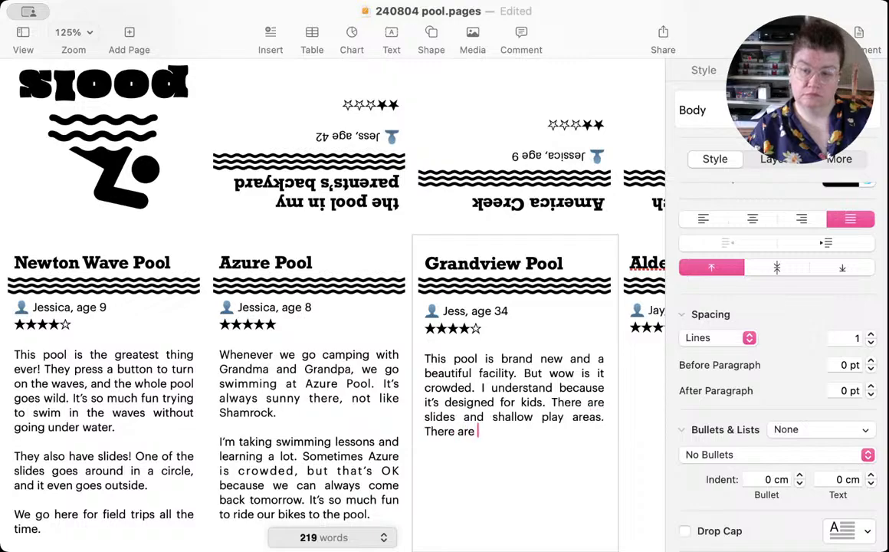
type("diving bou")
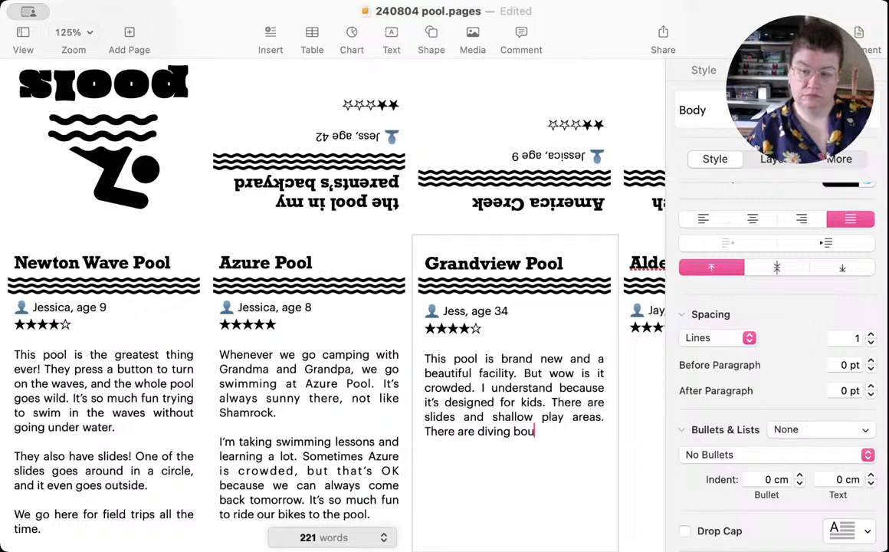
key("BackSpace")
key("BackSpace")
key("BackSpace")
type("board")
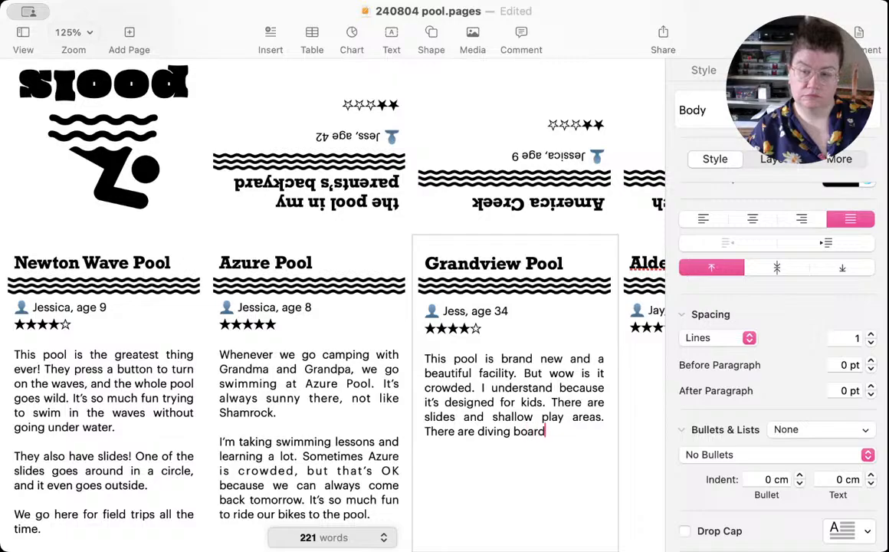
type("s and lanes f")
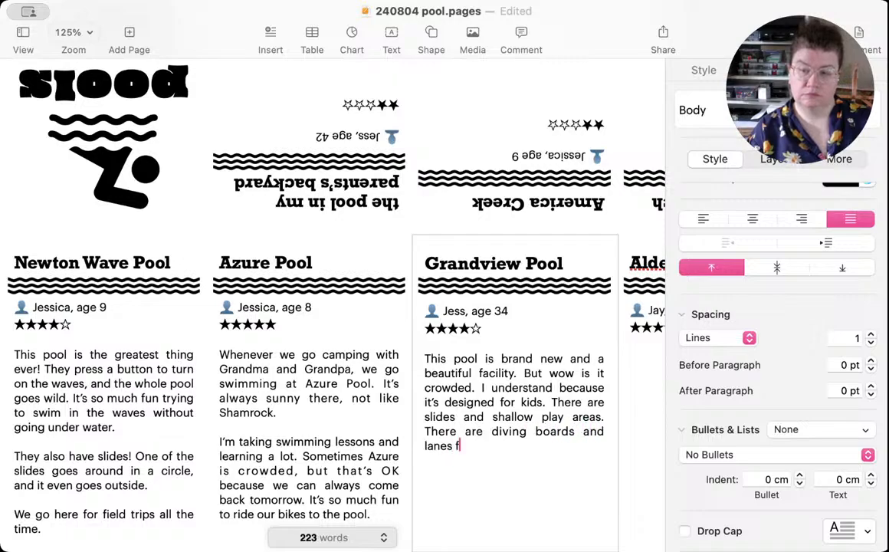
type("or train")
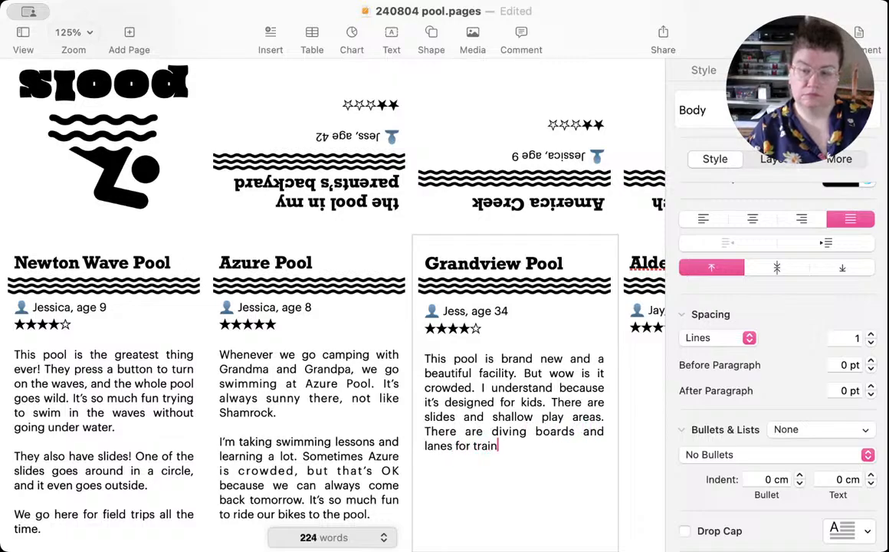
type("ing.")
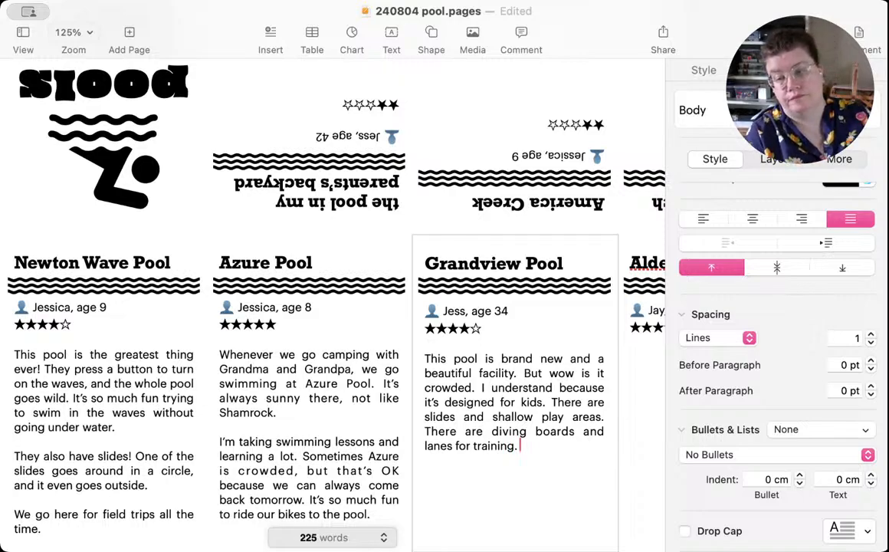
Step: Start a second paragraph in the Grandview Pool review with "But I love how big the pool is."
key("Return")
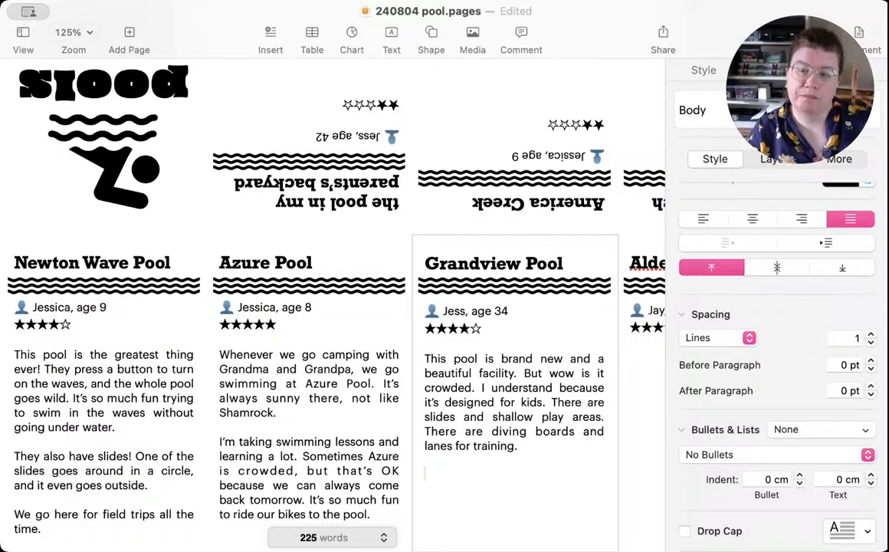
type("But I lo")
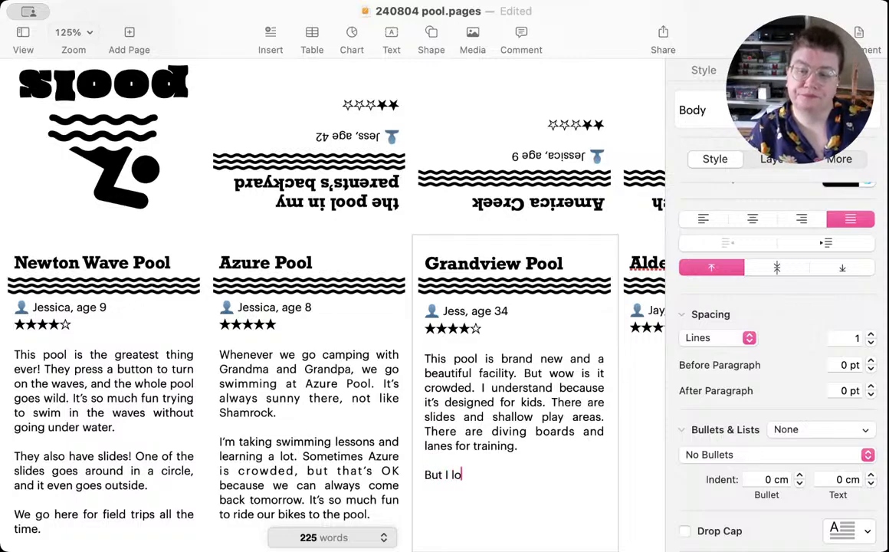
type("ve how bi")
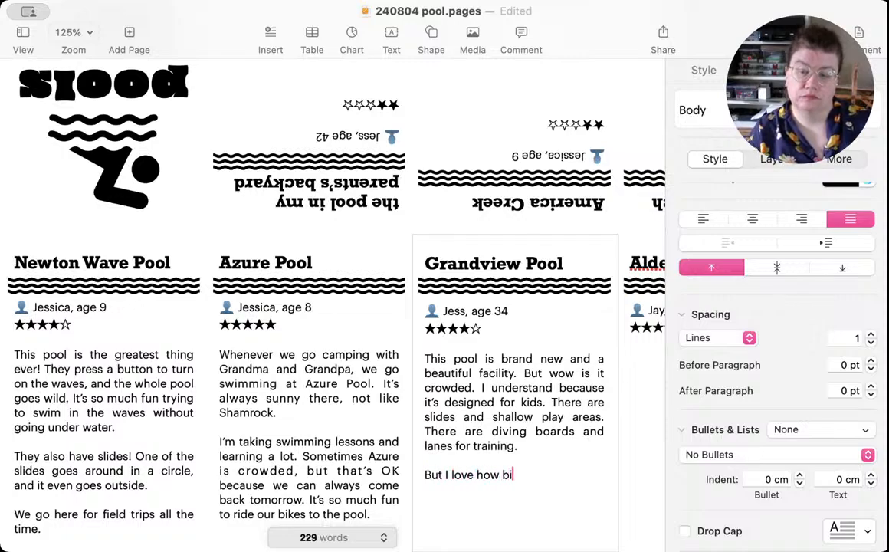
type("g the pool i")
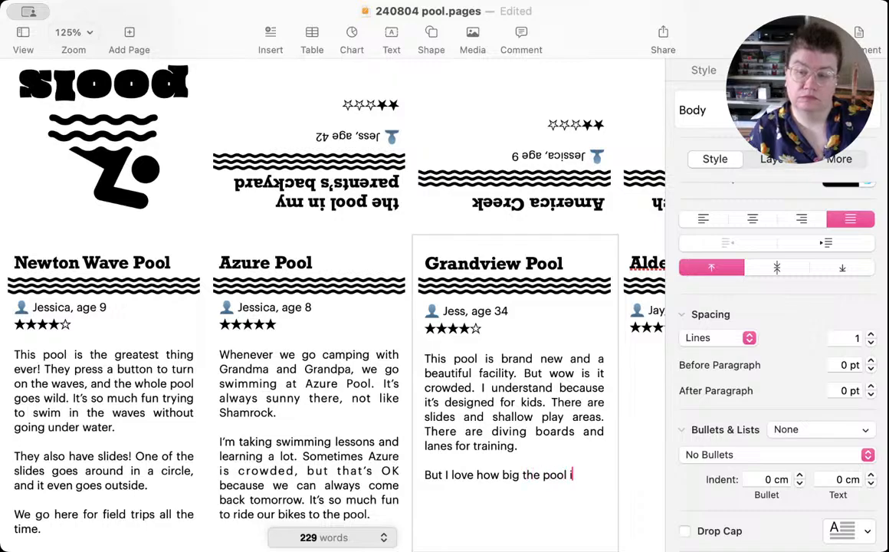
type("s. Re")
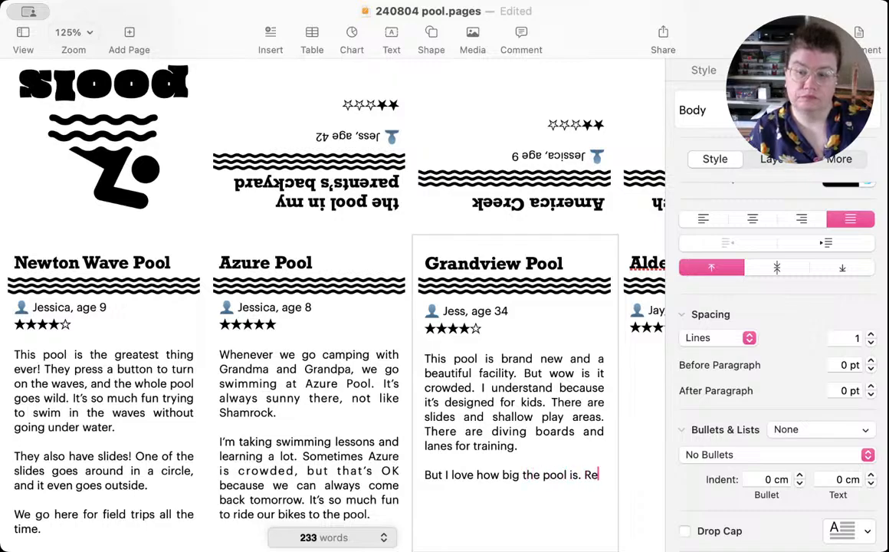
type("ally deep an")
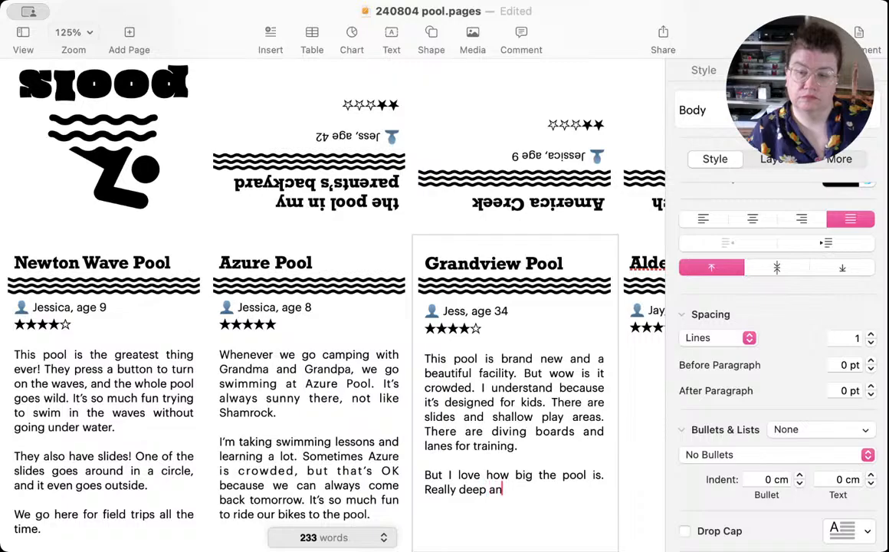
type("d if you ca")
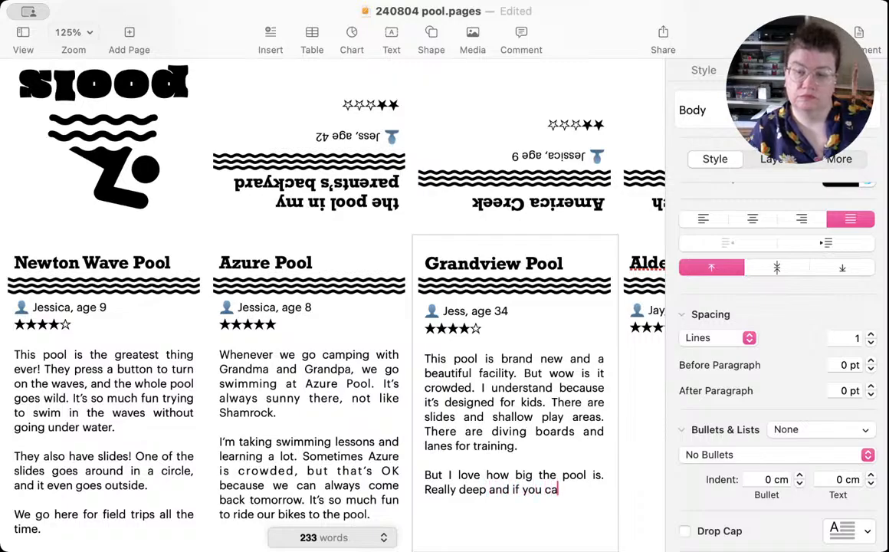
type("n get there on a ")
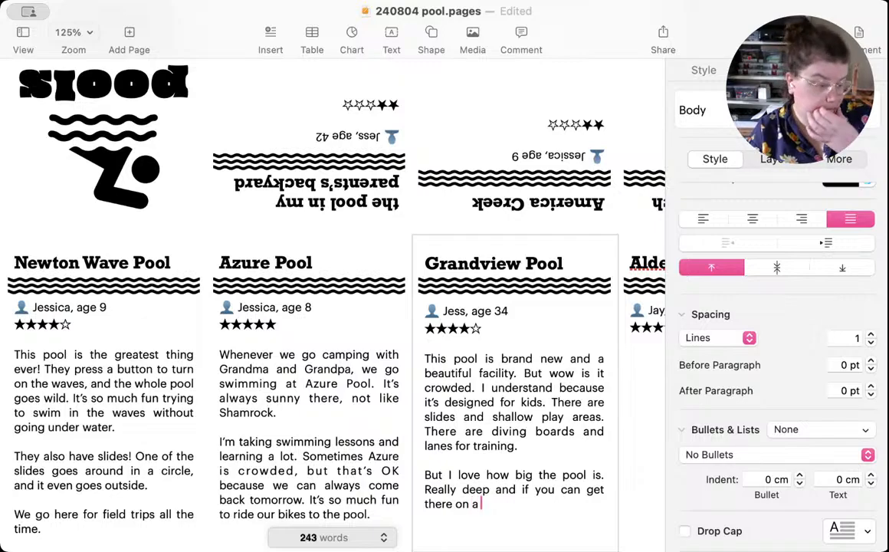
type("day w")
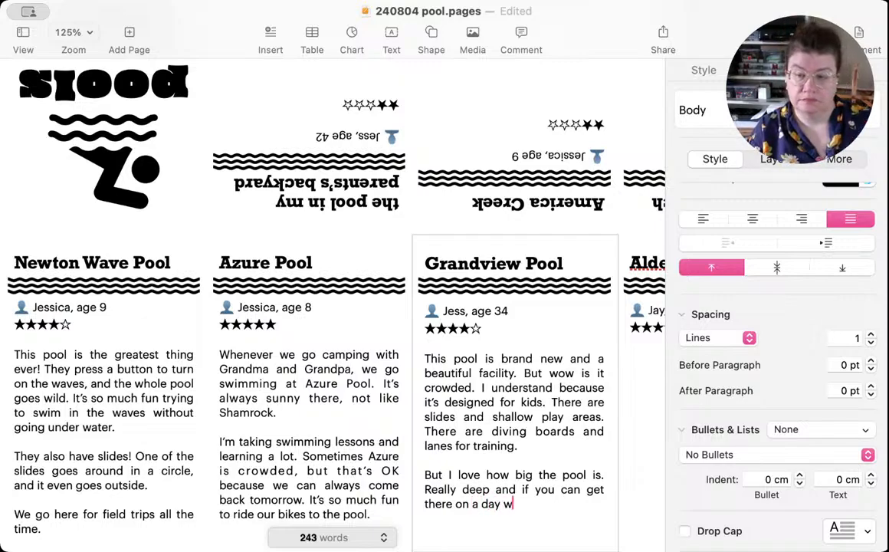
type("hen it's emptie")
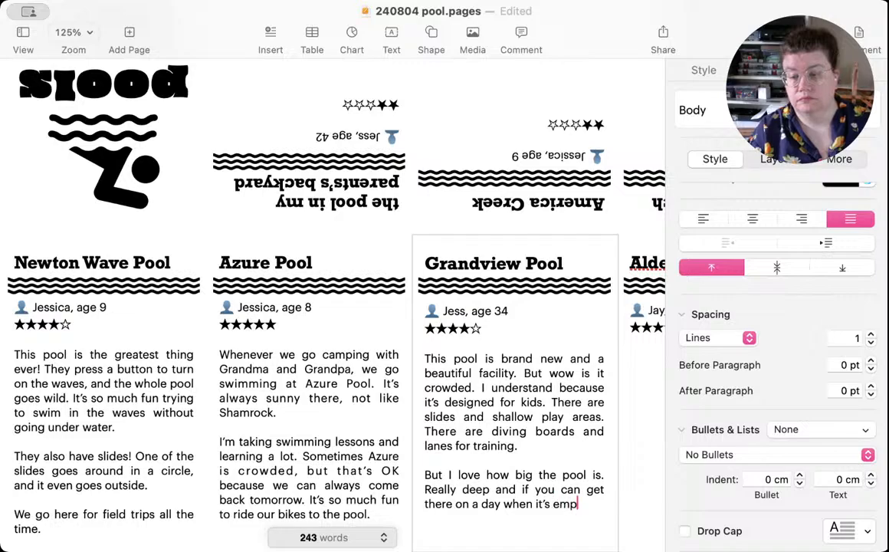
type("r, ")
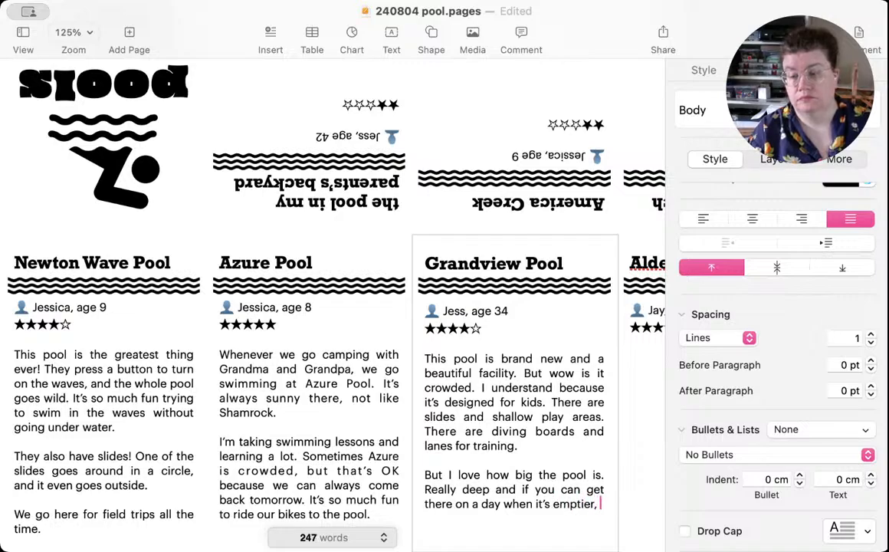
type("it")
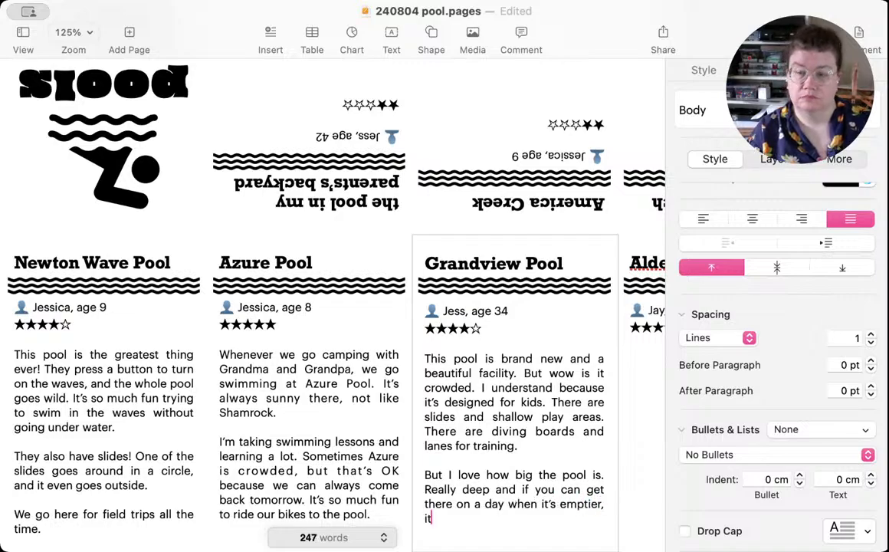
type("'s nice to")
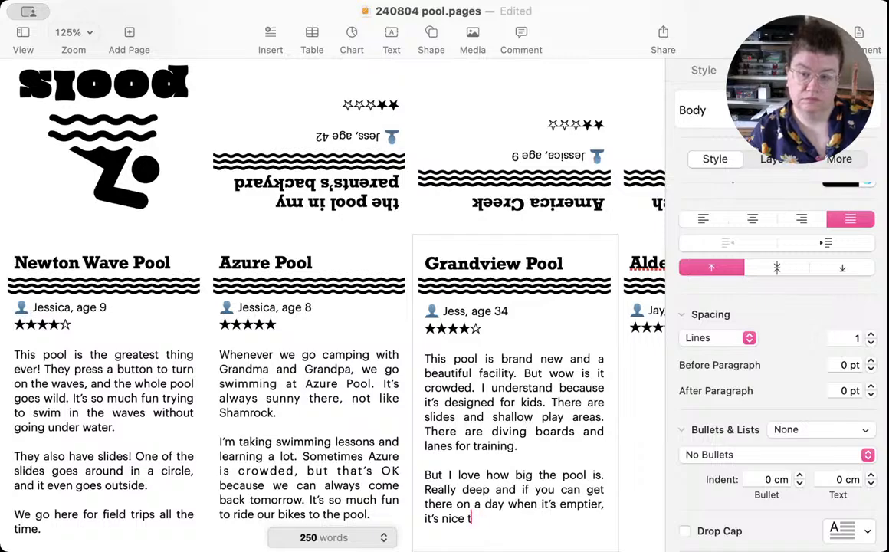
Step: Finish the Grandview Pool review with "it's nice for a leisurely paddle."
key("BackSpace")
type("for a ")
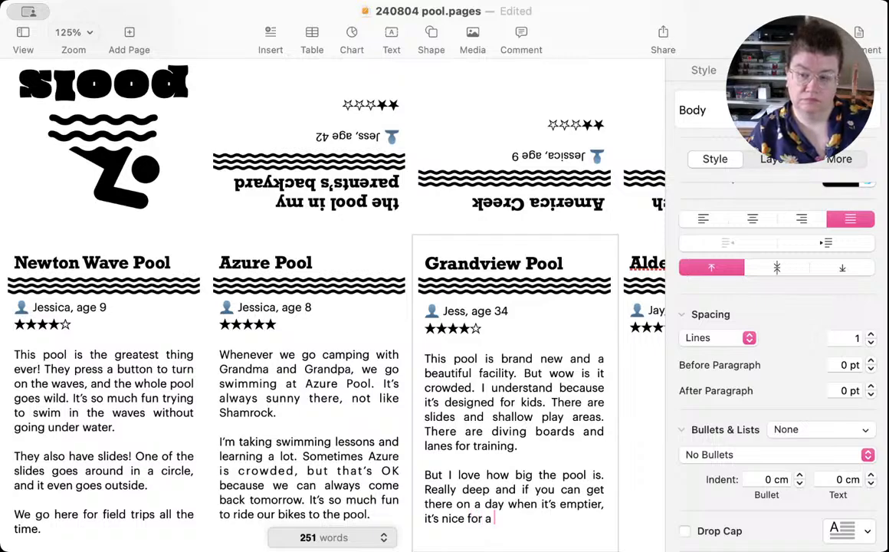
type("leisu")
type("r")
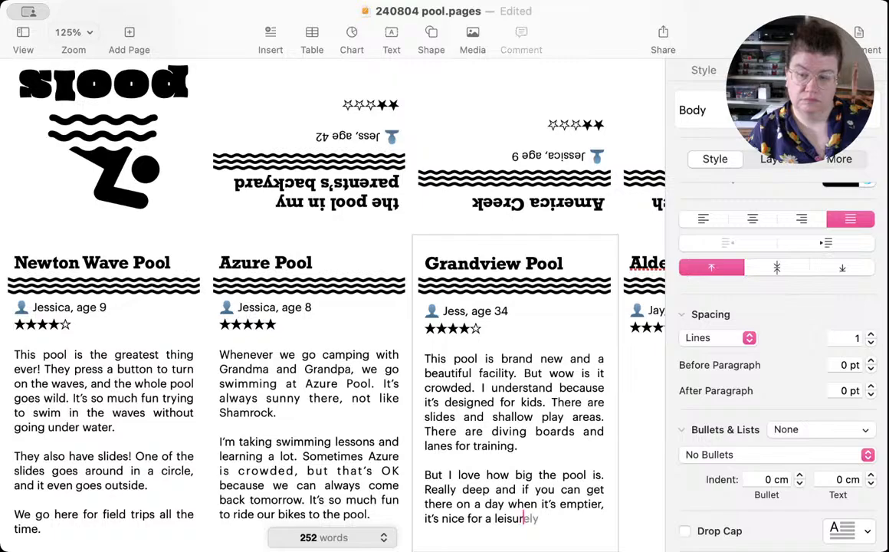
type("ely paddle")
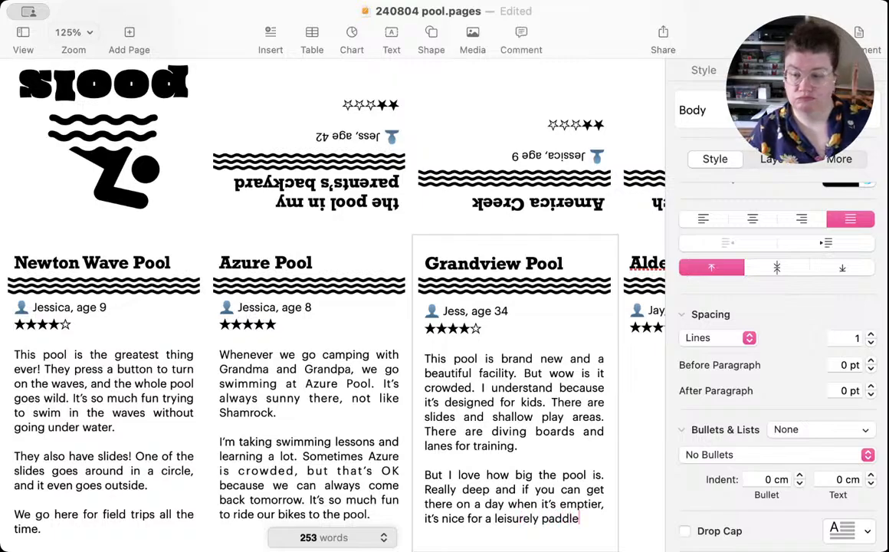
type(".")
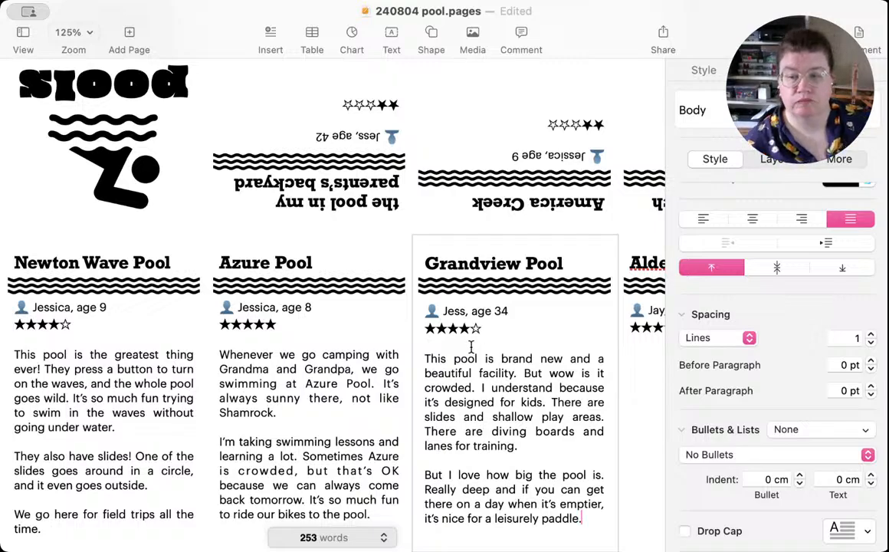
Step: Start a new paragraph below the star rating in the Aldergrove Lake panel and save the document
scroll(512, 390, "right", 5)
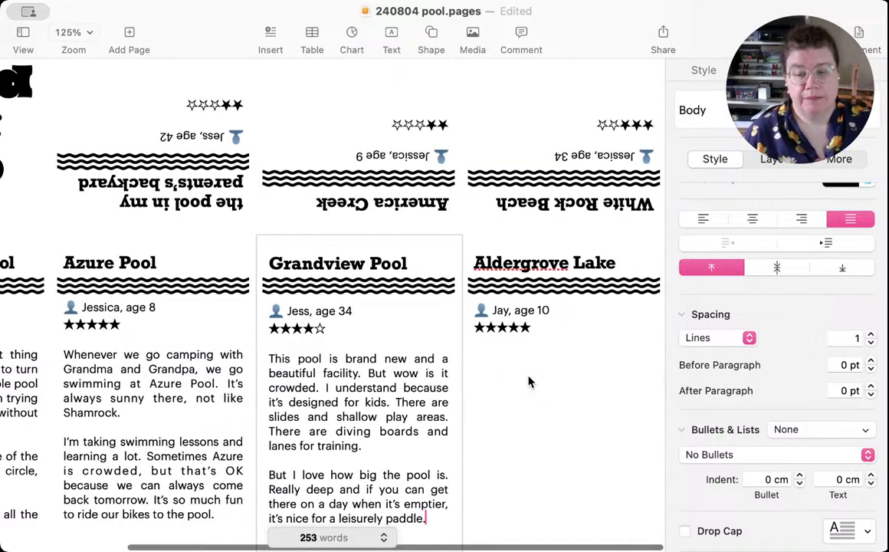
left_click(529, 380)
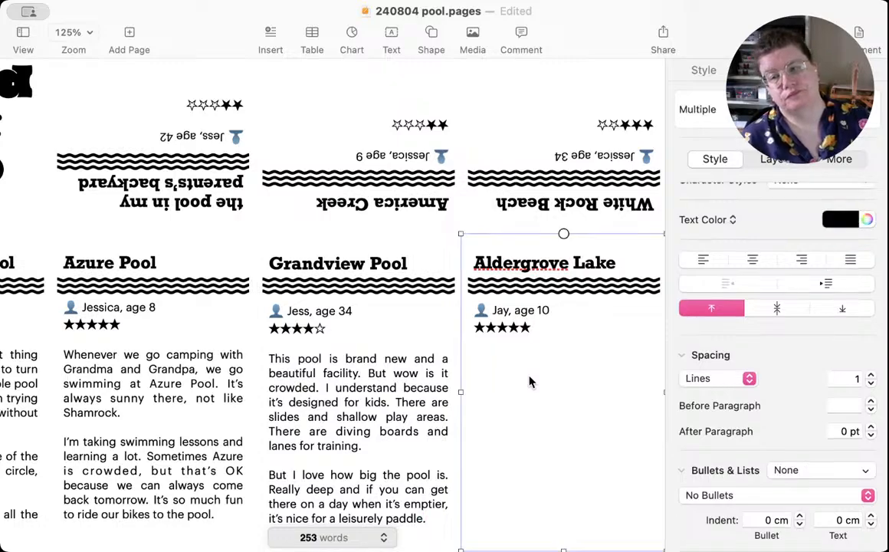
left_click(485, 377)
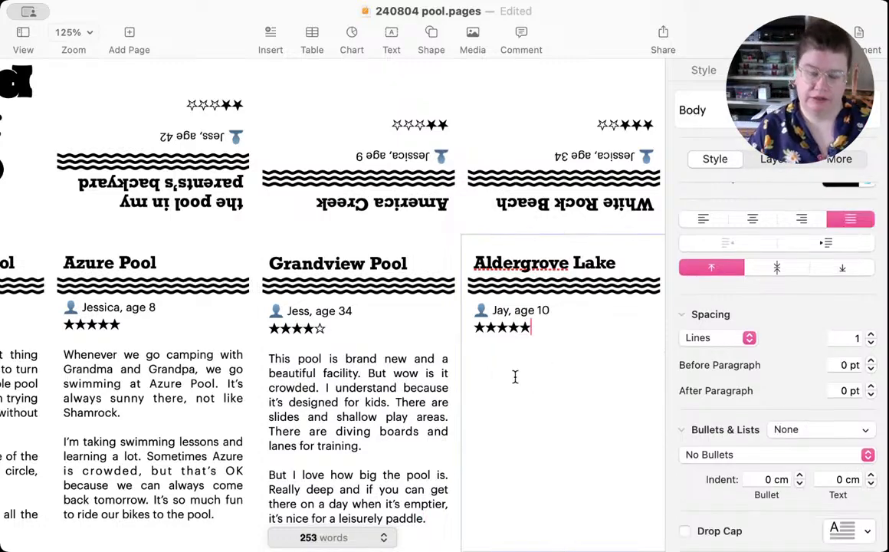
key("Return")
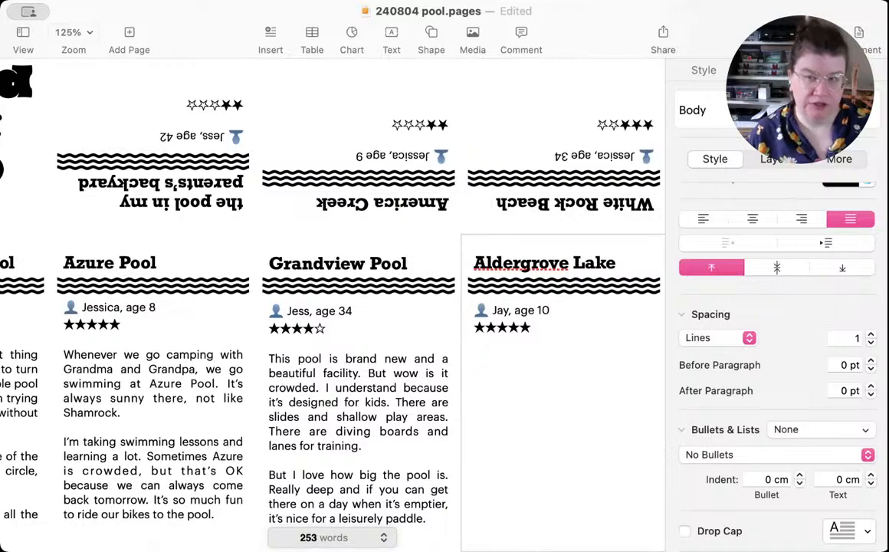
key("super+s")
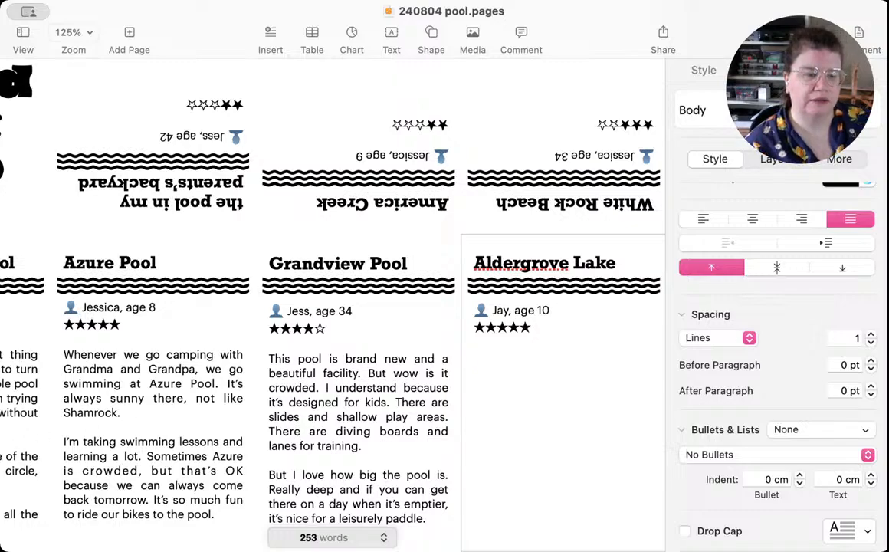
Step: Start the Aldergrove Lake review below the star rating with "I could spend all day at Aldergrove Lake."
key("super+Tab")
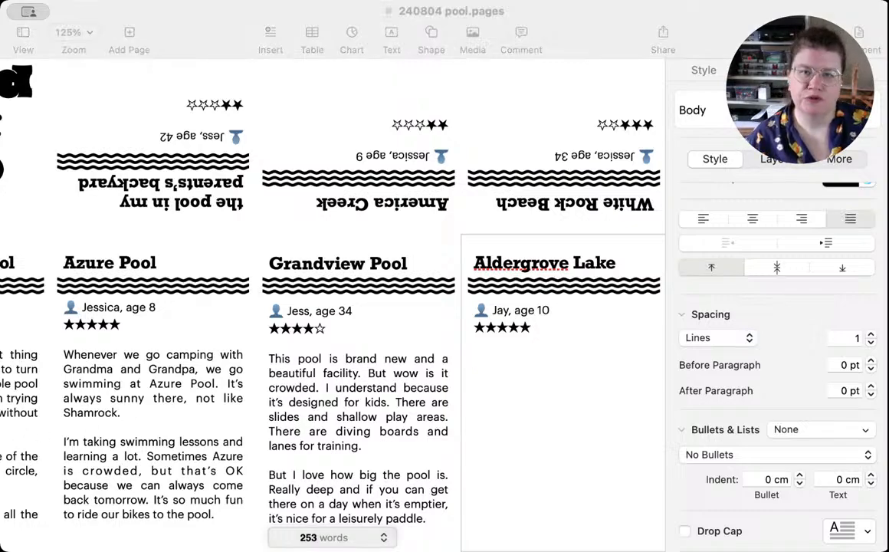
left_click(614, 478)
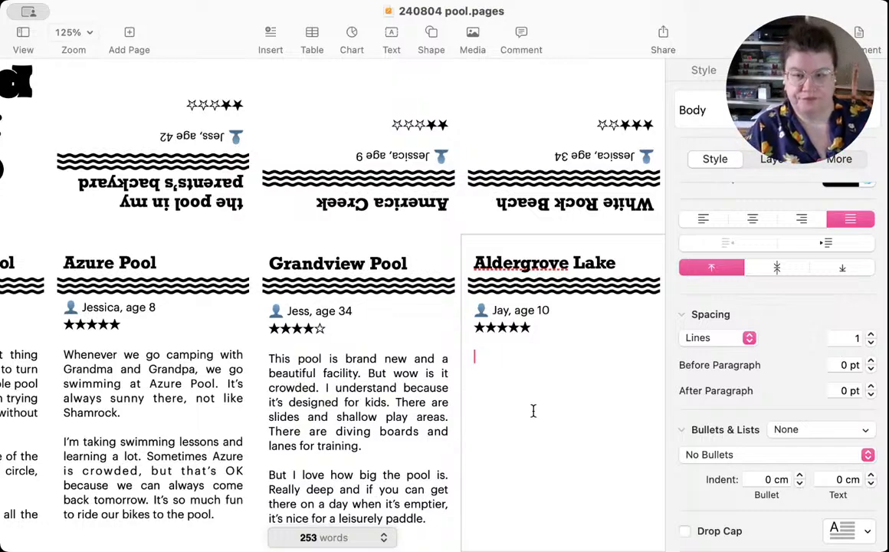
type("I could spen")
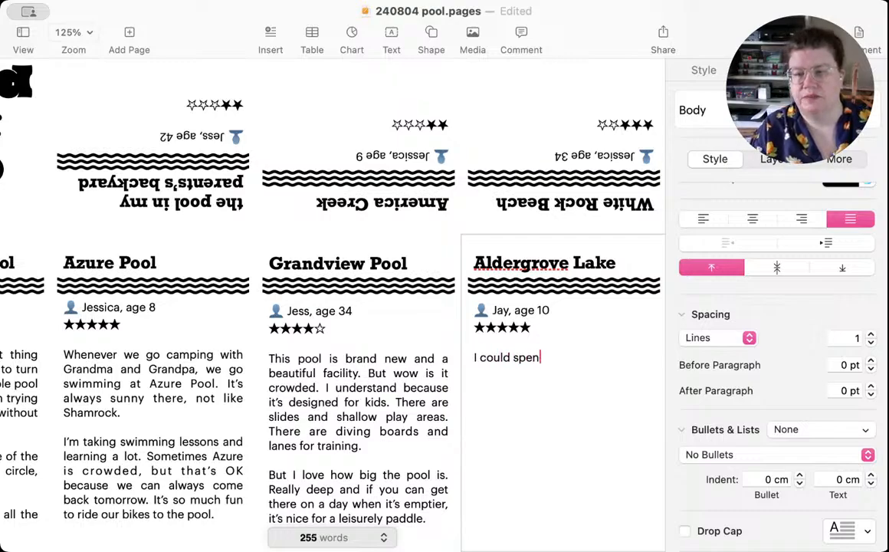
type("d all day a")
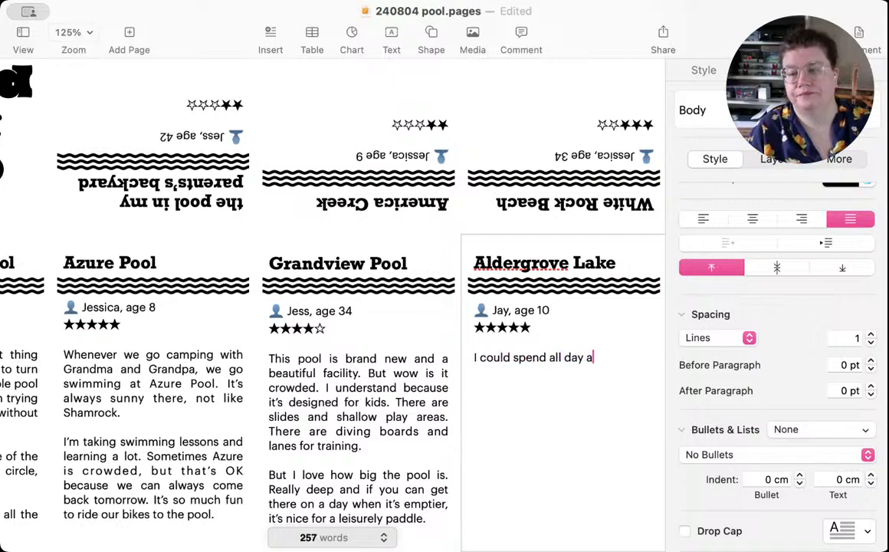
type("t Alder")
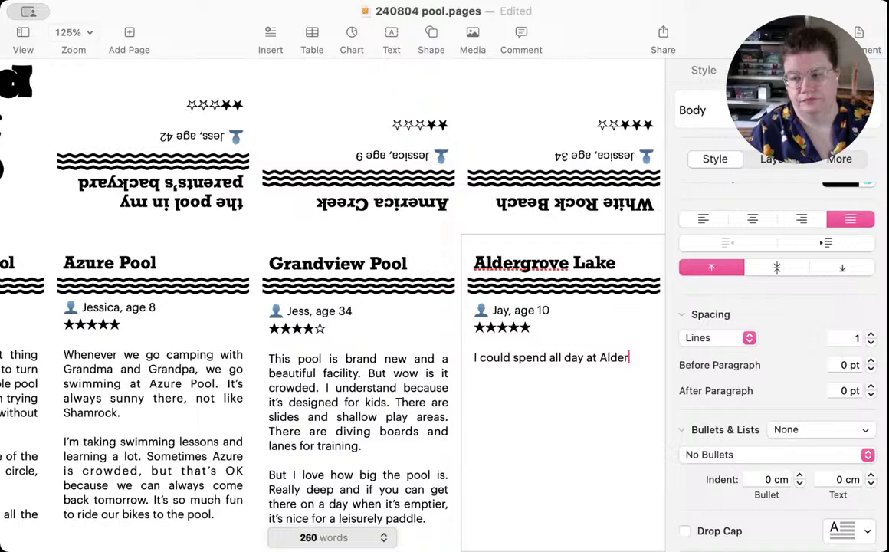
type("grove Lak")
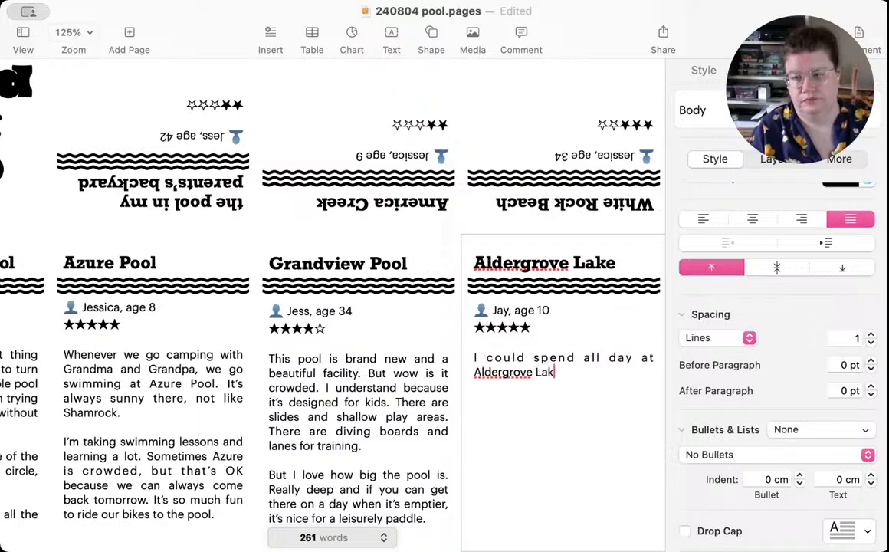
type("e. The best")
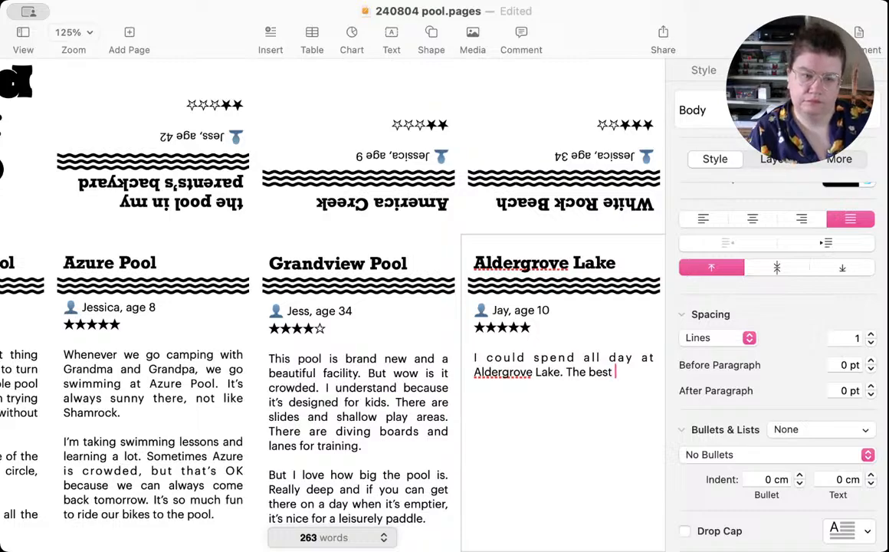
key("BackSpace")
key("BackSpace")
key("BackSpace")
key("BackSpace")
key("BackSpace")
key("BackSpace")
key("BackSpace")
key("BackSpace")
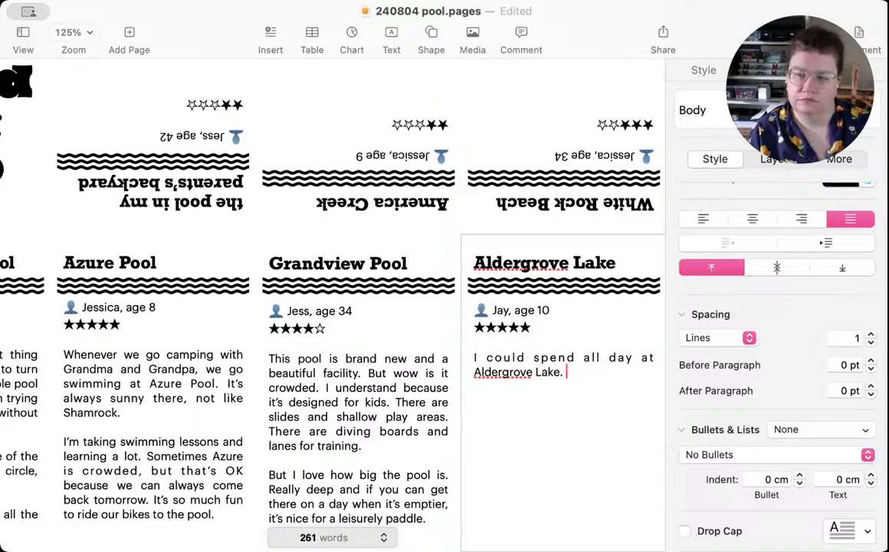
Step: Continue the Aldergrove Lake review with "It's the best when we pack a picnic and get to swim as long as we want."
type("It's the best")
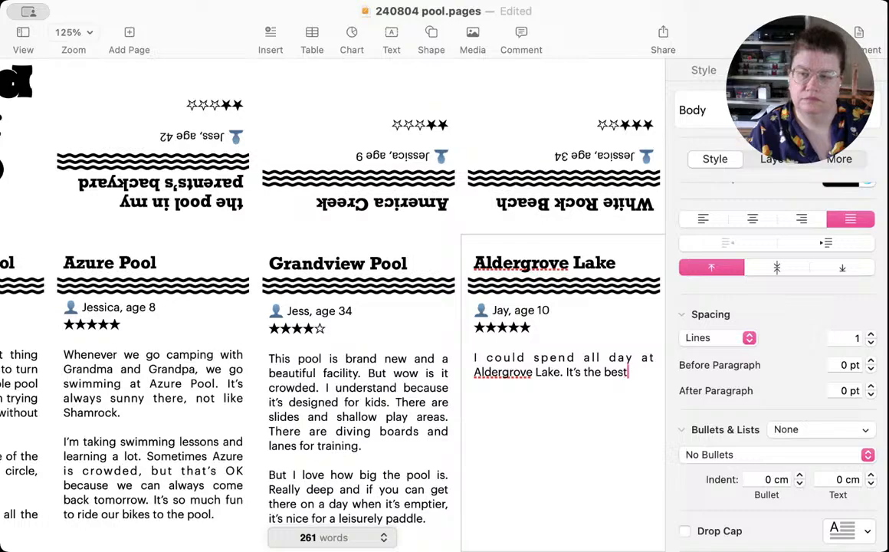
type(" when we pa")
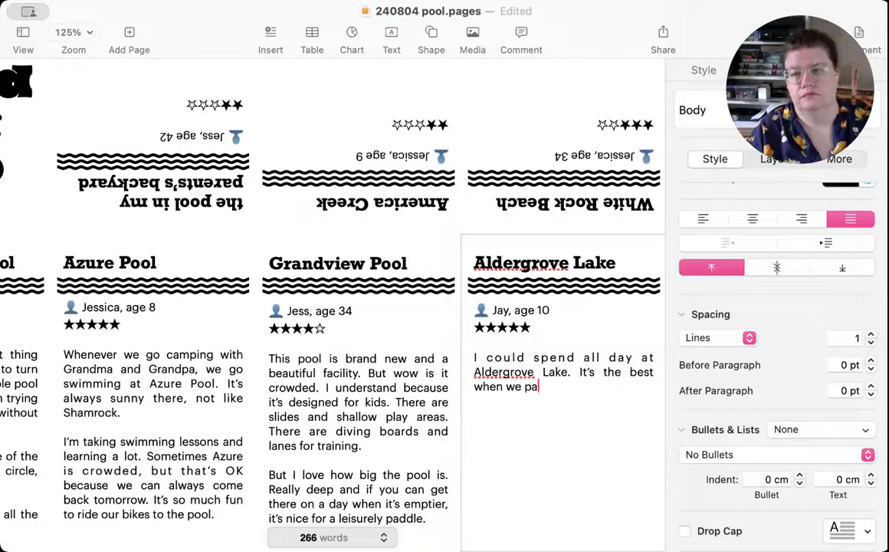
type("ck a picnic")
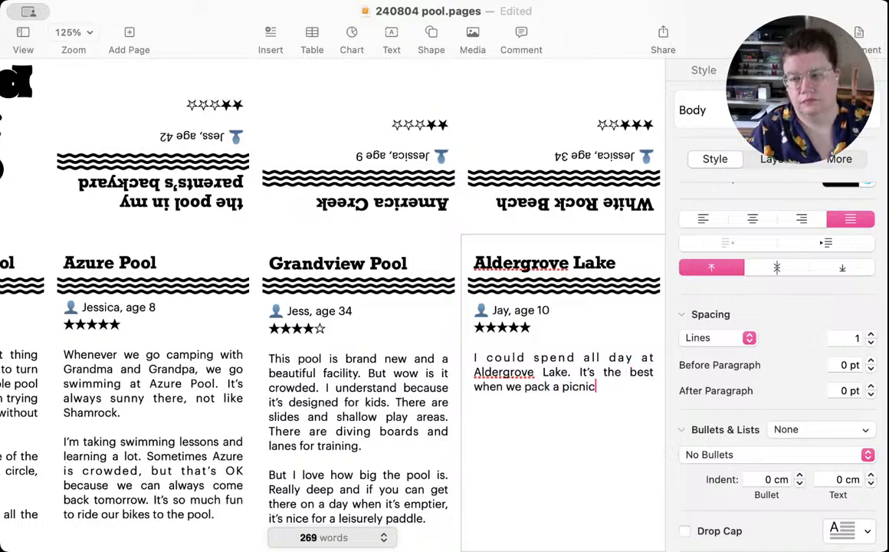
type(" and ")
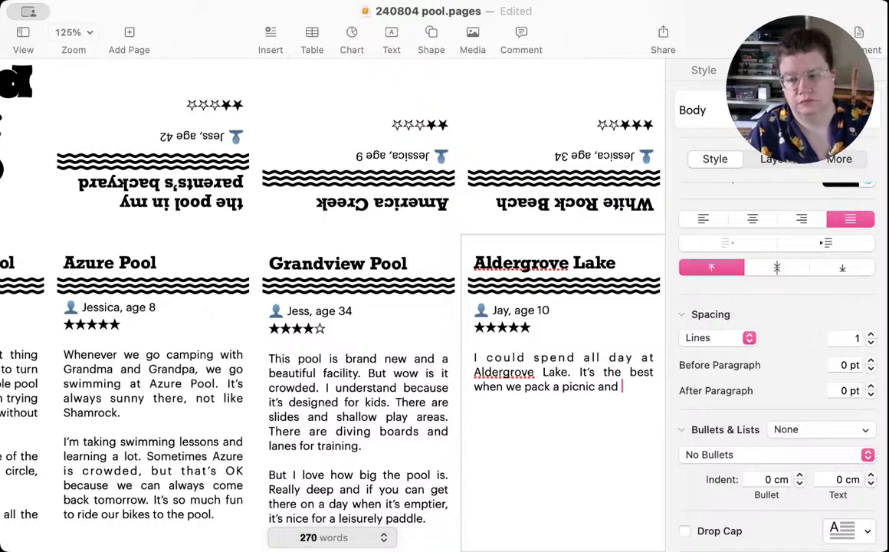
type("get to s")
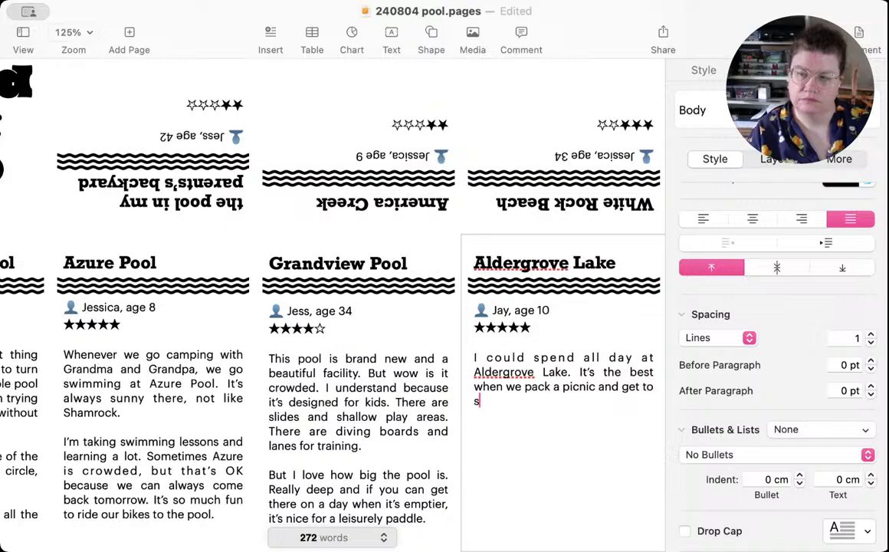
type("wim ")
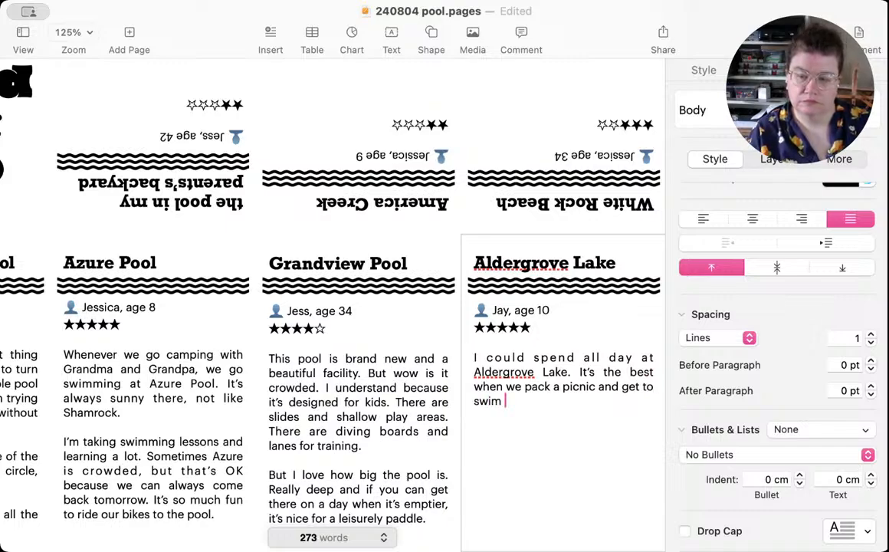
type("as long as")
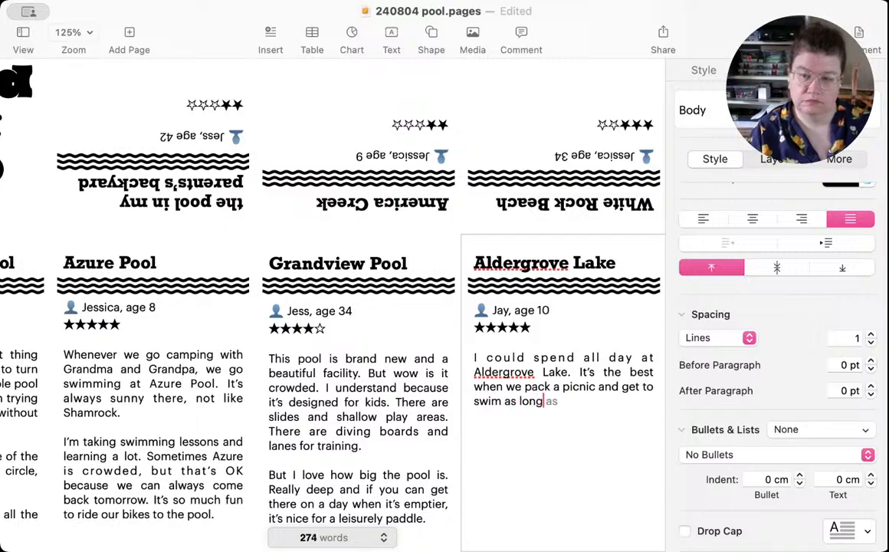
type(" we want.")
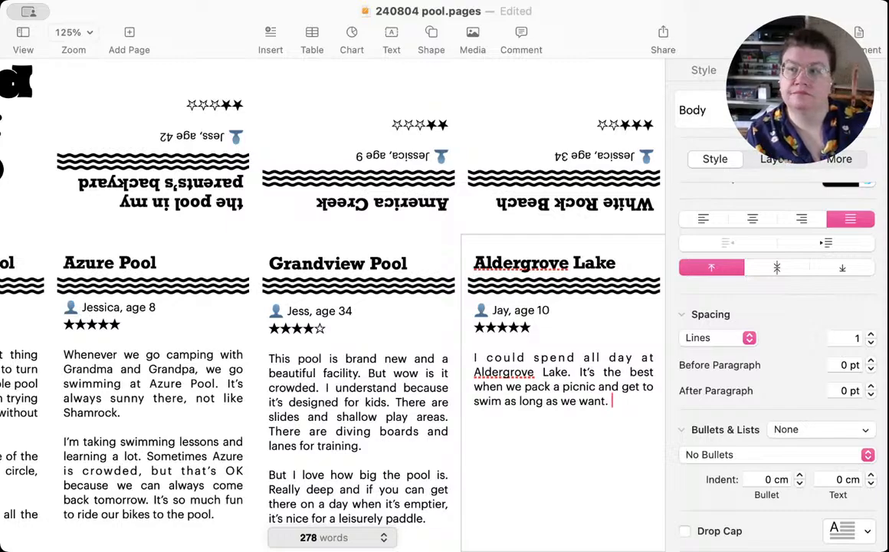
Step: End the first Aldergrove Lake paragraph with "It's really big, but not that deep, so everyone is just playing around."
type("I")
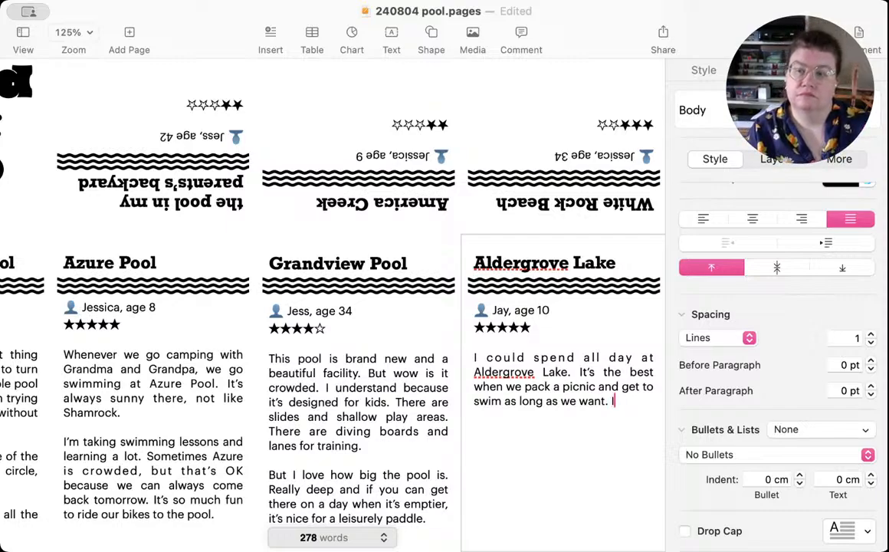
type("t's really b")
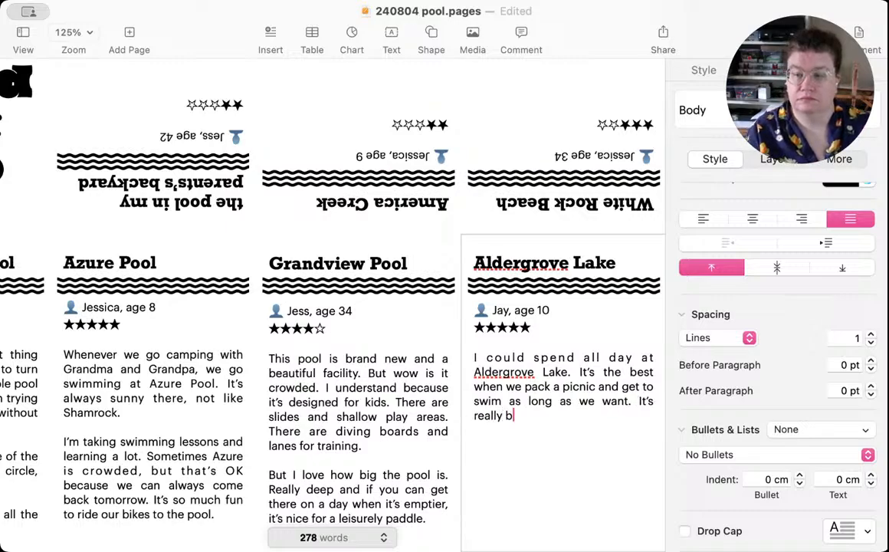
type("ig, but no")
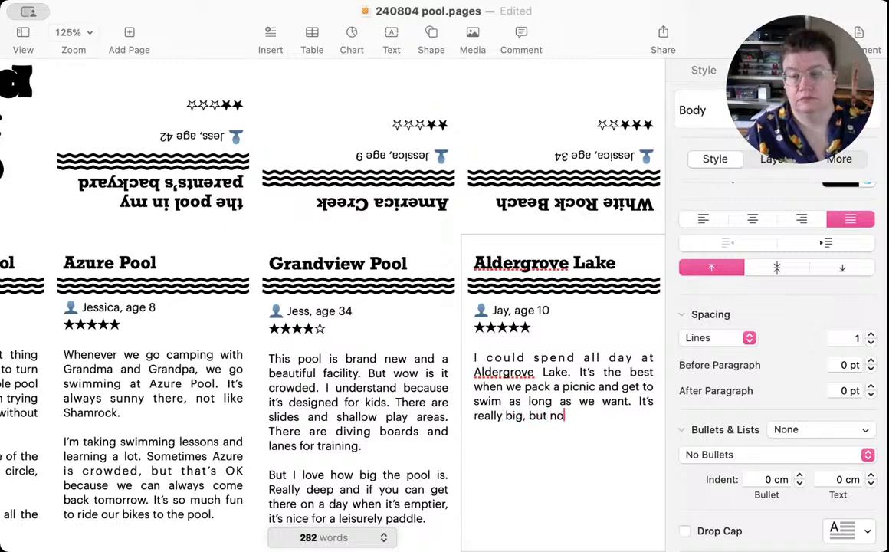
type("t that deep, so ")
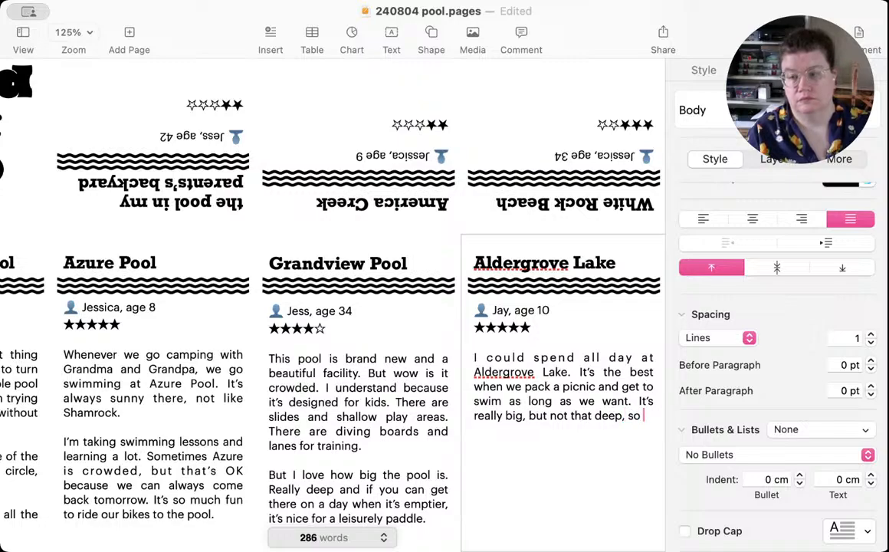
type("eve")
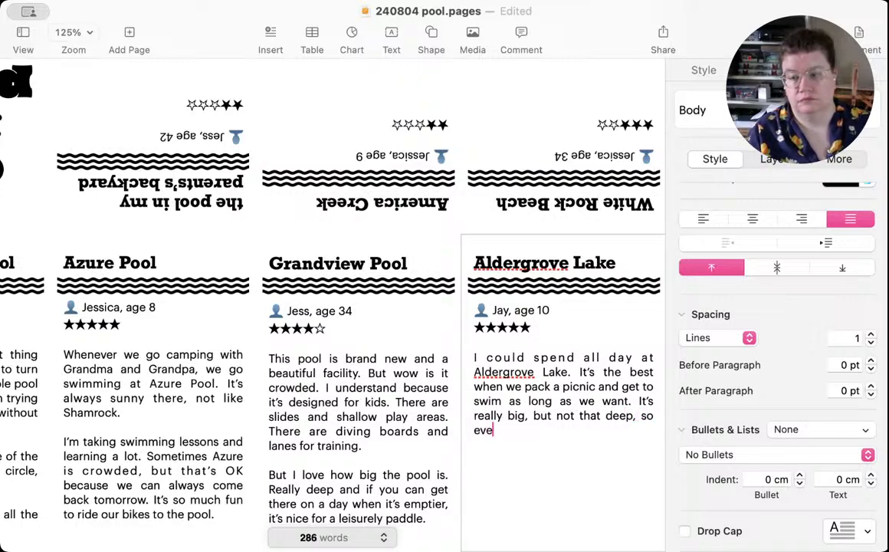
type("ryone is")
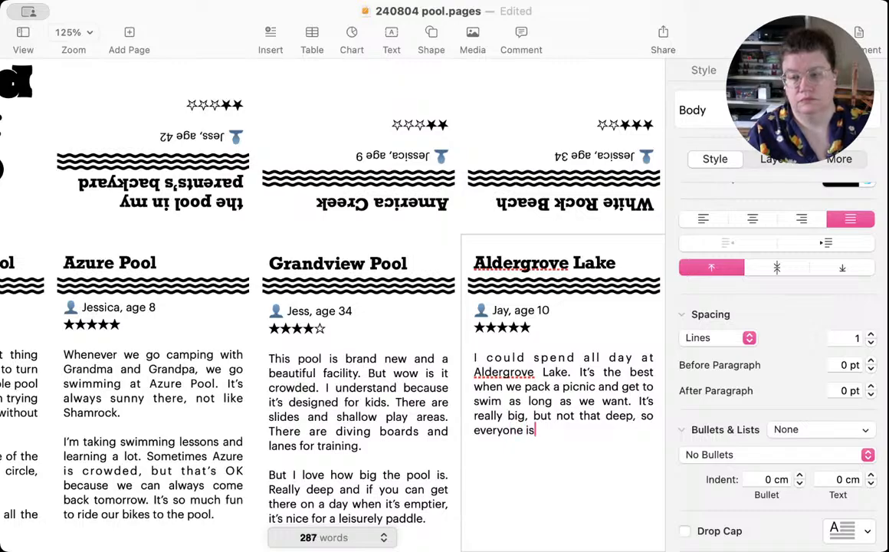
type(" just ")
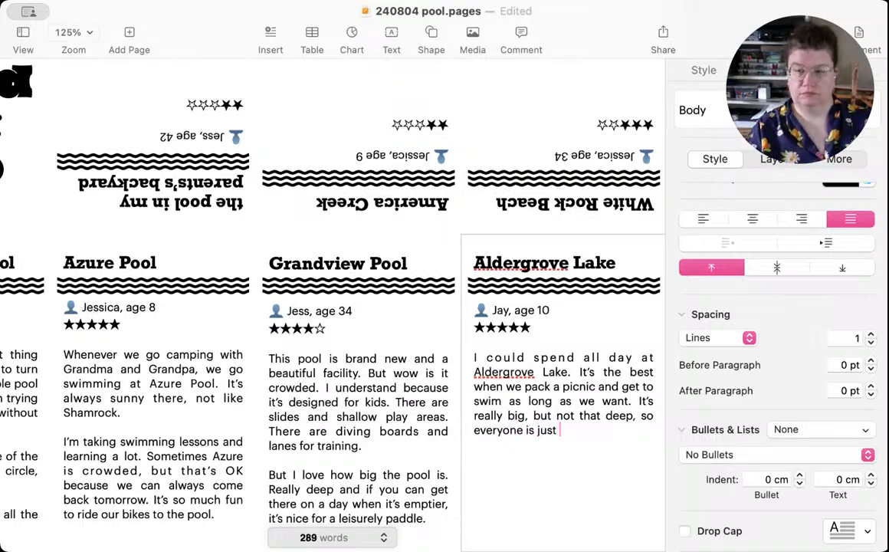
type("playing ")
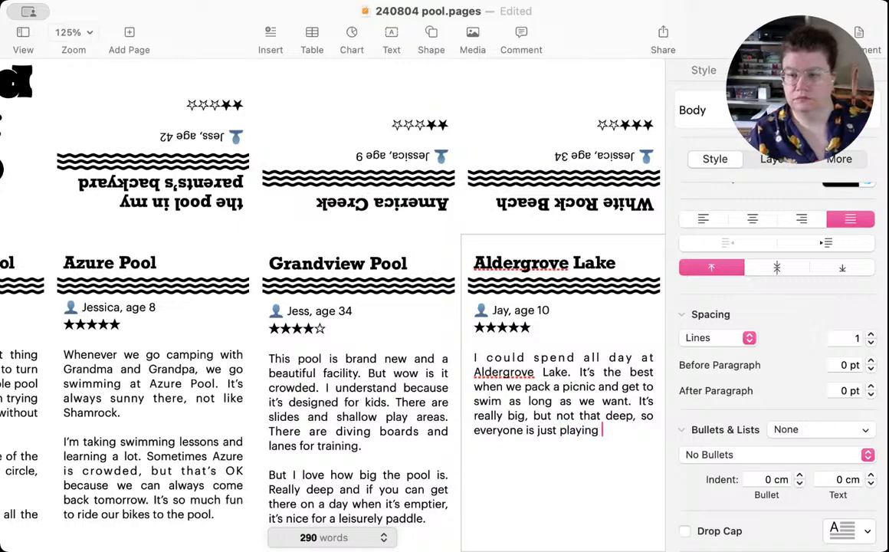
type("around.")
Step: Start a second paragraph in the Aldergrove Lake review with "My favourite thing though is that there are no fish."
key("Return")
key("Return")
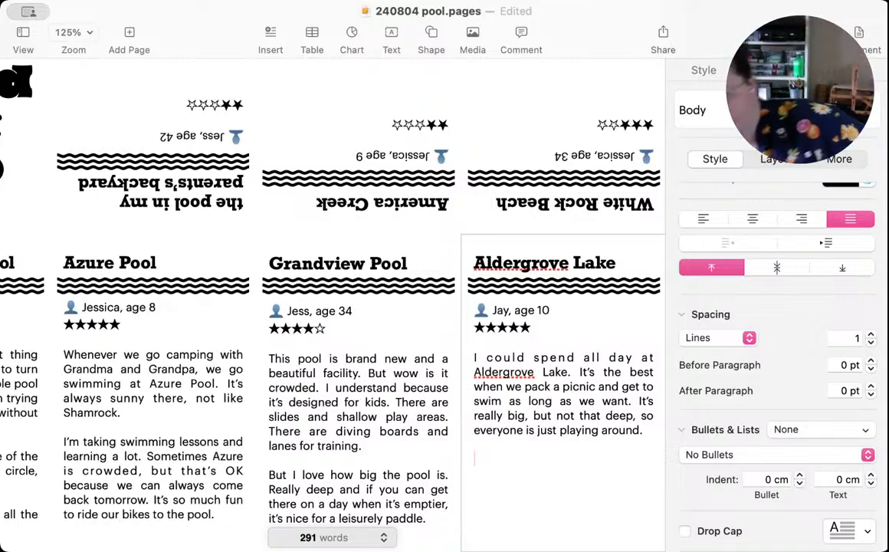
type("My fa")
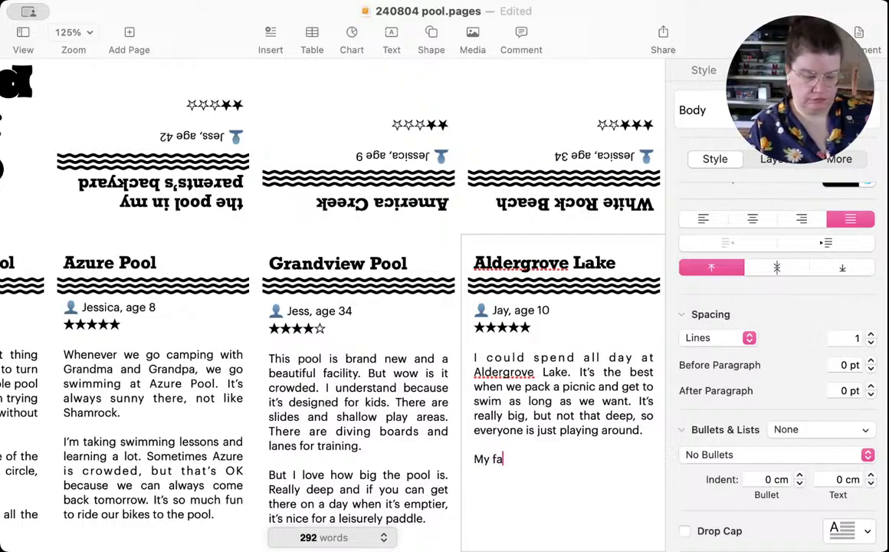
type("vourite thin")
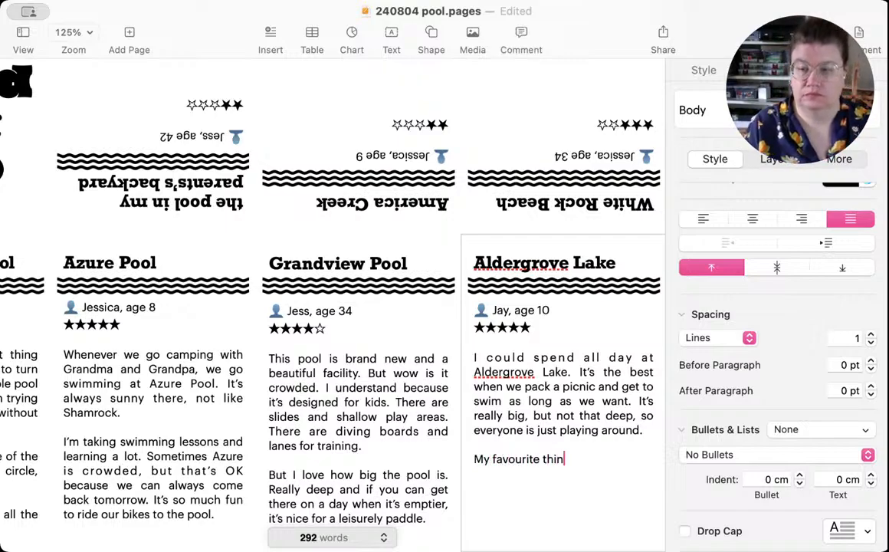
type("g th")
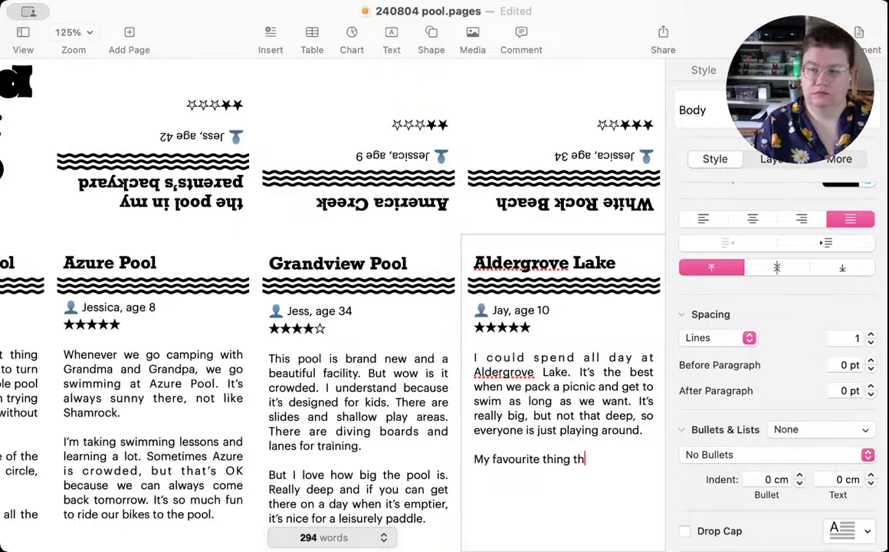
type("ough is th")
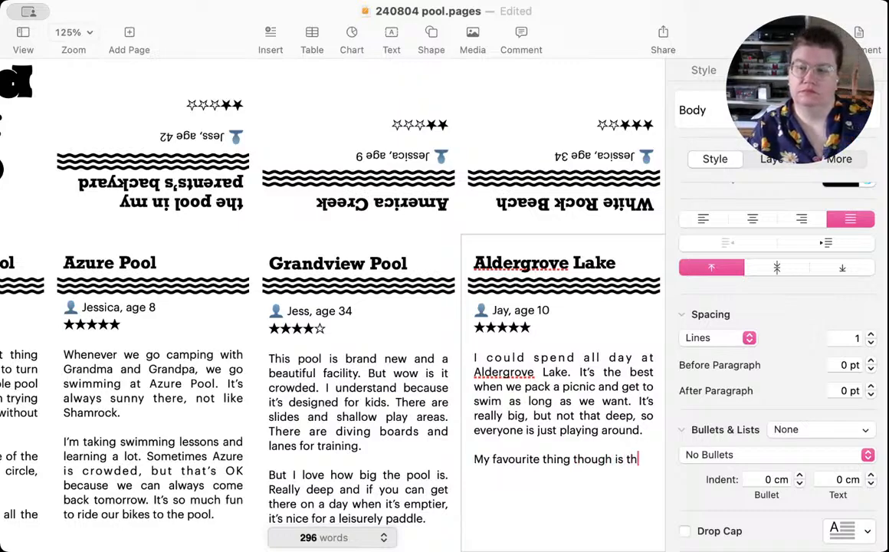
type("at there are n")
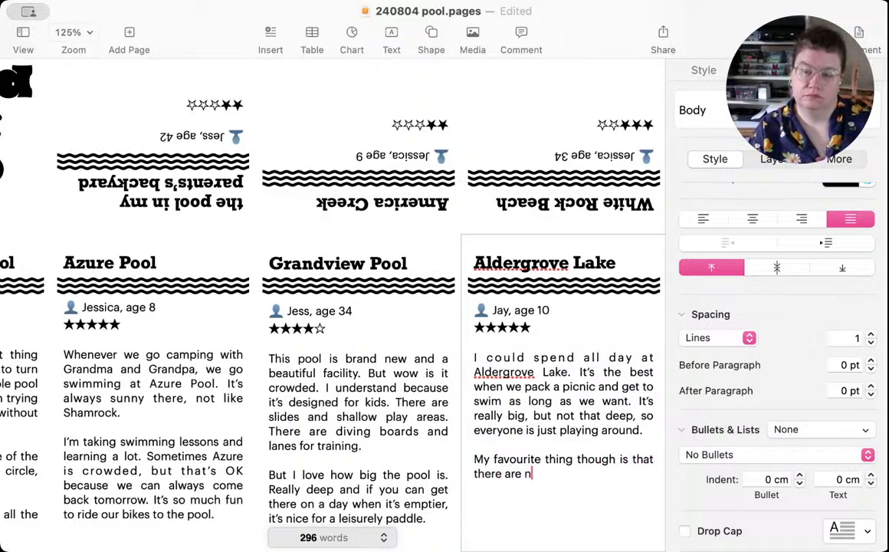
type("o fish.")
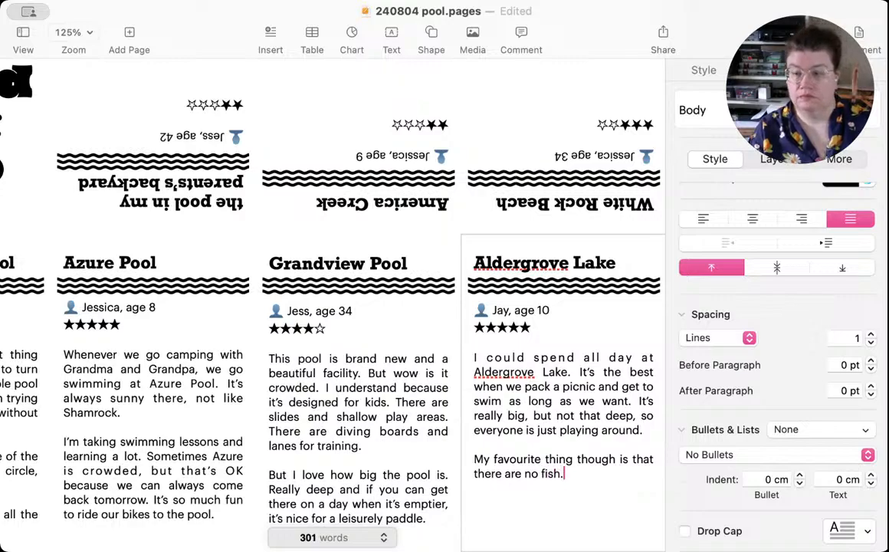
type(" I hate the ")
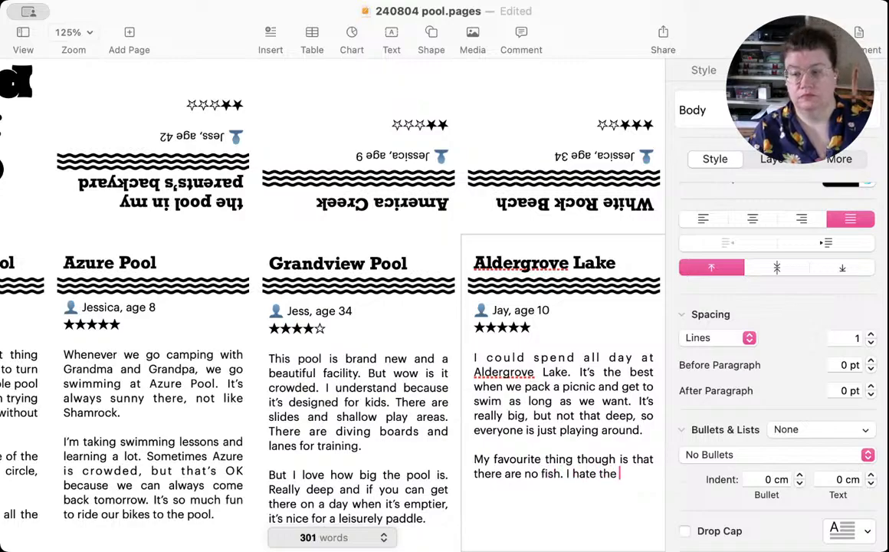
type("feeling of something ")
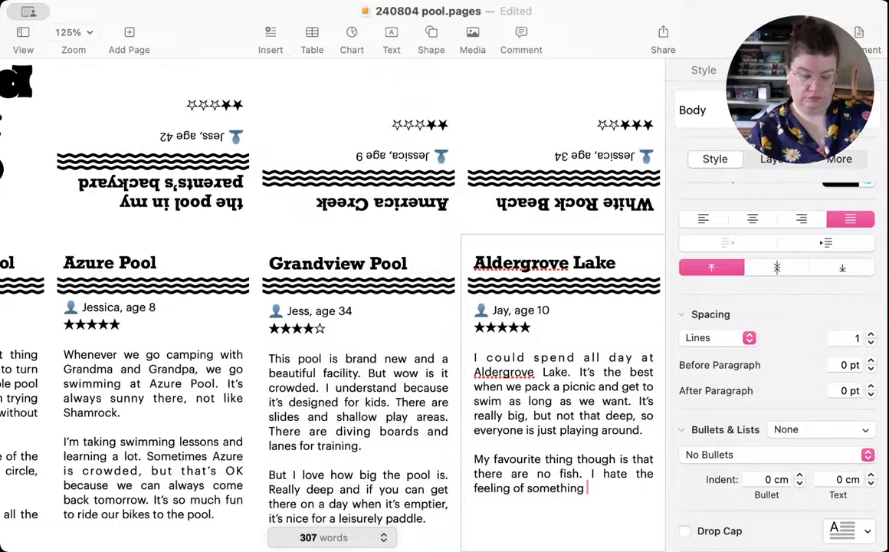
type("brushing up ")
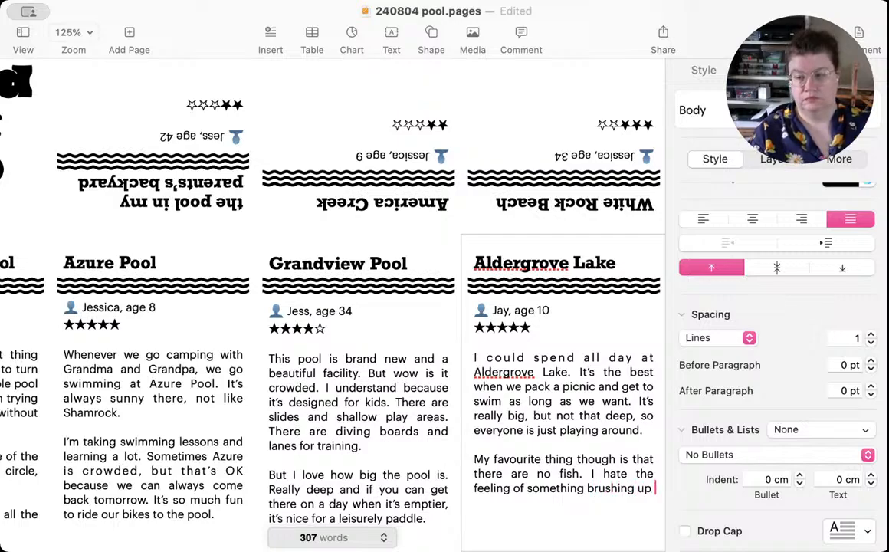
type("against my l")
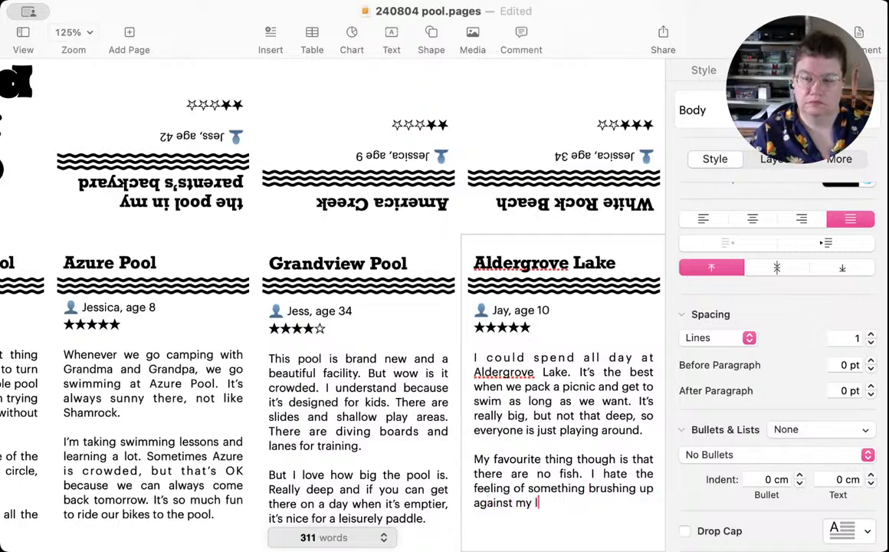
type("eg in the ")
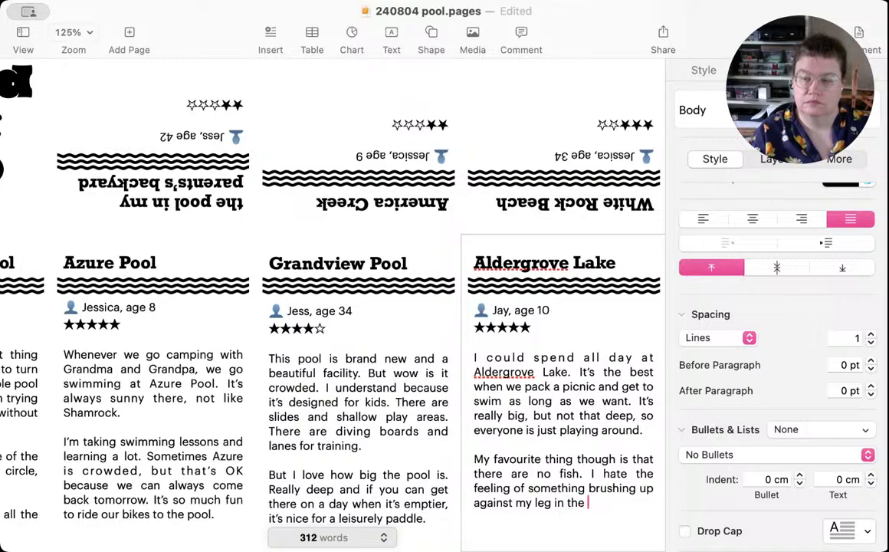
type("water. ")
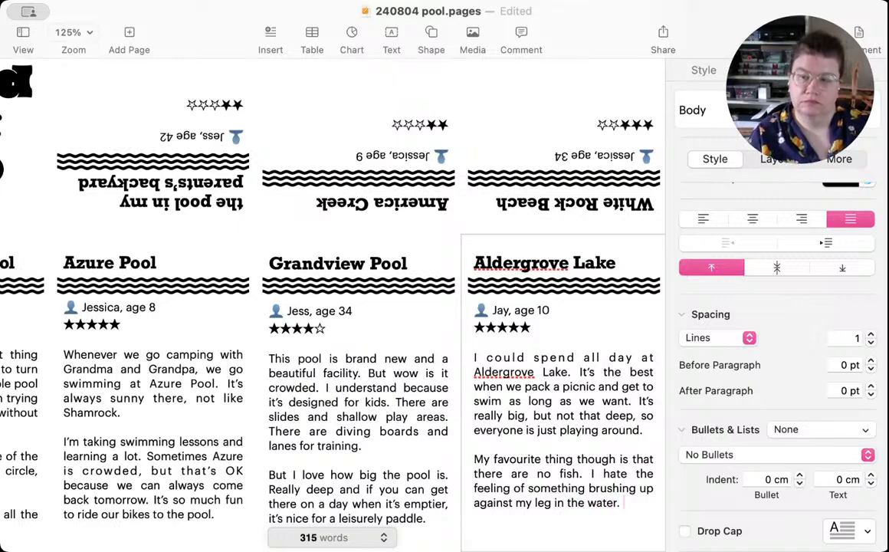
type("T")
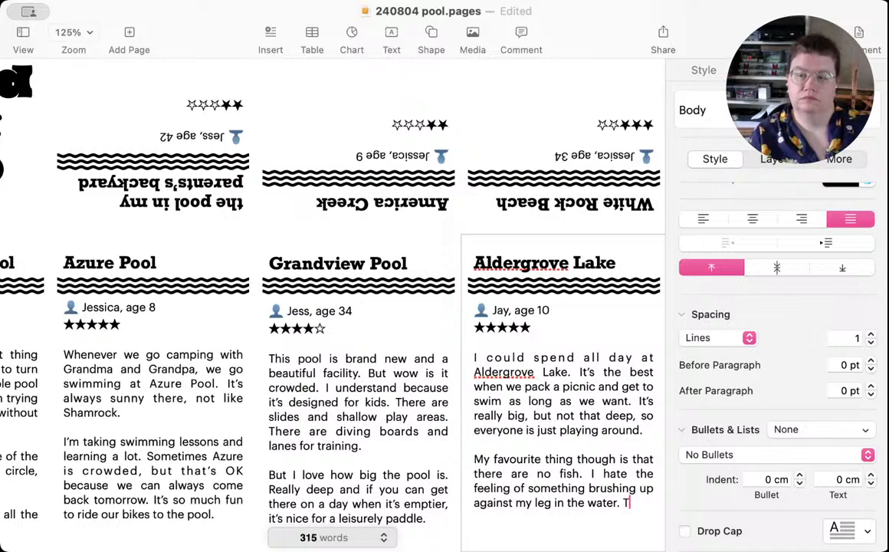
type("his lake is just a b")
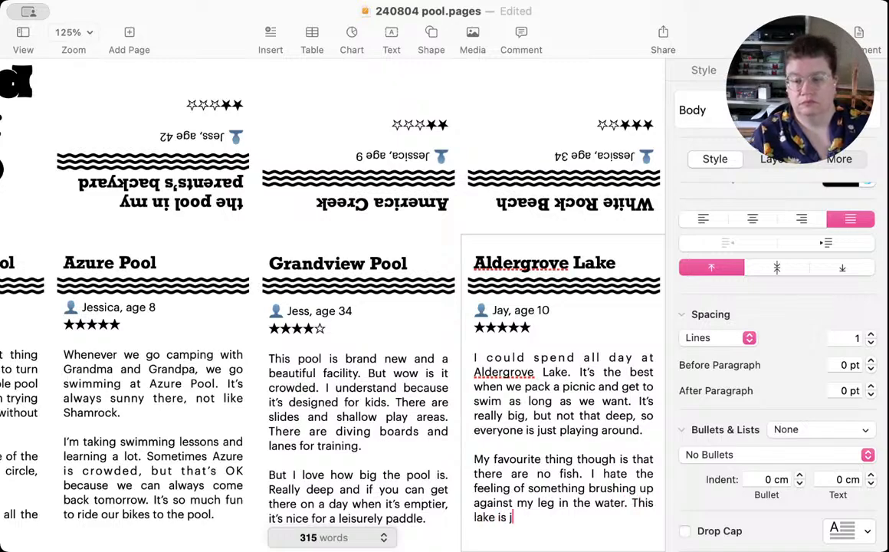
Step: End the Aldergrove Lake review with "This lake is just a hole in the ground." and save the document
key("BackSpace")
type("hole in the go")
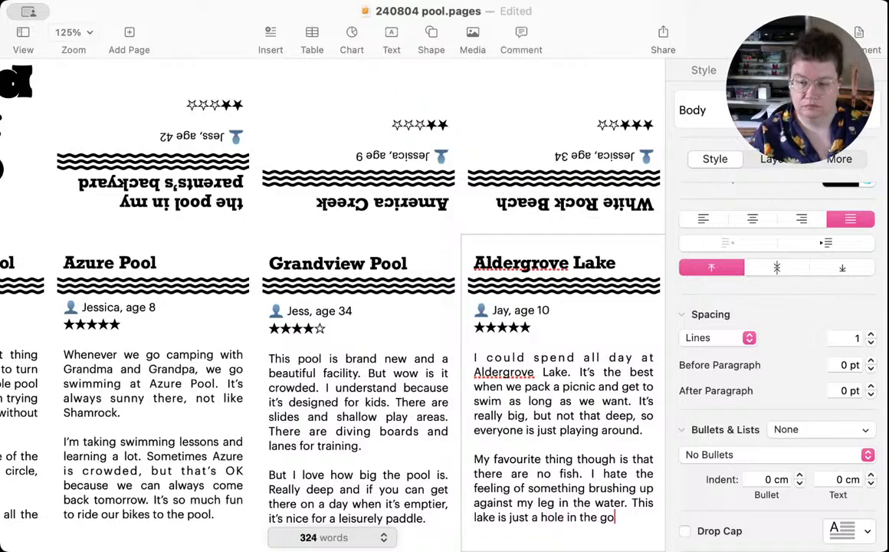
key("BackSpace")
type("round.")
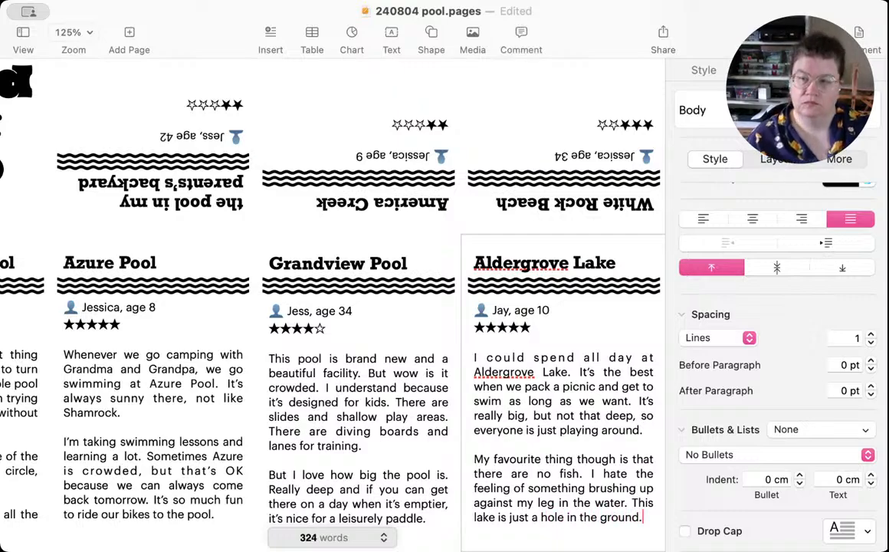
scroll(373, 350, "up", 5)
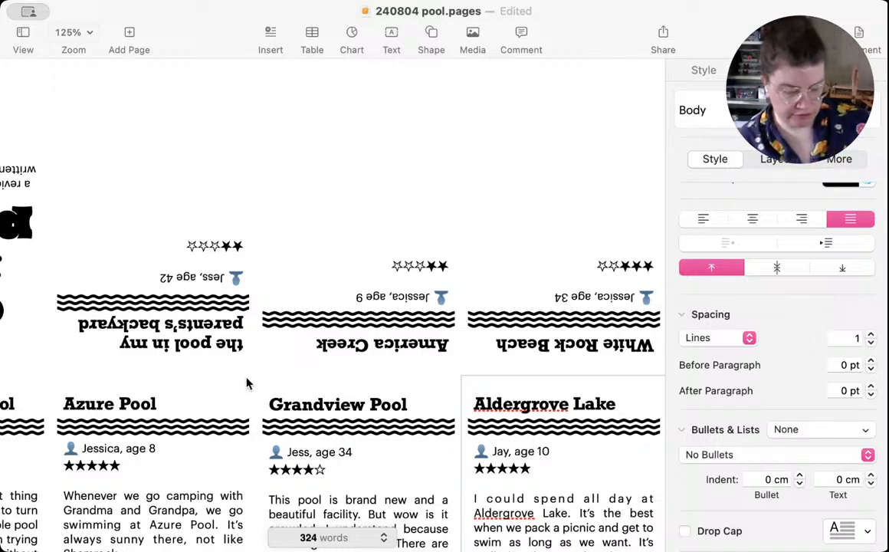
key("super+s")
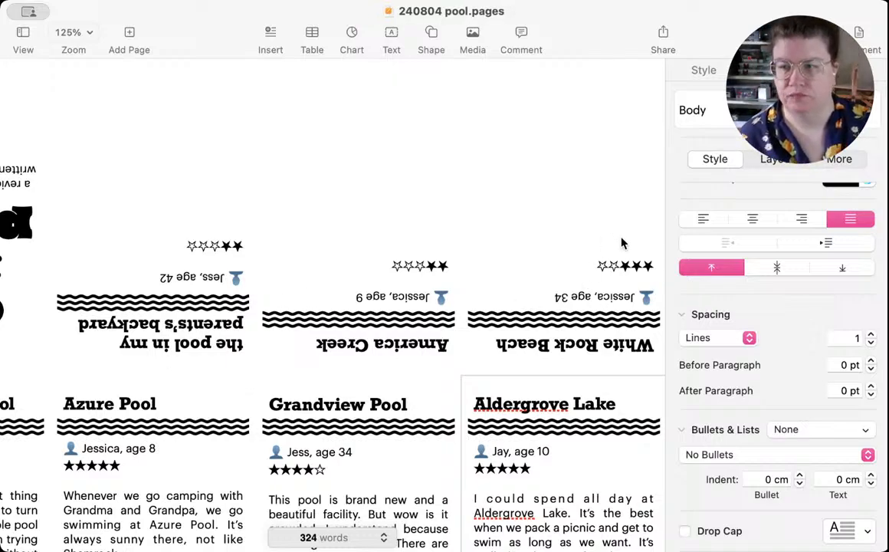
Step: Start the White Rock Beach review, one blank line after the star rating, with "I love going to the beach, especially on a weekday when"
left_click(580, 217)
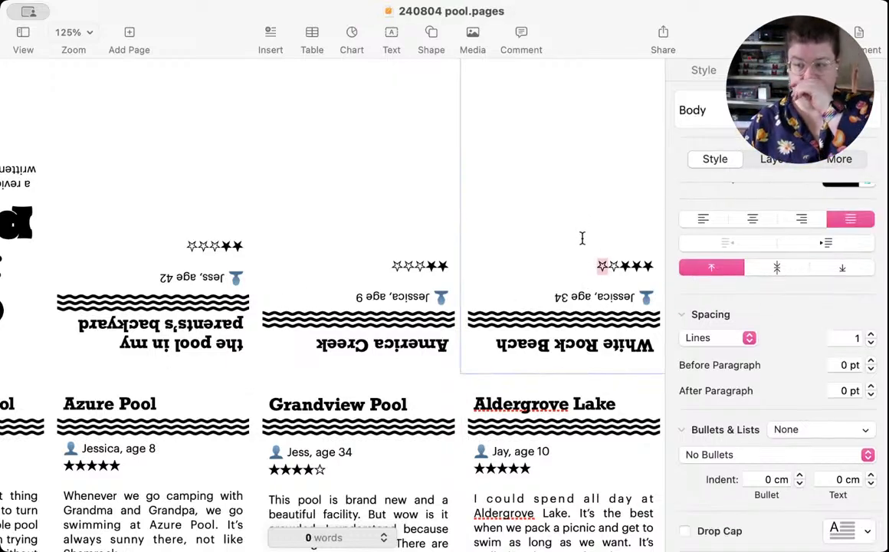
key("Return")
key("Return")
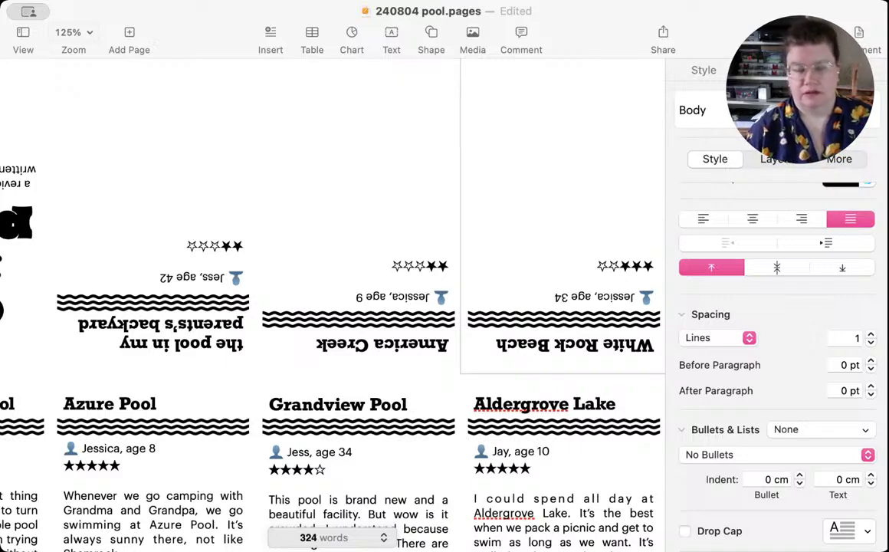
type("I")
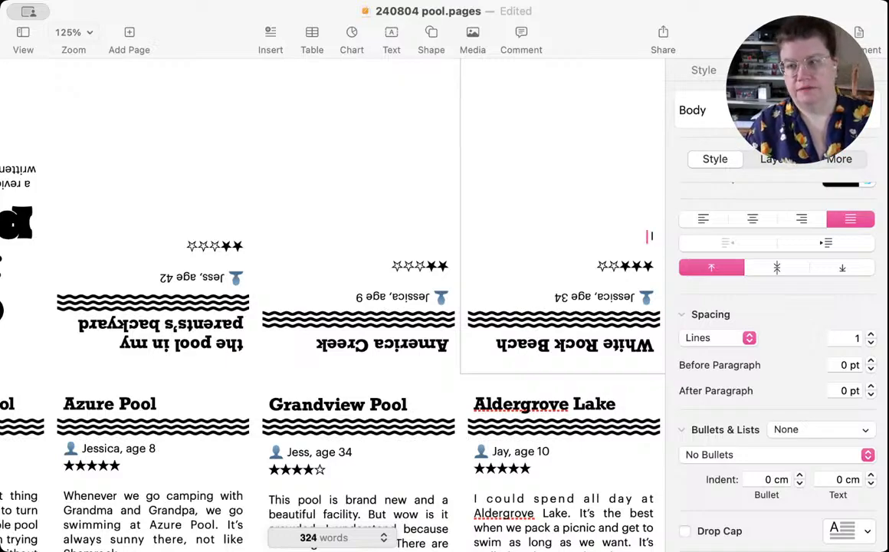
type(" love going to")
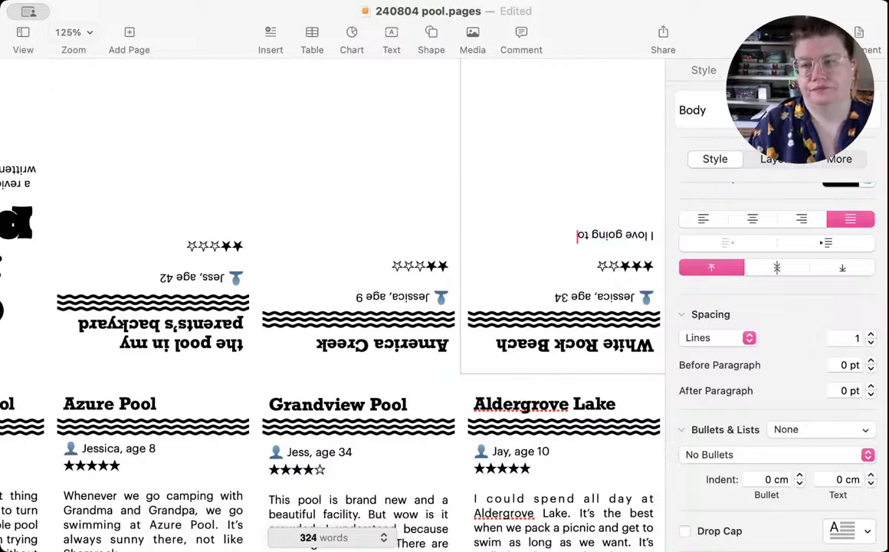
type(" the beach, e")
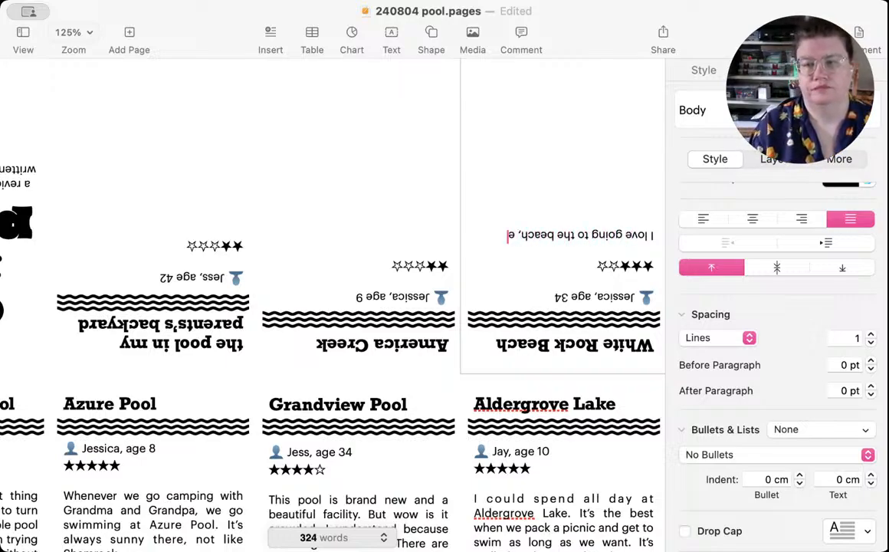
type("specially on")
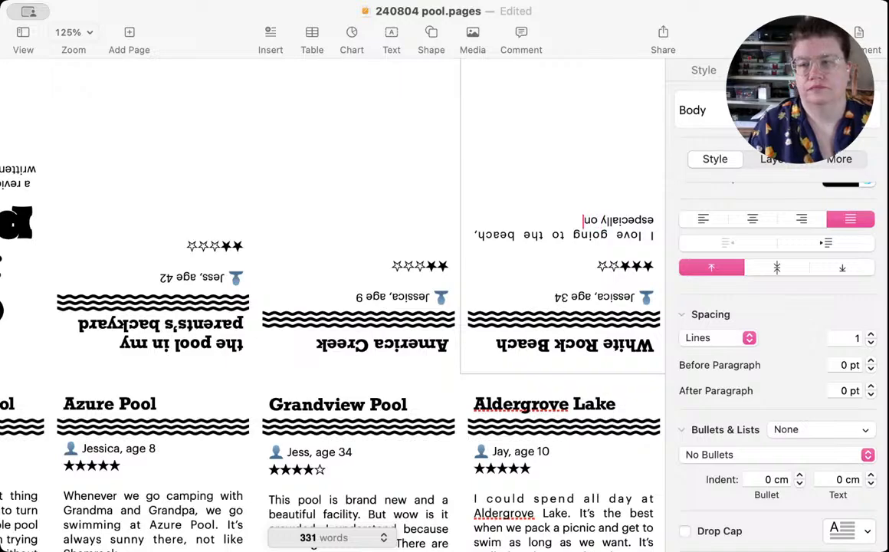
type(" a weekday when")
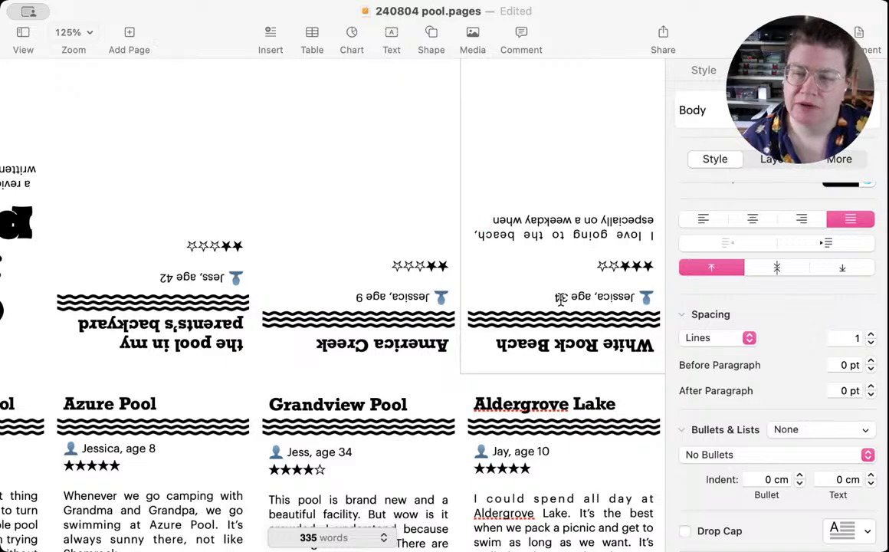
Step: Change the reviewer's age in the White Rock Beach panel to 35
double_click(561, 297)
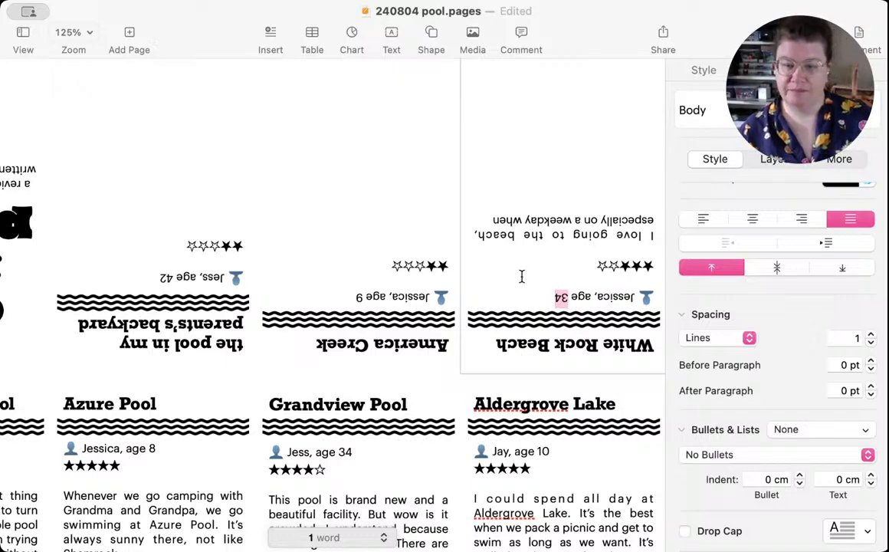
type("35")
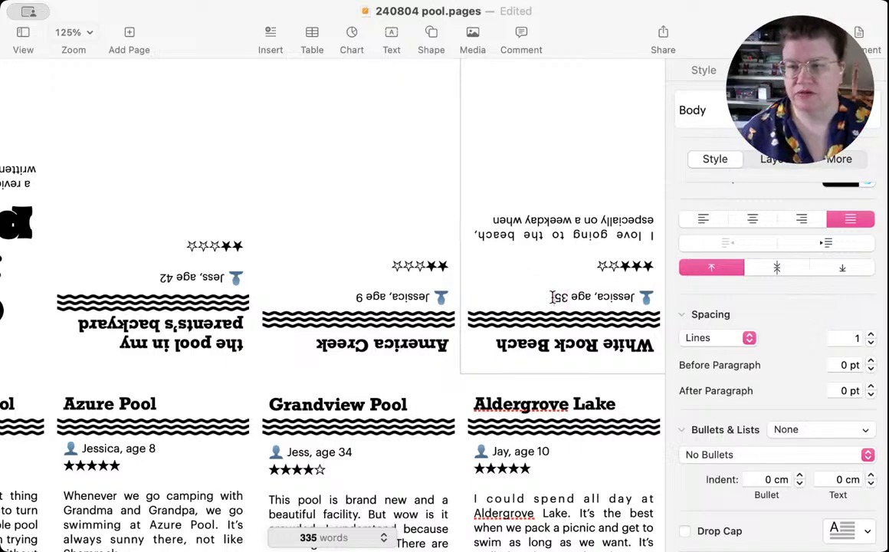
Step: Continue the White Rock Beach review after "weekday when" with "there are fewer families and dogs, and"
left_click(482, 218)
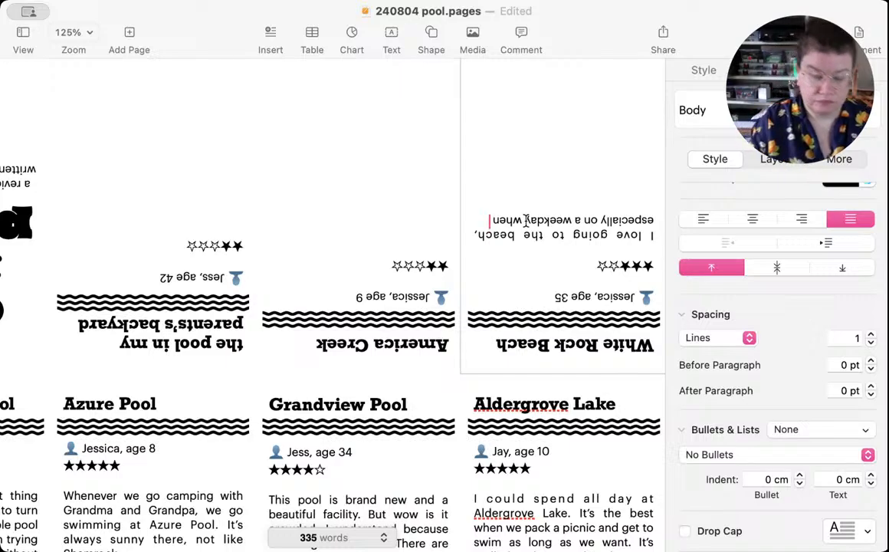
type("there are")
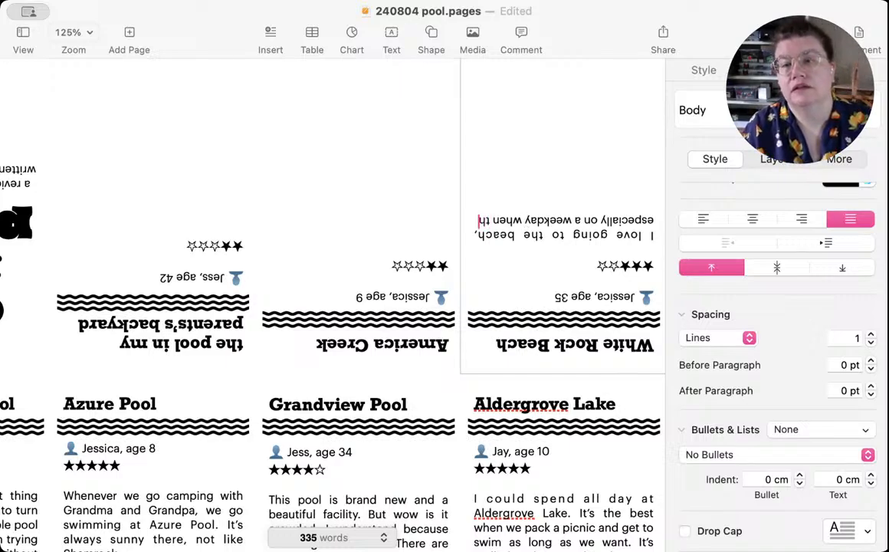
type(" few")
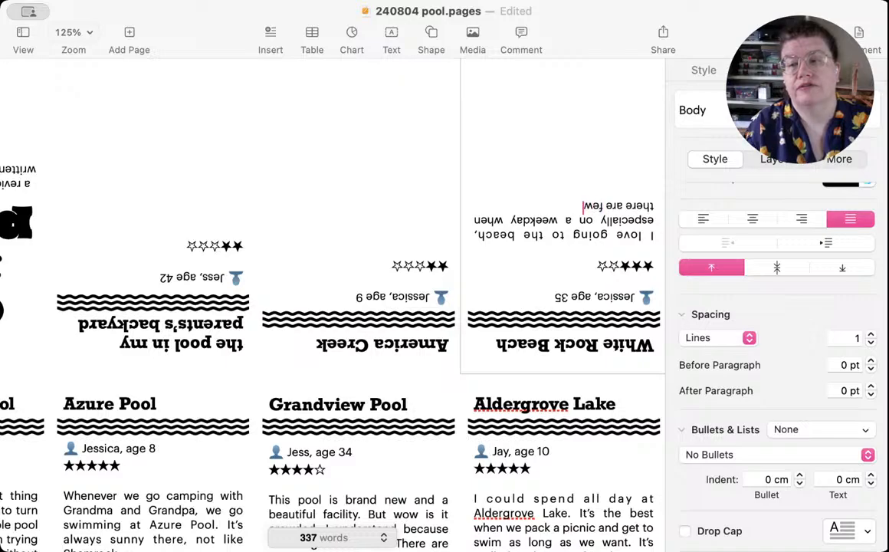
type("er families and")
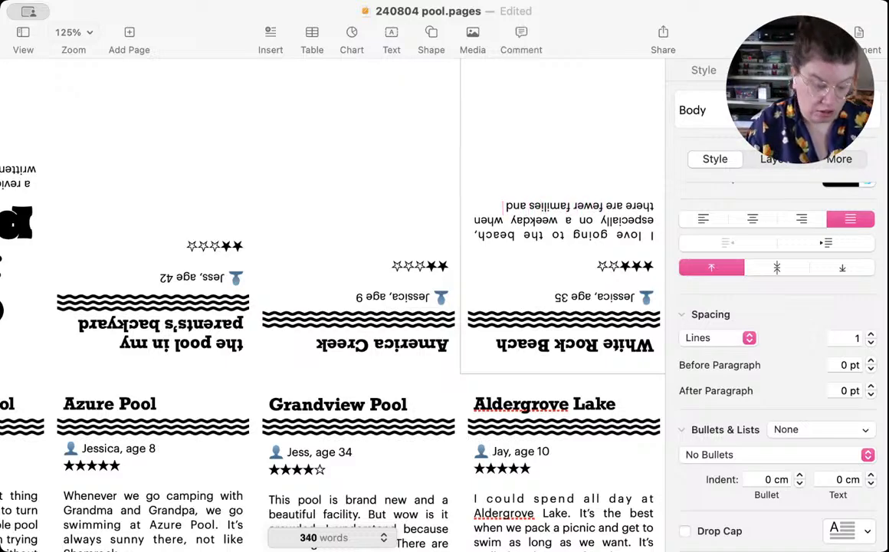
type(" dogs, and")
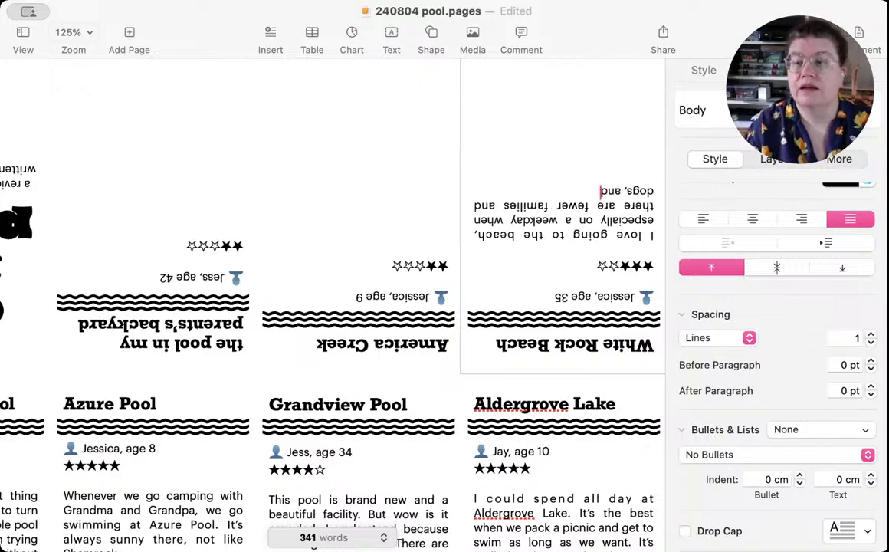
type(" also in th m")
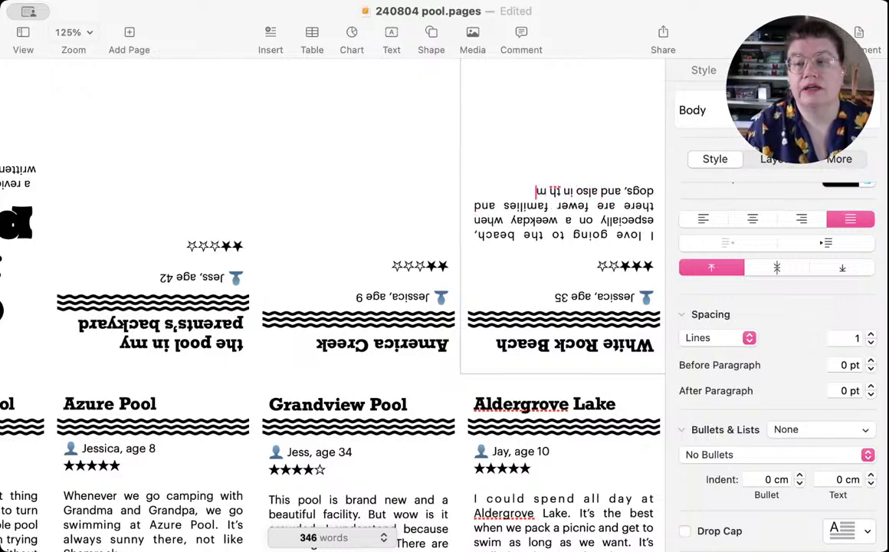
Step: Add "also in the morning" to the White Rock Beach sentence, without a comma at the end
key("BackSpace")
key("BackSpace")
type("e morning wh")
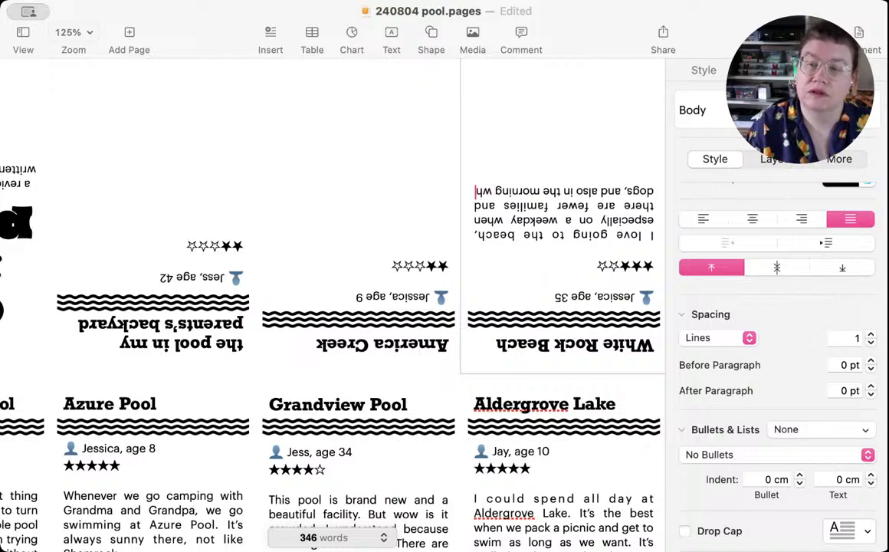
key("BackSpace")
key("BackSpace")
key("BackSpace")
type(", w")
key("BackSpace")
key("BackSpace")
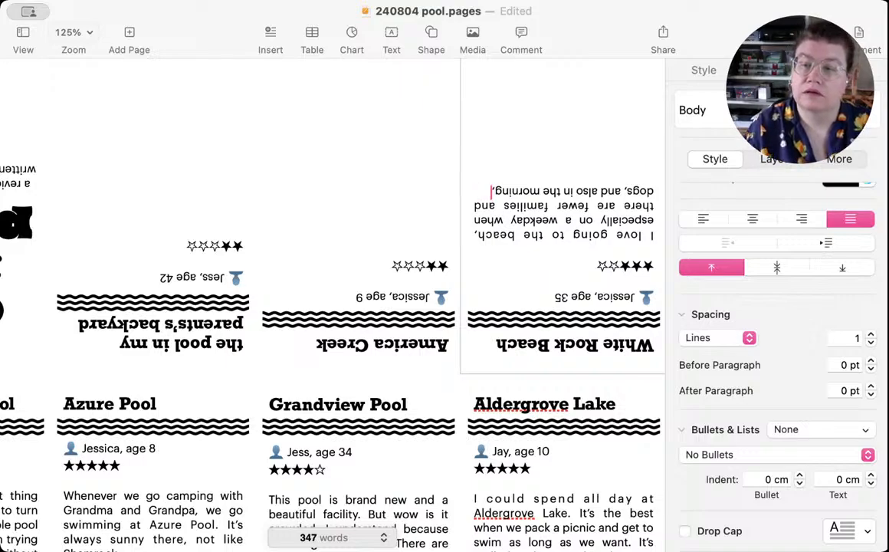
key("BackSpace")
Step: Finish the White Rock Beach sentence with "when it's just the seniors on their daily walk or the hardcore runners."
type("when it's ju")
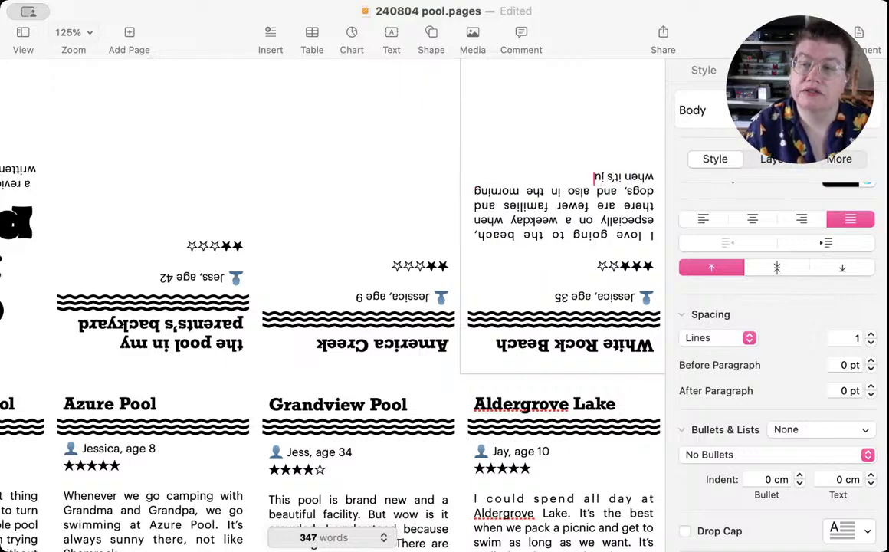
type("st the senio")
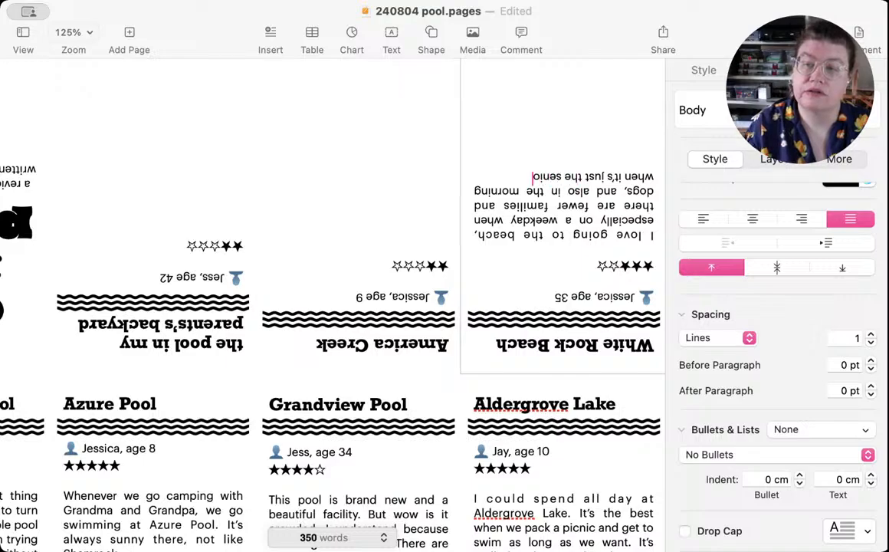
type("rs on their p")
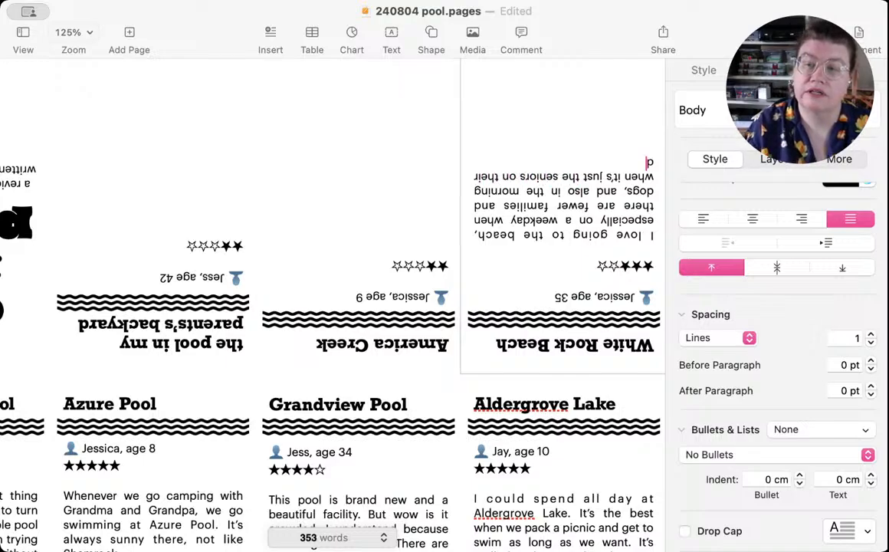
type("aily wak")
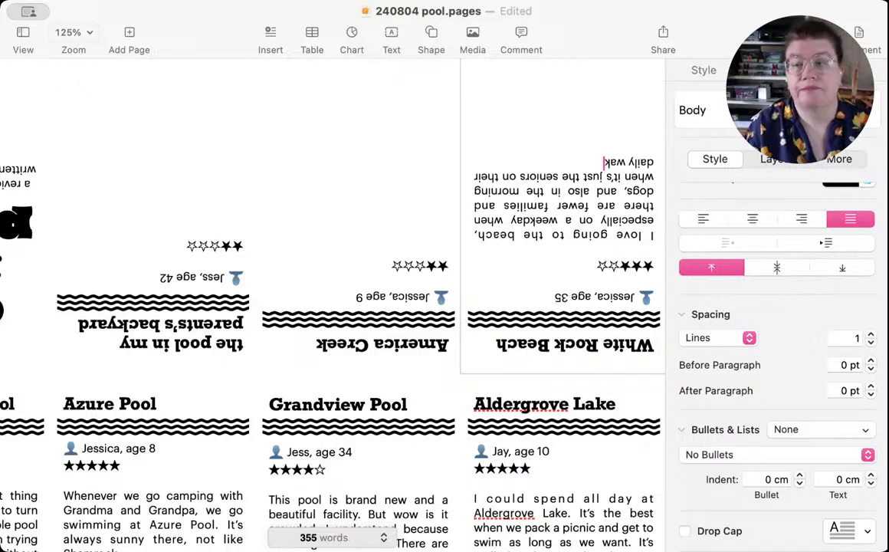
key("BackSpace")
type("lk or the")
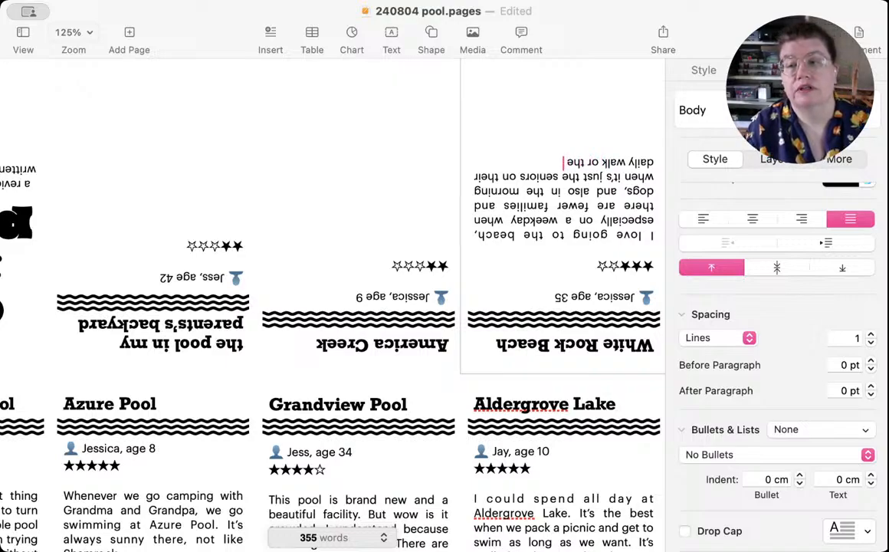
type(" hardcor")
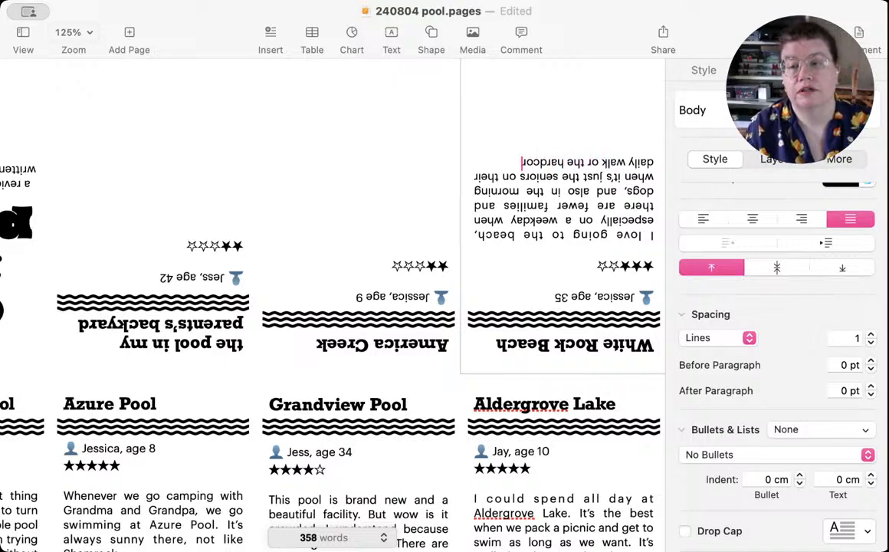
type("e runners.  ")
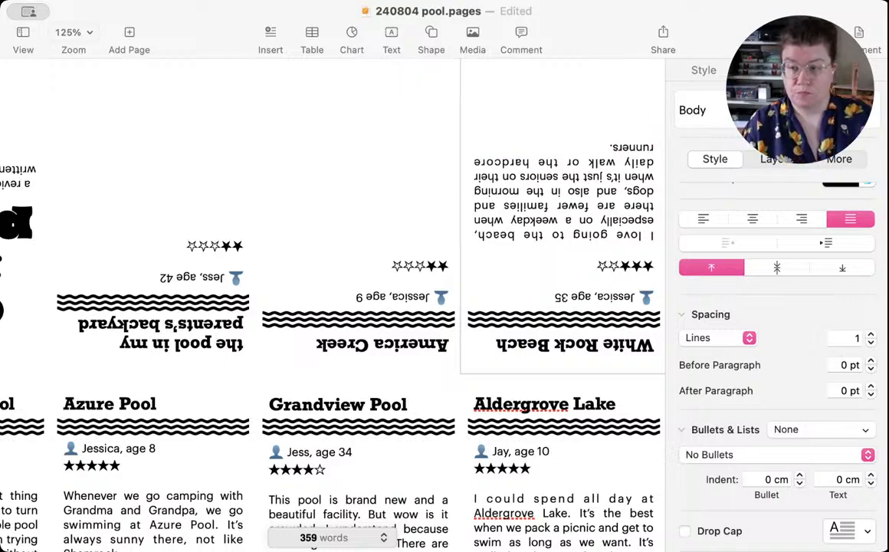
type("But")
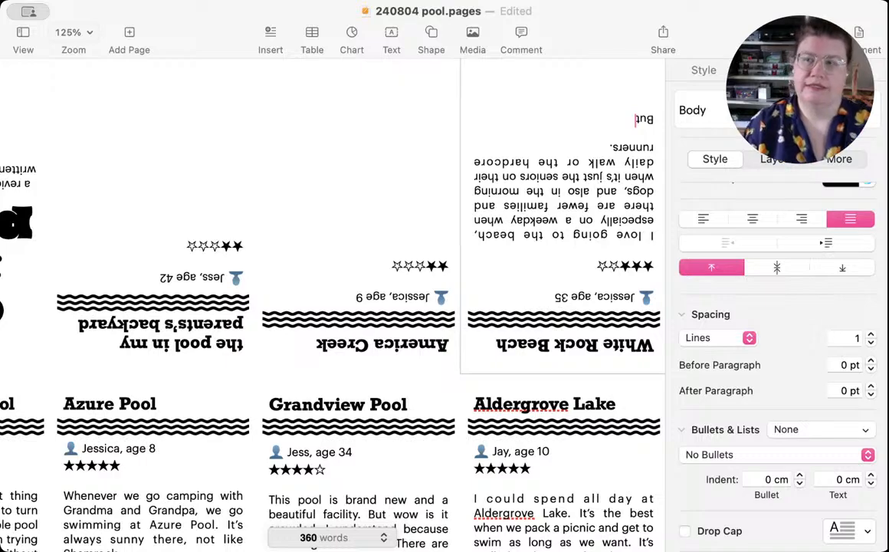
type(" I don't love")
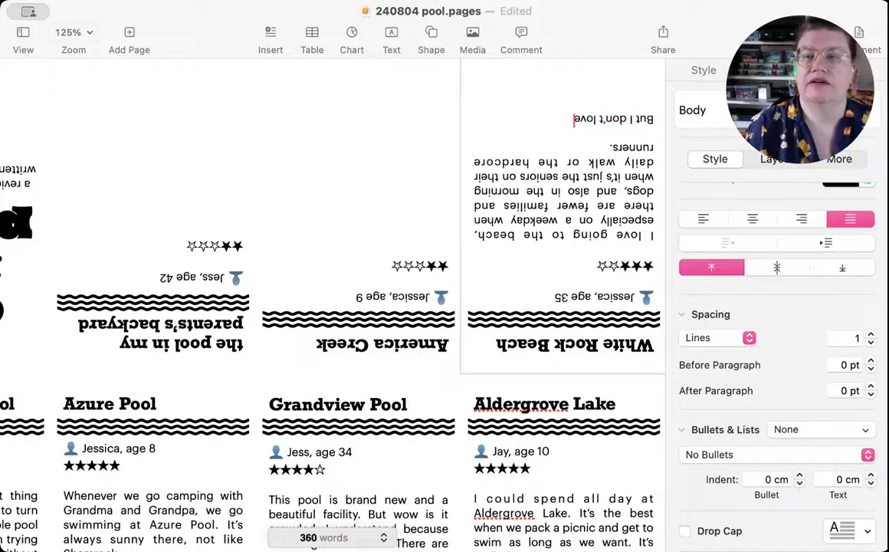
type(" swimming in")
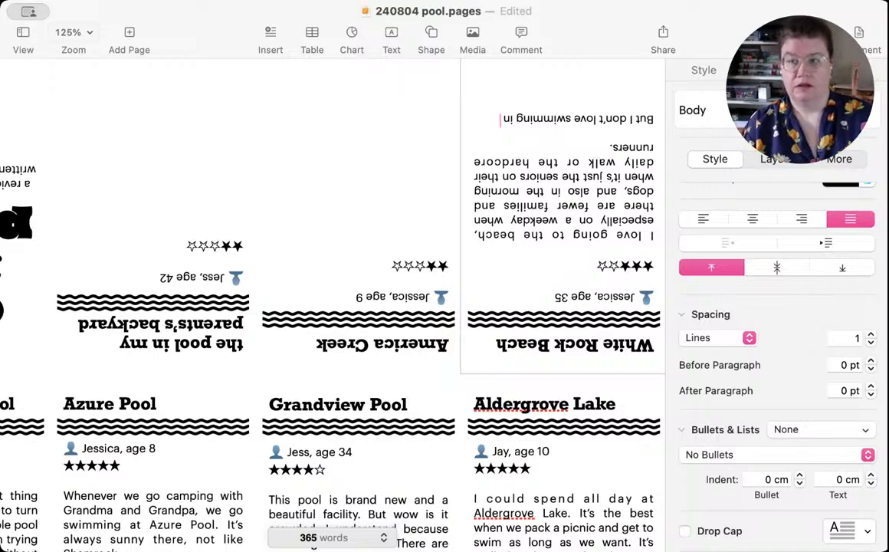
type(" the bay.")
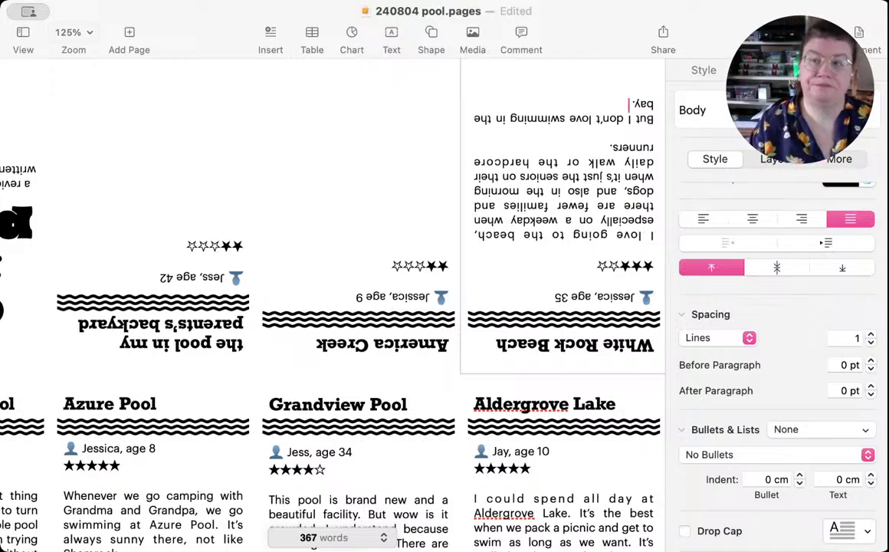
type(" You hav")
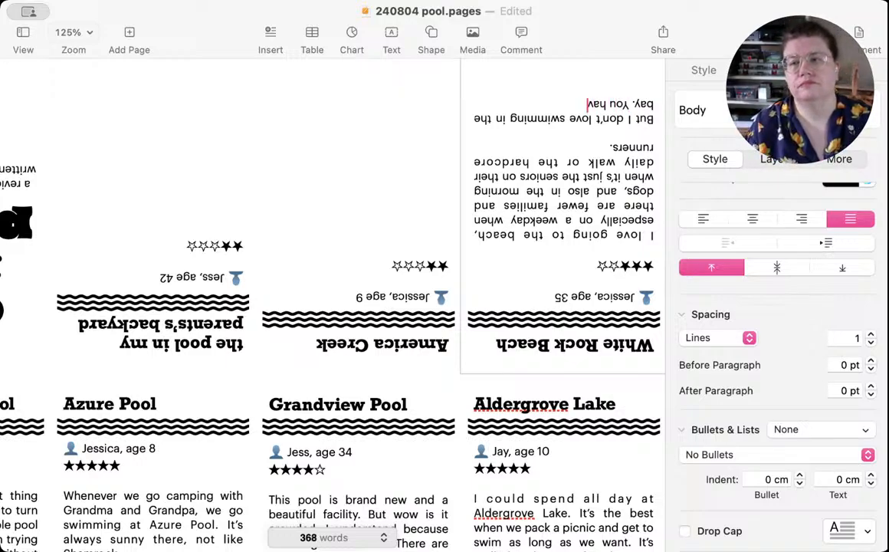
type("e to go so")
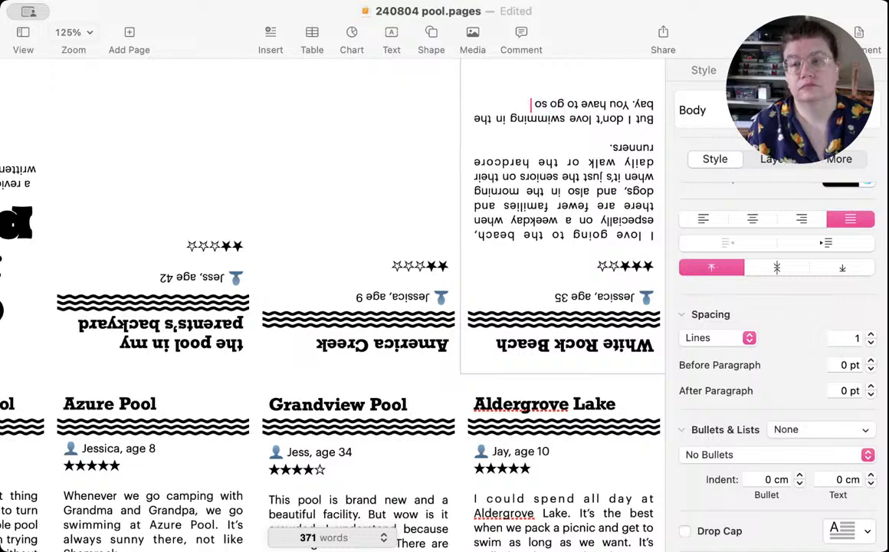
type(" far out j")
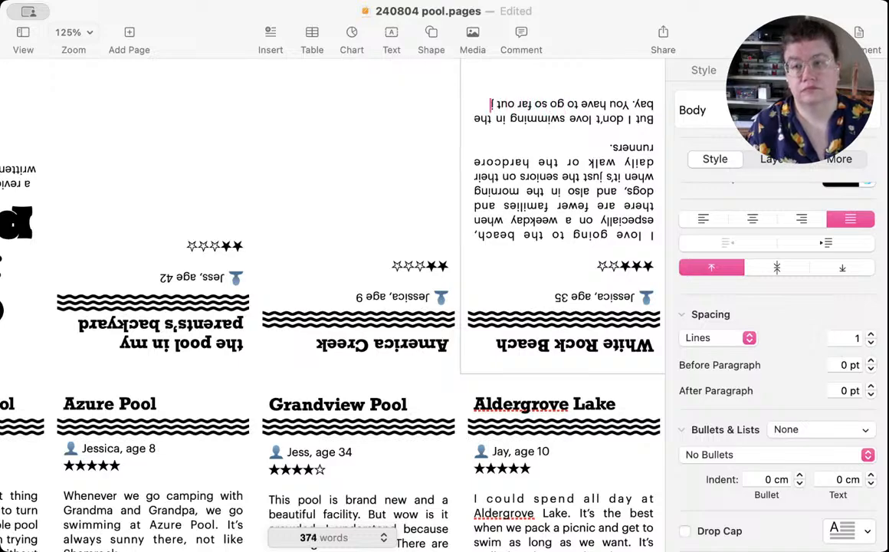
type("ust to")
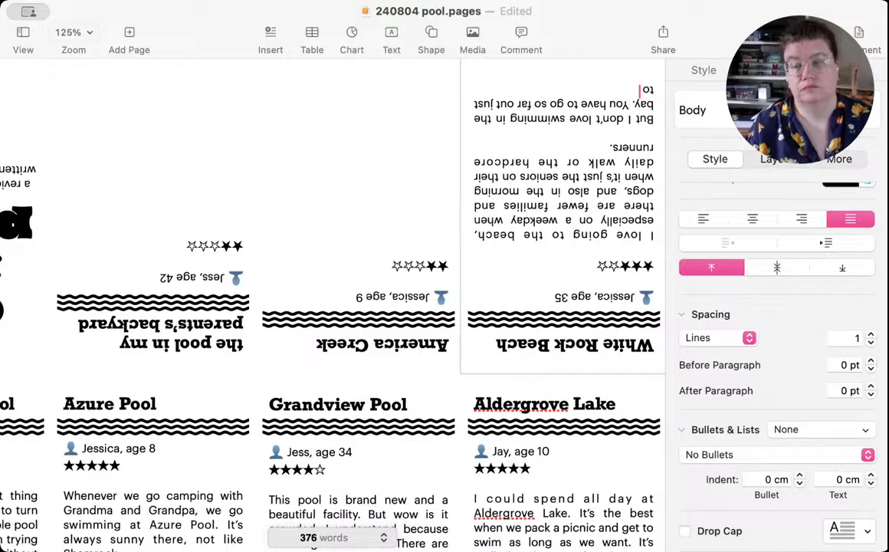
type(" sub")
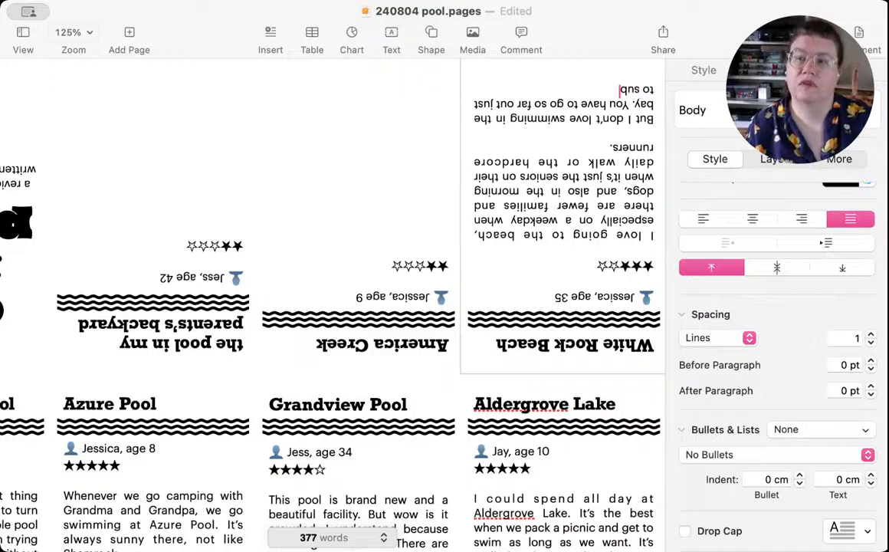
type("merge")
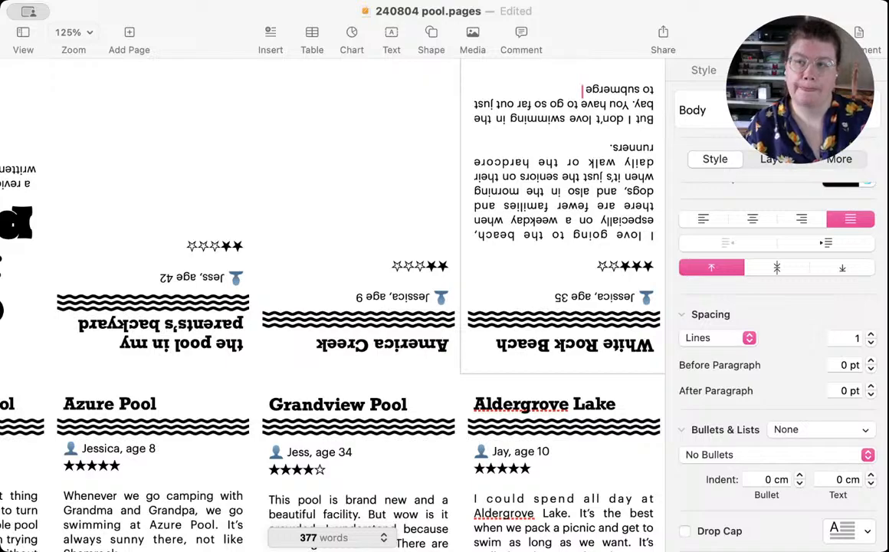
type(" yourself")
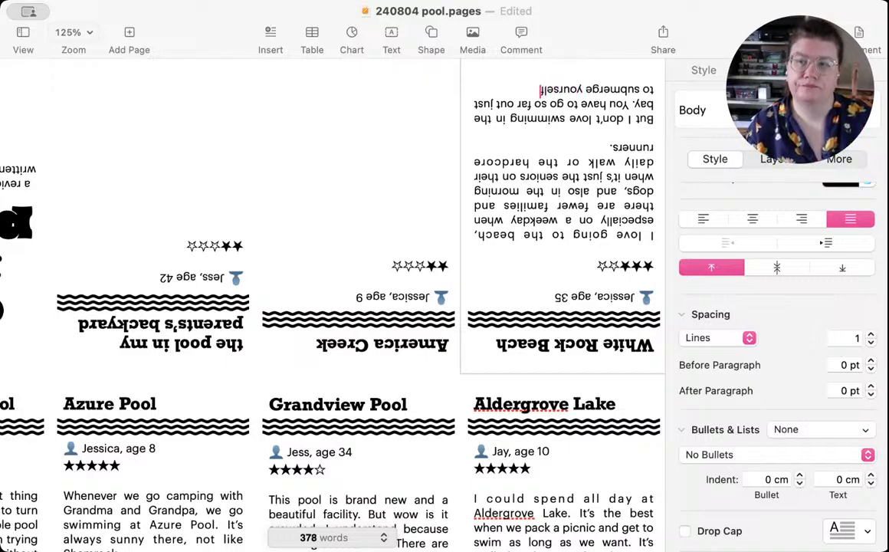
type(", and")
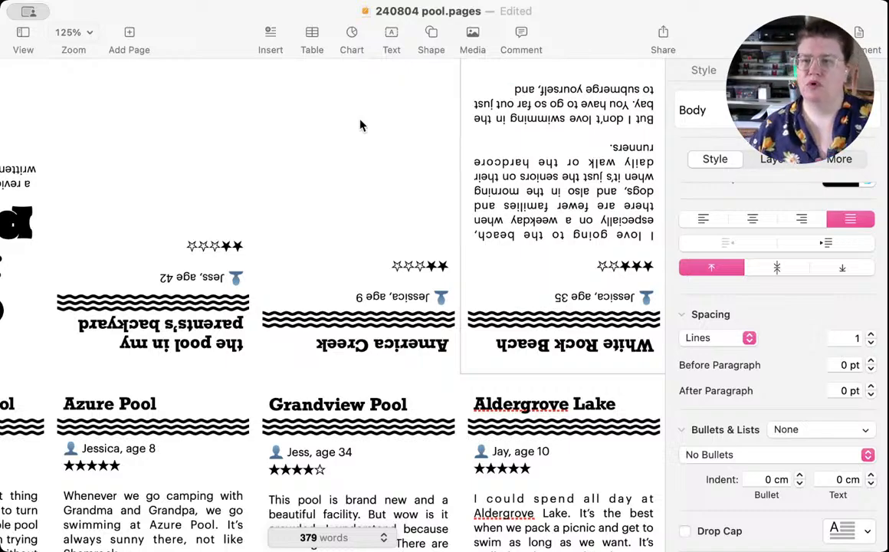
Step: Replace the word "hardcore" before "runners" with "serious" in the White Rock Beach review
double_click(498, 161)
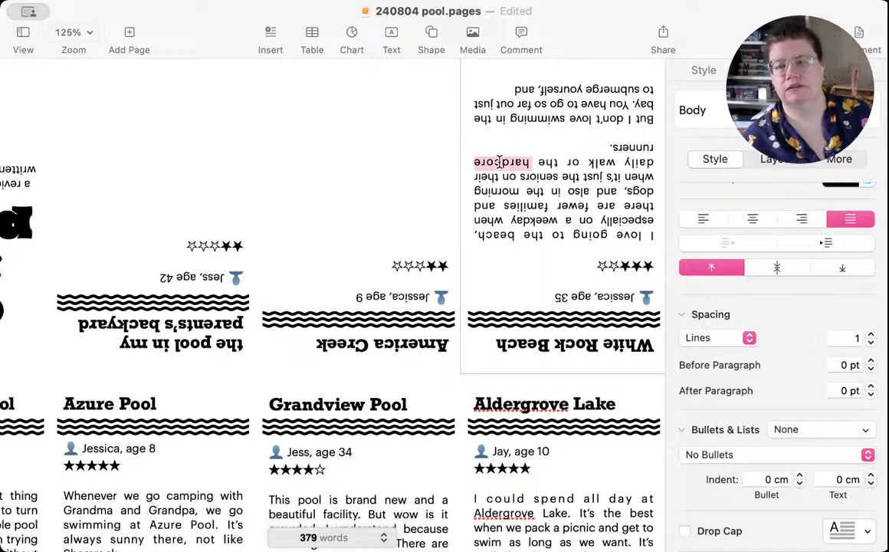
key("BackSpace")
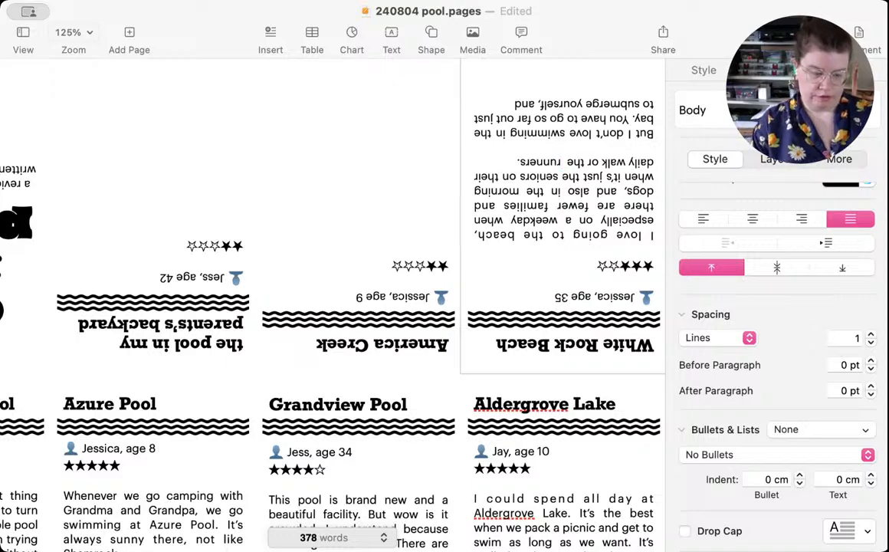
key("BackSpace")
key("BackSpace")
type("s")
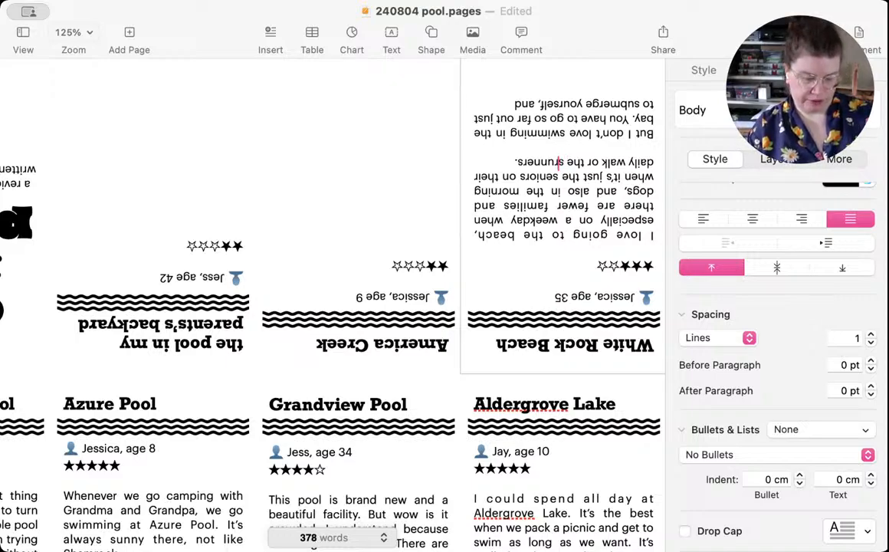
type("erious")
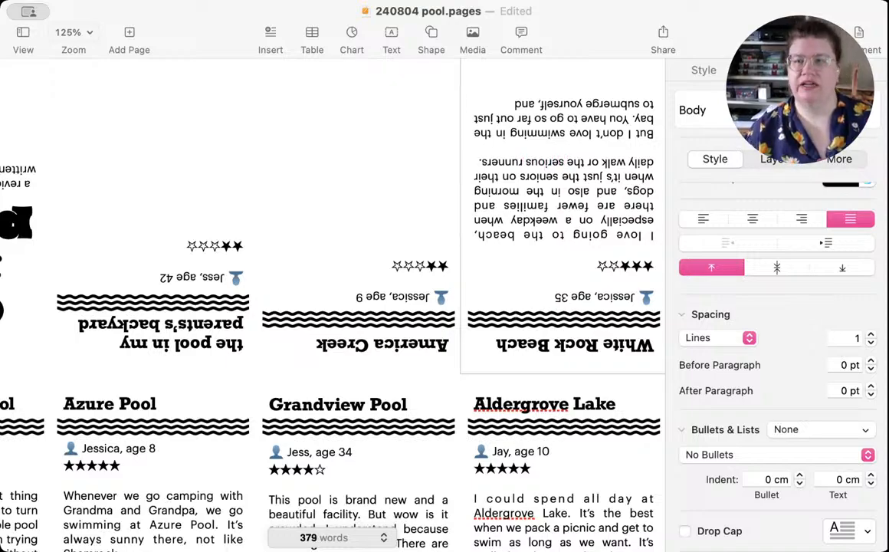
Step: Complete the last White Rock Beach sentence after "yourself, and" with "there is always seaweed wrapping around my legs."
left_click(497, 104)
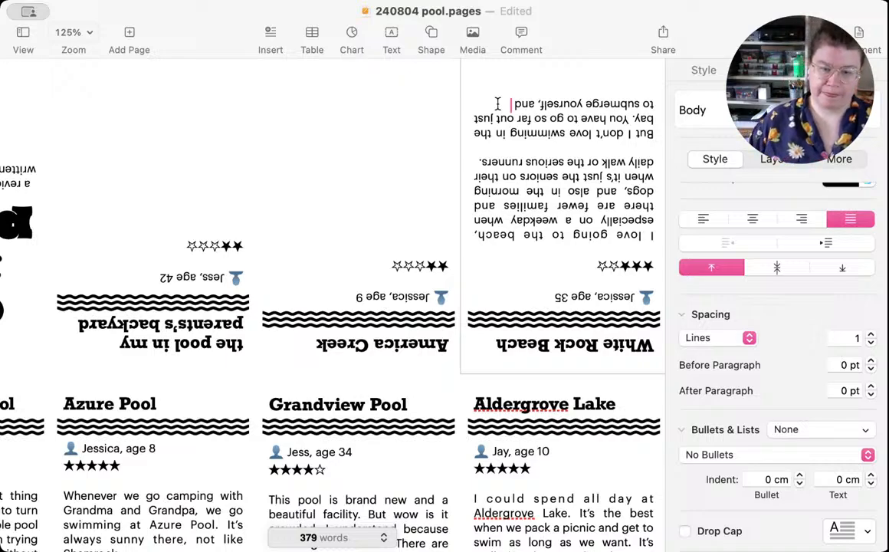
type("there is always")
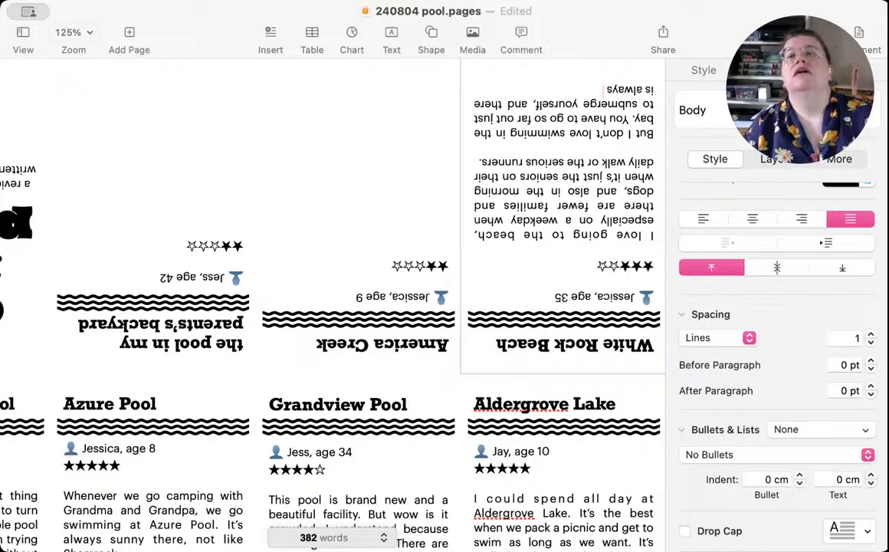
type("s")
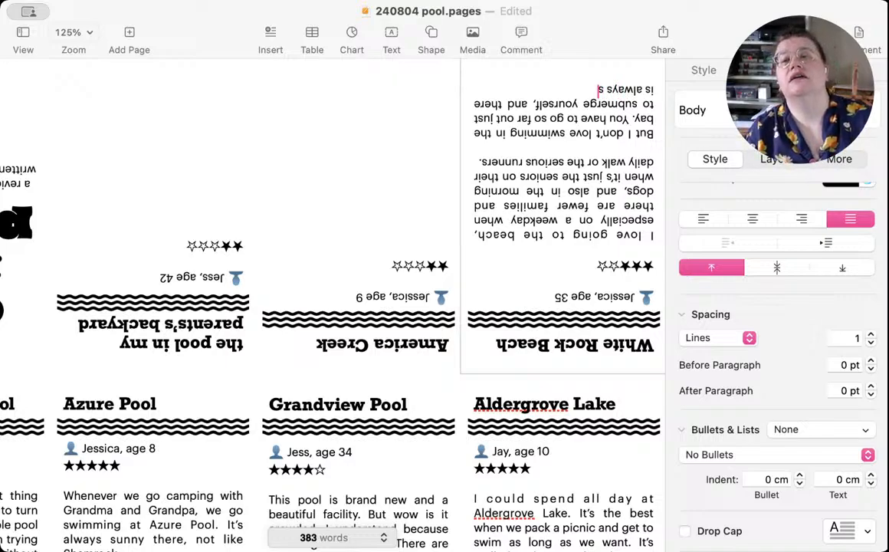
type("eawe")
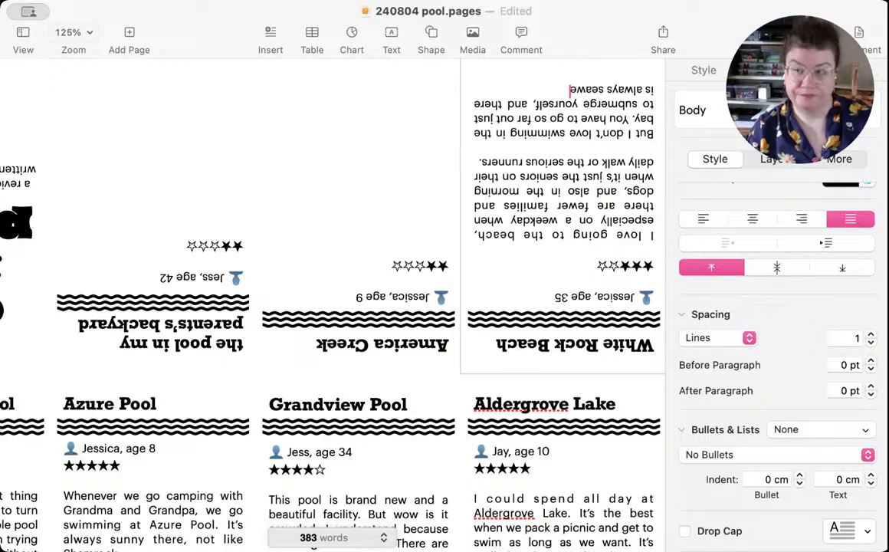
type("ed wrap")
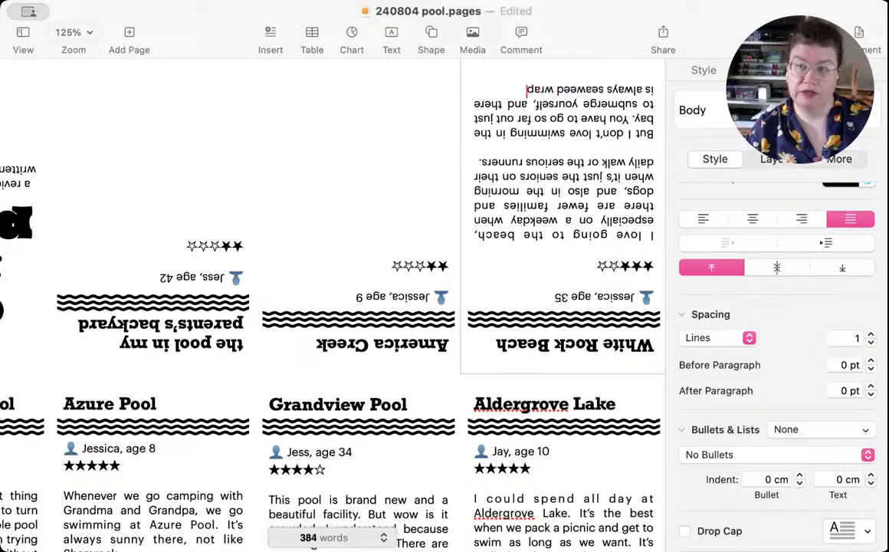
type("ping around m")
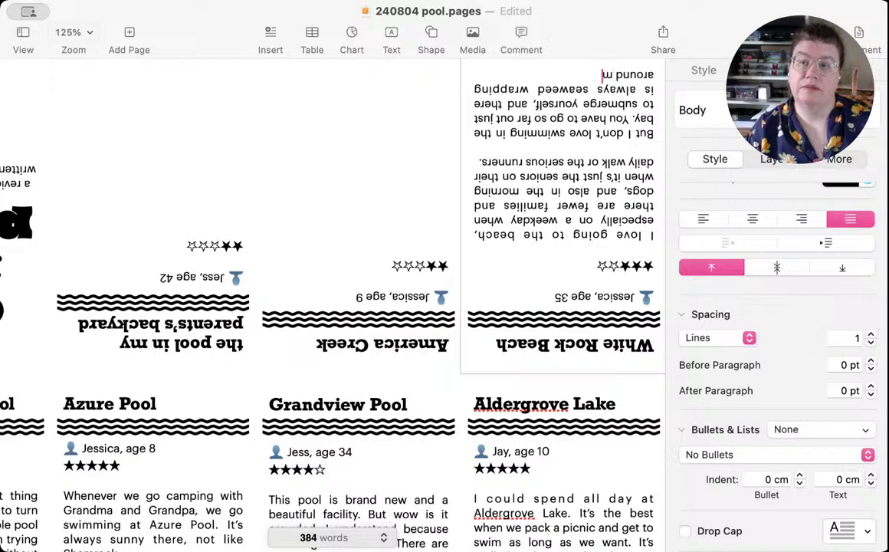
type("y legs.")
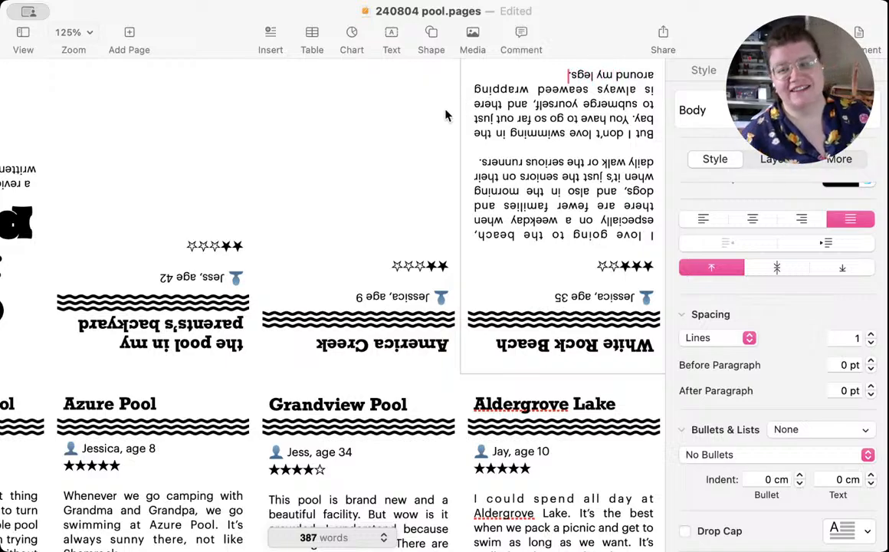
Step: Add two line breaks after the star rating in the America Creek panel and save the document
scroll(413, 119, "up", 2)
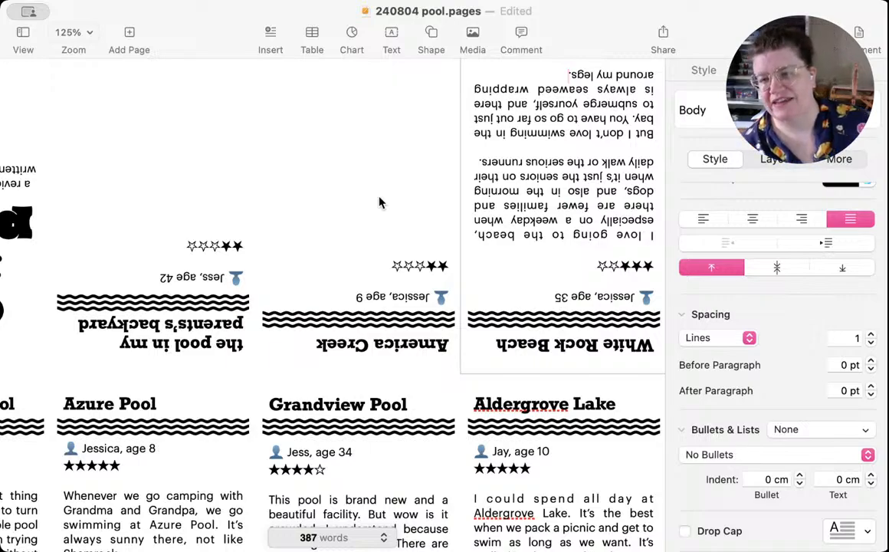
left_click(380, 234)
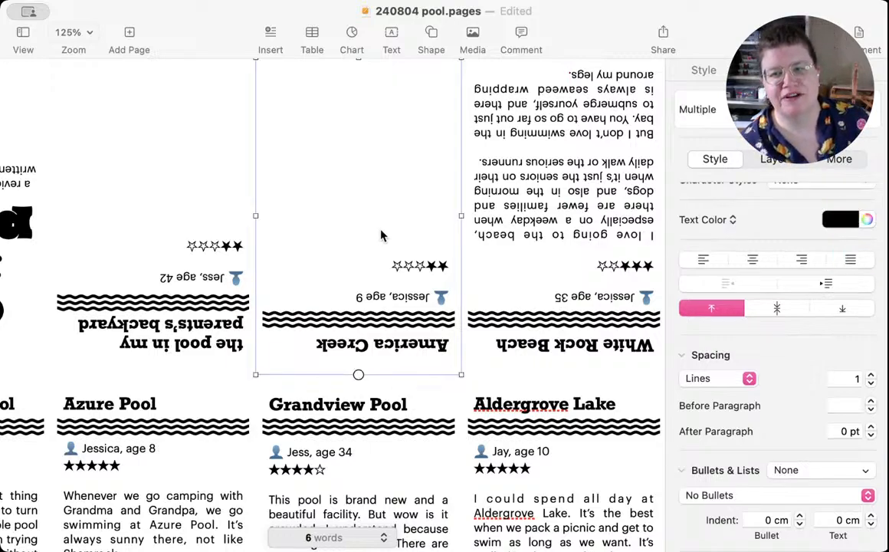
left_click(382, 261)
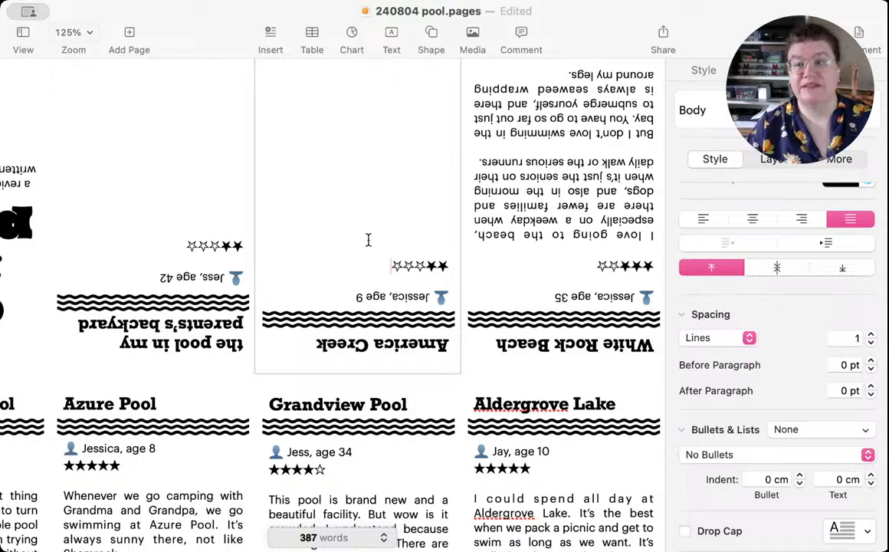
key("Return")
key("Return")
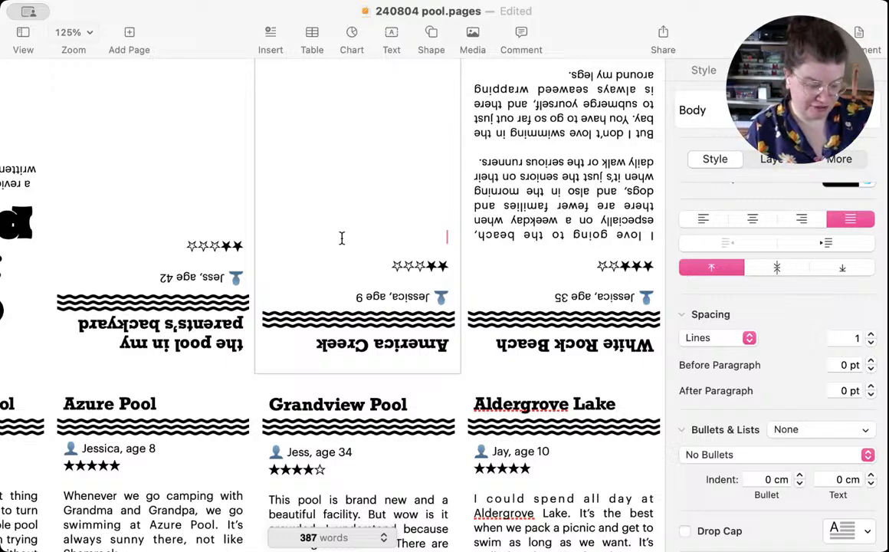
key("super+s")
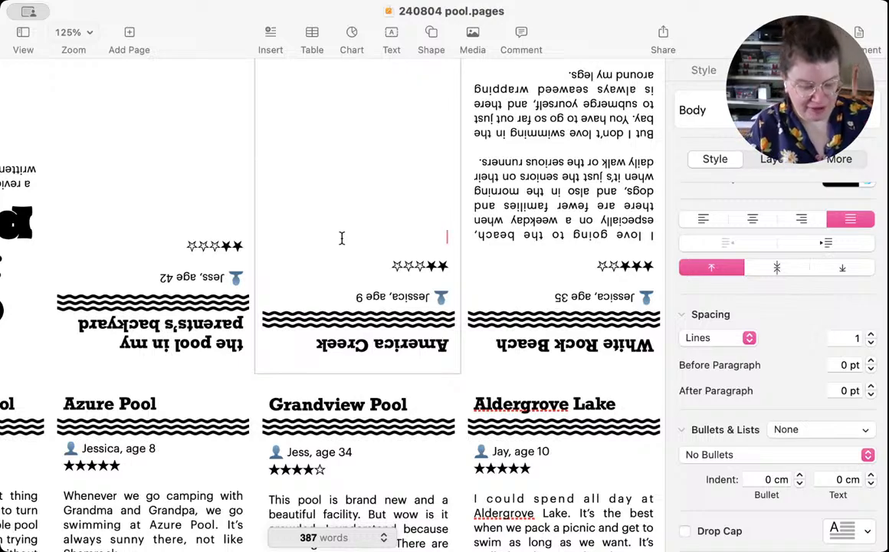
Step: Begin the America Creek review below the star rating with "This creek is FREEZING COLD."
type("This")
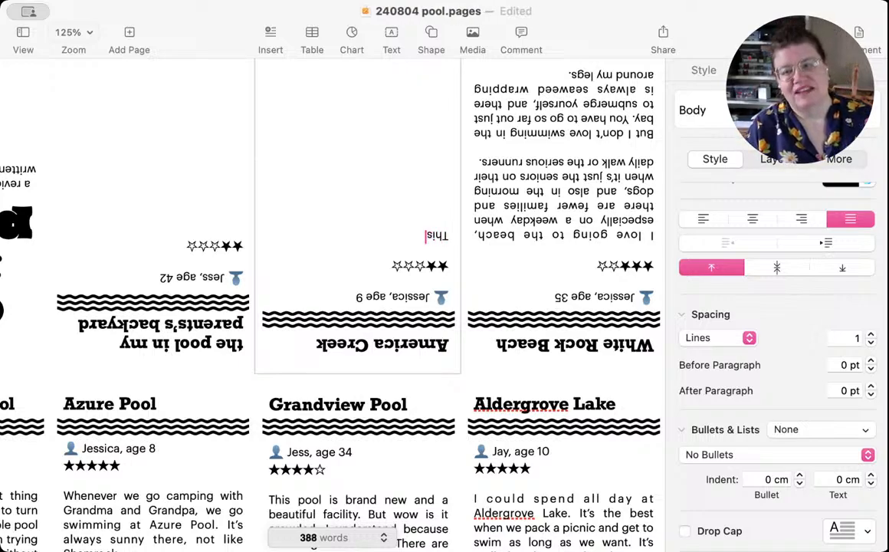
type(" cleek is")
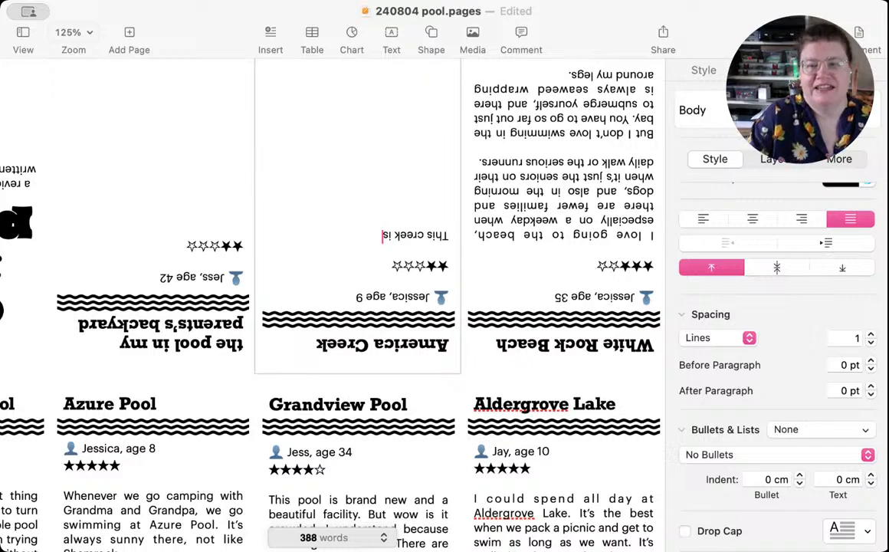
type(" FREEZ")
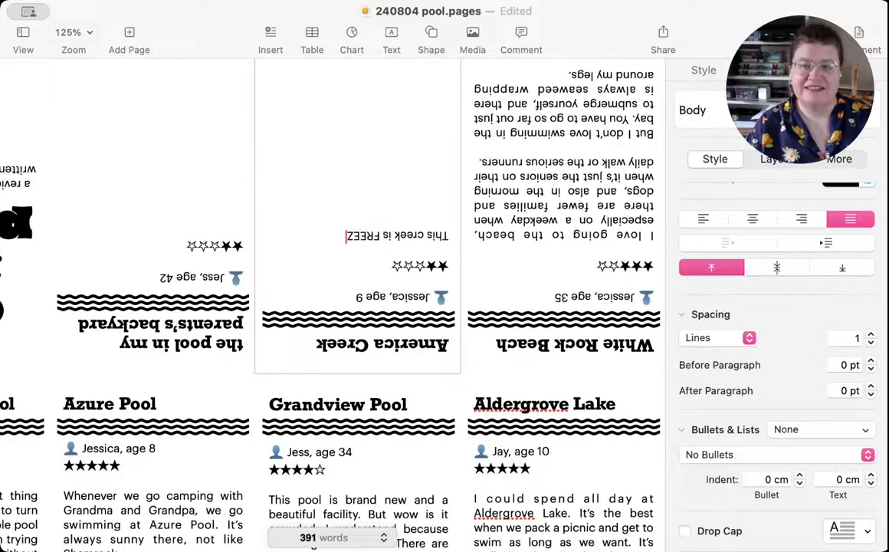
type("ING COLD.")
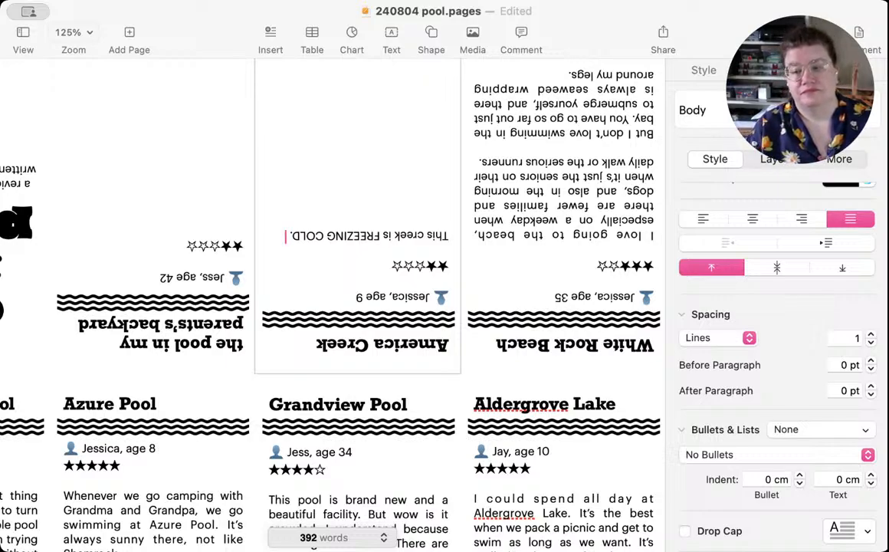
type(" It")
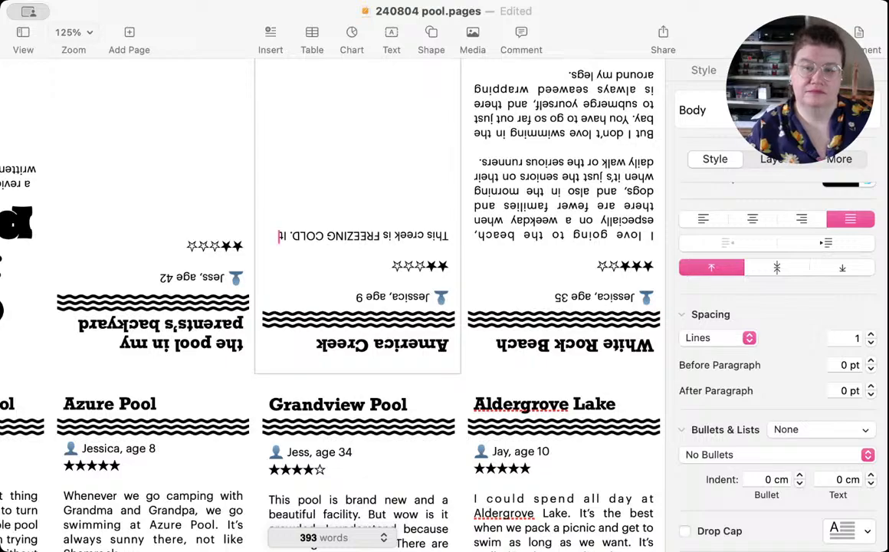
type("'s only nic")
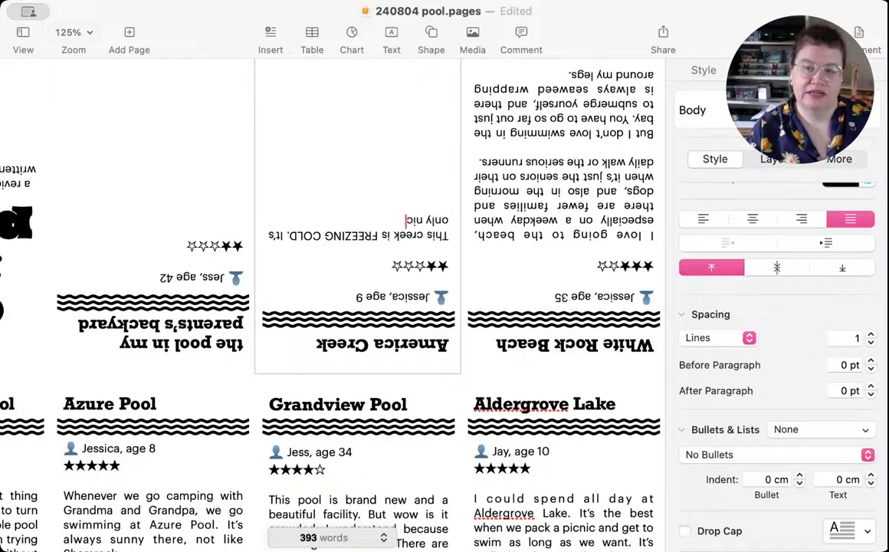
type("e on a supe")
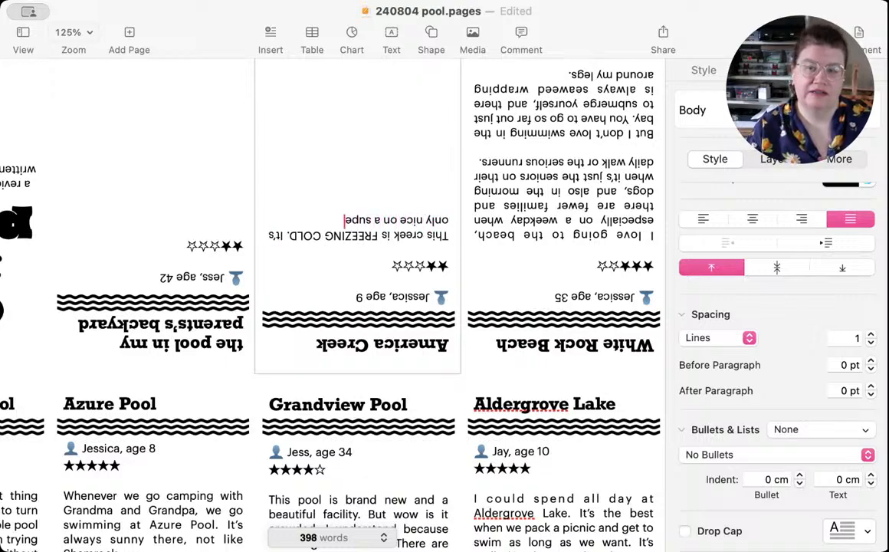
type("r hot day")
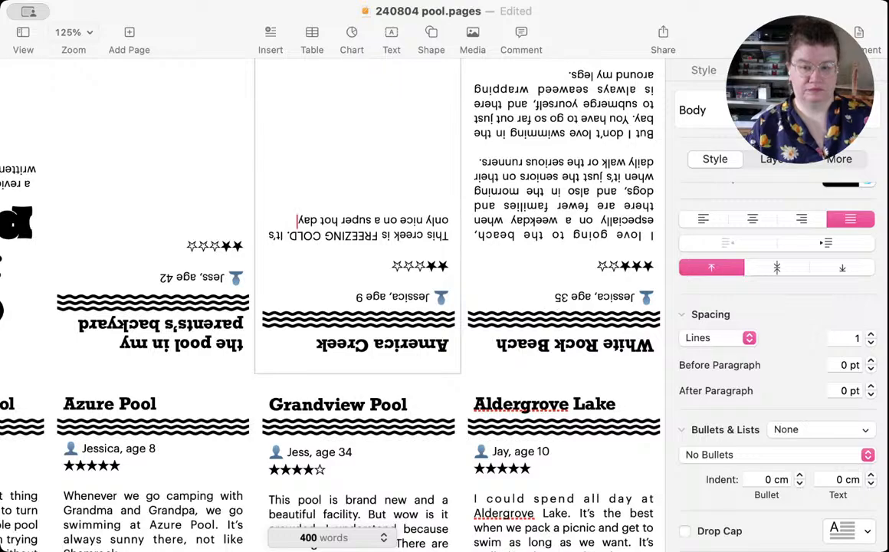
Step: Add "It's only nice on a super hot day when I can just jump in right away." to the America Creek review
type("when I can")
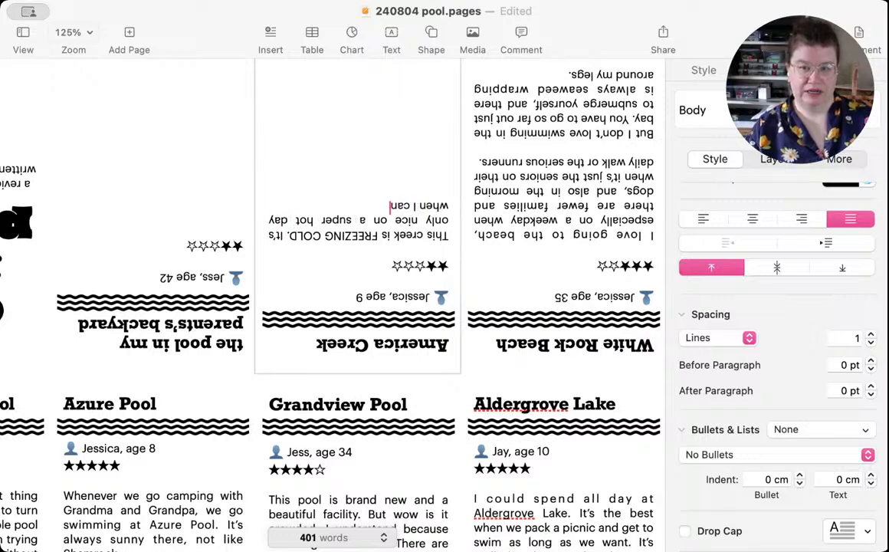
type(" just jump in")
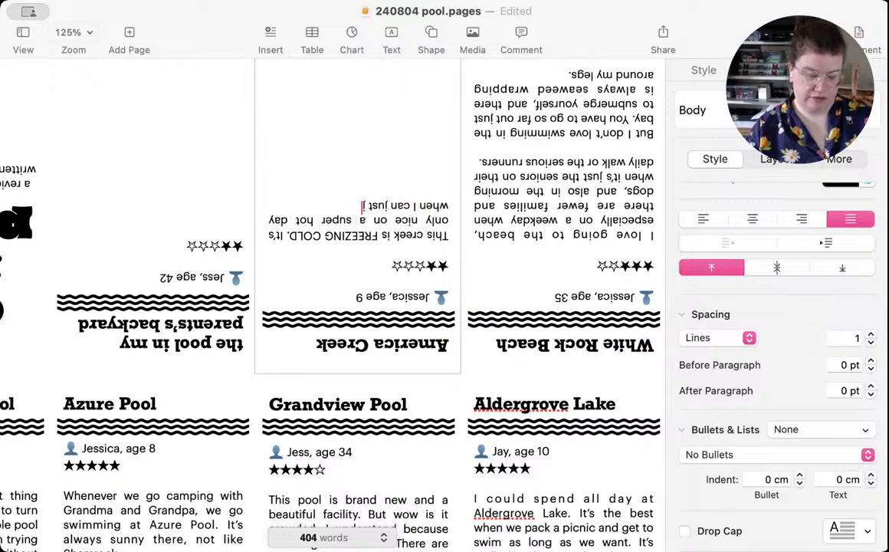
type(" ri")
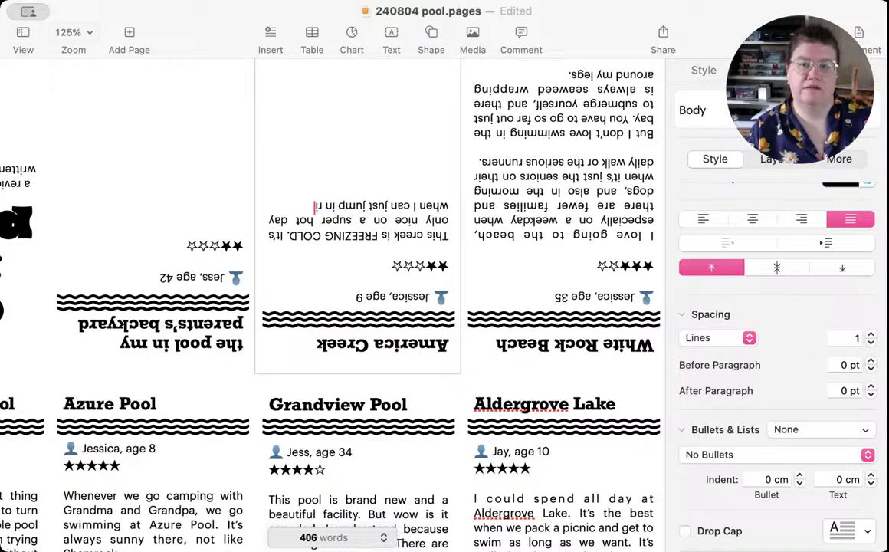
type("ght")
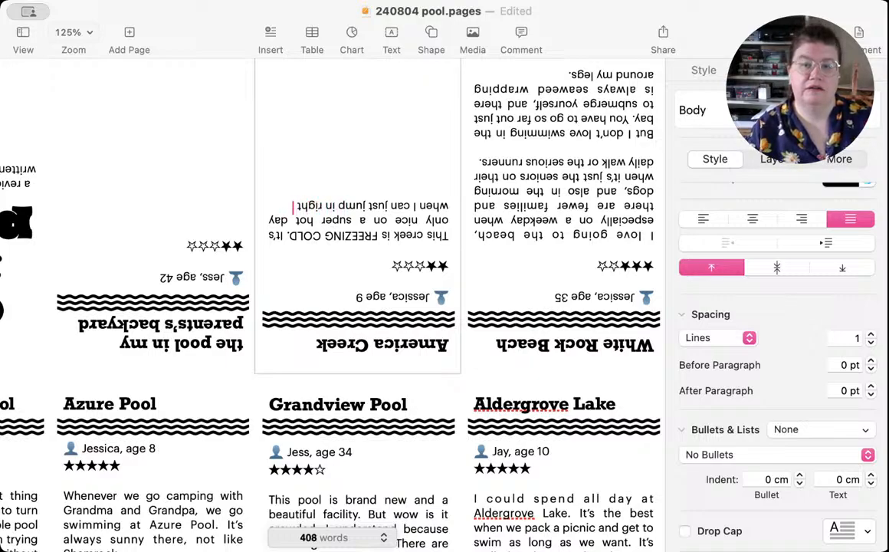
type(" away. But")
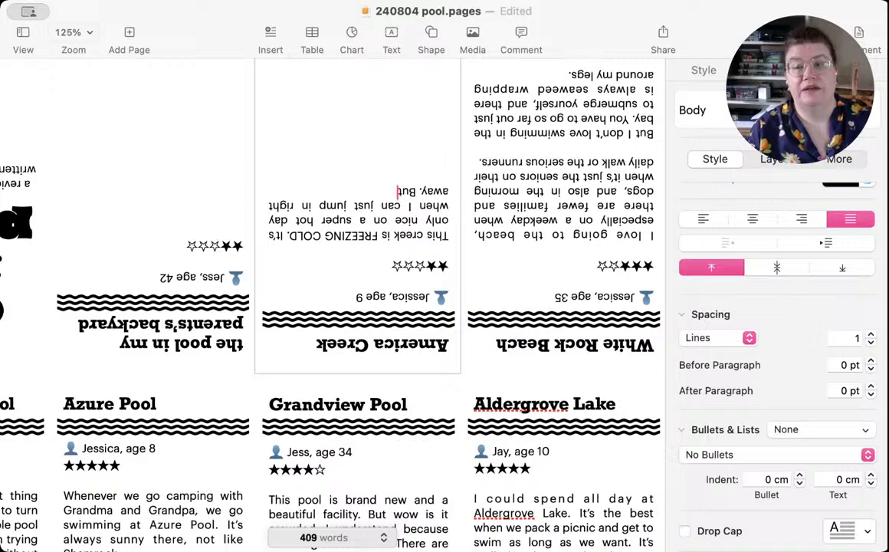
type(" usually,")
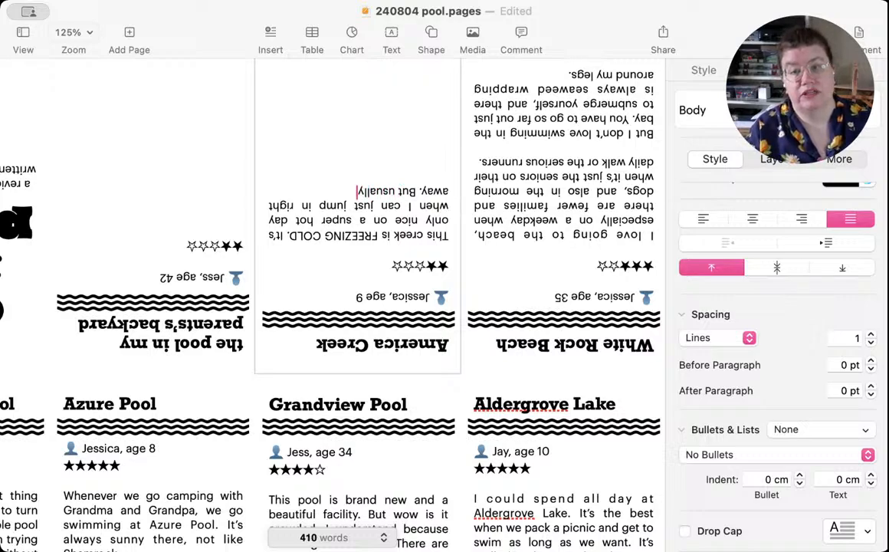
type(" I only g")
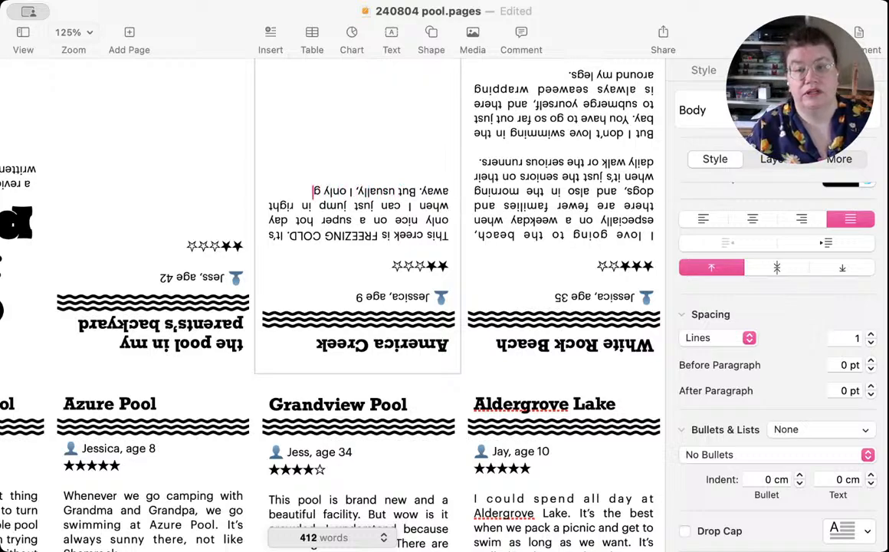
type("o up to my ke")
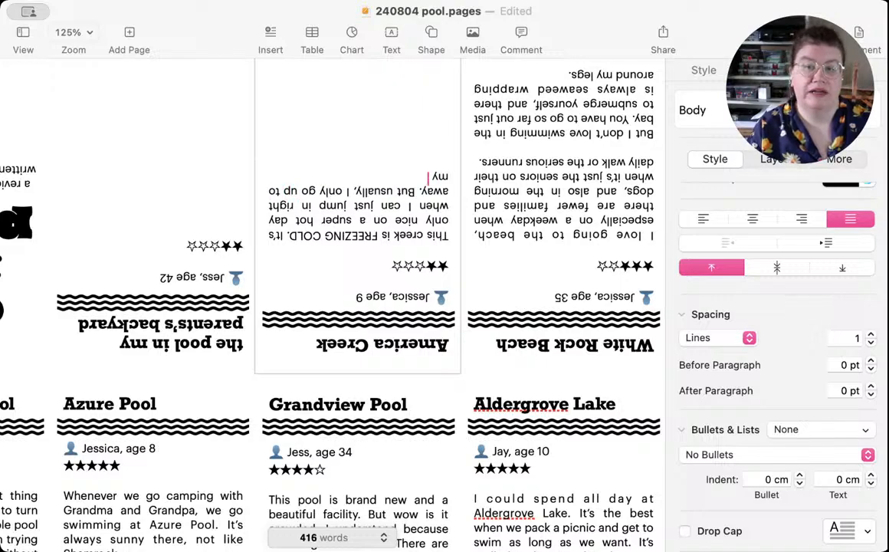
Step: Finish the first America Creek paragraph with "But usually, I only go up to my knees."
key("BackSpace")
type("nees.")
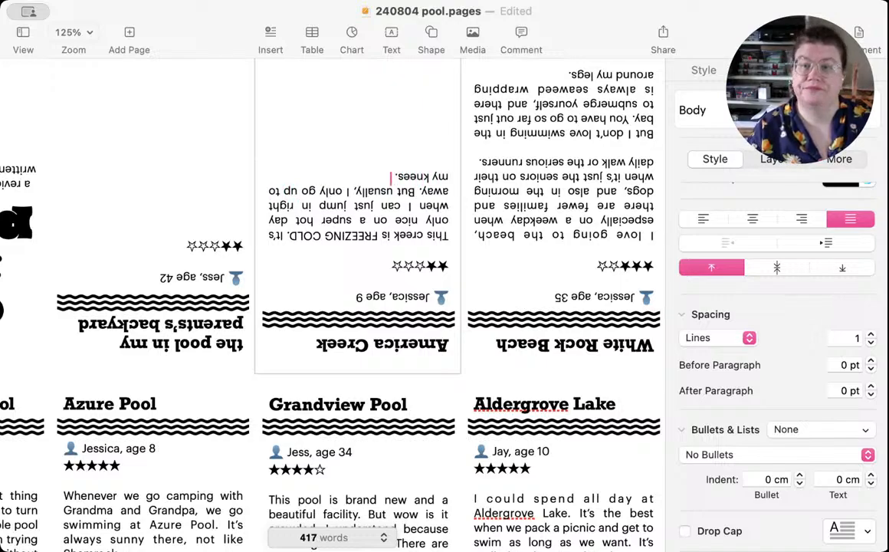
Step: Start a second America Creek paragraph after a blank line with "The adults like it because it keeps their beer cold."
key("Return")
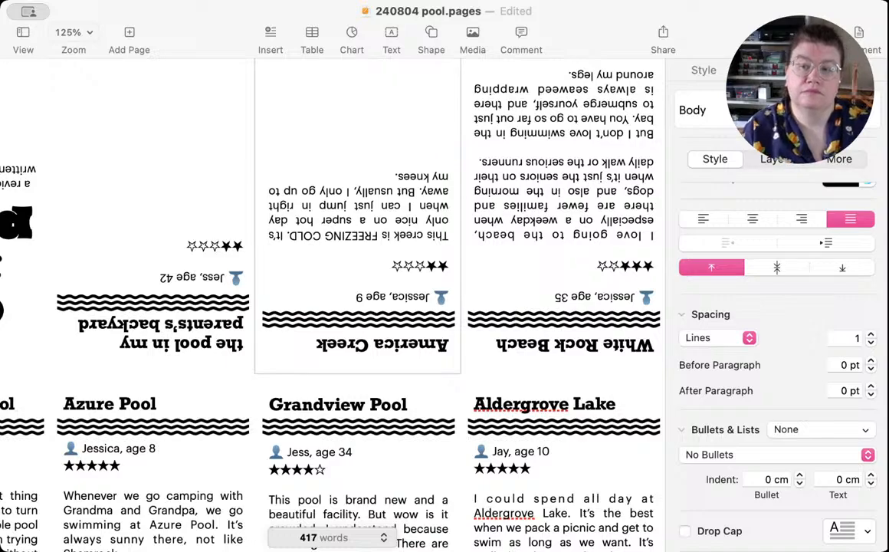
type("Th")
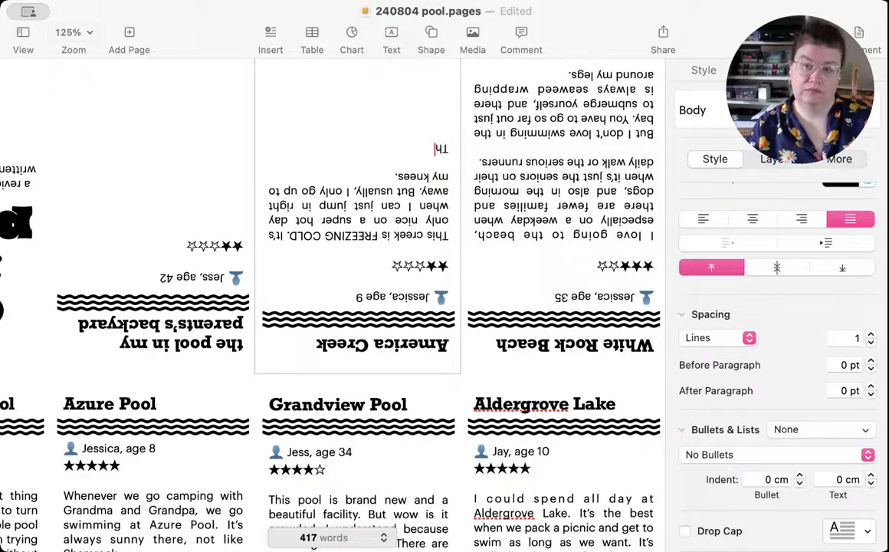
type("e adults")
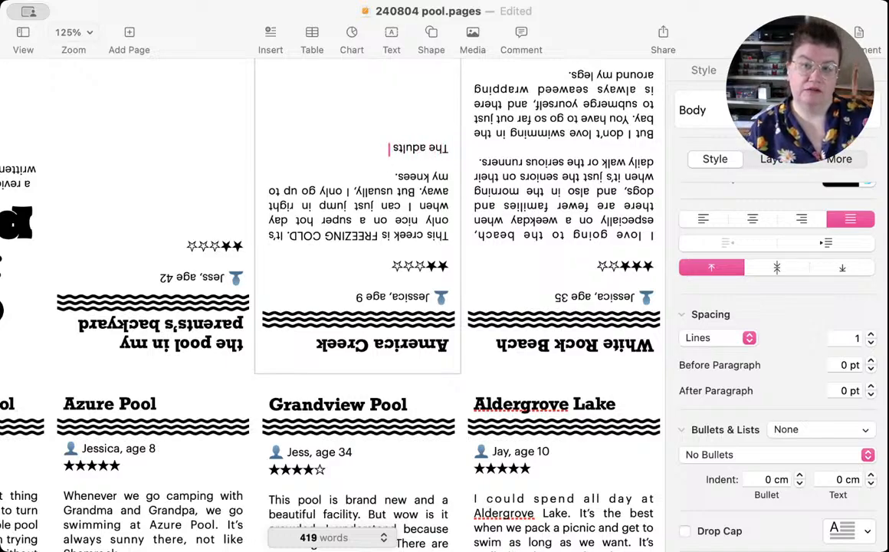
type(" like i")
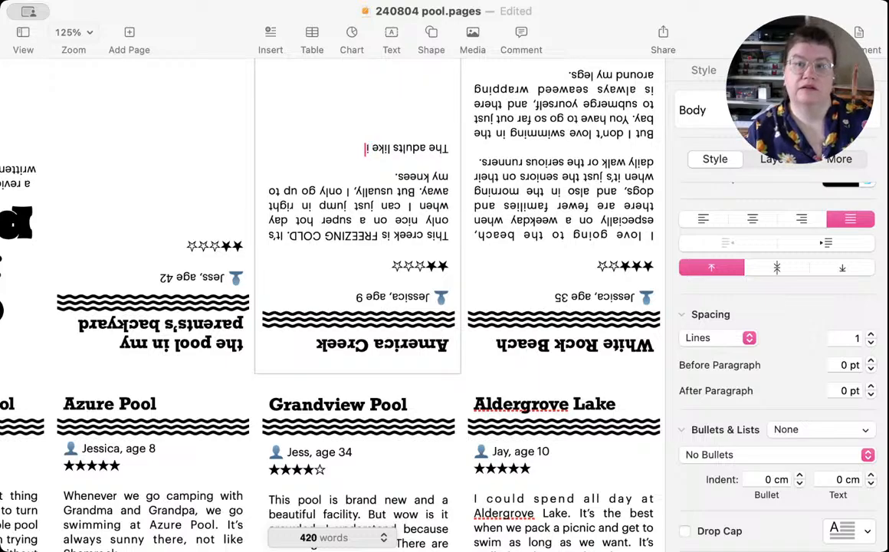
type("t because")
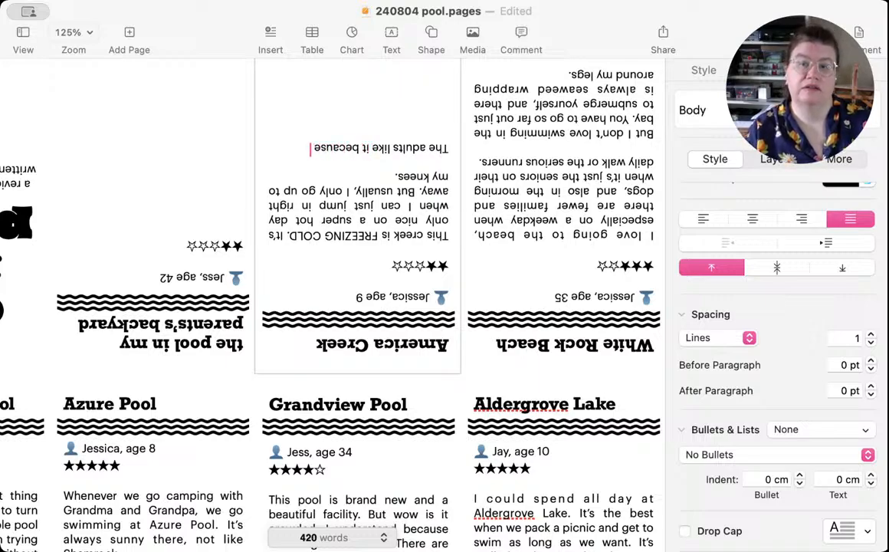
type(" it keeps their beer")
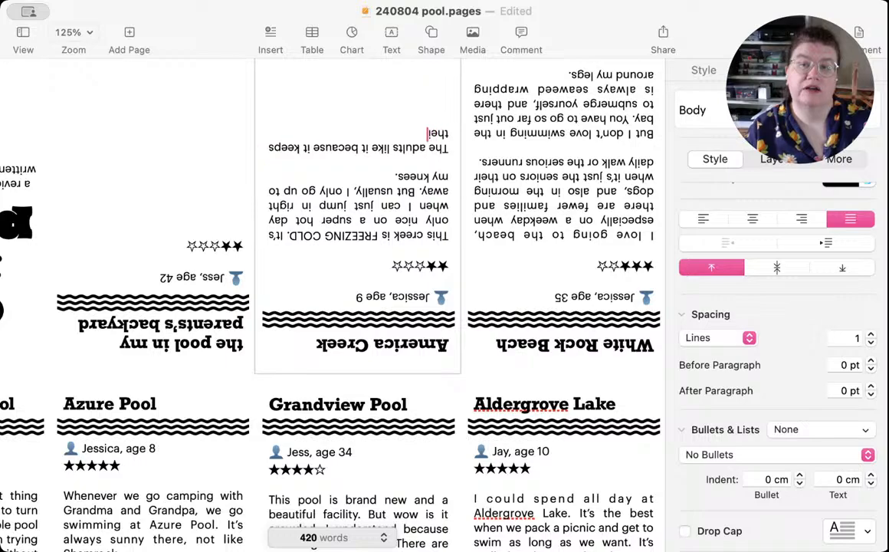
type(" col")
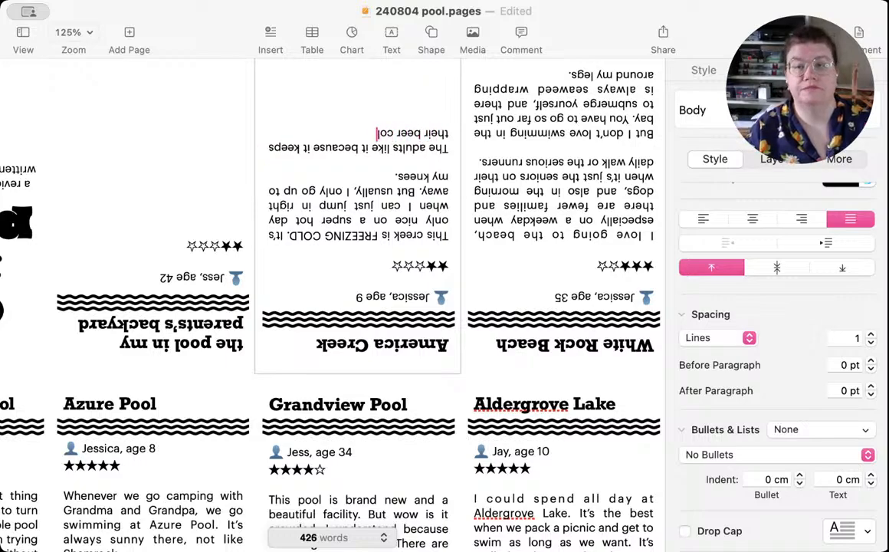
type("d.")
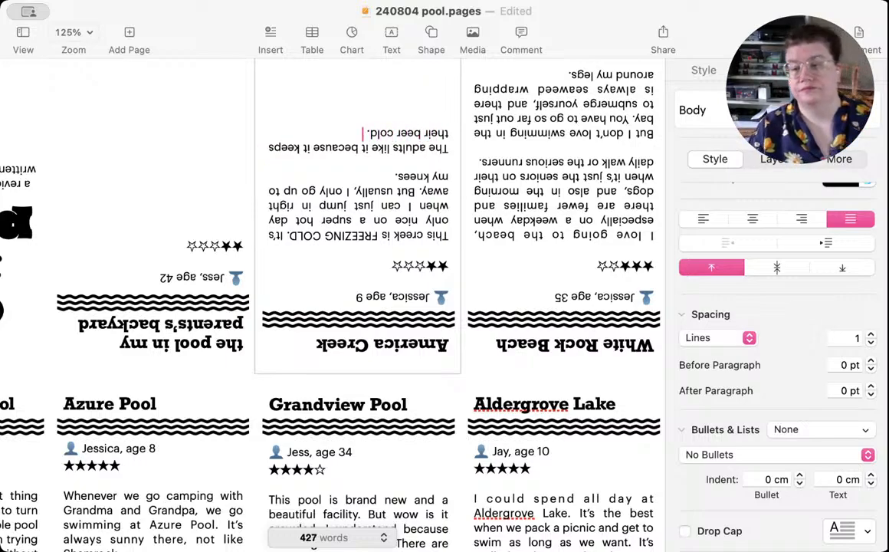
type(" They hang out")
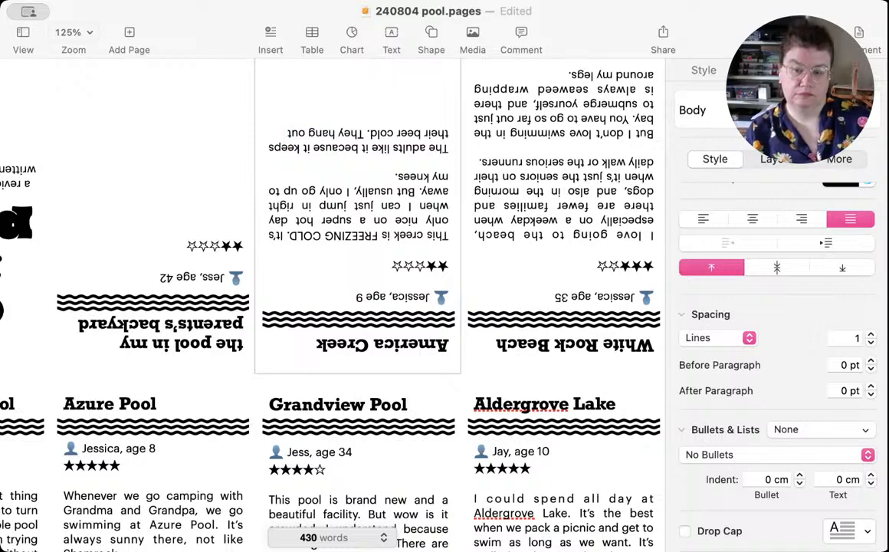
Step: Add the sentence "They hang out all day." to the second America Creek paragraph
type("all day.")
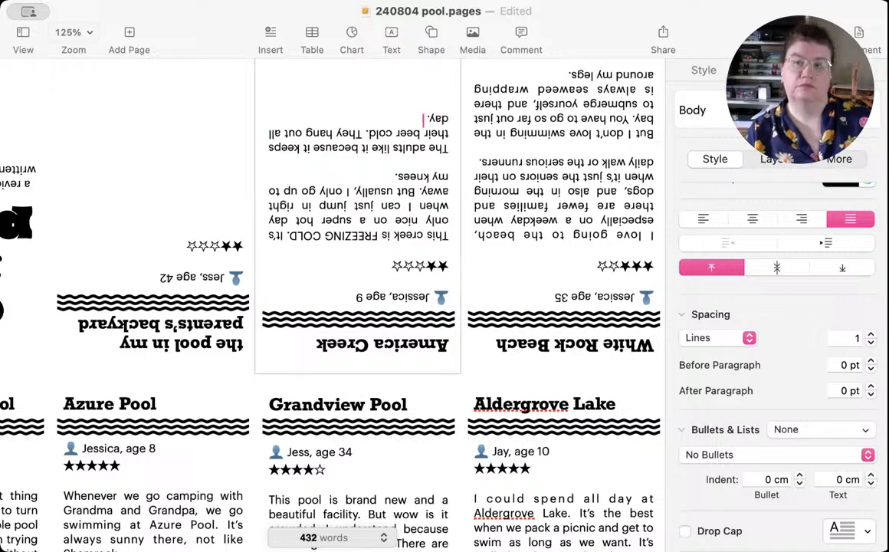
type(" Sometimes")
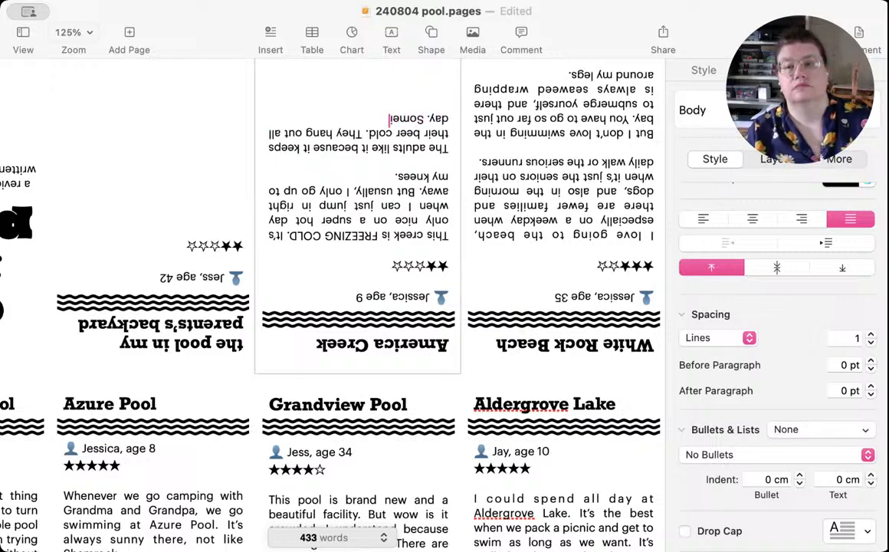
type(" my b")
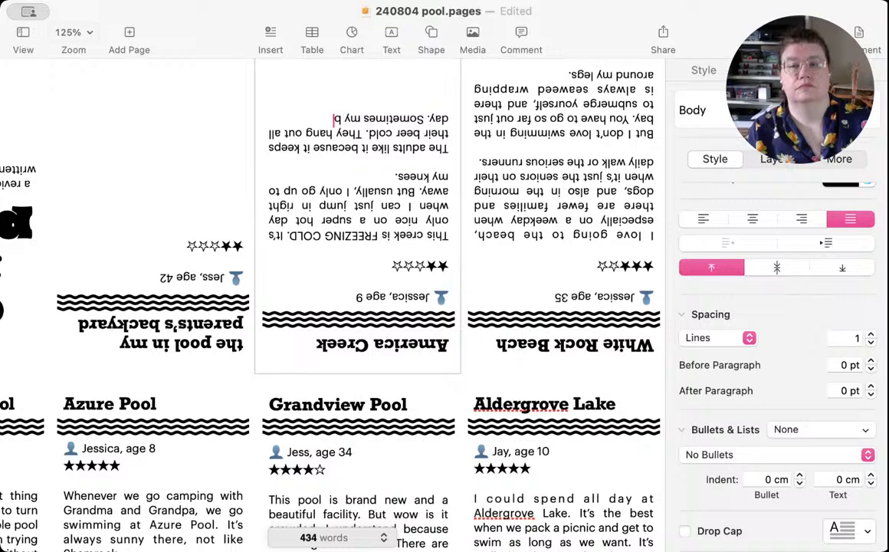
type("rothers an")
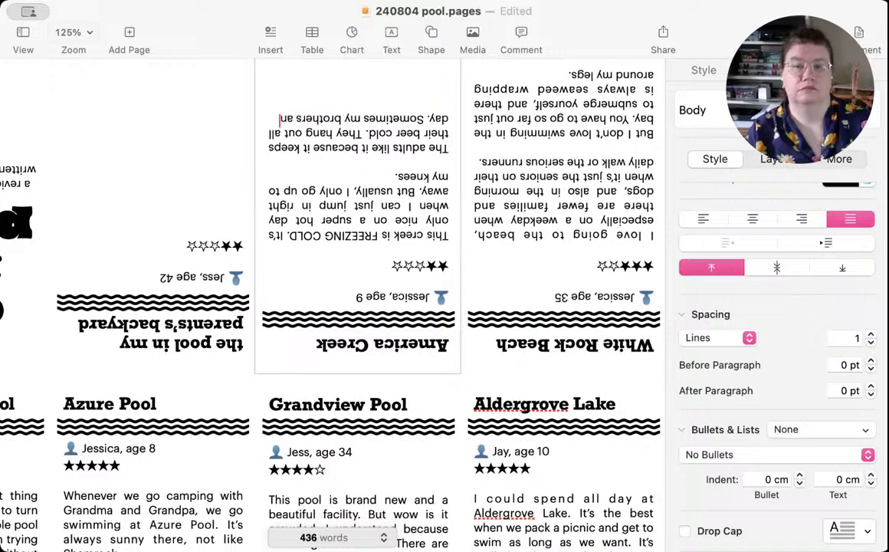
type("d my uncle")
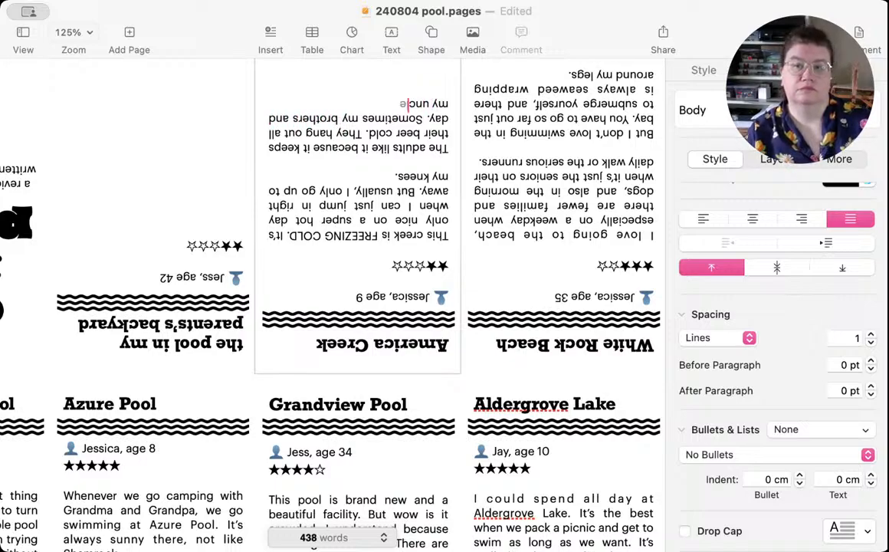
type("s splash me")
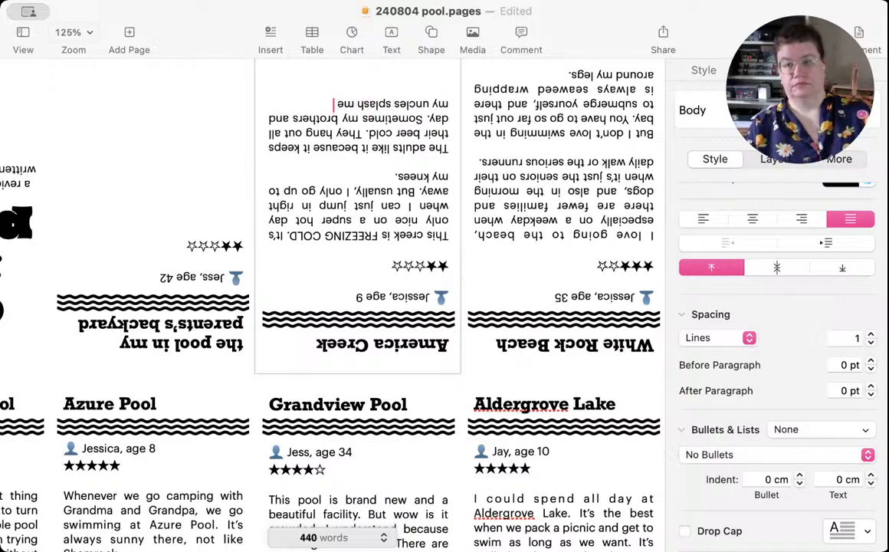
type(" with th")
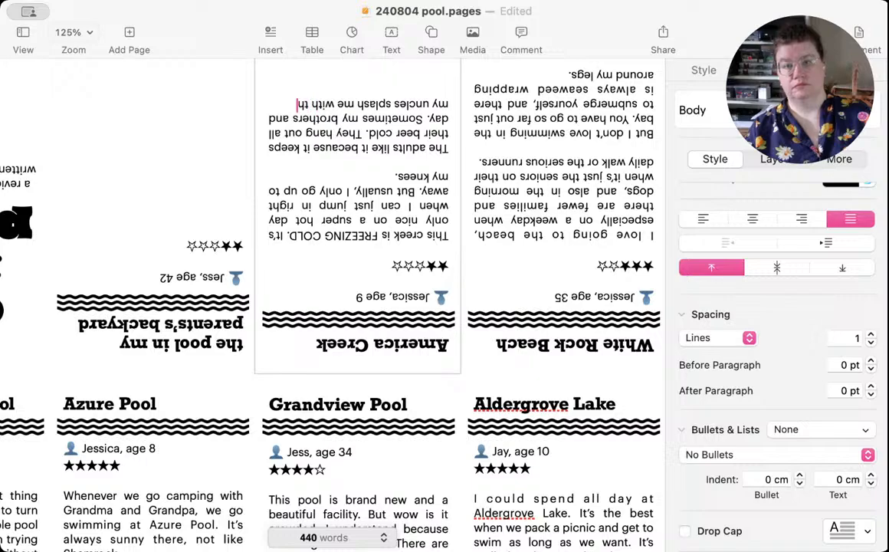
type("e cold wate")
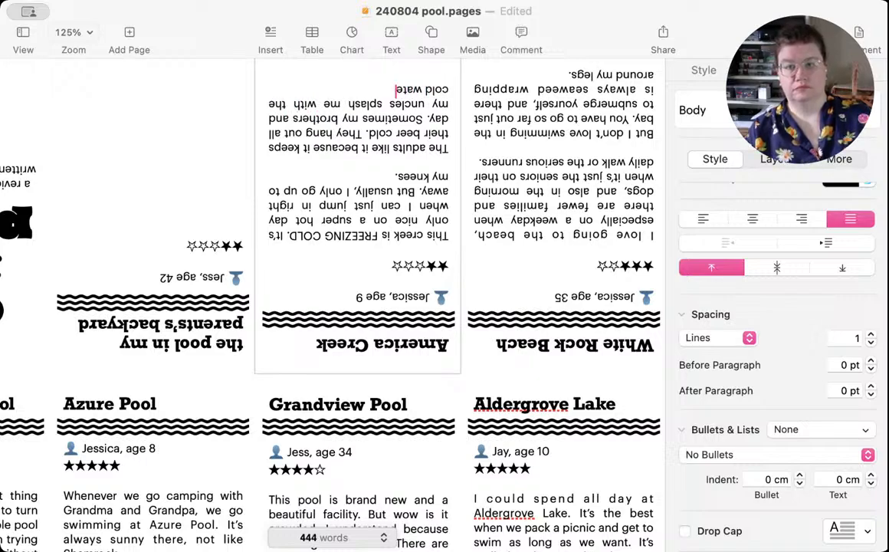
type("r, so I have")
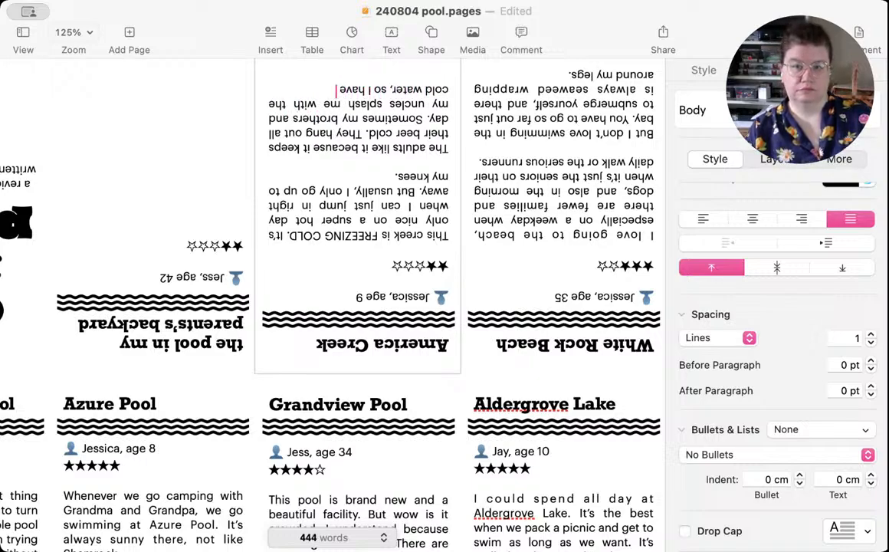
type(" to splash")
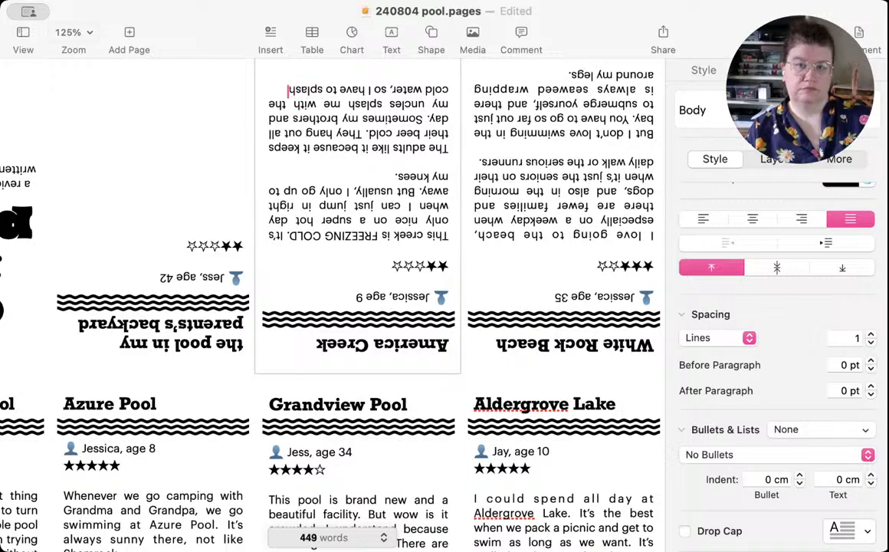
type(" them back.")
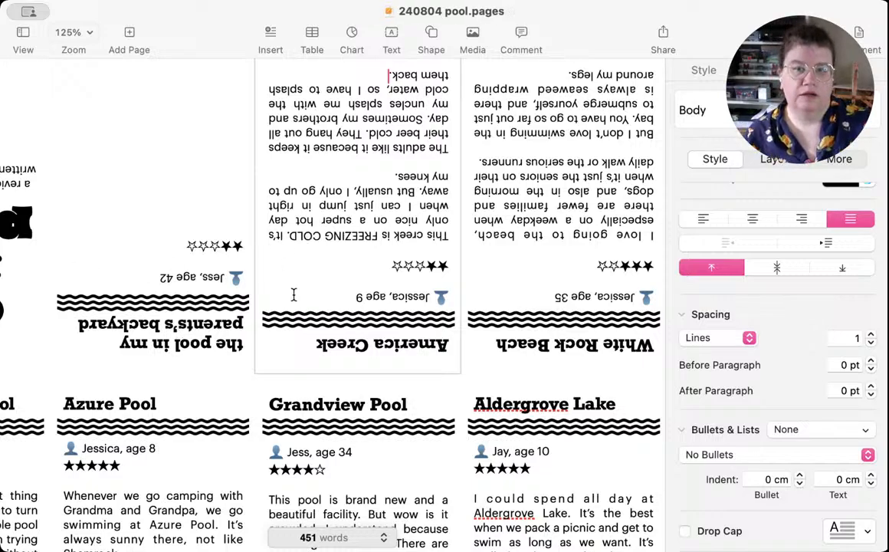
Step: Start a body paragraph after a blank line below the stars in the parents's backyard pool panel, and save the document
left_click(165, 257)
scroll(164, 257, "left", 5)
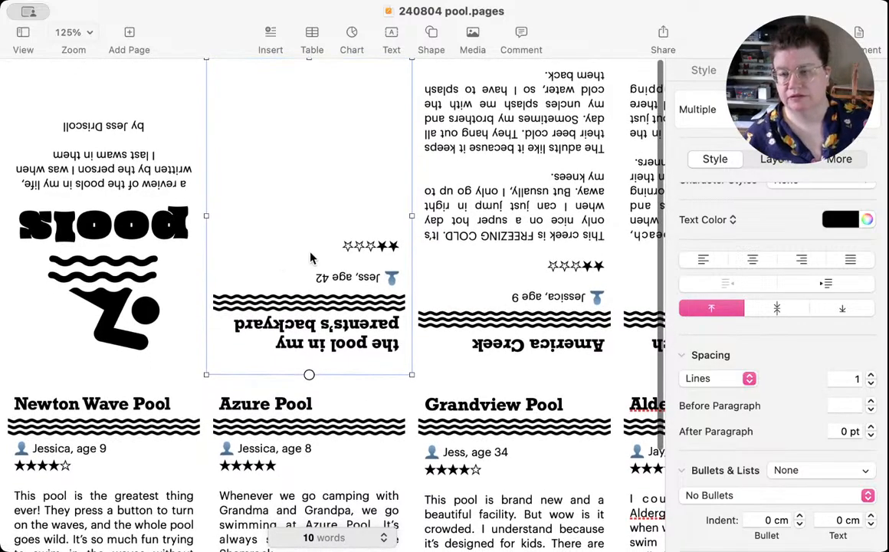
left_click(333, 246)
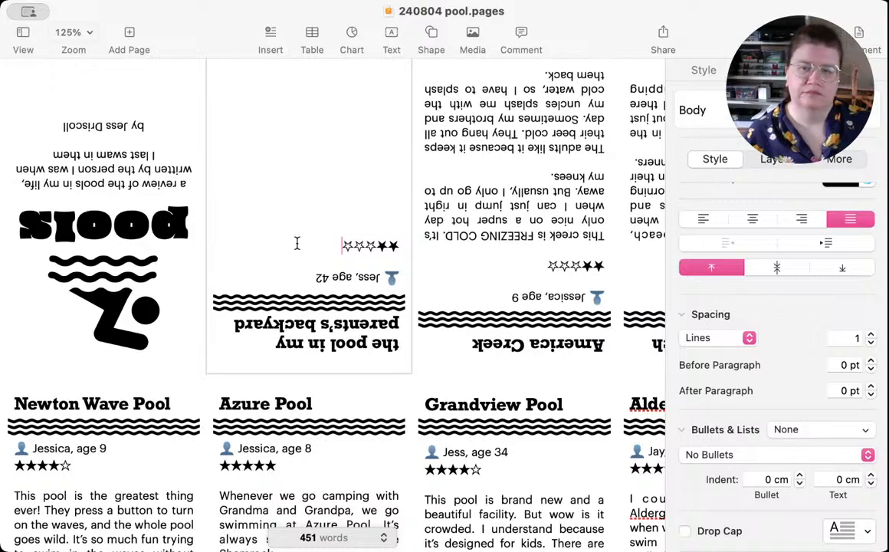
key("Return")
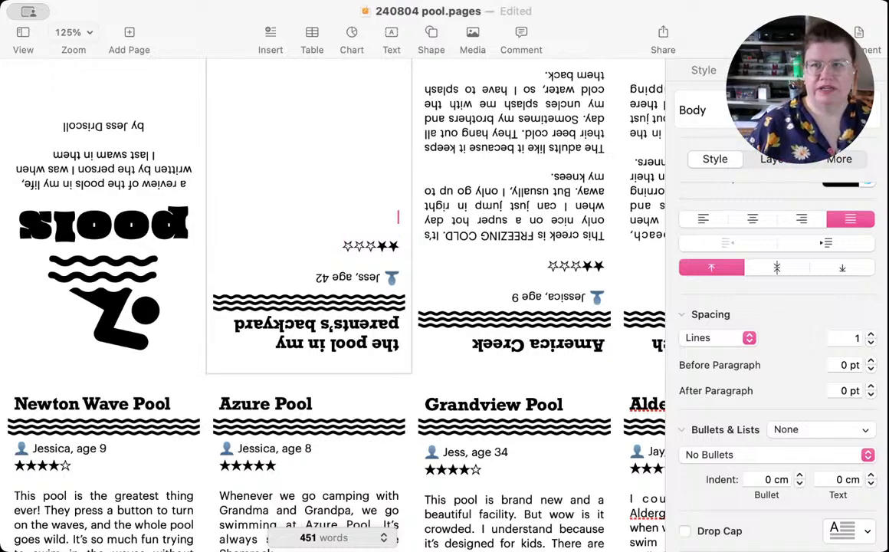
key("super+s")
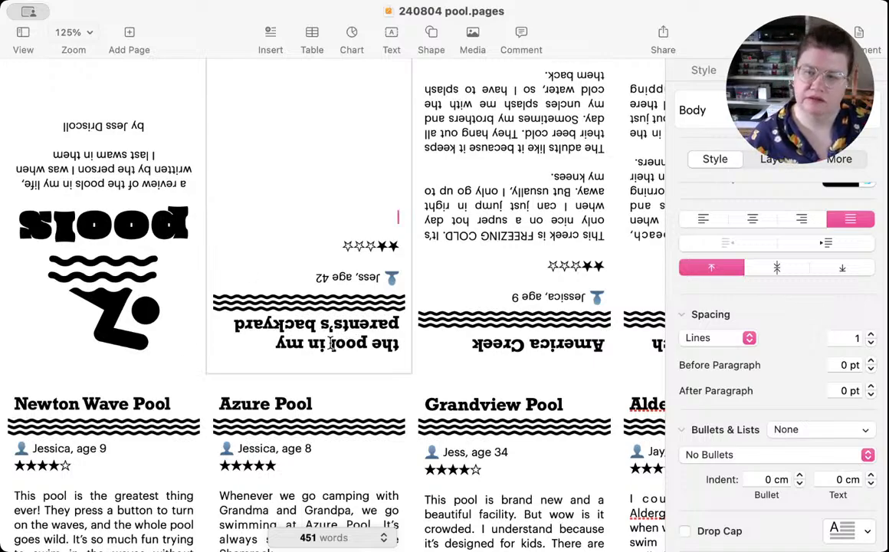
Step: Shorten the parents's backyard panel heading to "the backyard pool" and move its wavy divider against the single-line heading, matching the America Creek panel
left_click_drag(233, 322, 272, 326)
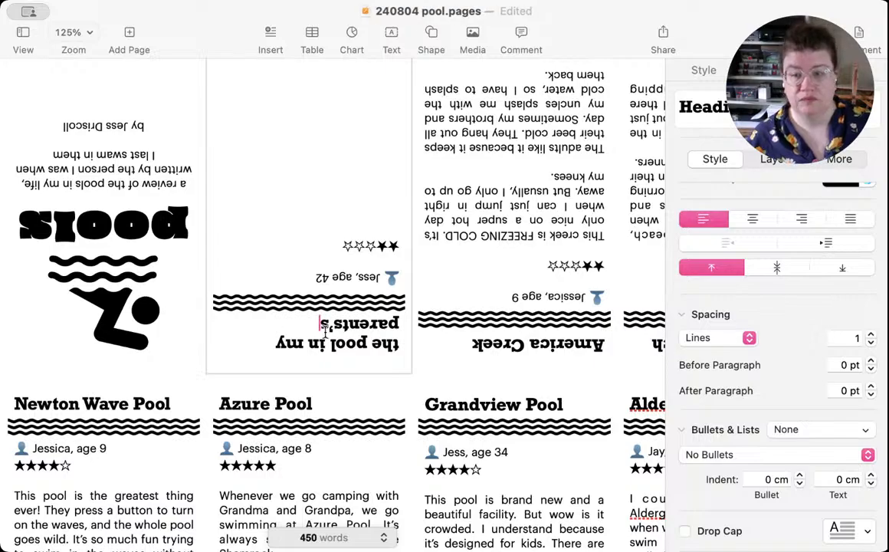
left_click_drag(317, 324, 328, 343)
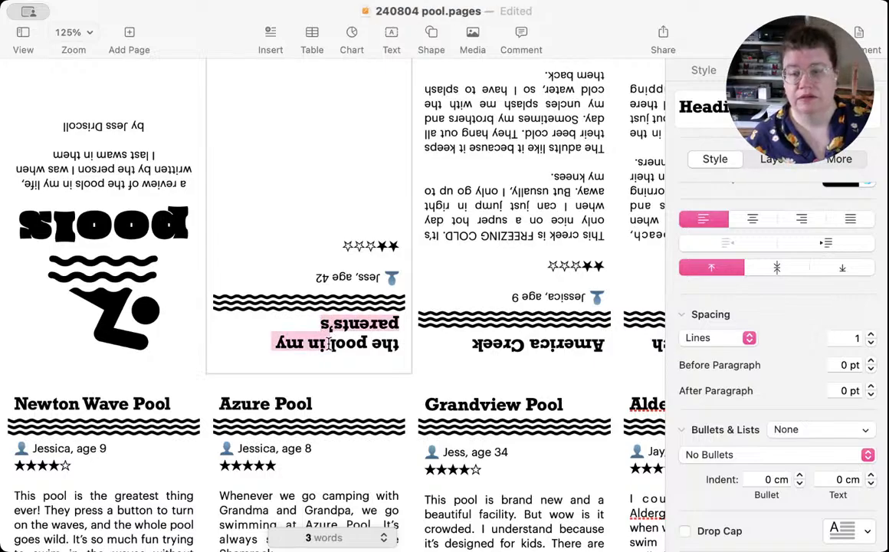
key("BackSpace")
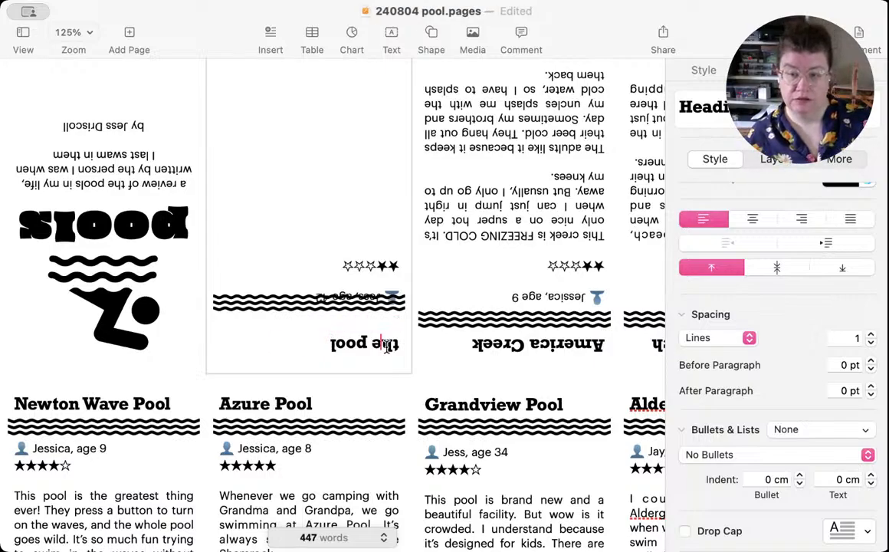
double_click(388, 346)
left_click(369, 345)
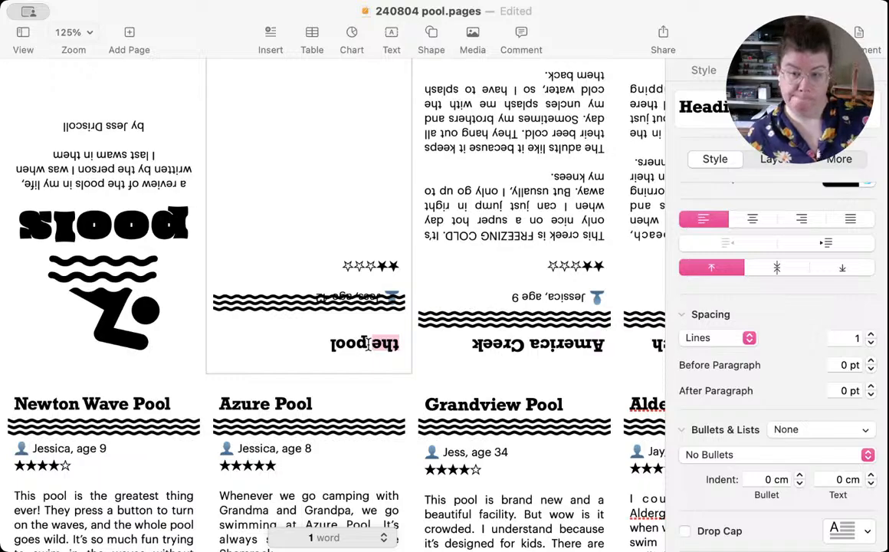
type("backyard")
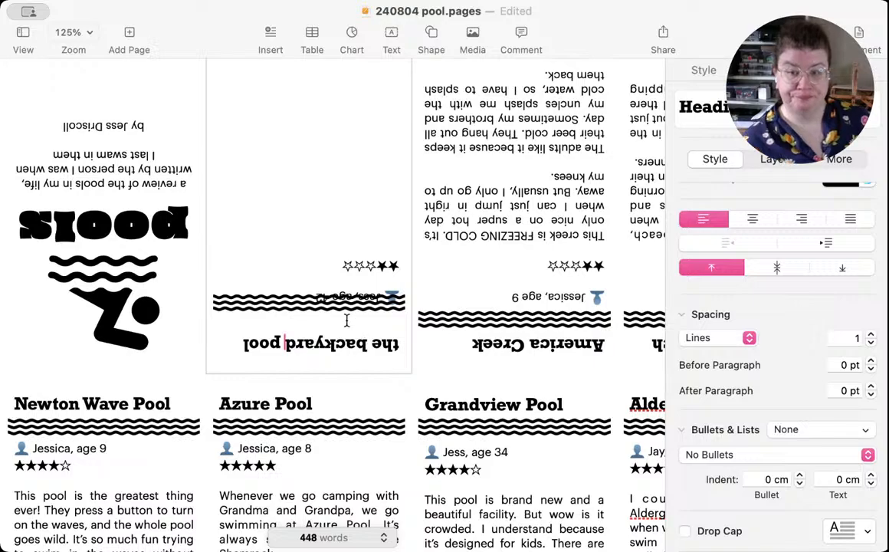
mouse_move(283, 306)
left_mouse_down()
mouse_move(291, 322)
mouse_move(282, 322)
left_mouse_up()
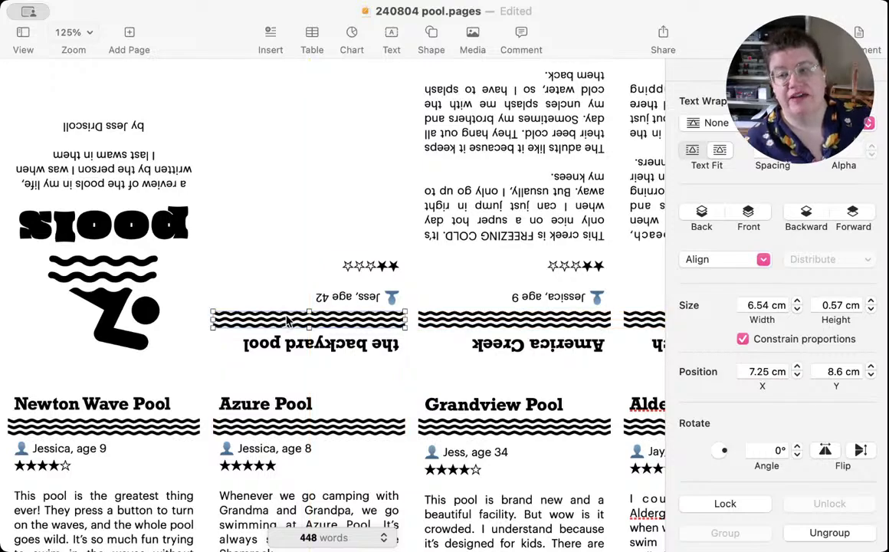
Step: Leave a blank line after the star rating in the backyard pool panel, ready for the review text, and save
left_click(333, 261)
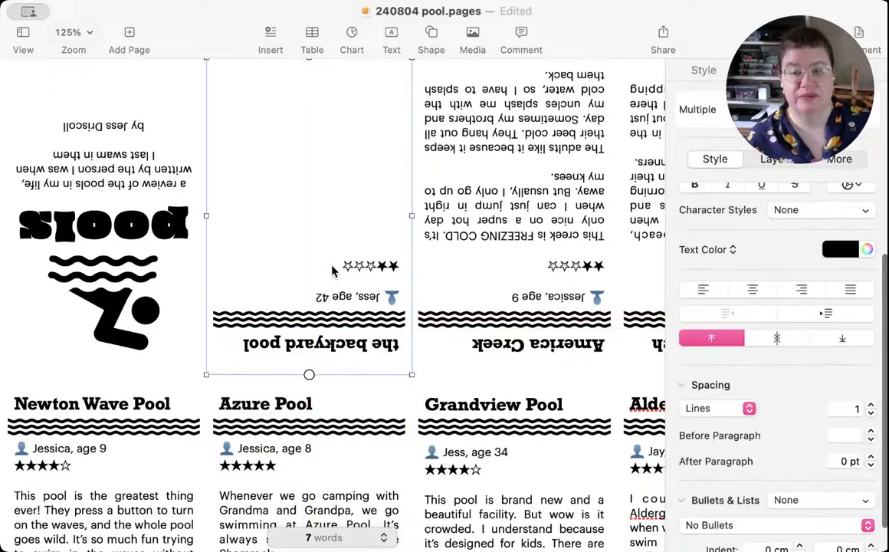
left_click(332, 264)
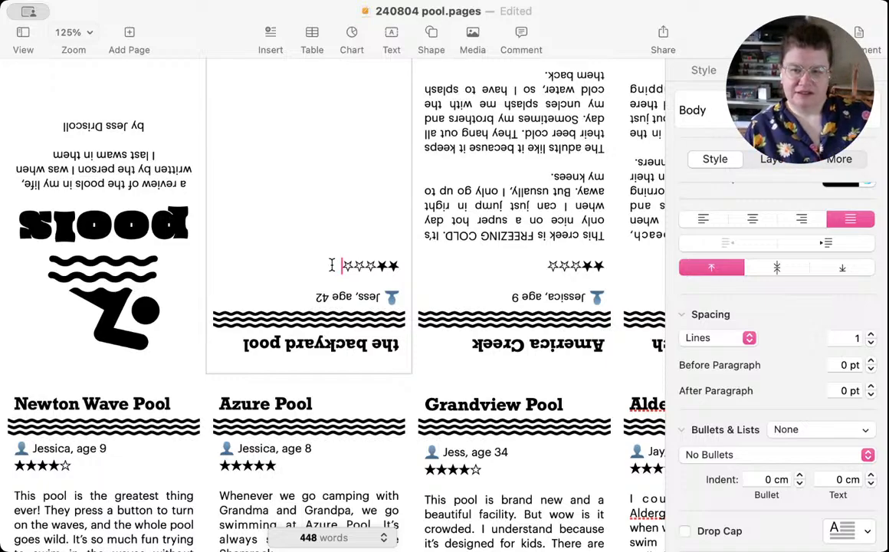
key("Return")
key("Return")
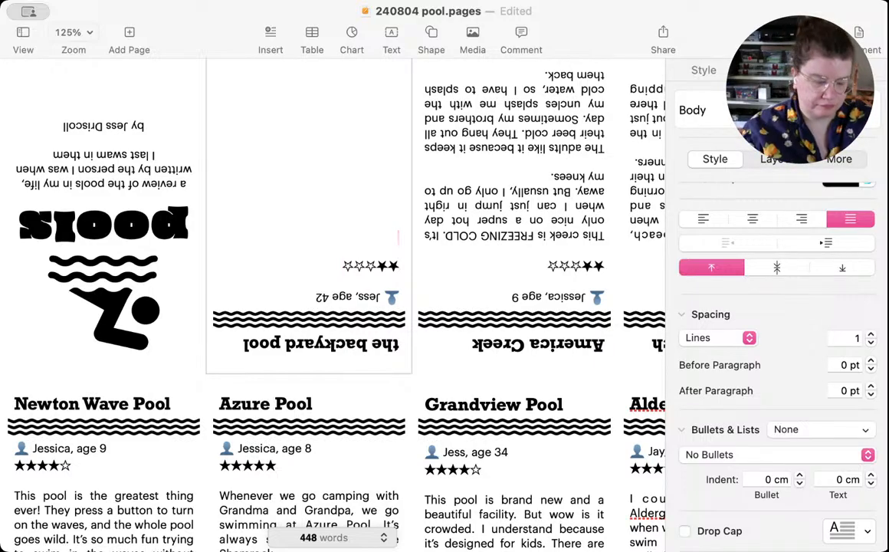
key("super+s")
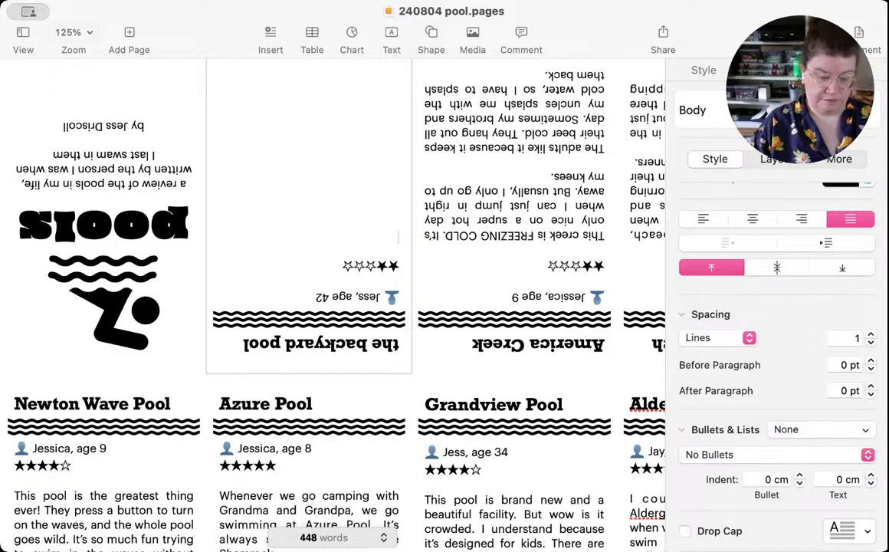
Step: Open the backyard pool review with "We have had a pool in the backyard since the first summer we moved into the house."
type("We have")
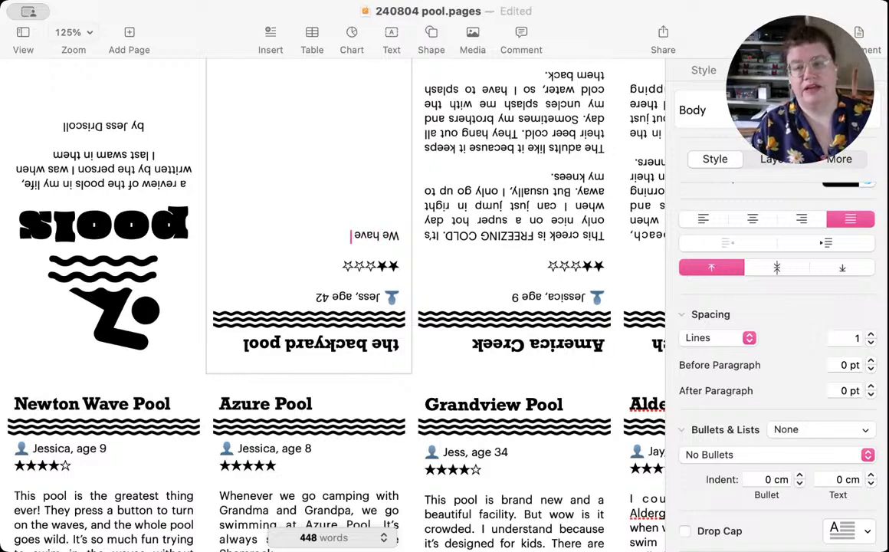
type(" had a pool")
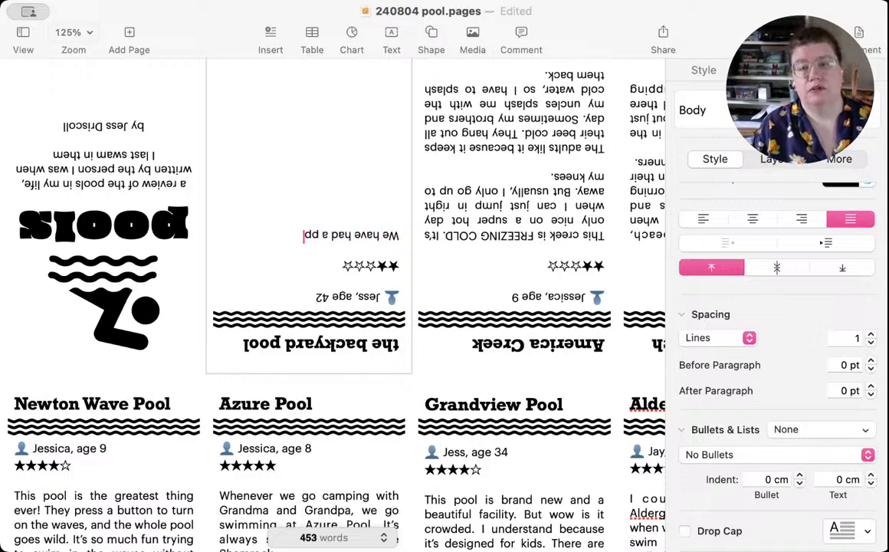
type(" in the")
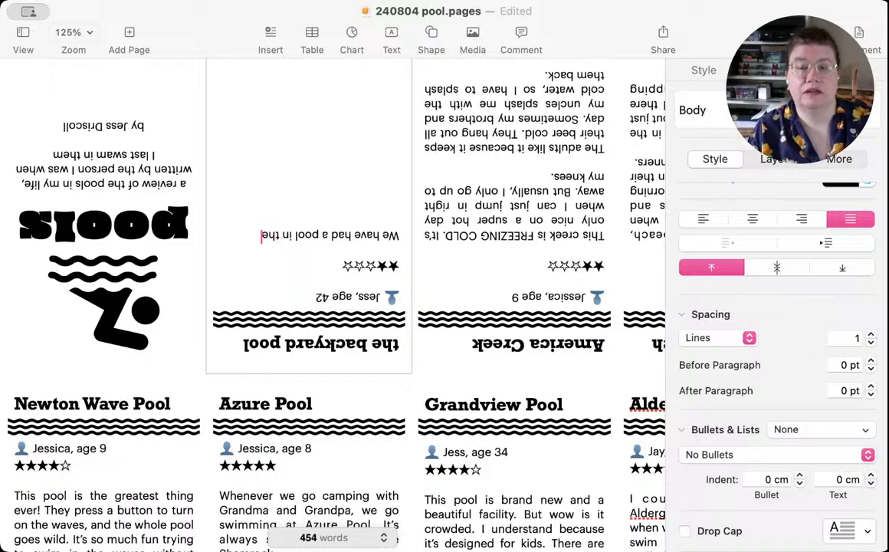
type(" backyard")
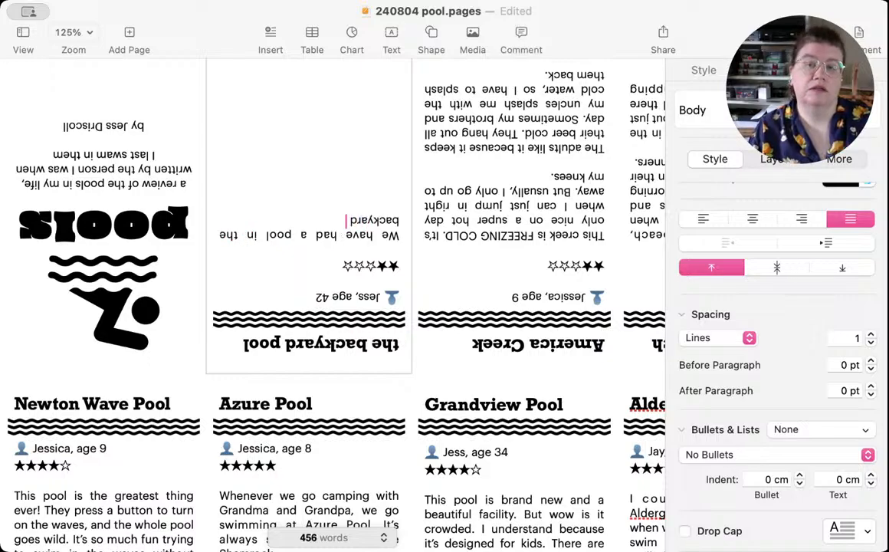
type(" isnce the firs")
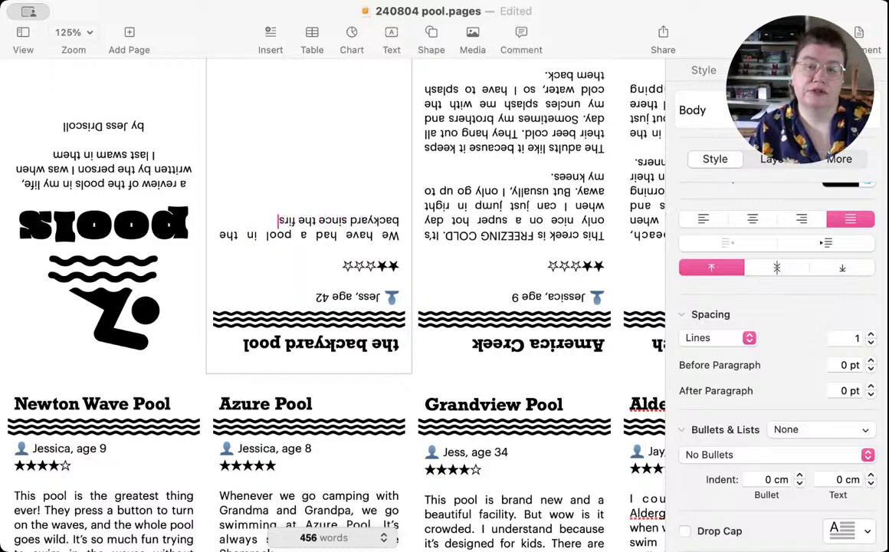
type("t summer we mo")
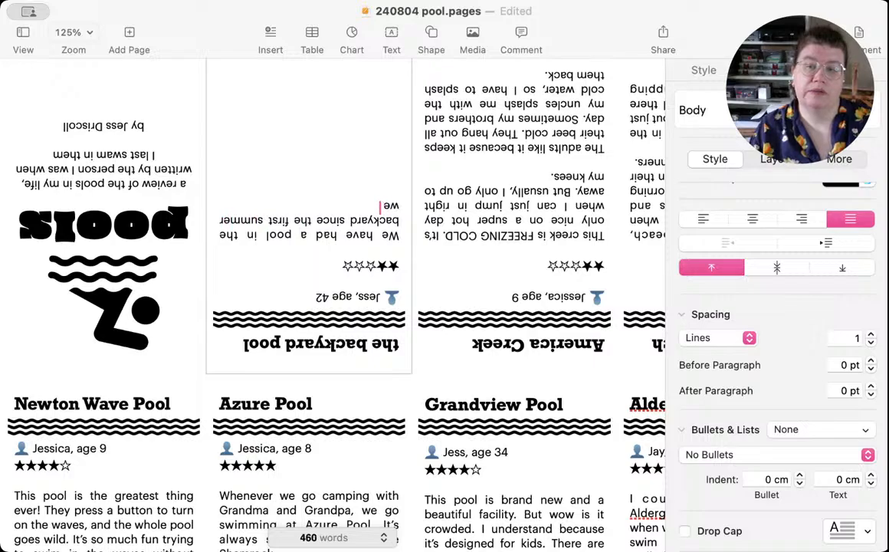
type("ved into th")
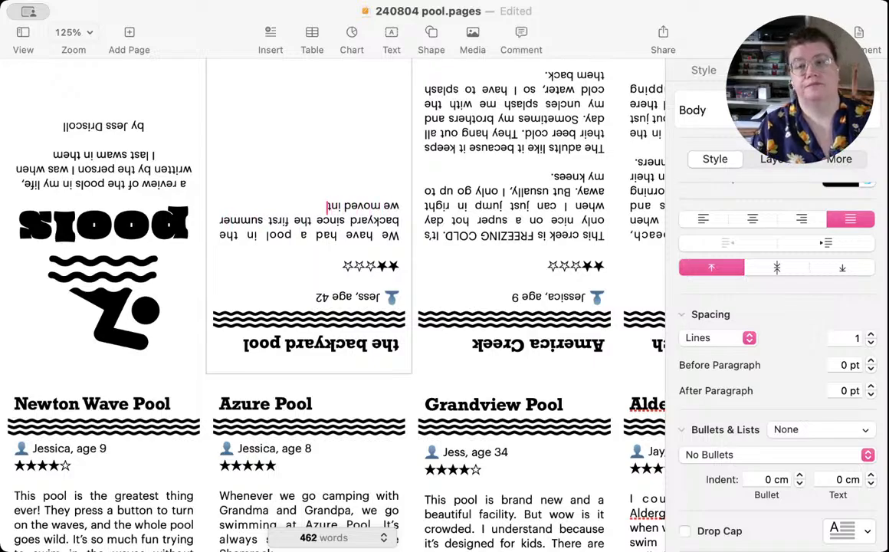
type("e house.")
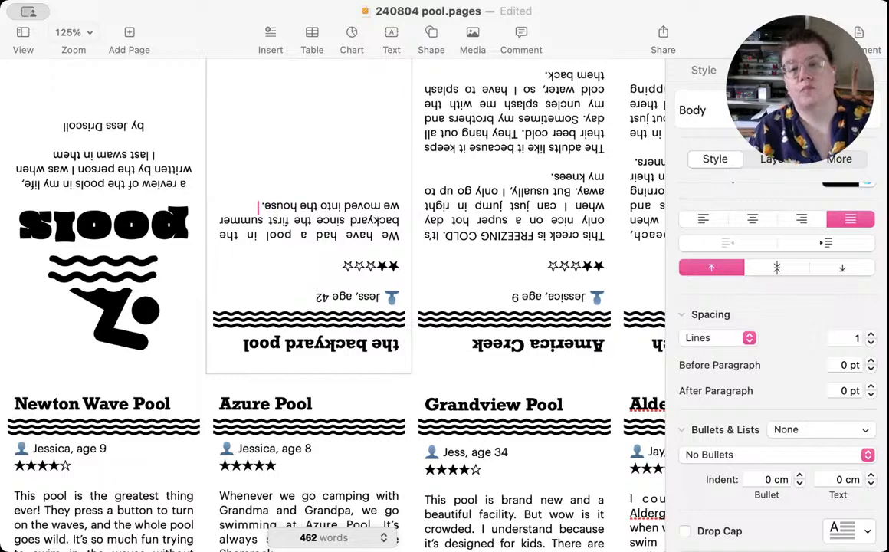
type(" The")
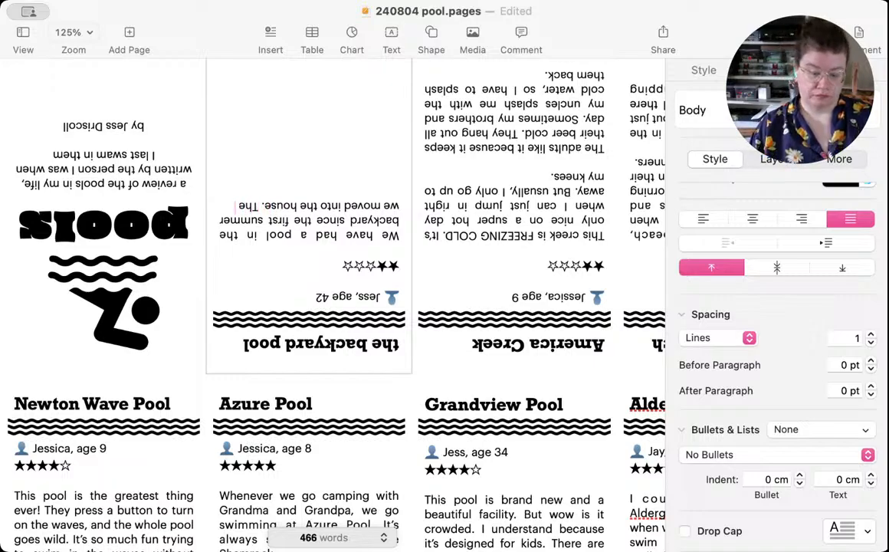
type(" prev")
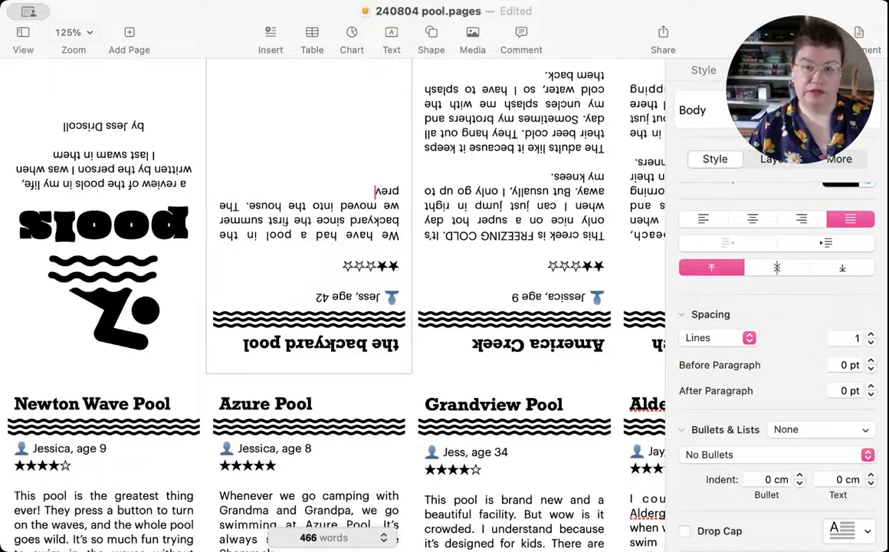
type("ious own")
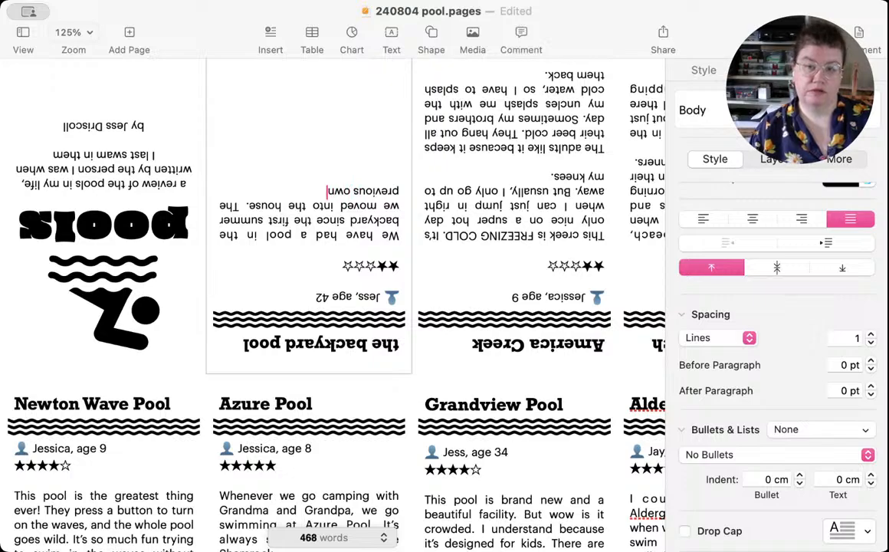
type("ers set up")
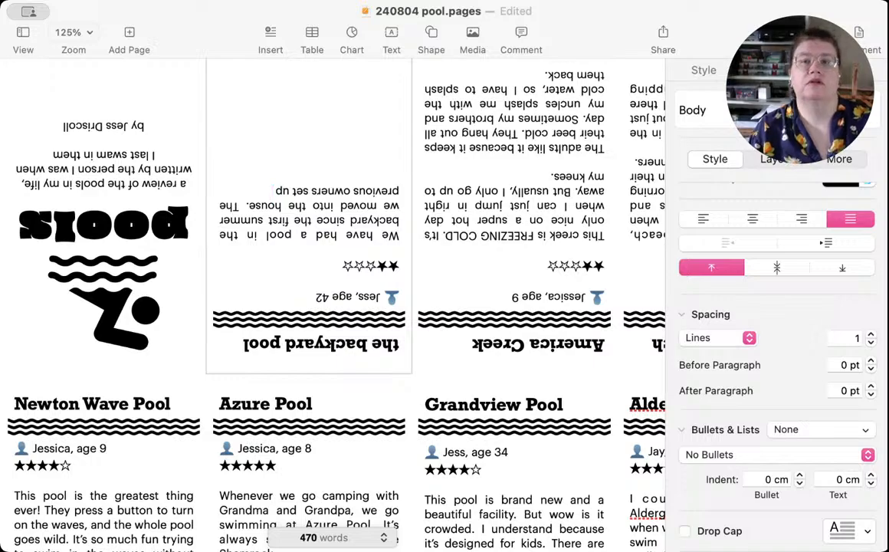
type(" a sand")
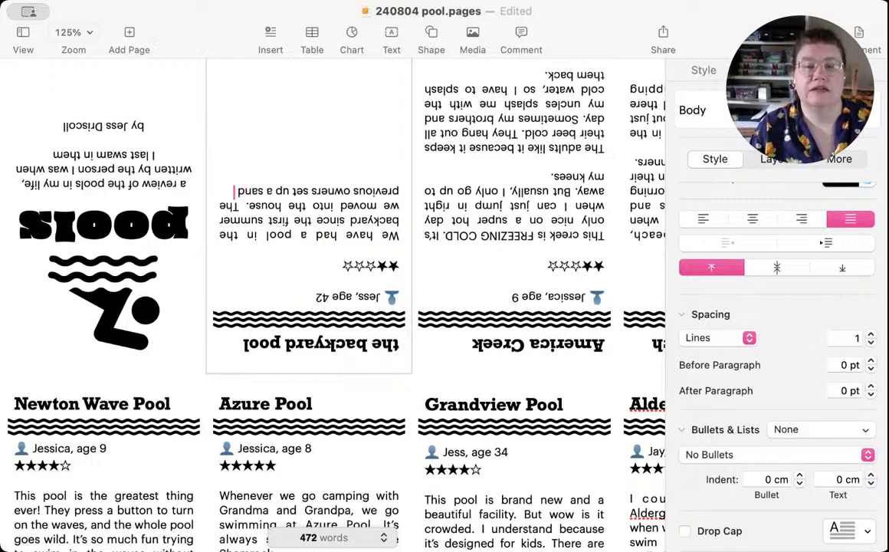
type(" pad")
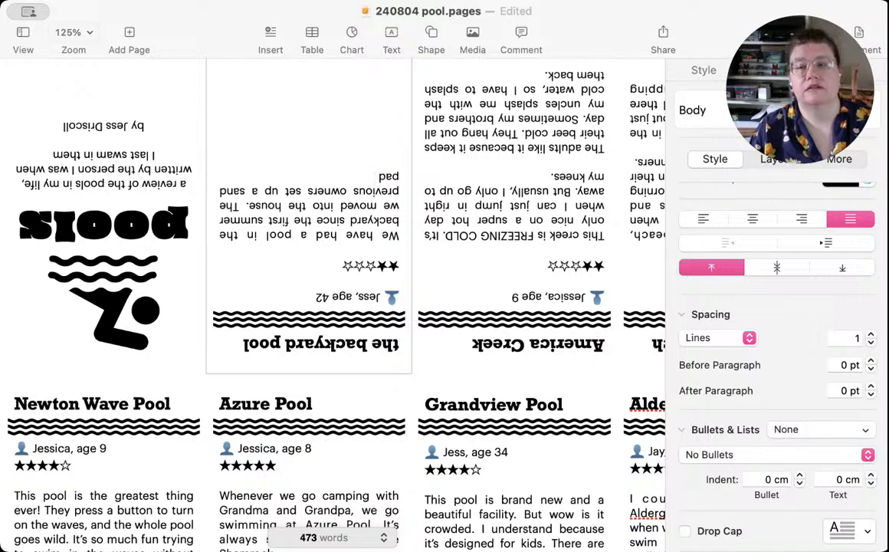
type(" for")
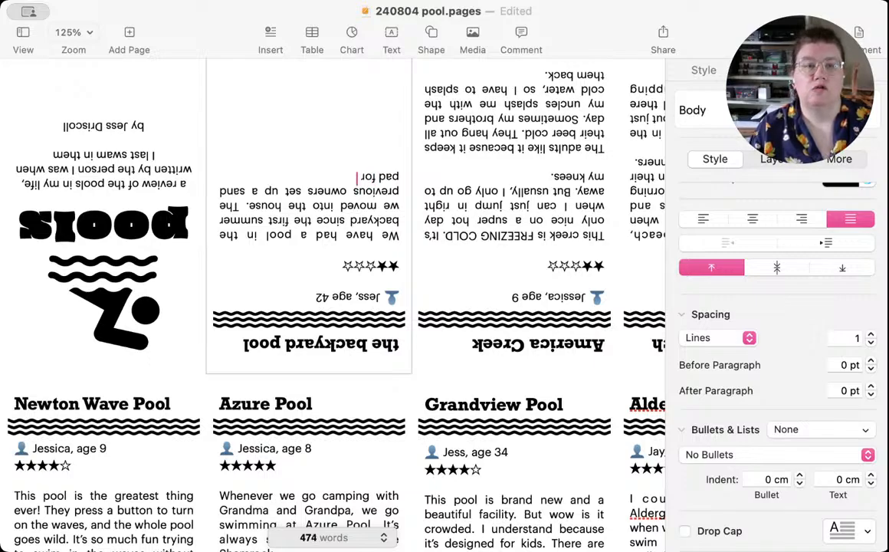
Step: Continue the backyard pool review with "The previous owners set up a sand pad where it goes."
key("BackSpace")
key("BackSpace")
key("BackSpace")
key("BackSpace")
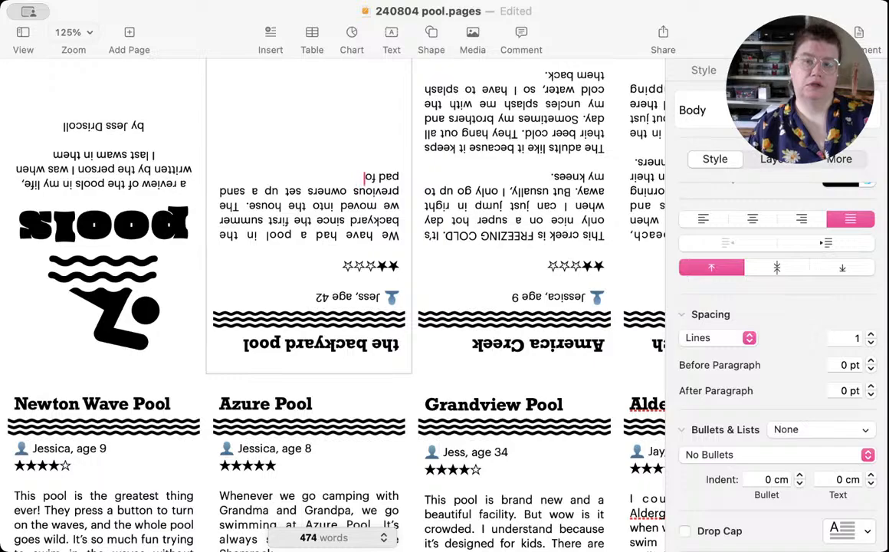
type("where it goes. ")
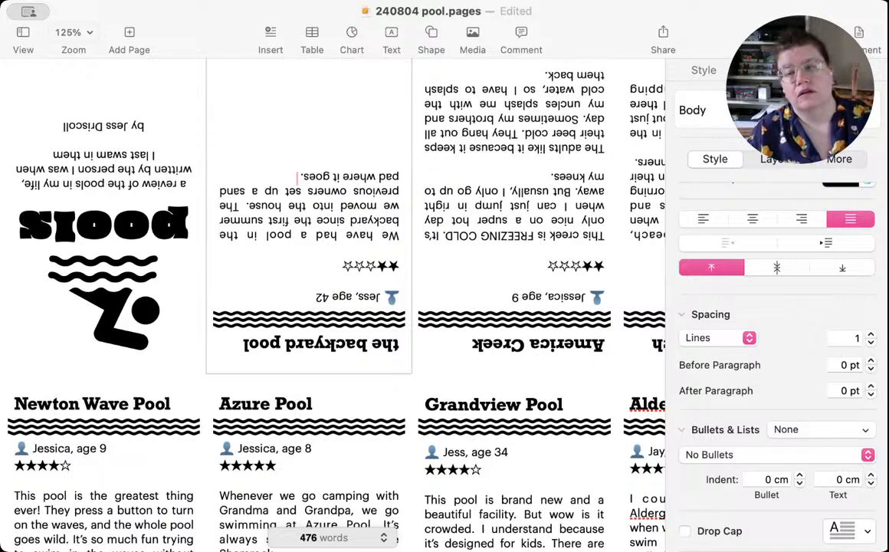
type("It's")
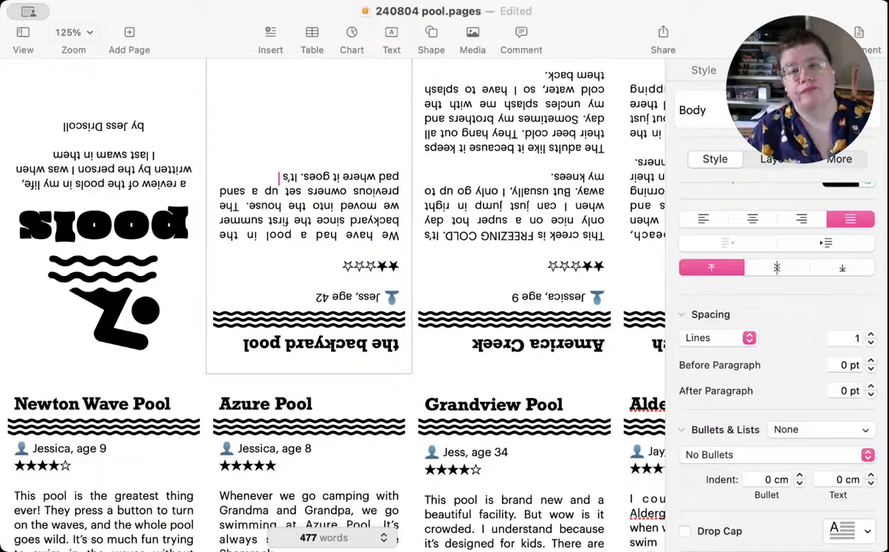
key("BackSpace")
key("BackSpace")
key("BackSpace")
key("BackSpace")
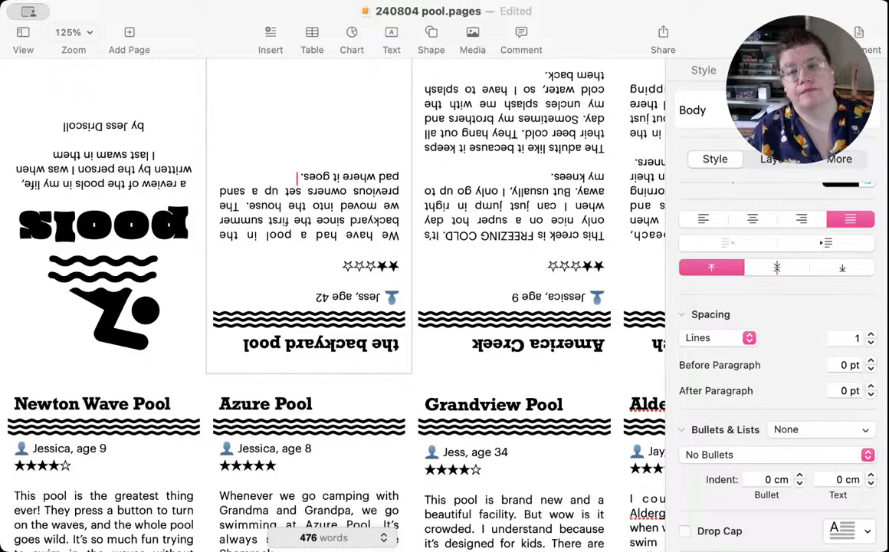
Step: Add "This pool is always cold, despite the homemade heating system" to the backyard pool review paragraph
type("Ihis po")
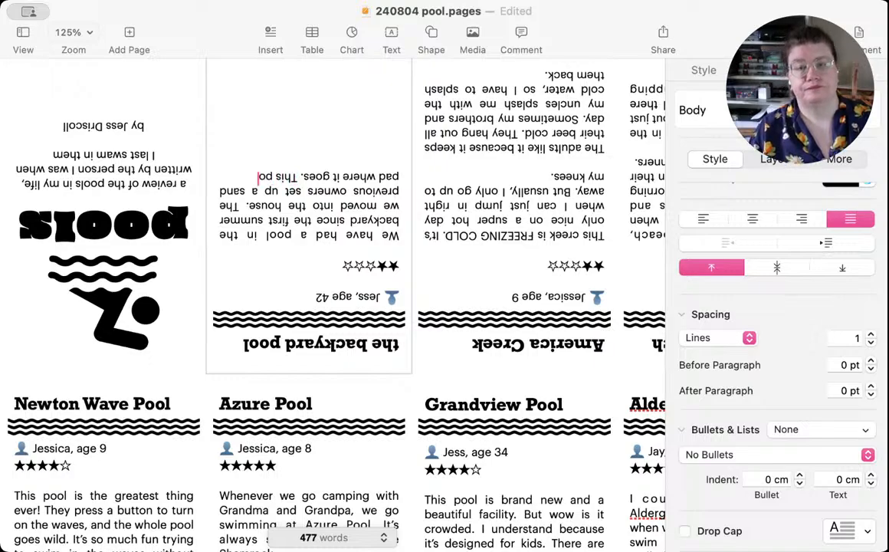
type("ol is alwa")
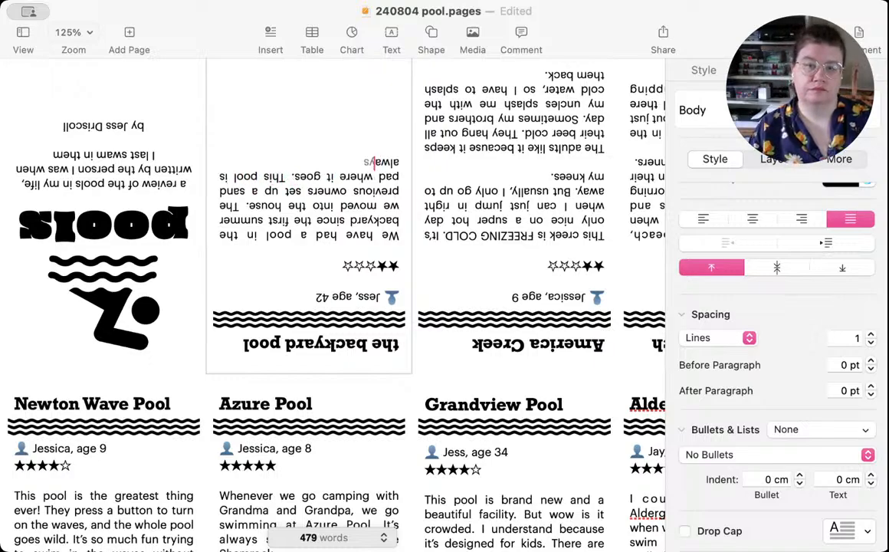
type("ys cold, dep")
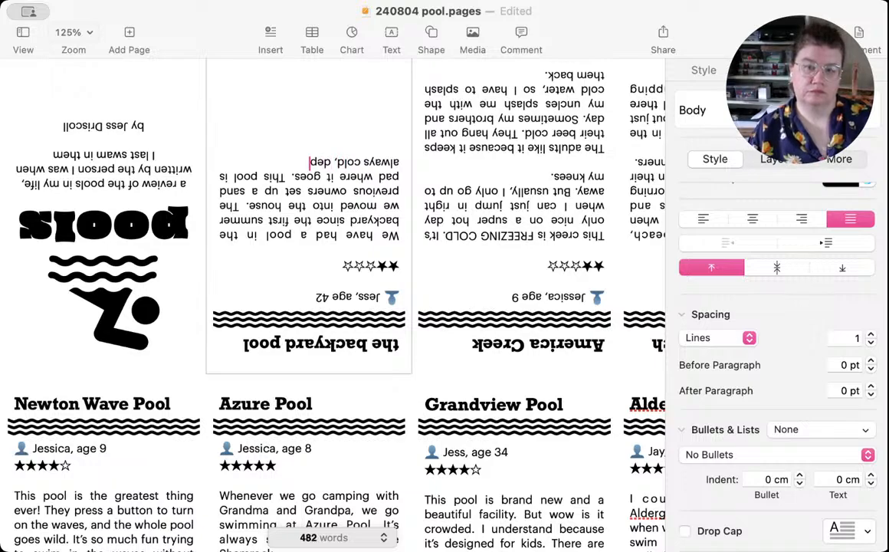
key("BackSpace")
type("spite the")
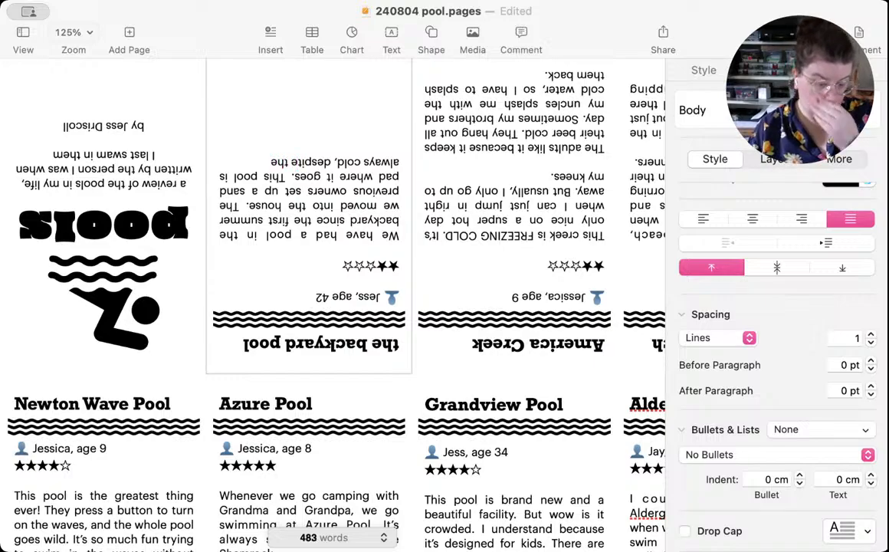
type(" homemade")
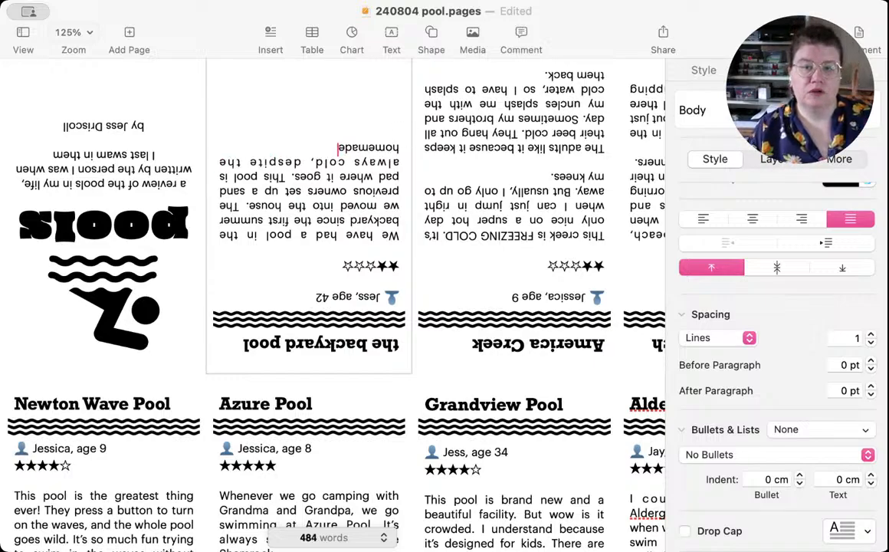
type(" he")
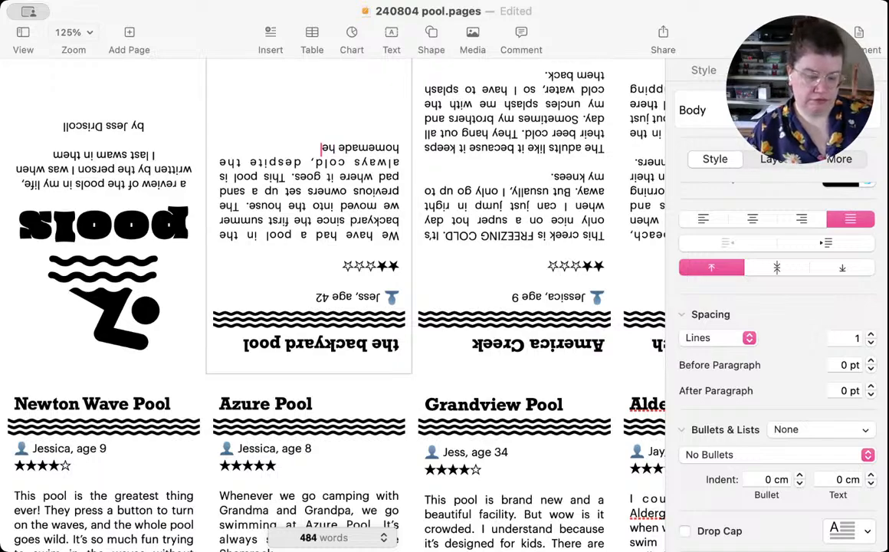
type("ating system")
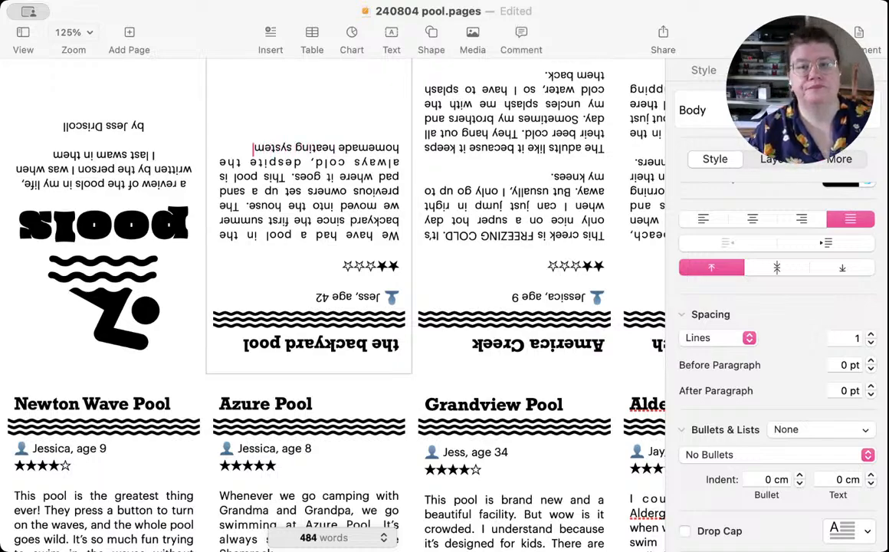
type(", but")
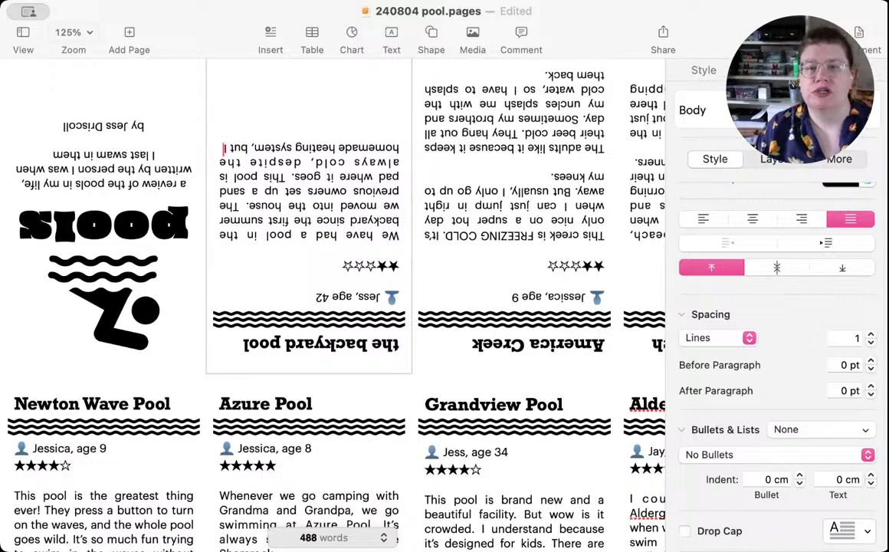
type(" it's a")
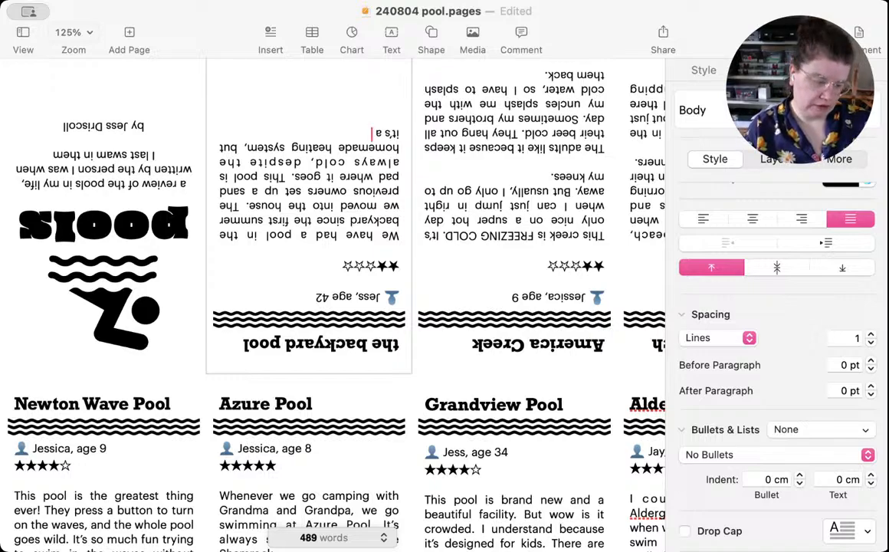
Step: Complete the cold-water sentence in the backyard pool review with ", but it's a delight in the heat of August."
type("delight")
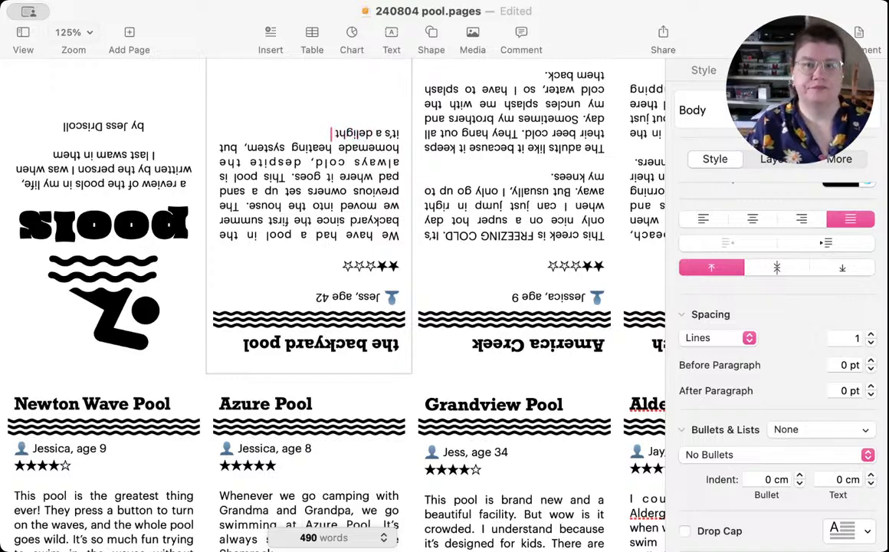
type(" by")
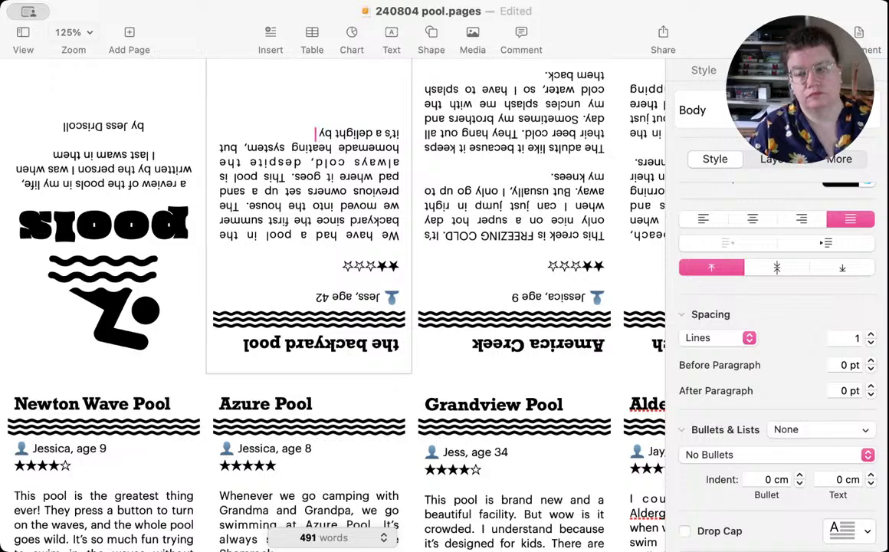
type(" t")
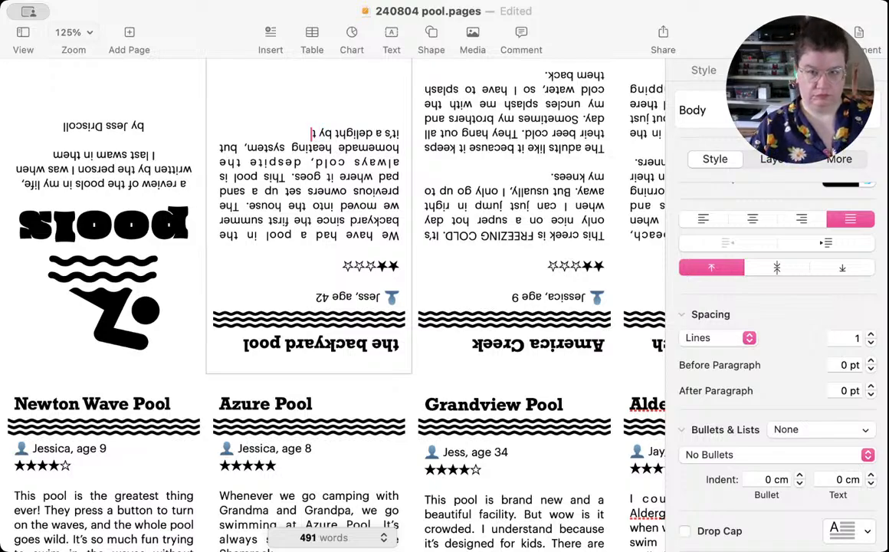
type("he heat o")
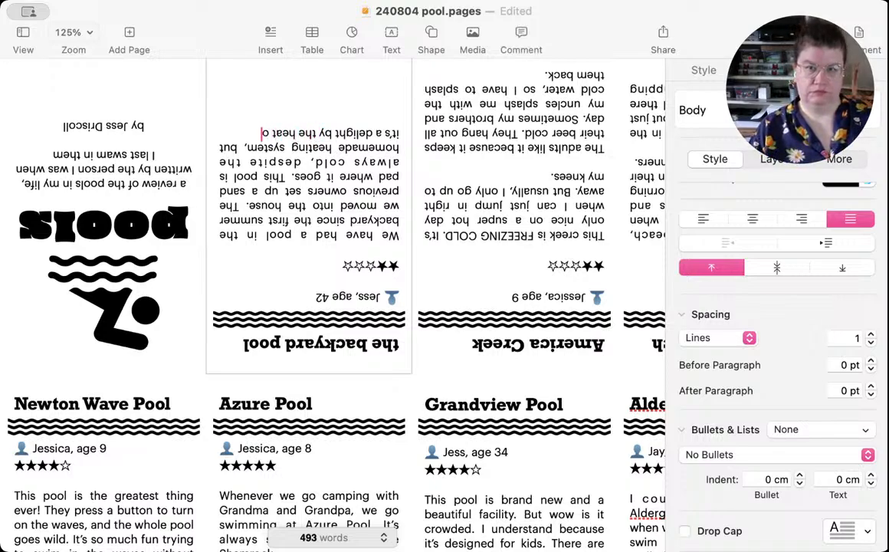
type("f August.")
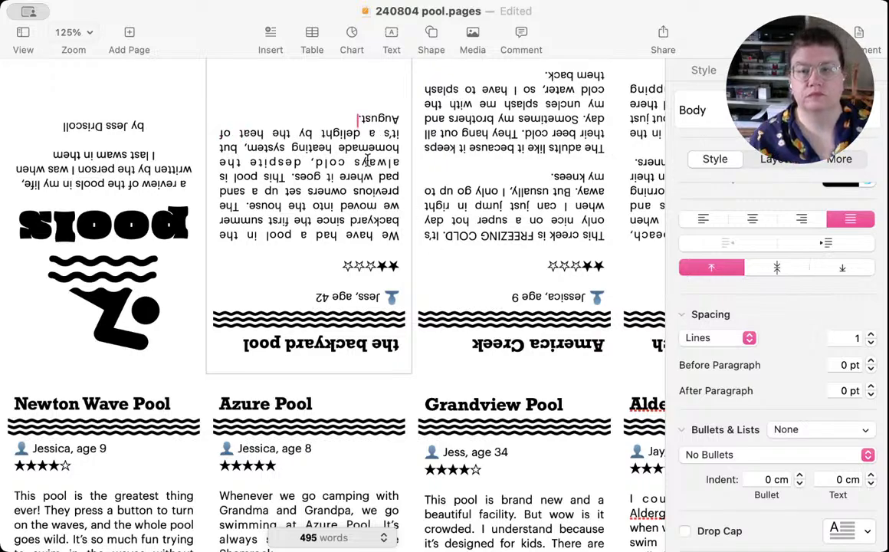
double_click(306, 133)
type("in")
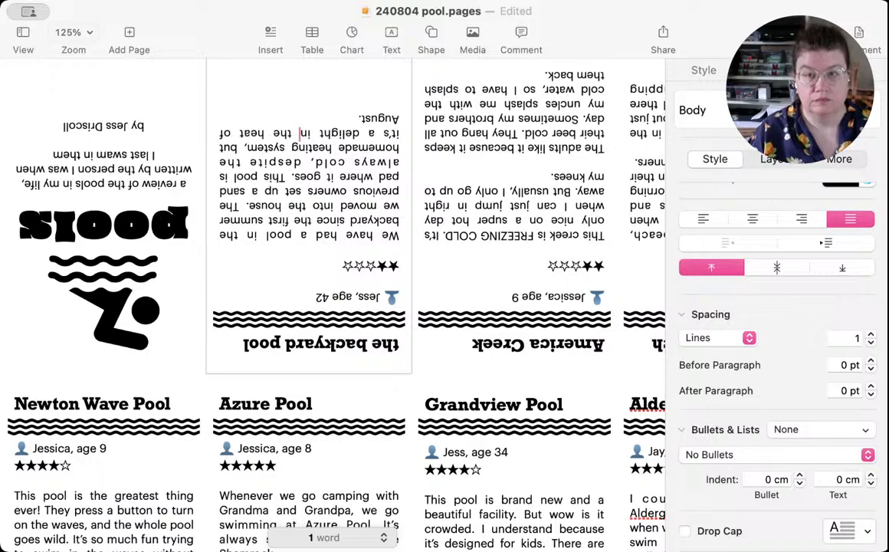
Step: After a blank line, add the closing paragraph "But this year's pool is just too small." to the backyard pool review and save the document
left_click(333, 114)
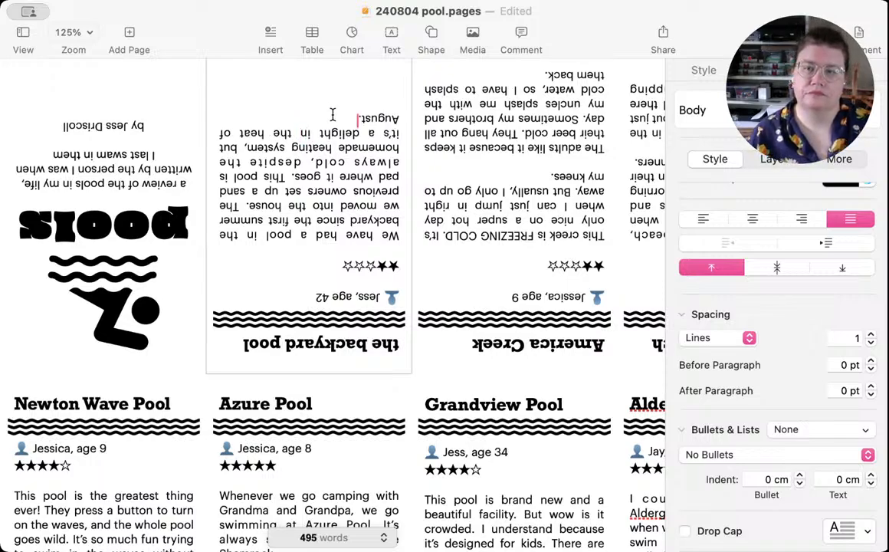
key("Return")
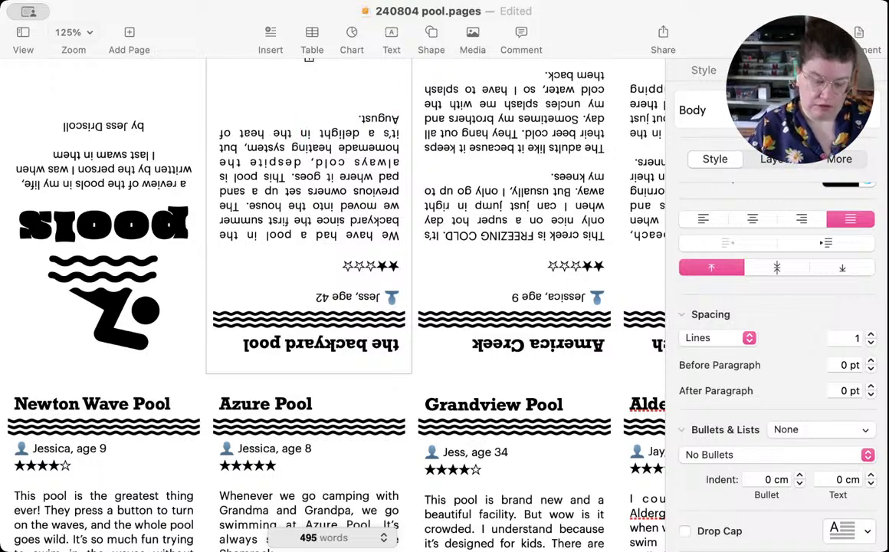
type("But this ye")
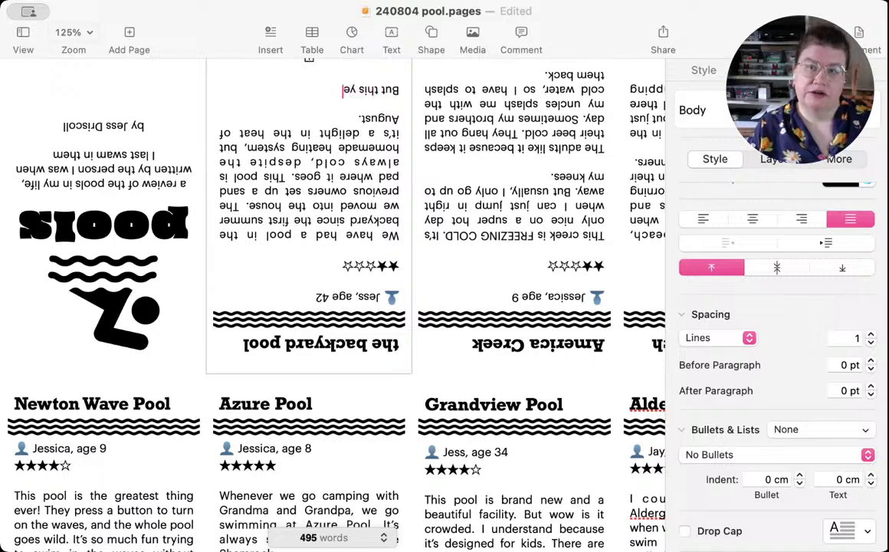
type("ar's pool is just")
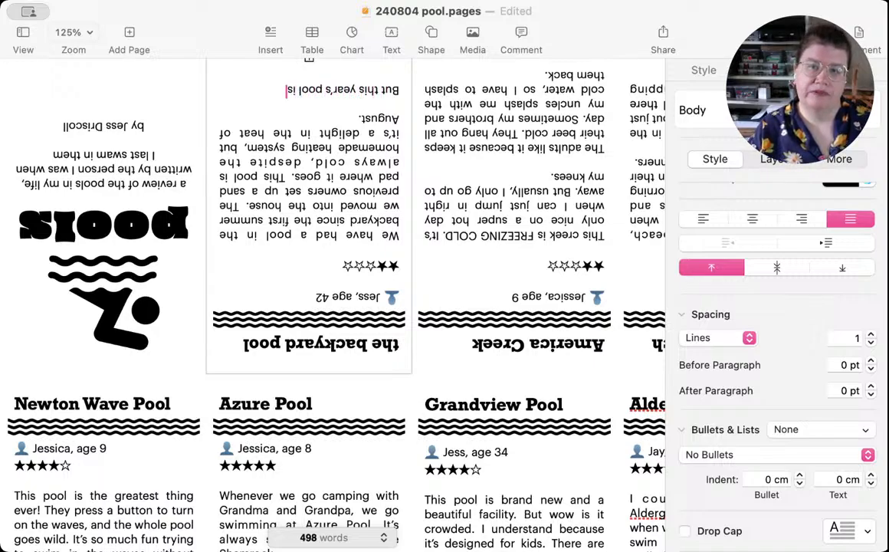
type(" too small!")
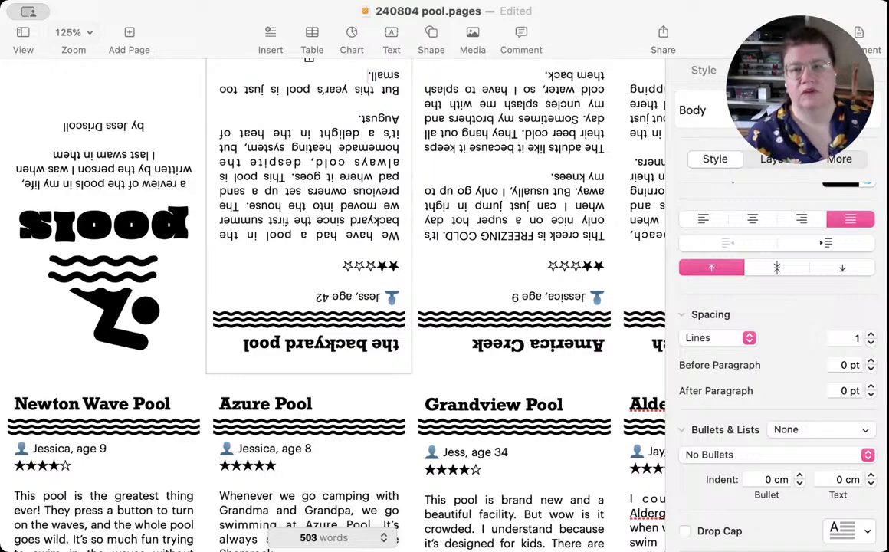
scroll(356, 129, "up", 1)
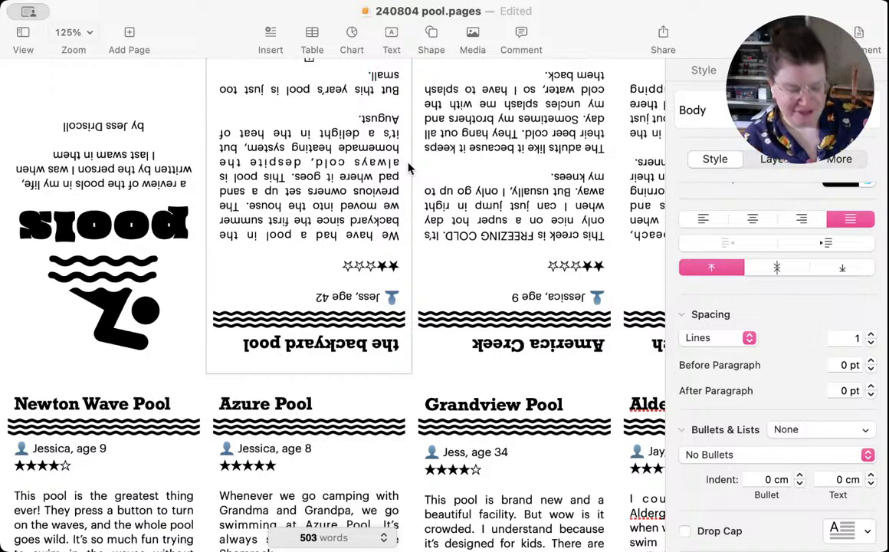
key("super+s")
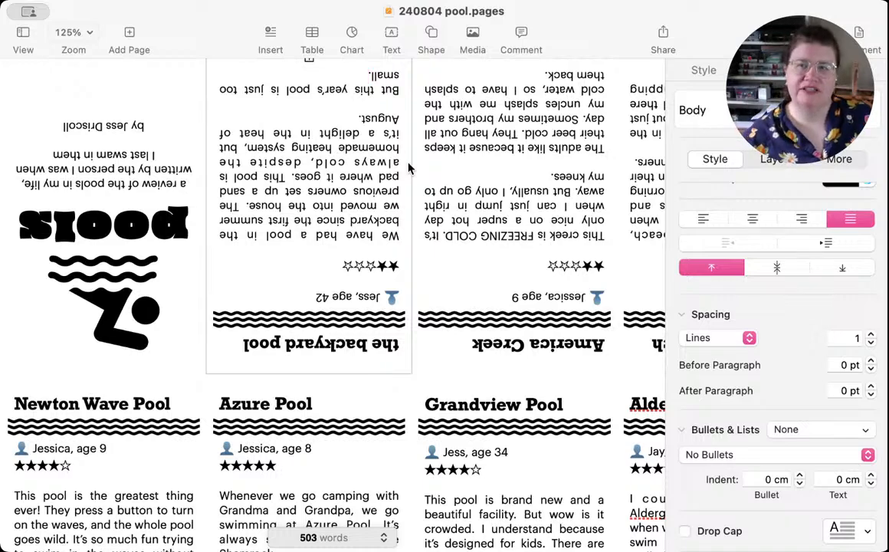
scroll(341, 215, "down", 5)
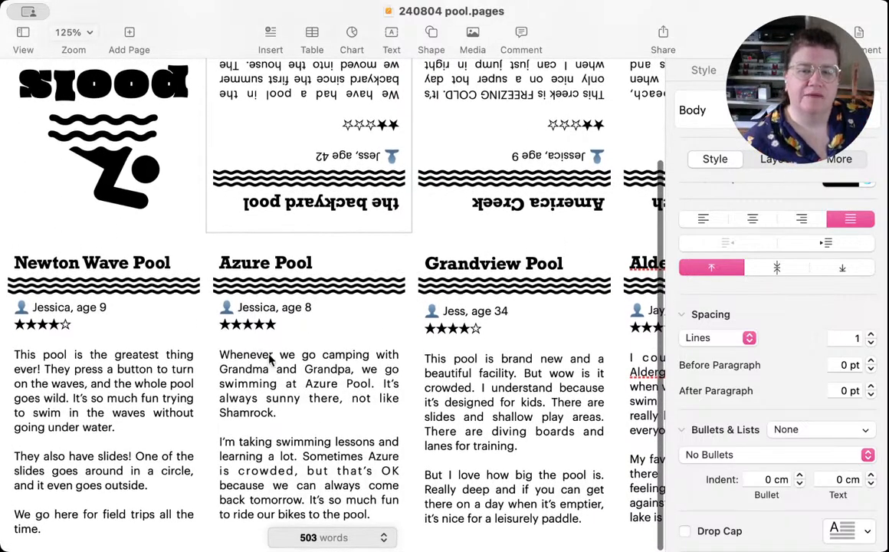
Step: Check the word counts of the Azure Pool, Aldergrove Lake, America Creek, Newton Wave Pool and Grandview Pool reviews
left_click(320, 391)
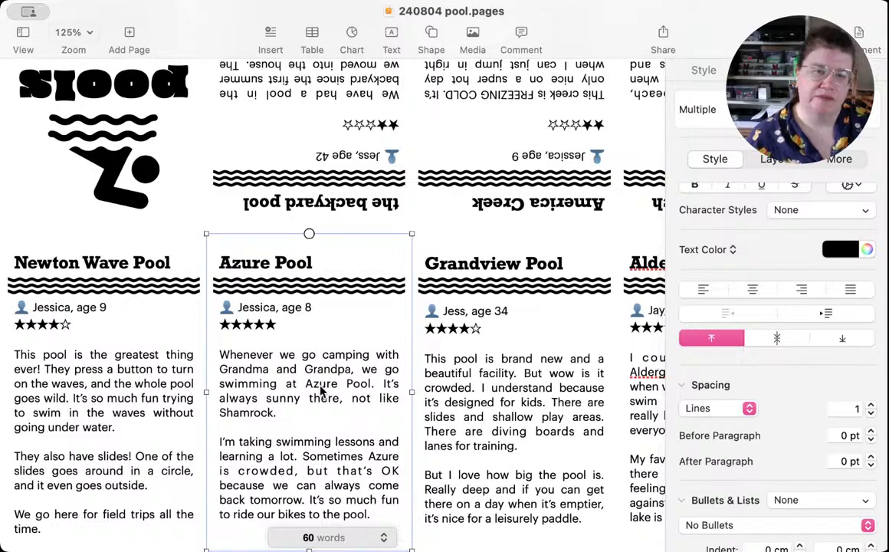
scroll(322, 390, "right", 5)
left_click(561, 396)
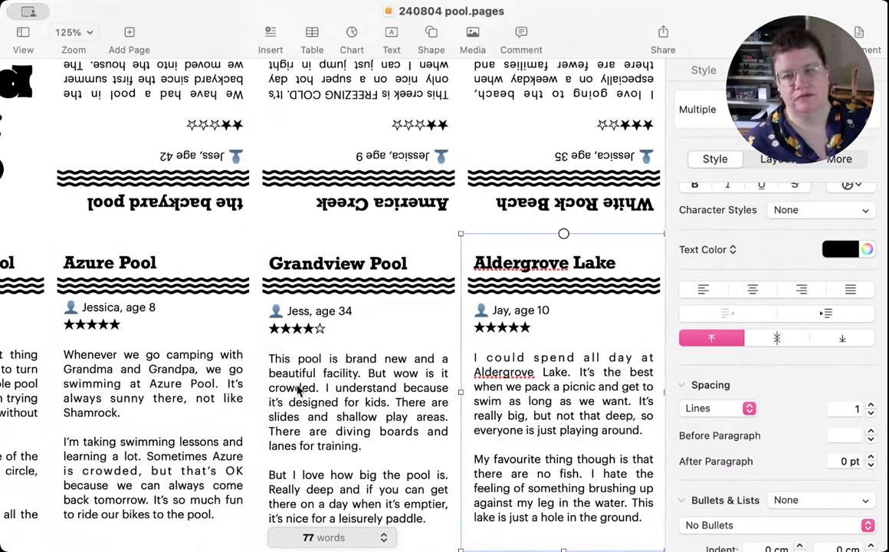
scroll(275, 360, "up", 5)
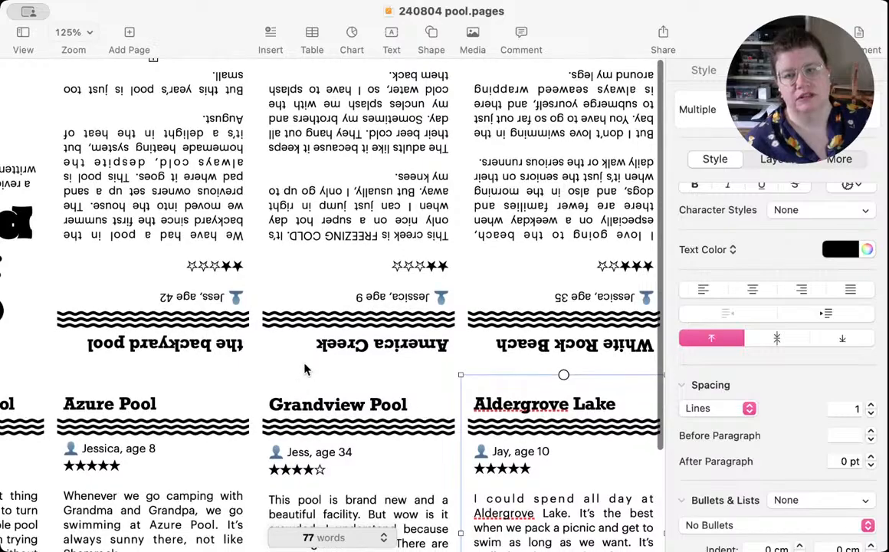
left_click(350, 277)
scroll(349, 278, "left", 3)
scroll(348, 278, "left", 2)
scroll(349, 279, "down", 5)
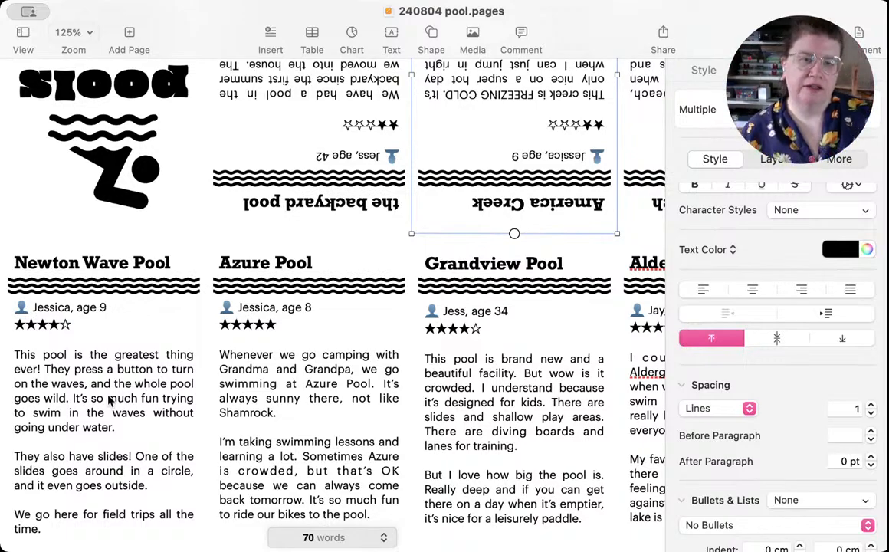
left_click(110, 400)
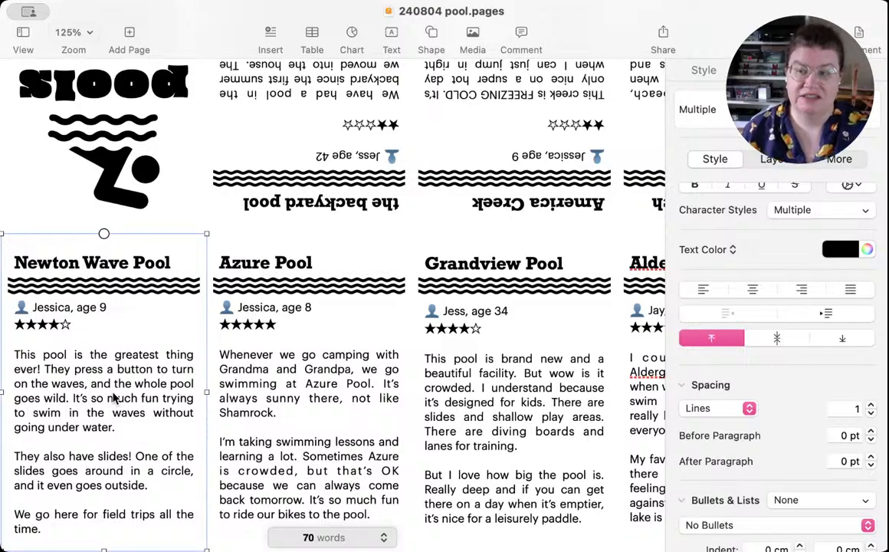
scroll(338, 395, "up", 3)
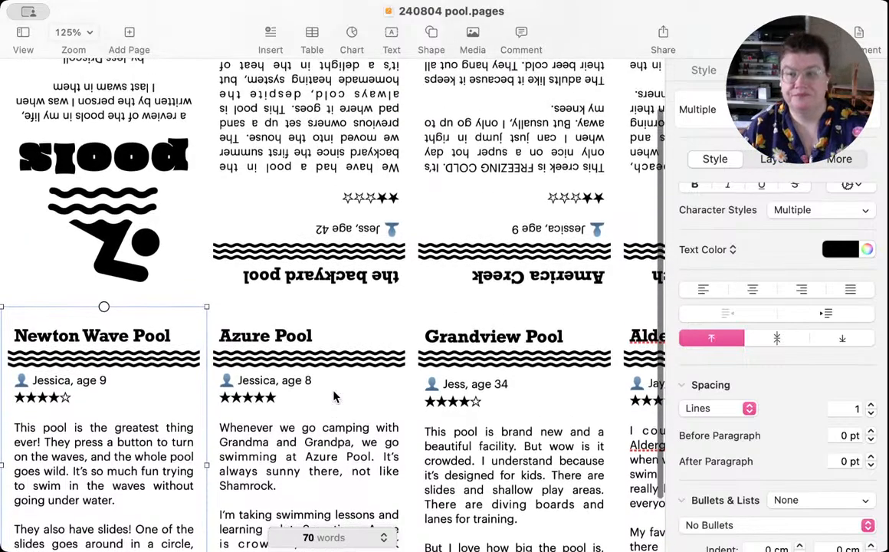
scroll(338, 396, "down", 3)
left_click(553, 419)
scroll(553, 420, "right", 5)
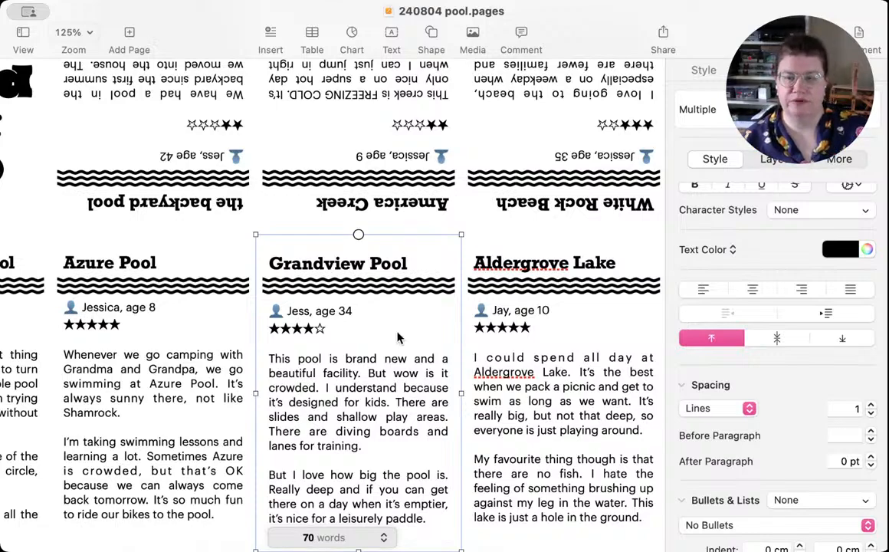
Step: Compare the word counts of the White Rock Beach and backyard pool reviews and look over all the panels
scroll(397, 337, "up", 5)
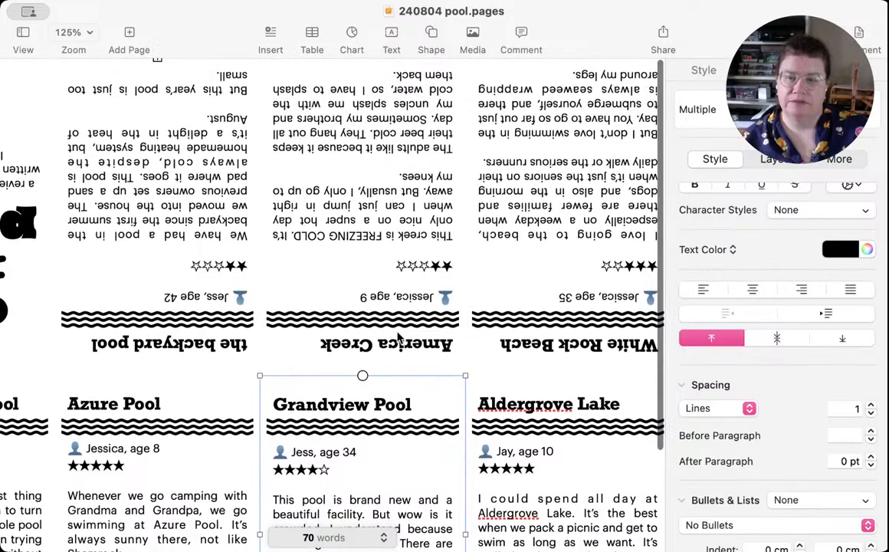
scroll(426, 343, "right", 1)
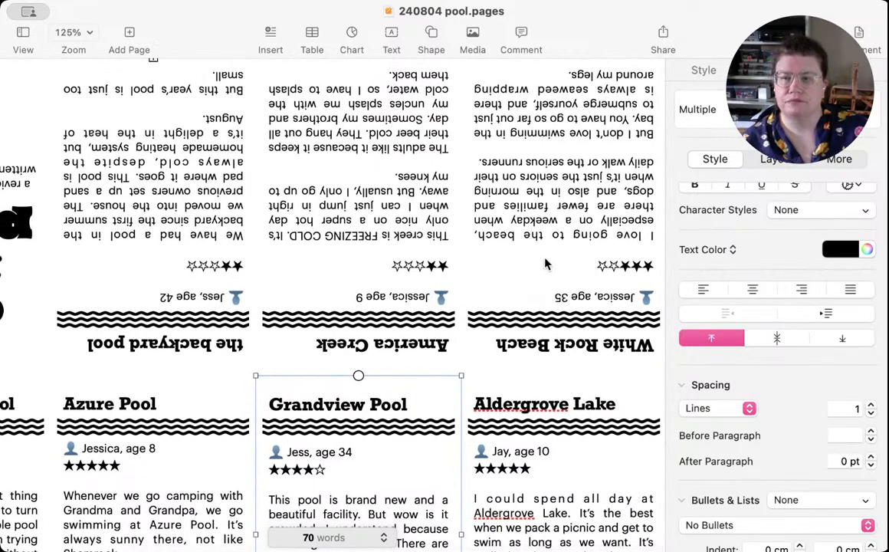
left_click(546, 264)
scroll(256, 232, "left", 10)
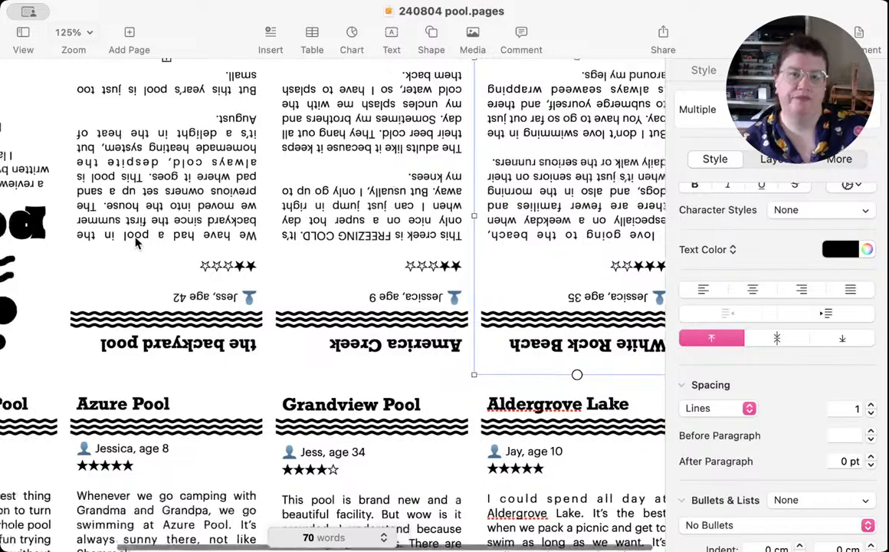
left_click(257, 235)
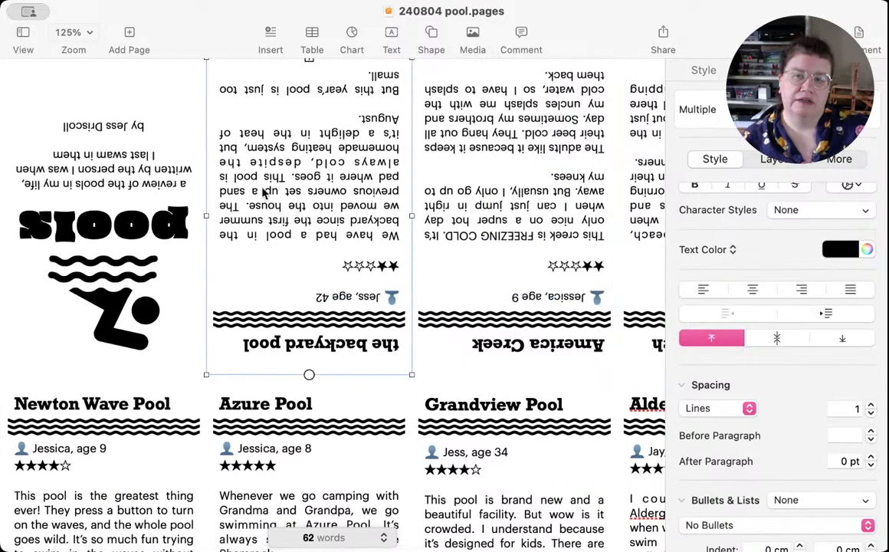
scroll(281, 255, "right", 10)
left_click(625, 259)
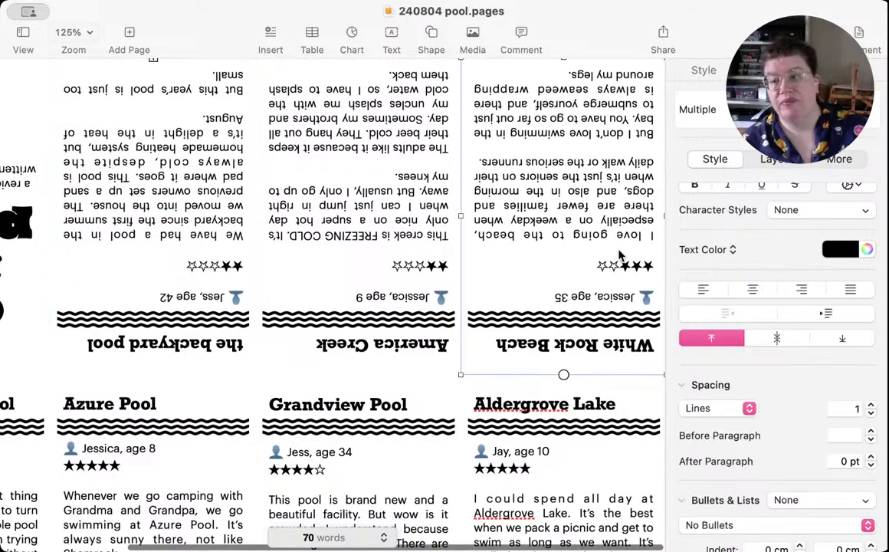
scroll(306, 238, "left", 10)
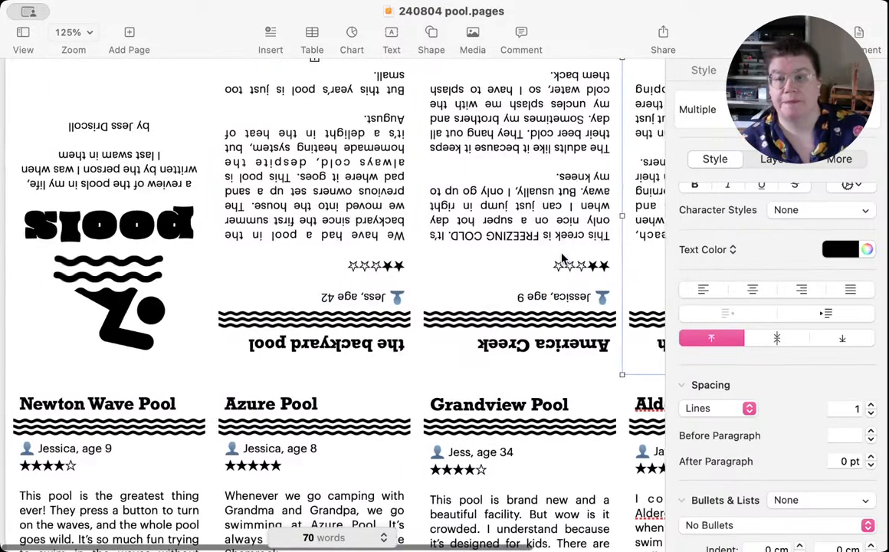
left_click(307, 255)
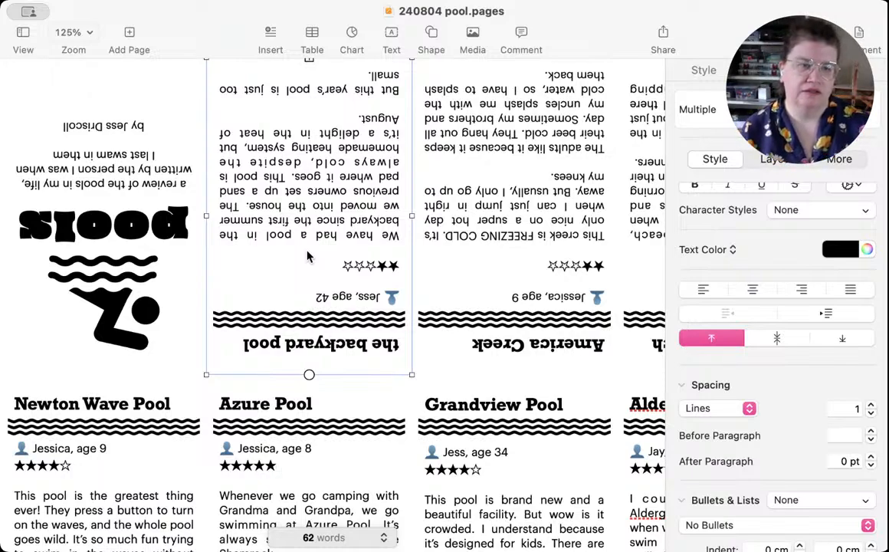
scroll(306, 257, "down", 5)
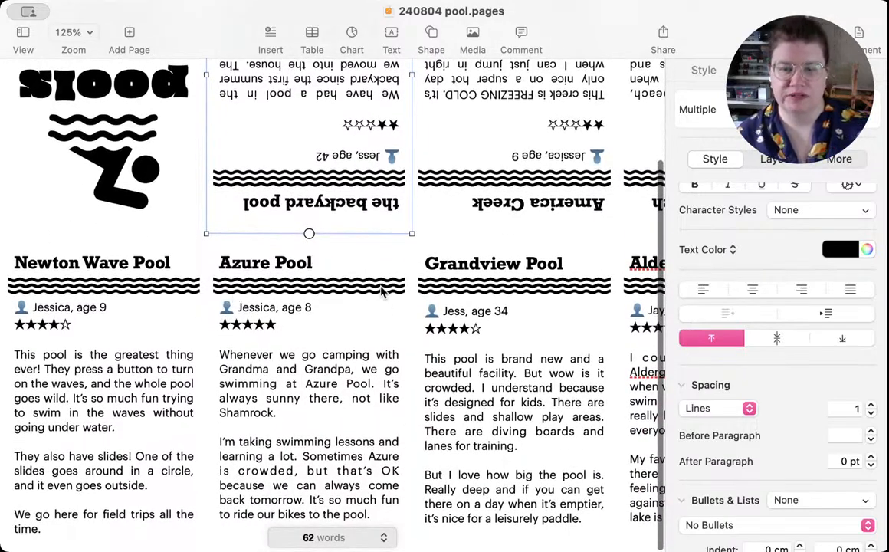
scroll(371, 294, "right", 5)
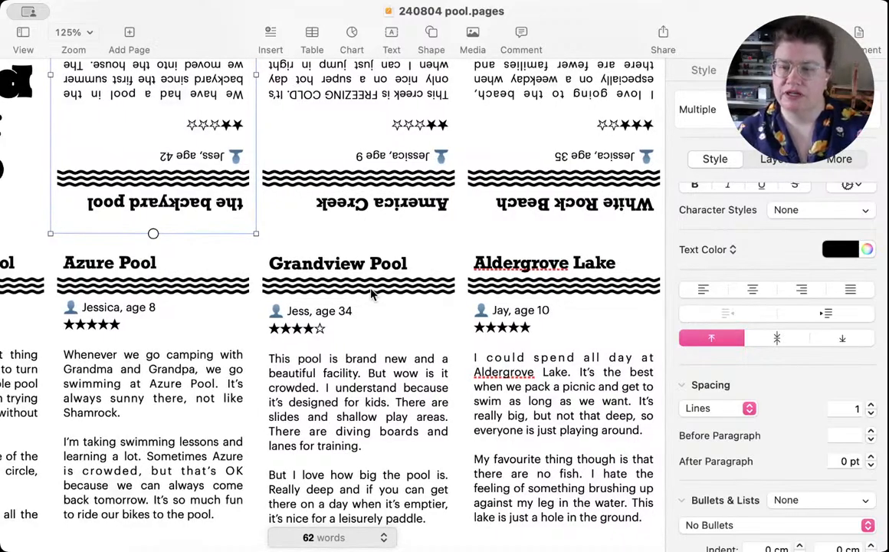
scroll(371, 294, "left", 5)
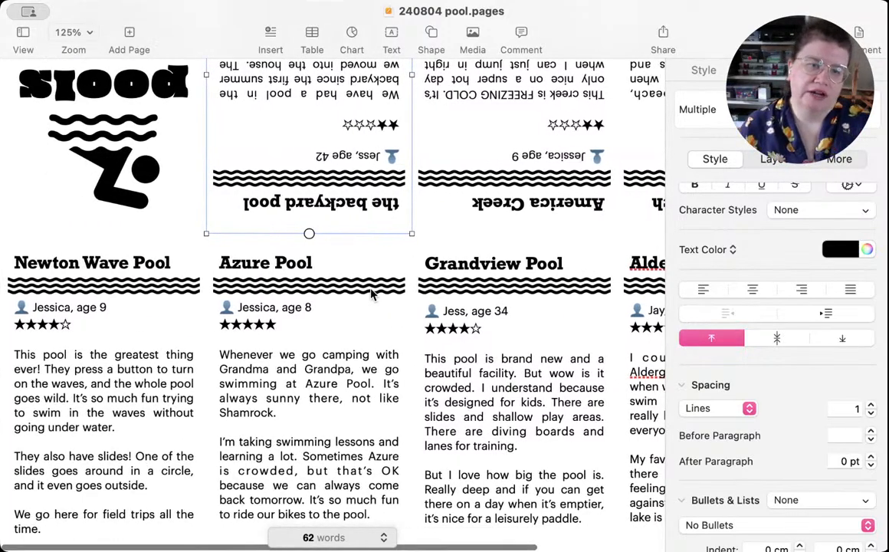
scroll(370, 294, "up", 4)
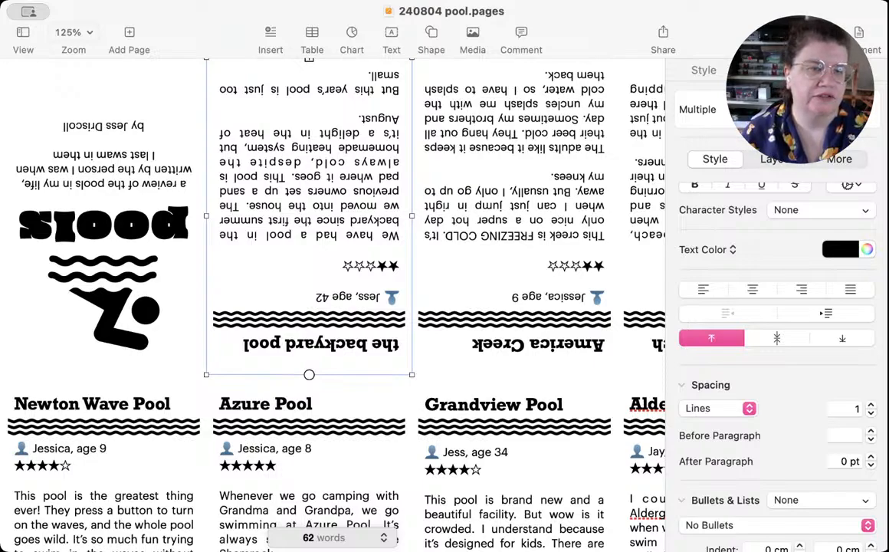
Step: Export the zine as a best-quality PDF named 240804 pool into the zines folder in Documents
left_click(261, 251)
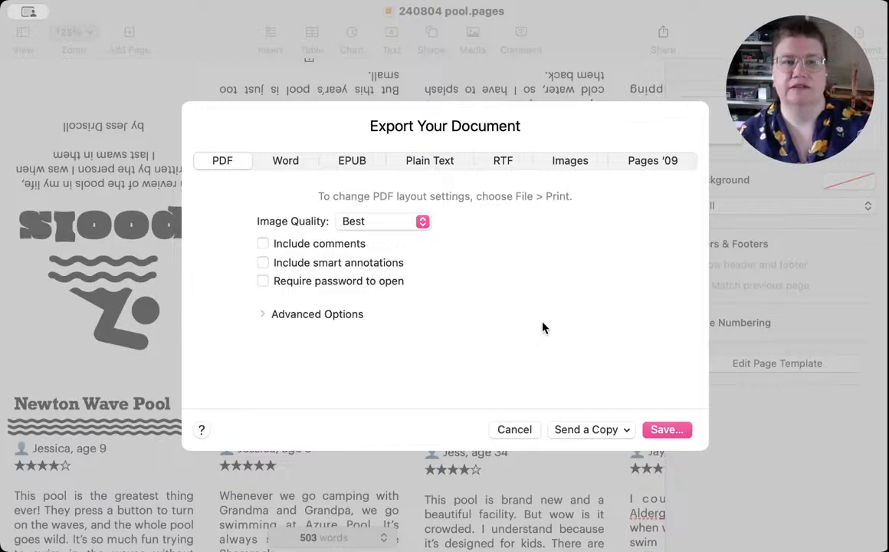
left_click(671, 432)
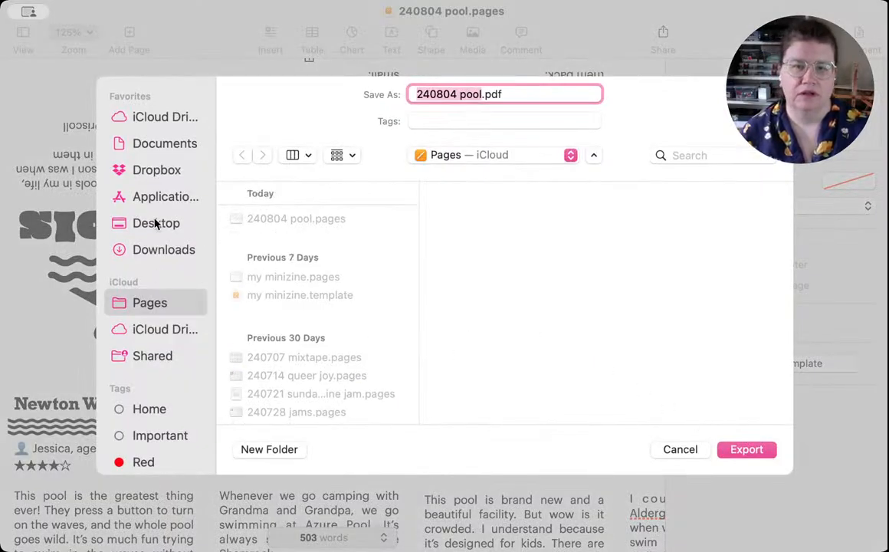
left_click(150, 142)
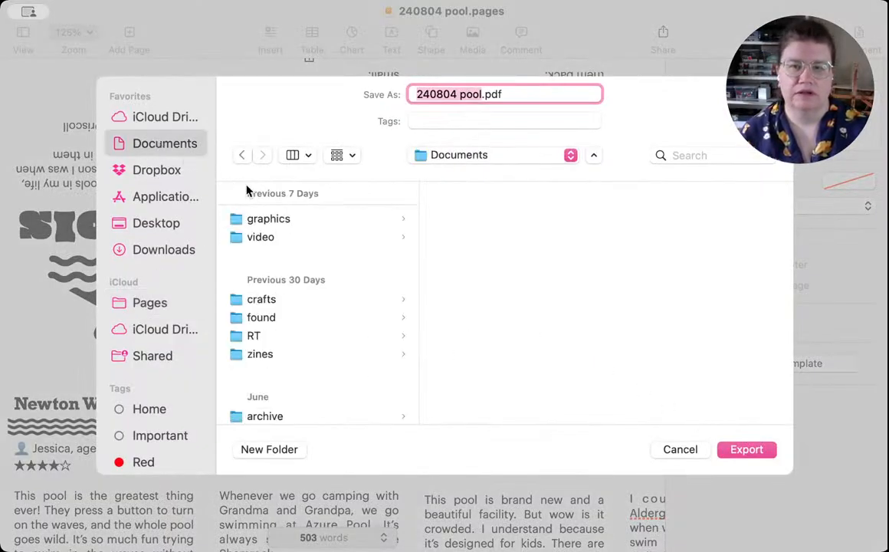
left_click(269, 353)
left_click(747, 450)
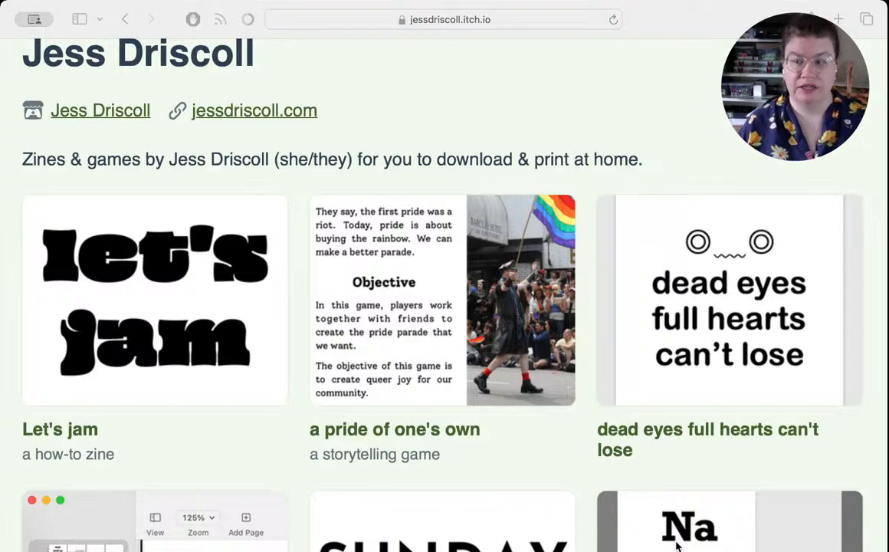
Step: Switch to the browser, return to the Sunday Zine Club jam page on itch.io and examine its submission dates
left_click(772, 547)
scroll(536, 246, "up", 3)
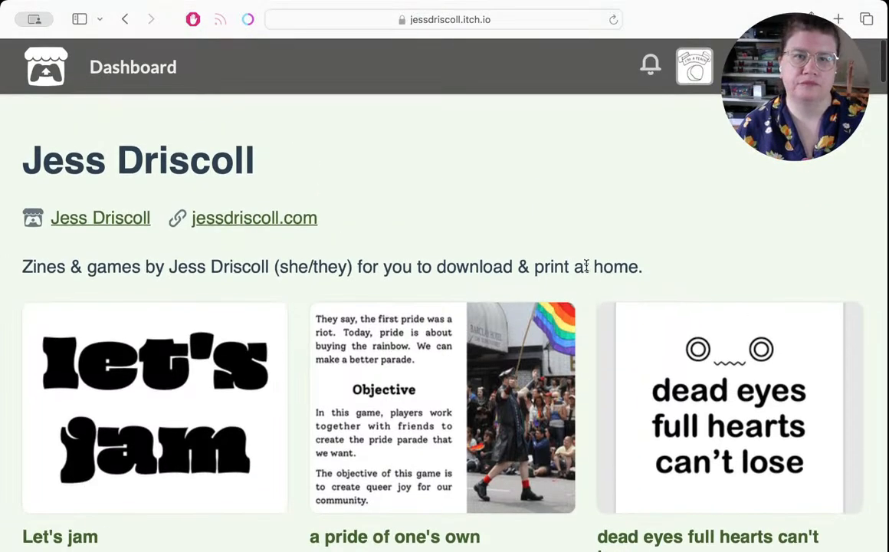
left_click(125, 19)
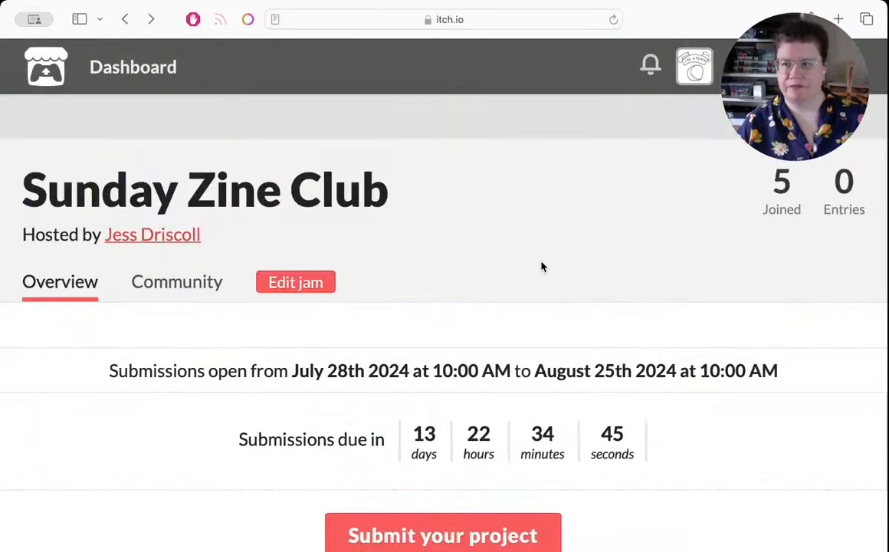
scroll(541, 264, "down", 3)
scroll(540, 261, "up", 3)
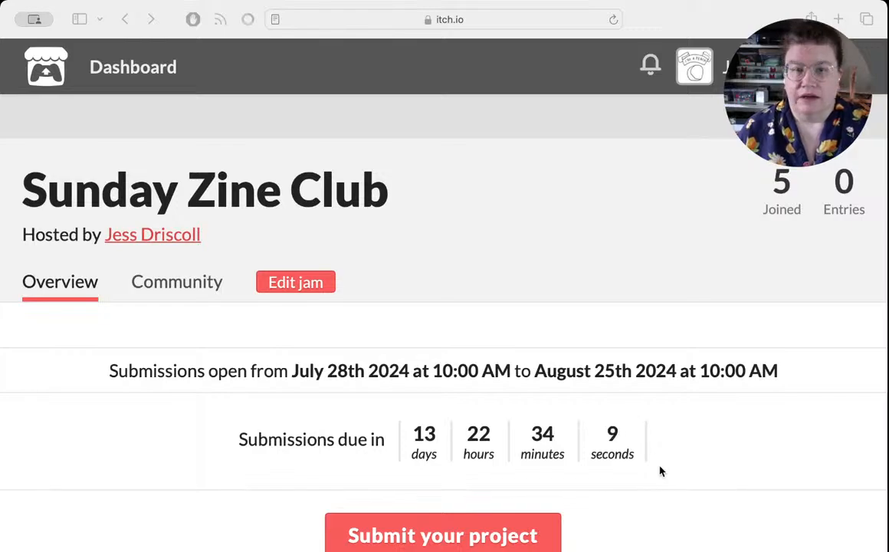
left_click(714, 522)
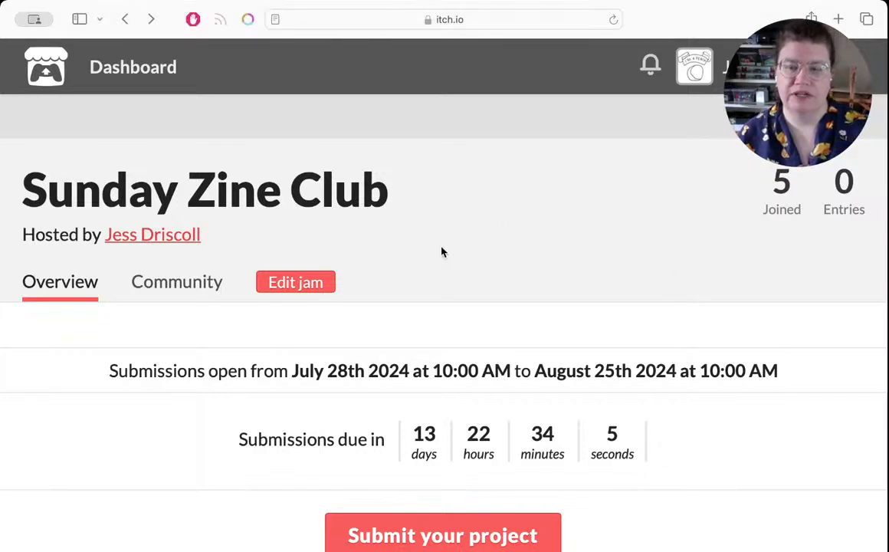
scroll(442, 251, "down", 2)
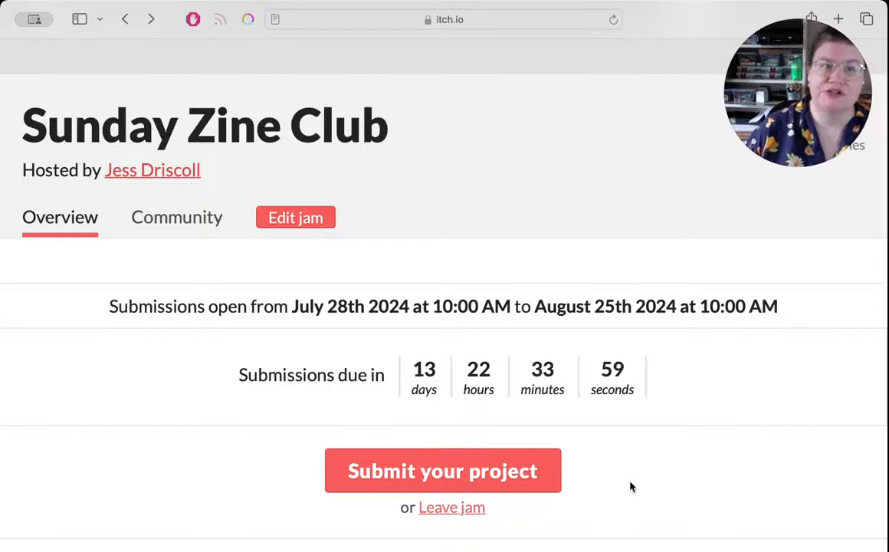
scroll(631, 485, "down", 1)
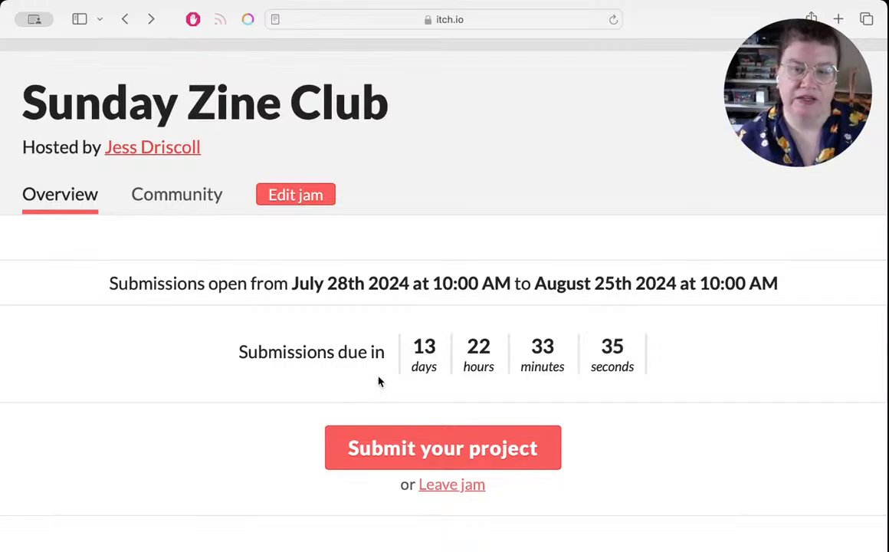
Step: Start a submission to the Sunday Zine Club jam by opening the form for a new project
left_click(469, 450)
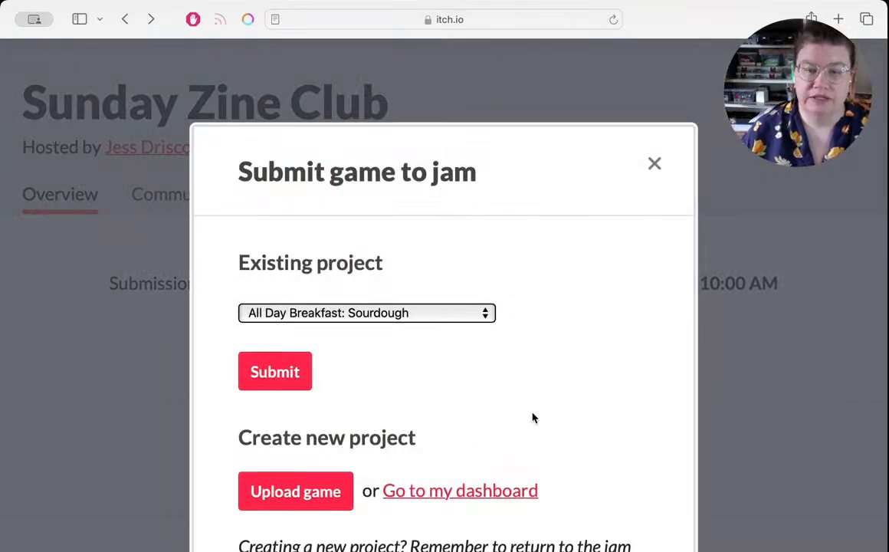
scroll(555, 405, "down", 3)
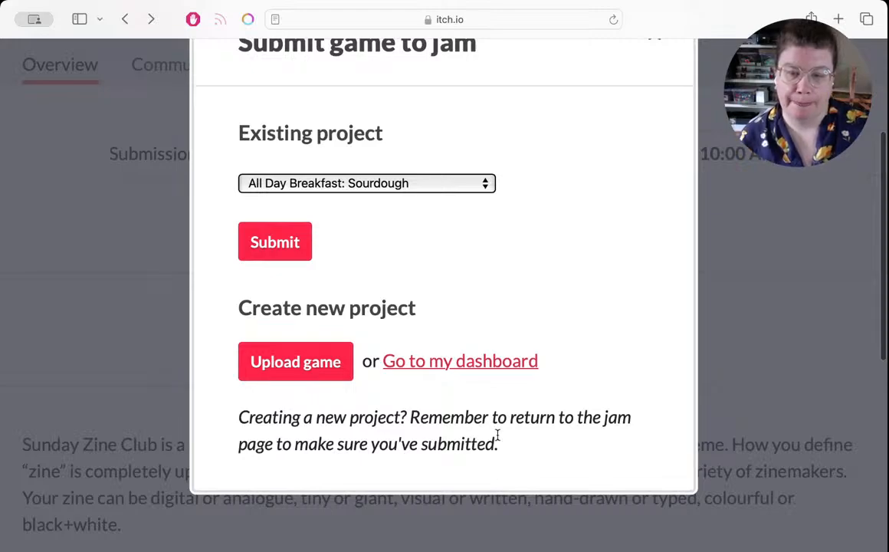
left_click(289, 362)
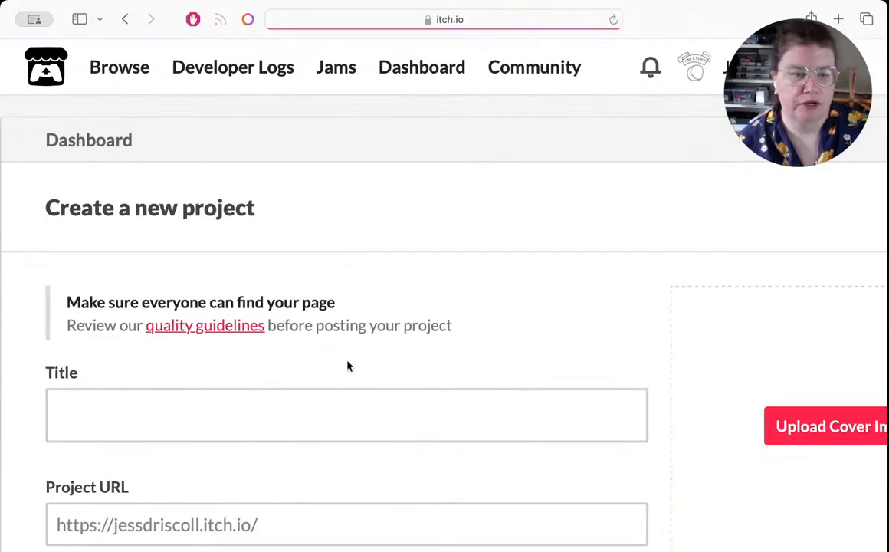
scroll(364, 360, "down", 5)
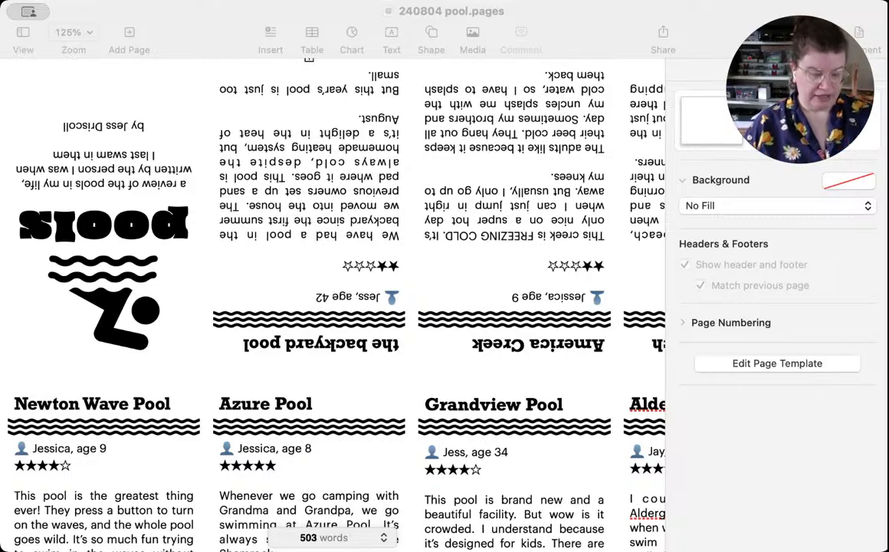
Step: Switch back to Pages and copy the cover's title text box into a new blank document
key("super+Tab")
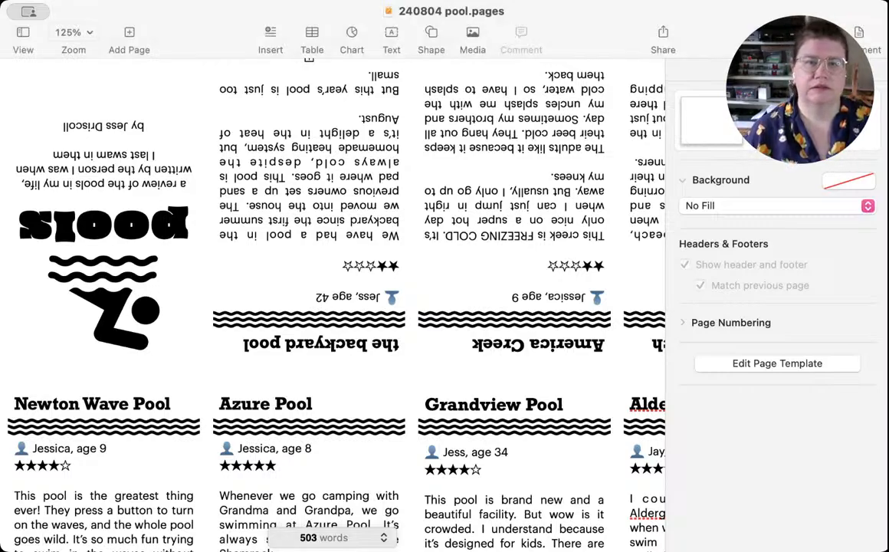
left_click(174, 282)
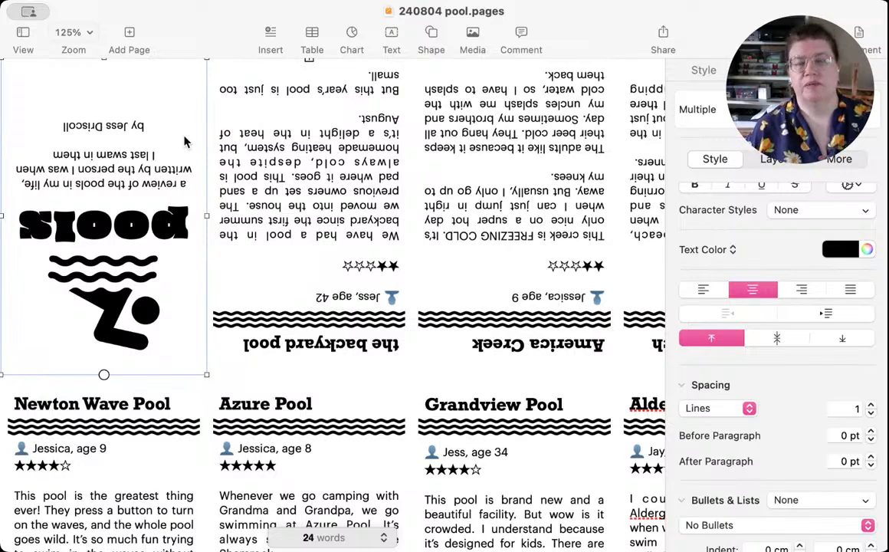
key("super+Tab")
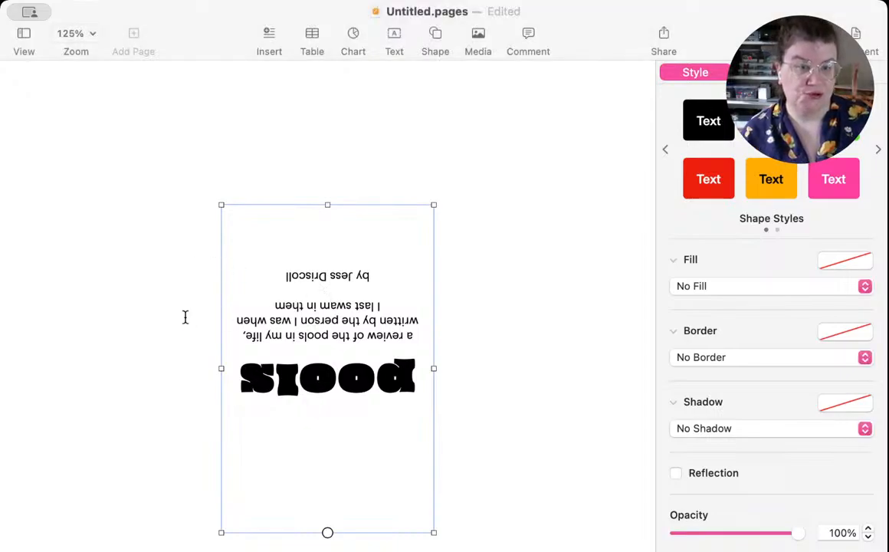
Step: Paste the swimmer icon into the blank document, flip it horizontally and vertically, and place it above the text at about Y 3.2 cm
key("super+v")
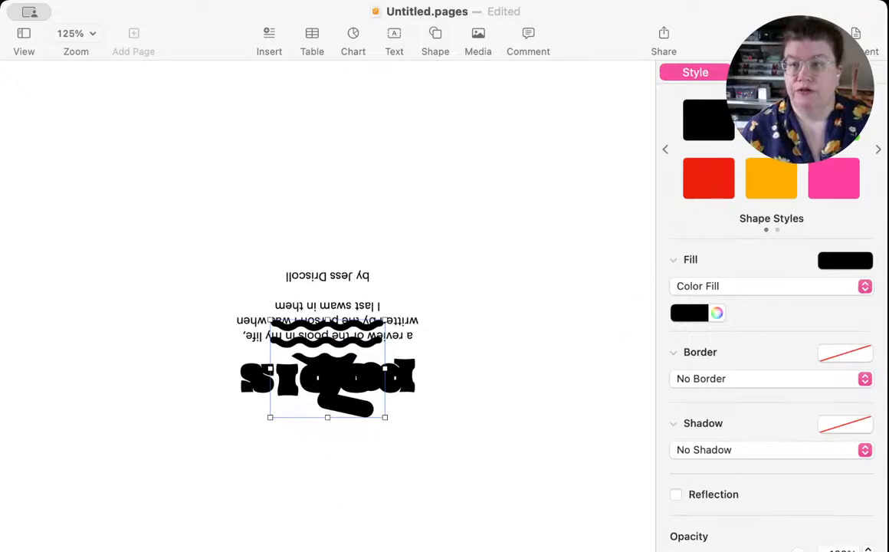
left_click(844, 72)
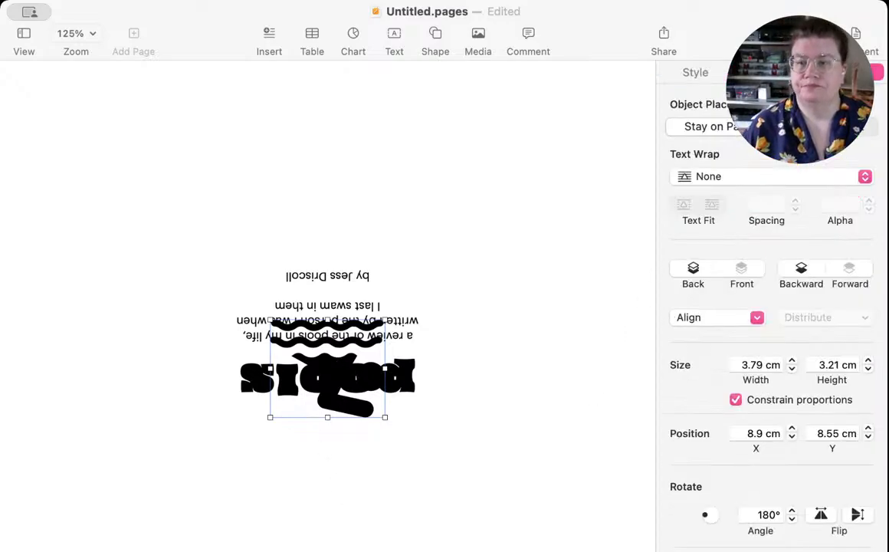
left_click(821, 516)
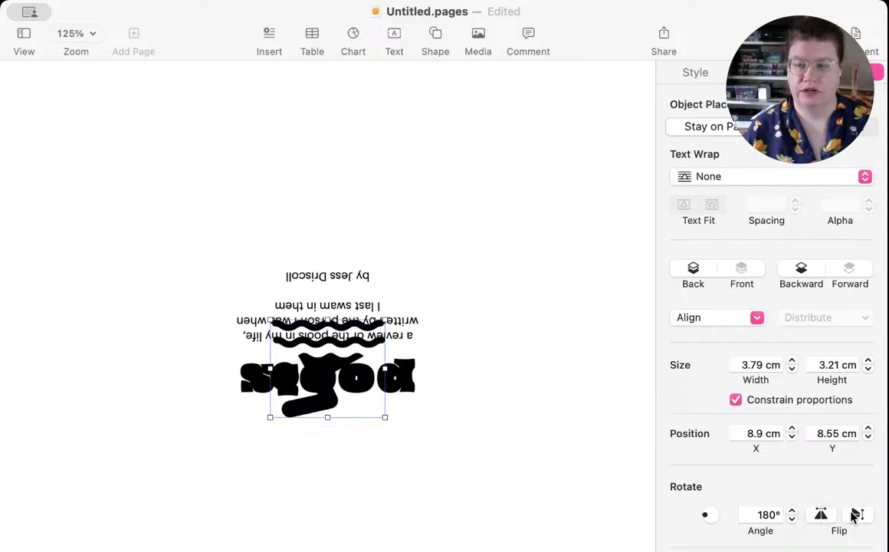
left_click(857, 514)
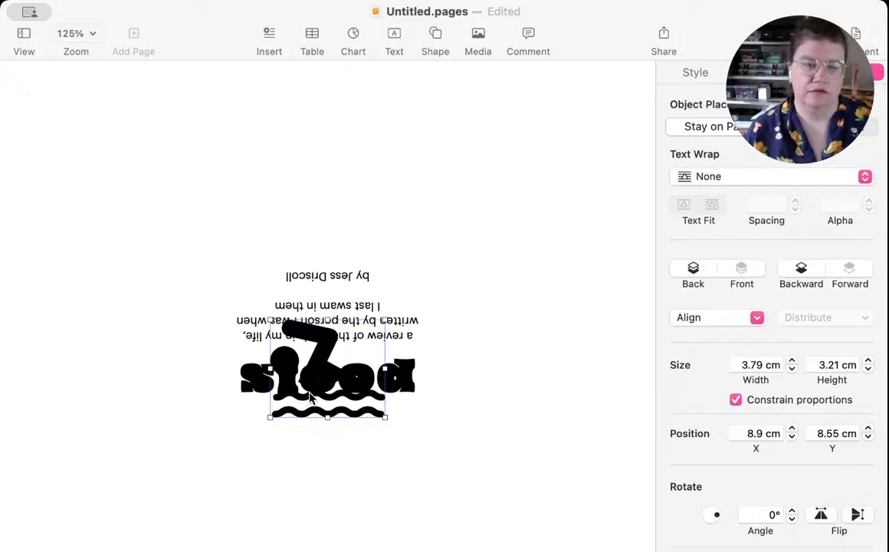
left_click_drag(330, 394, 329, 232)
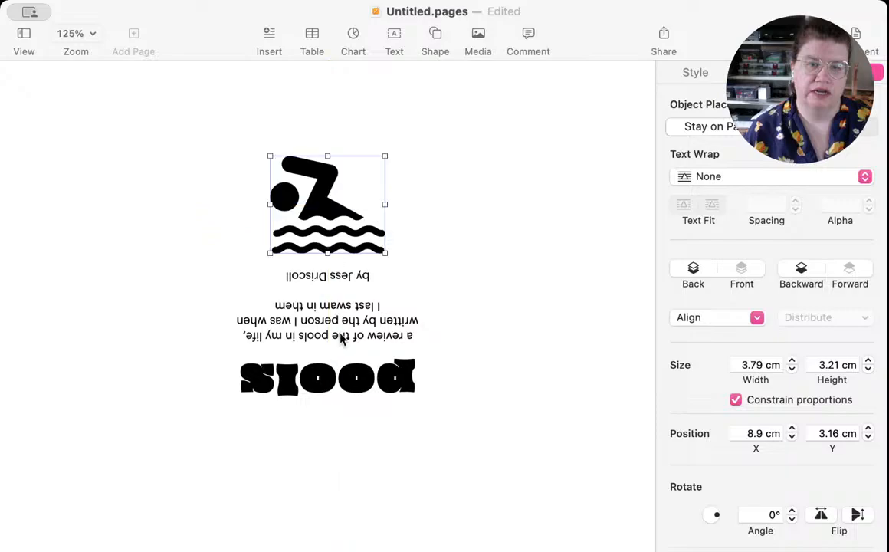
Step: Flip the title text box horizontally and vertically, and move it up to about Y 2.3 cm so the title sits just below the swimmer
left_click(341, 360)
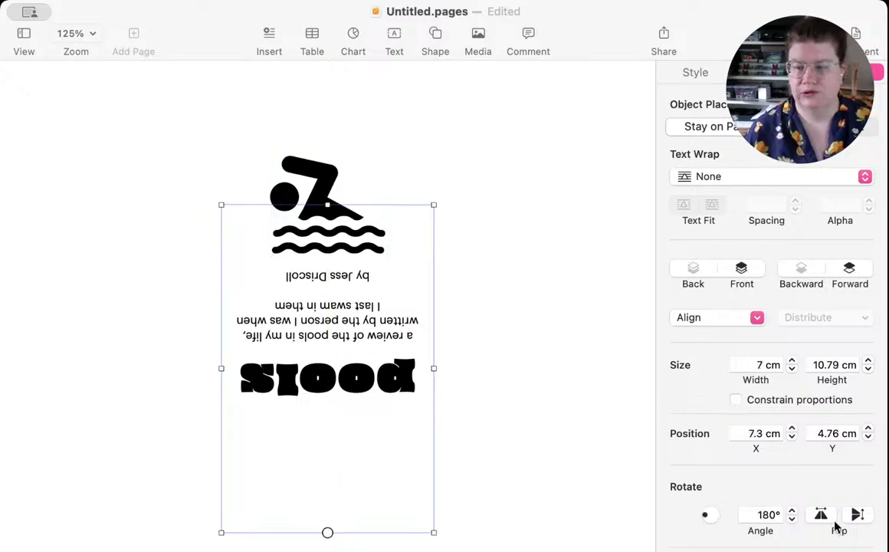
left_click(821, 515)
left_click(857, 515)
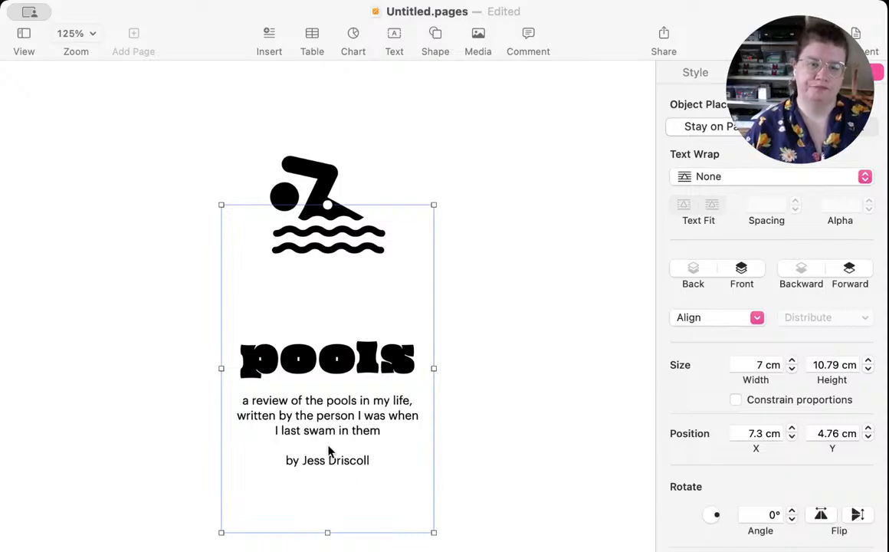
left_click_drag(330, 453, 331, 376)
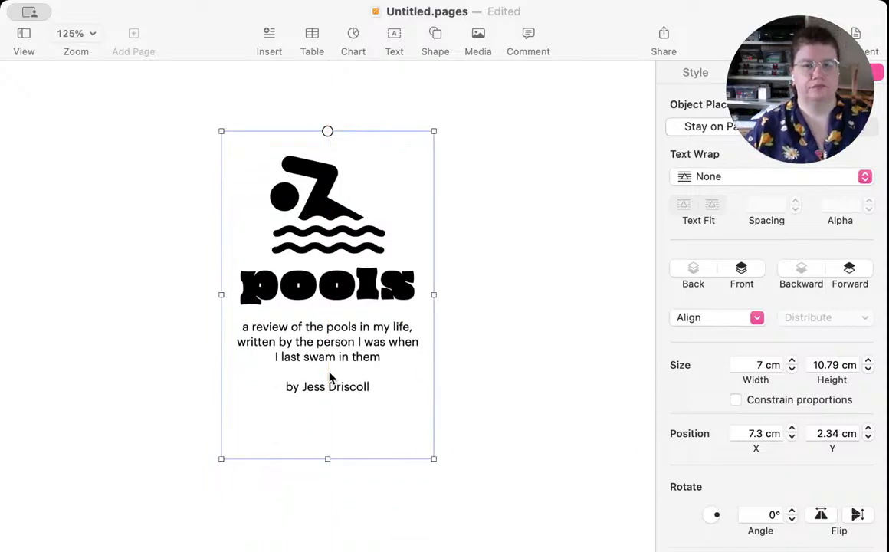
left_click(77, 143)
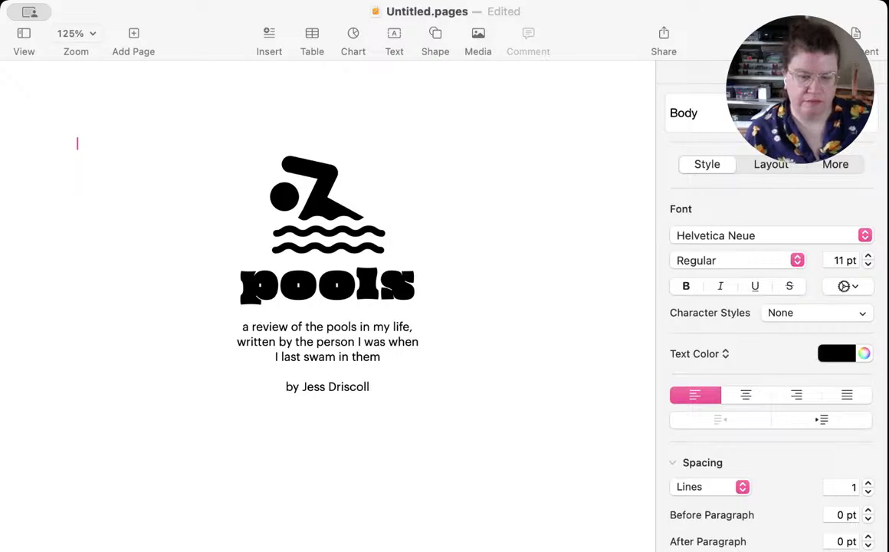
Step: Switch to the browser and check the cover image size requirements on the itch.io new project form
key("super+Tab")
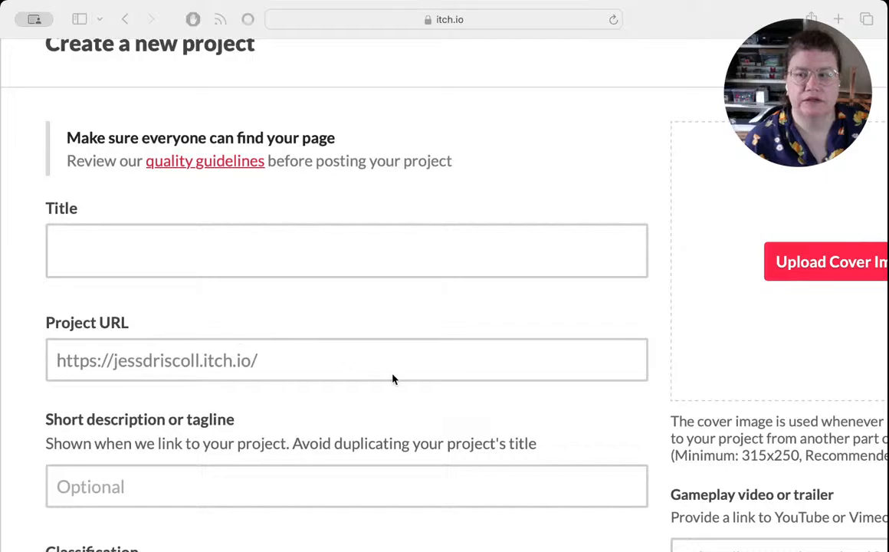
scroll(704, 520, "right", 5)
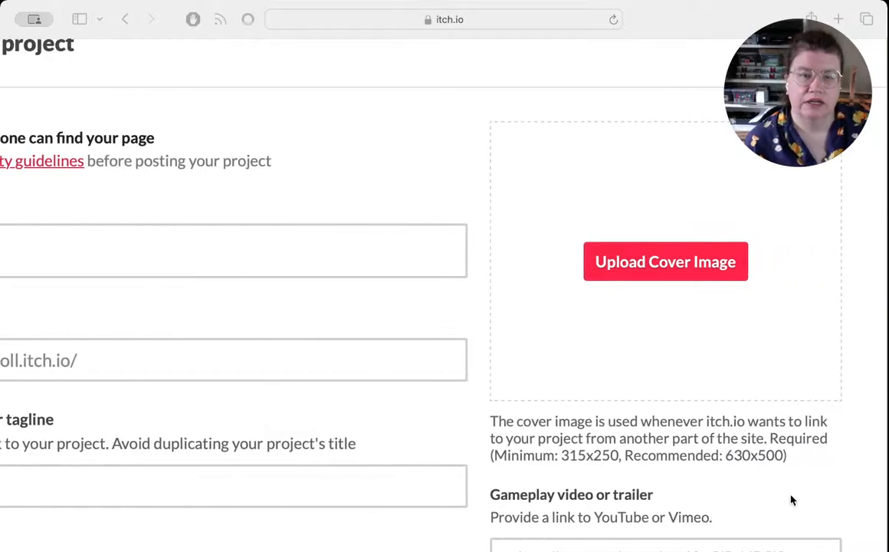
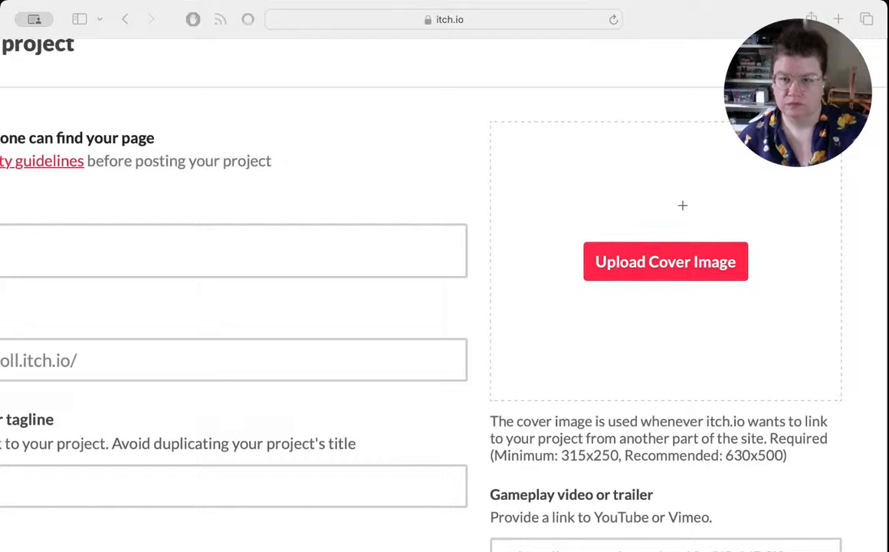
Step: Upload the screenshot file ending in 11.28.25.png from Downloads as the project's cover image
left_click(677, 260)
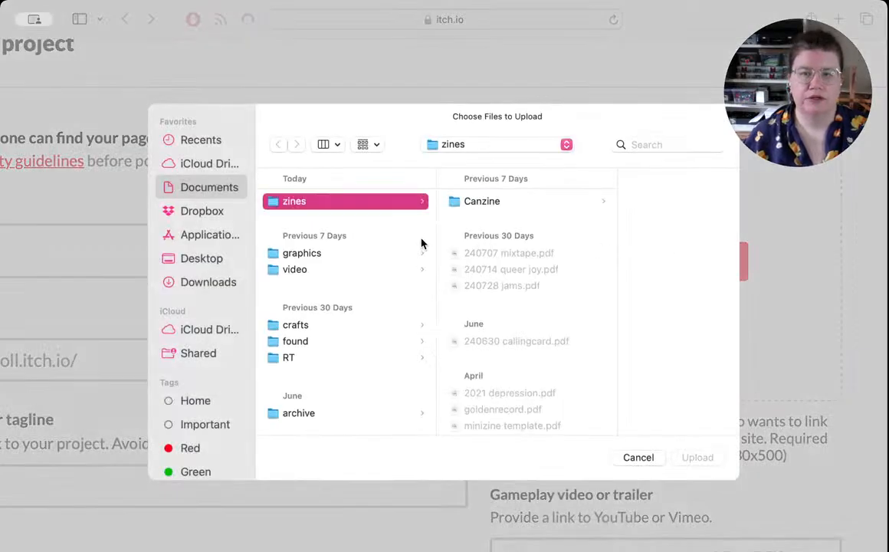
left_click(197, 283)
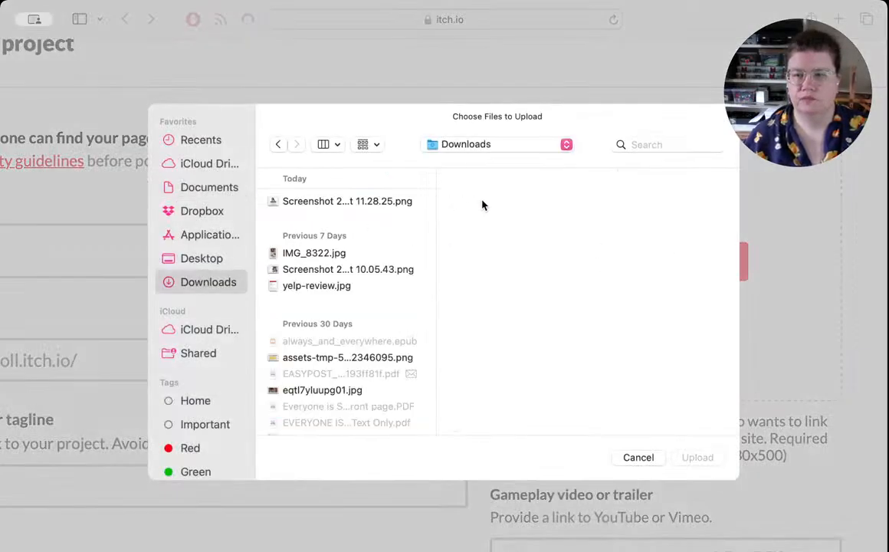
double_click(316, 200)
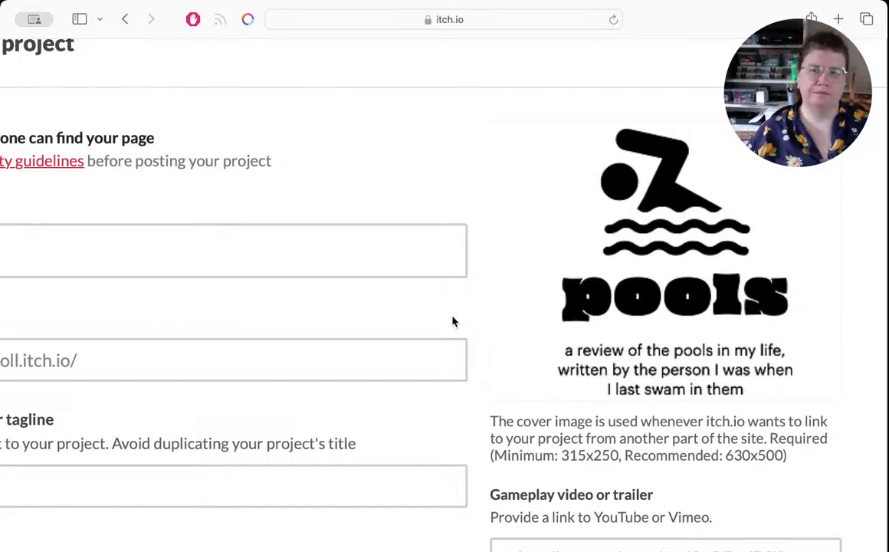
Step: Enter "Pools: a review" as the project title and let the project URL fill in from it
scroll(331, 306, "left", 5)
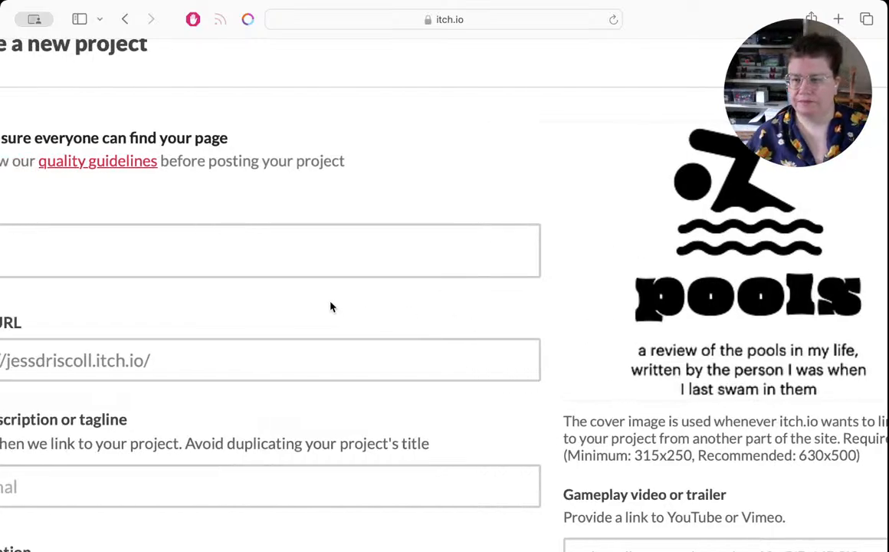
left_click(136, 242)
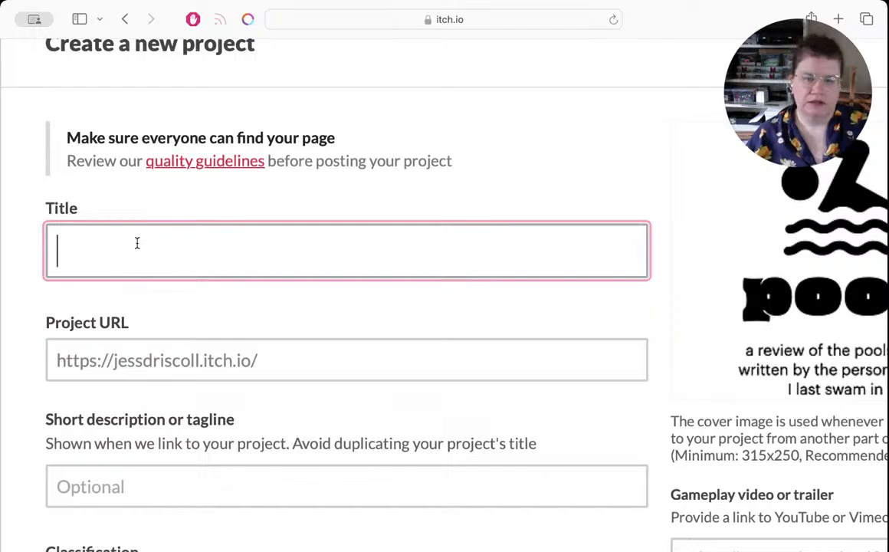
type("Po")
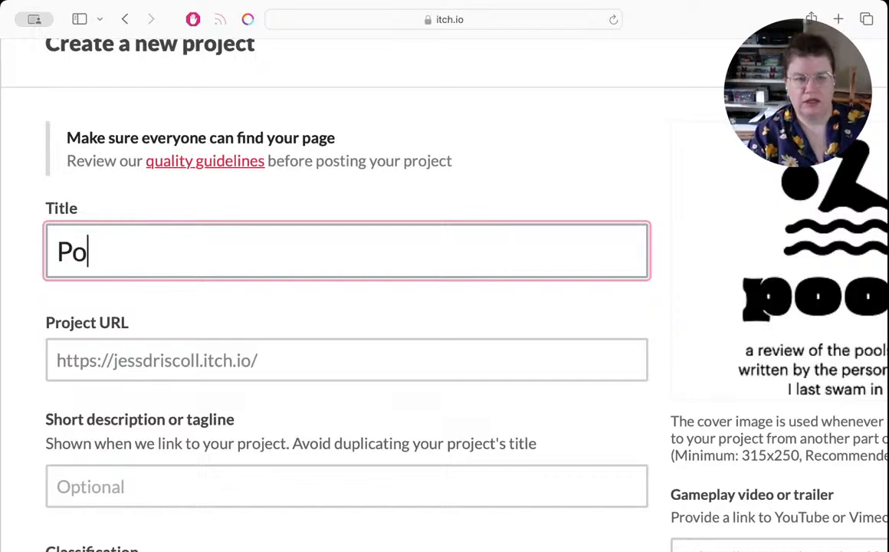
type("ols: a")
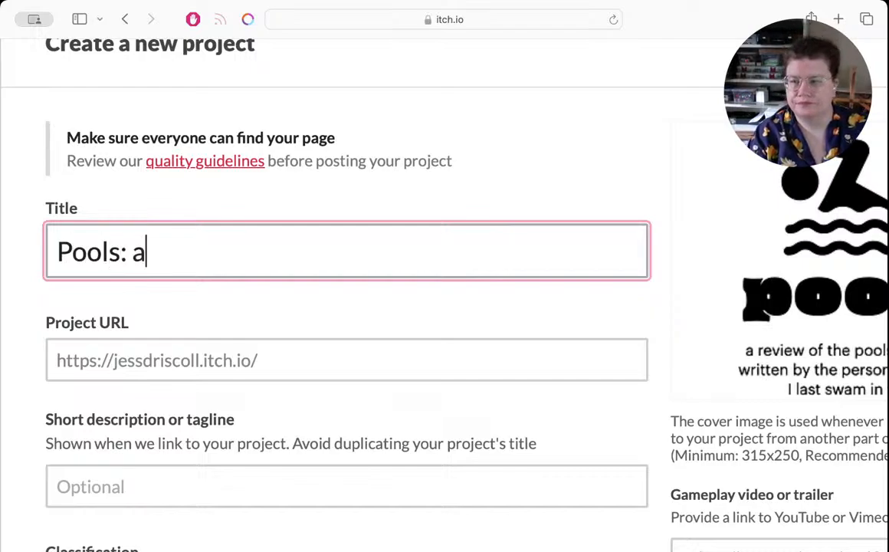
type(" review")
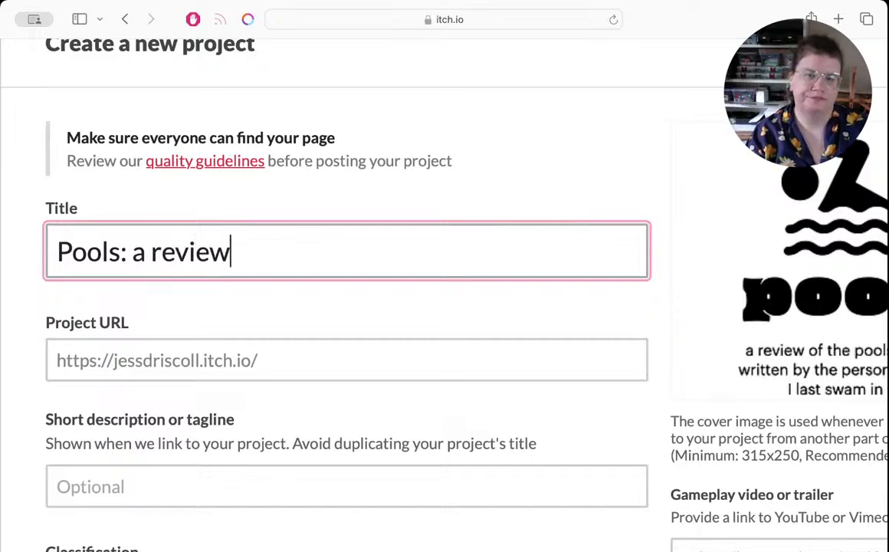
left_click(322, 359)
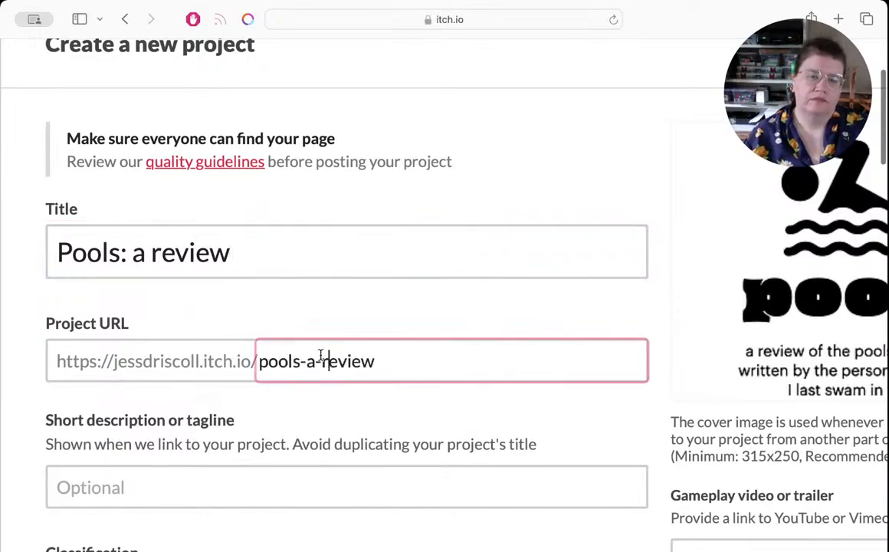
Step: Leave the short description empty and set the project's classification to Books
left_click(228, 486)
scroll(228, 486, "down", 10)
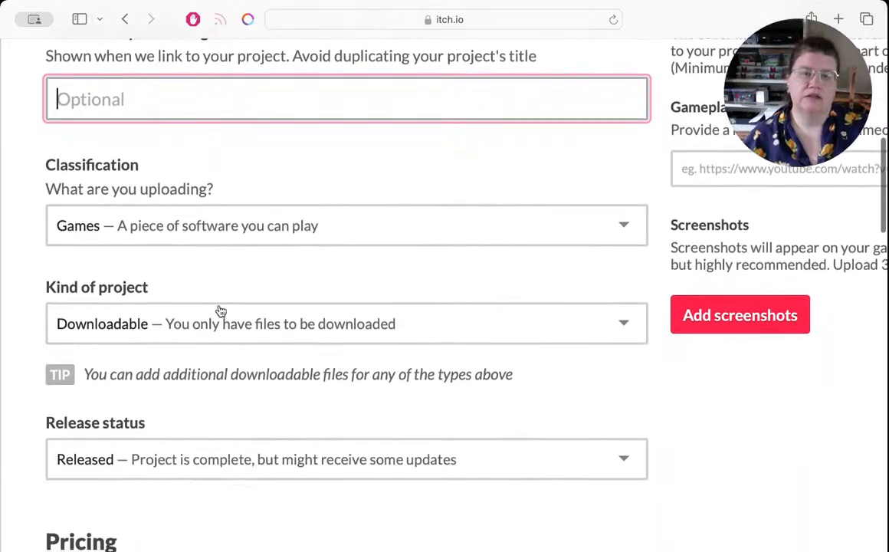
scroll(318, 278, "up", 4)
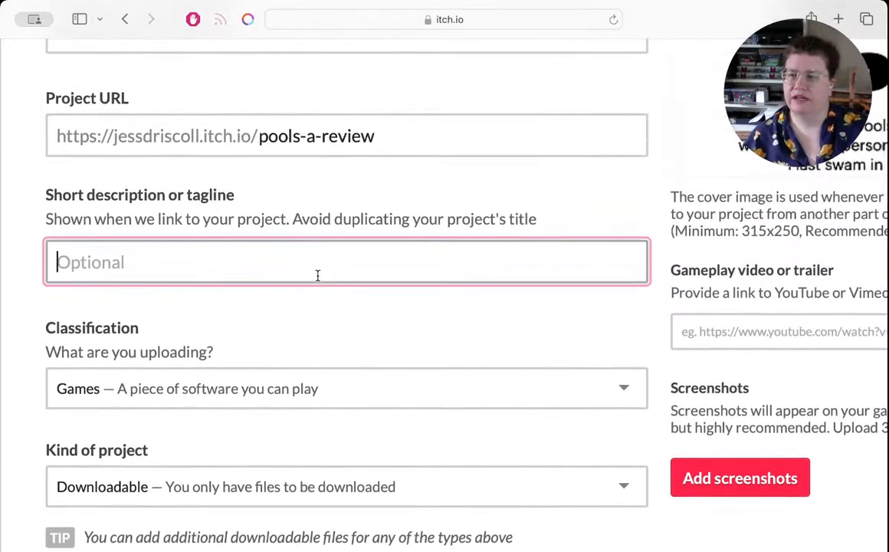
scroll(317, 276, "down", 3)
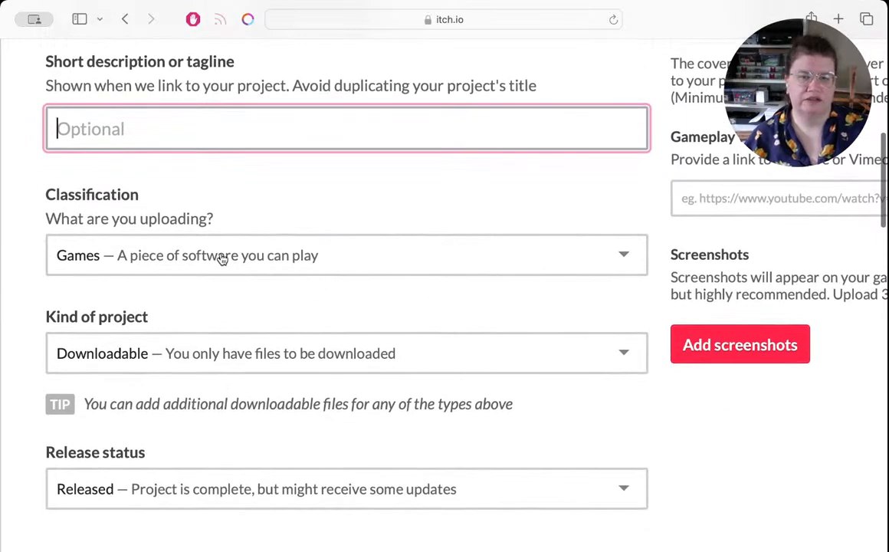
left_click(222, 256)
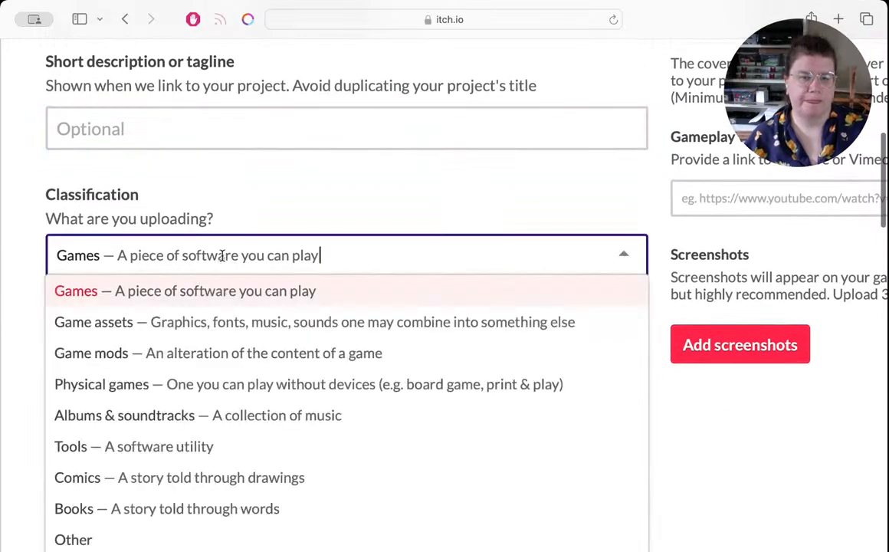
left_click(173, 512)
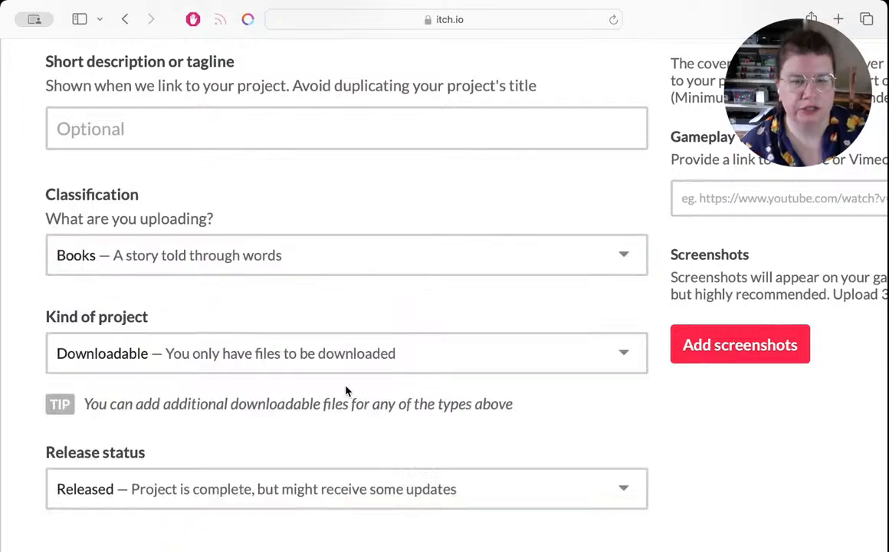
Step: Keep the default pricing and upload "240804 pool.pdf" from the zines folder in Documents as the project file
scroll(296, 449, "down", 5)
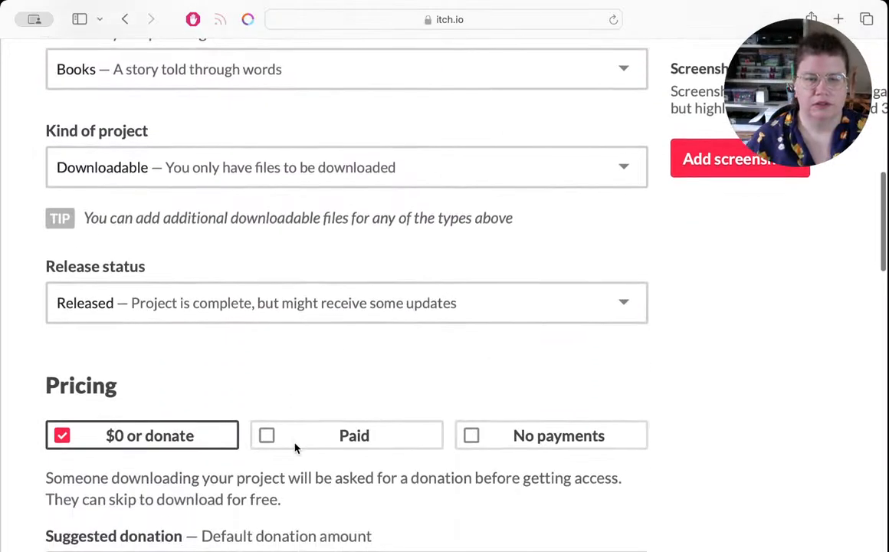
scroll(291, 356, "down", 6)
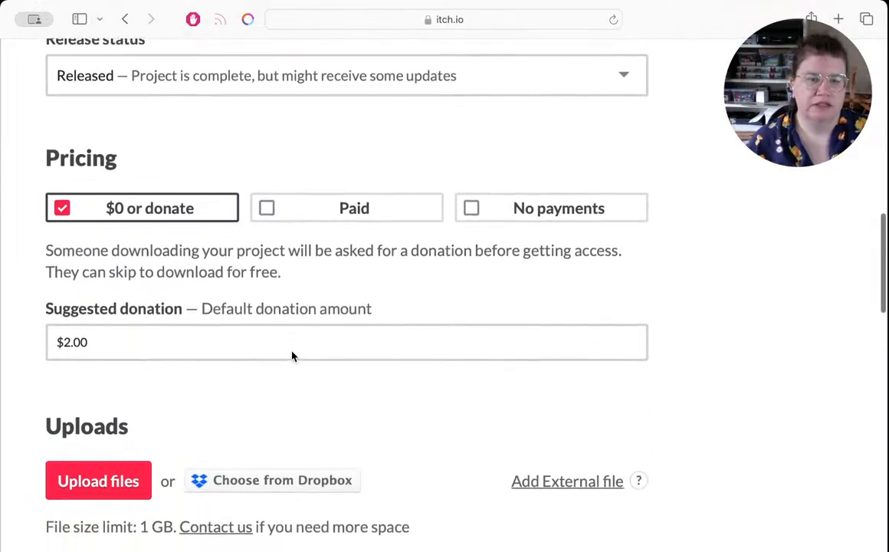
scroll(292, 355, "down", 5)
scroll(292, 354, "up", 7)
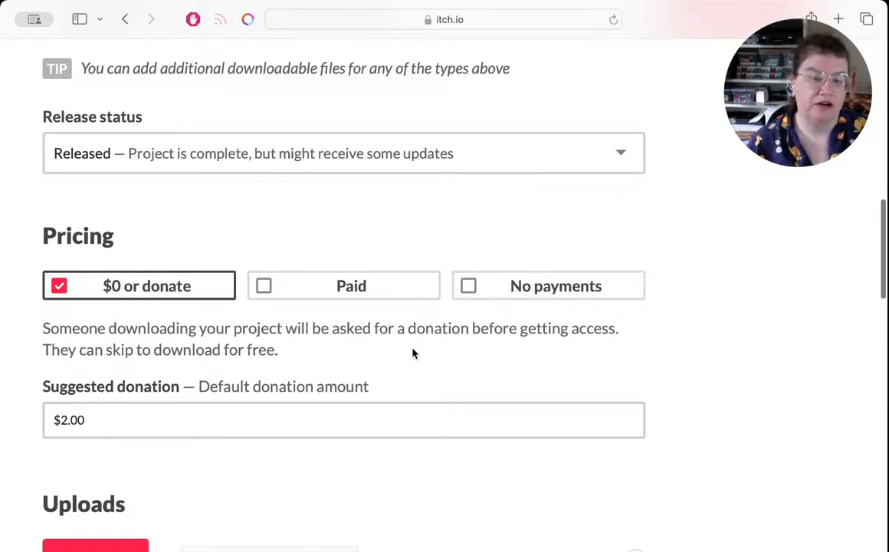
scroll(440, 353, "down", 4)
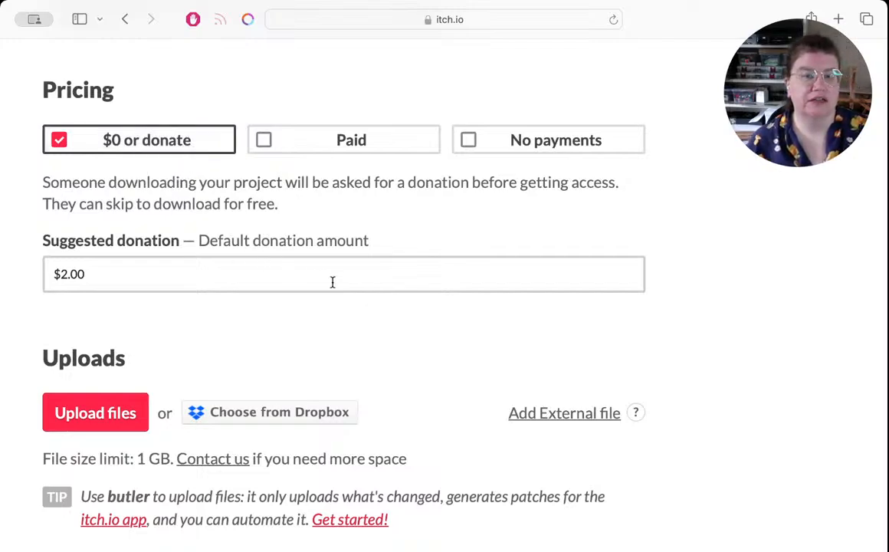
scroll(449, 329, "down", 3)
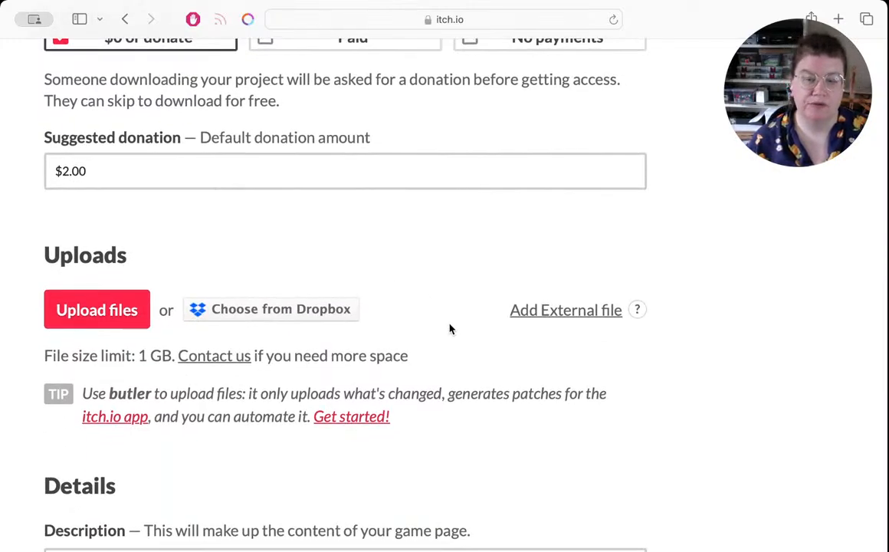
scroll(450, 329, "down", 2)
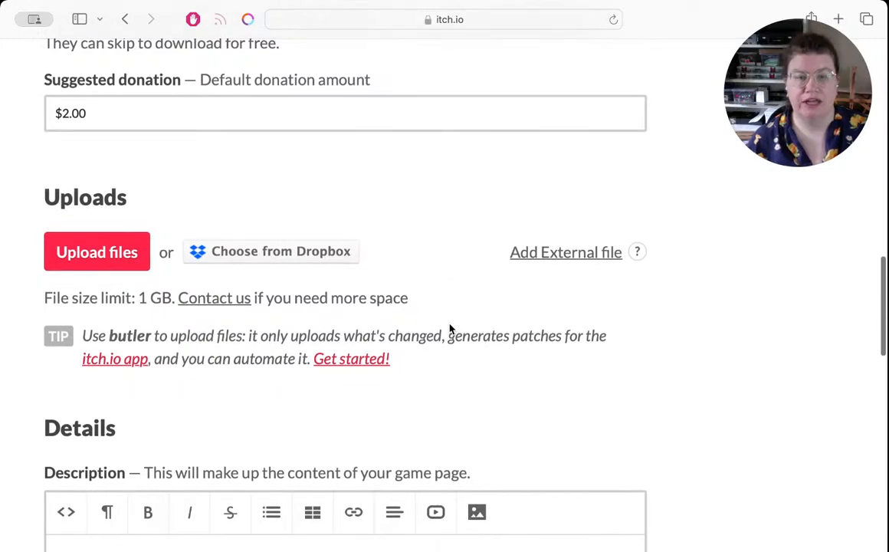
left_click(89, 251)
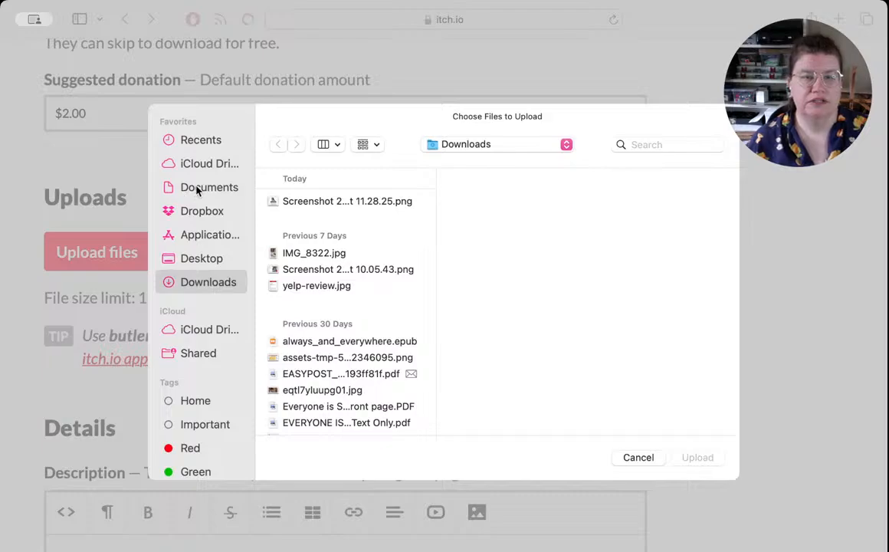
left_click(199, 188)
left_click(311, 202)
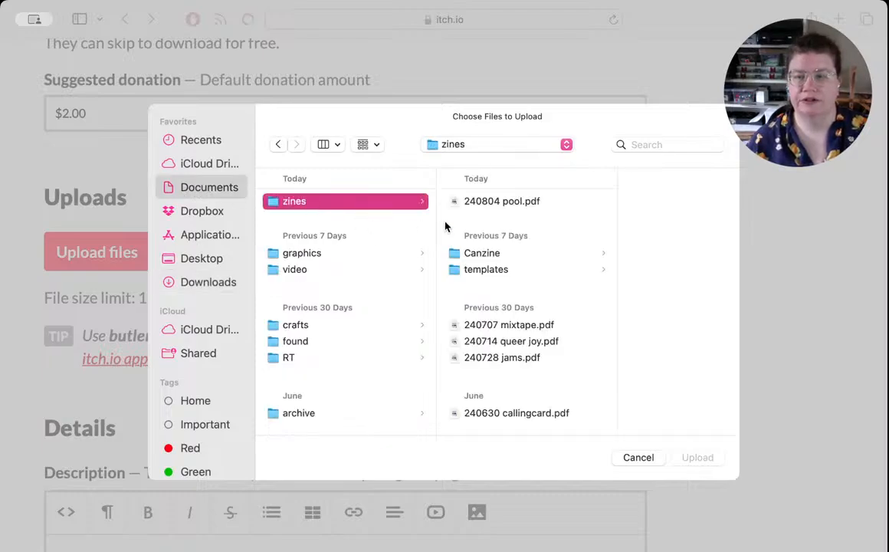
double_click(508, 202)
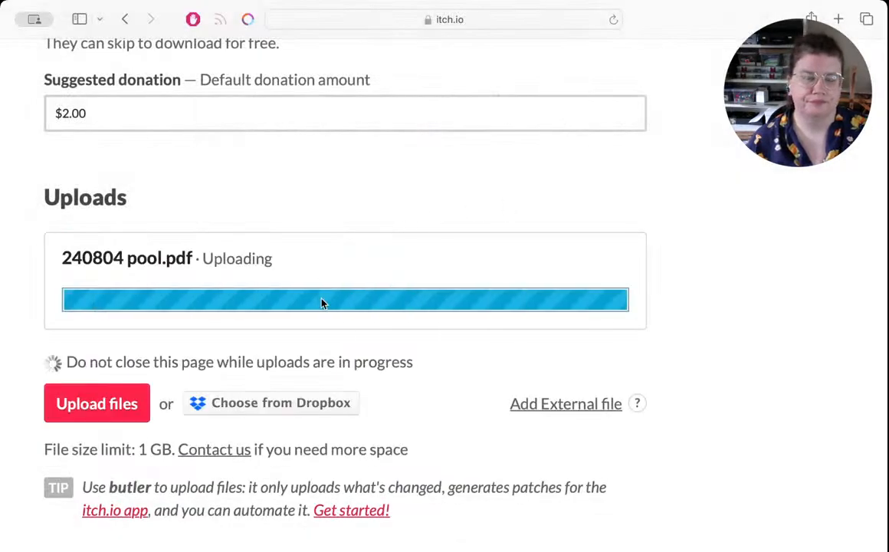
Step: Begin the project description with the sentence "a submission for Sunday Zine Jam #1."
scroll(434, 390, "down", 10)
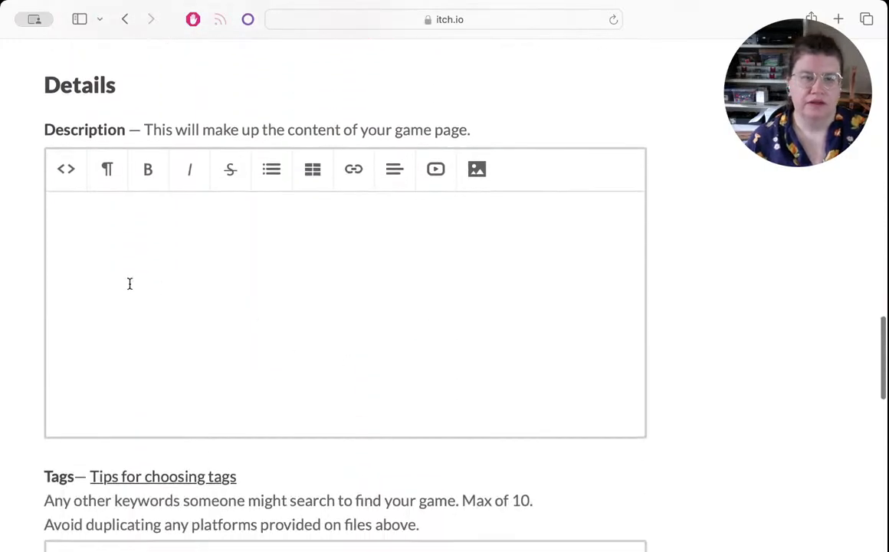
left_click(193, 223)
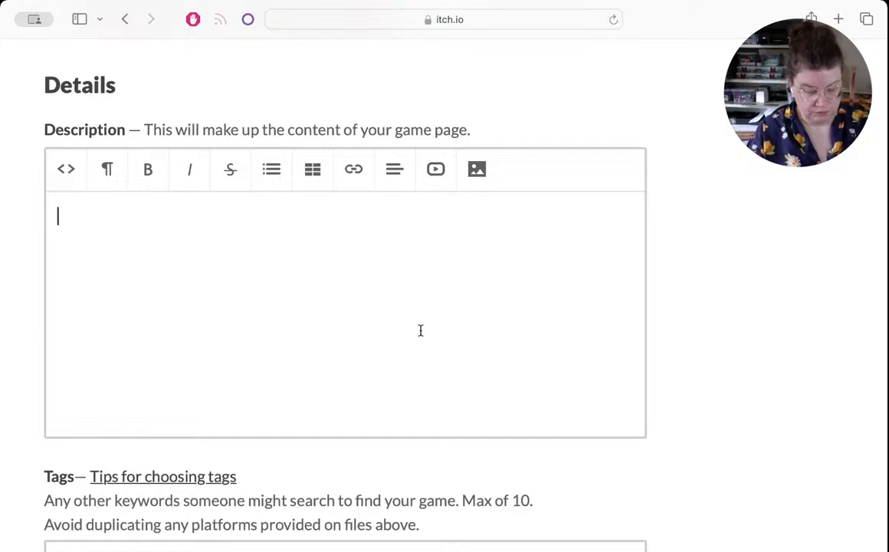
type("a submu")
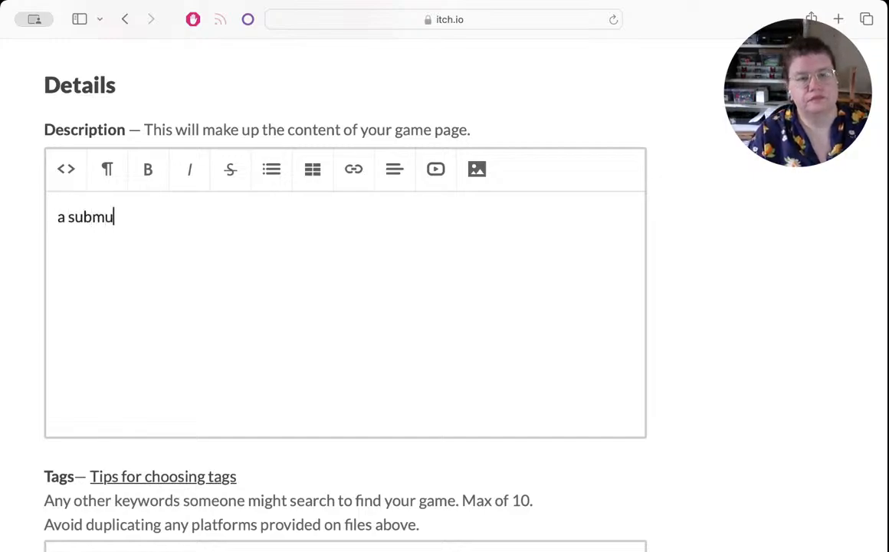
key("BackSpace")
type("ission ")
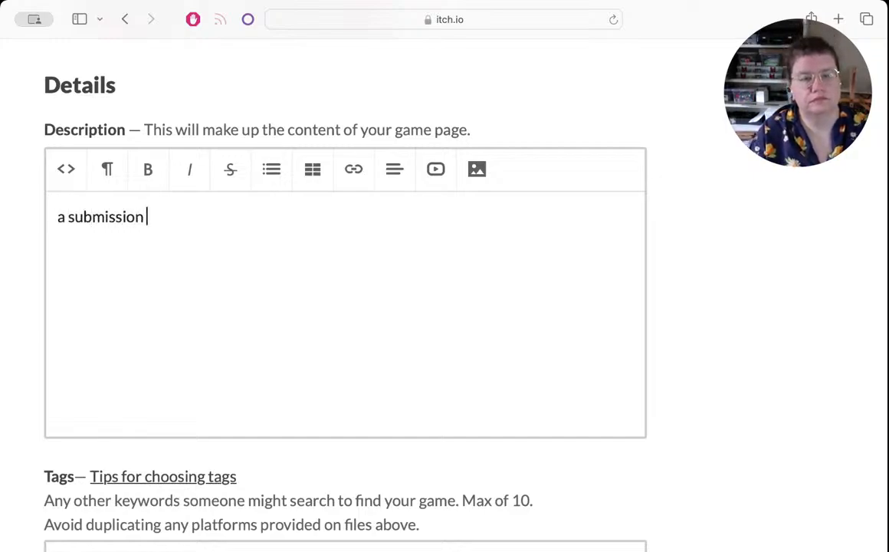
type("for Sunday ")
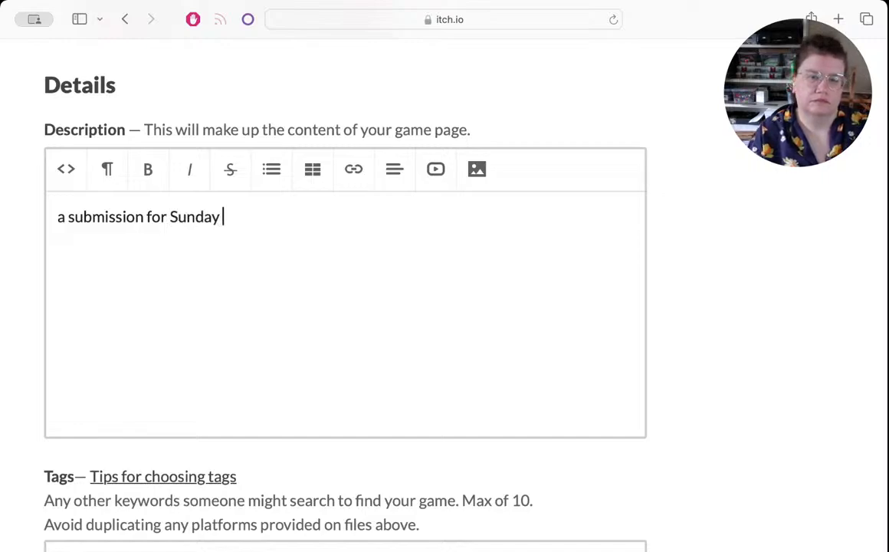
type("Zine Jam #1")
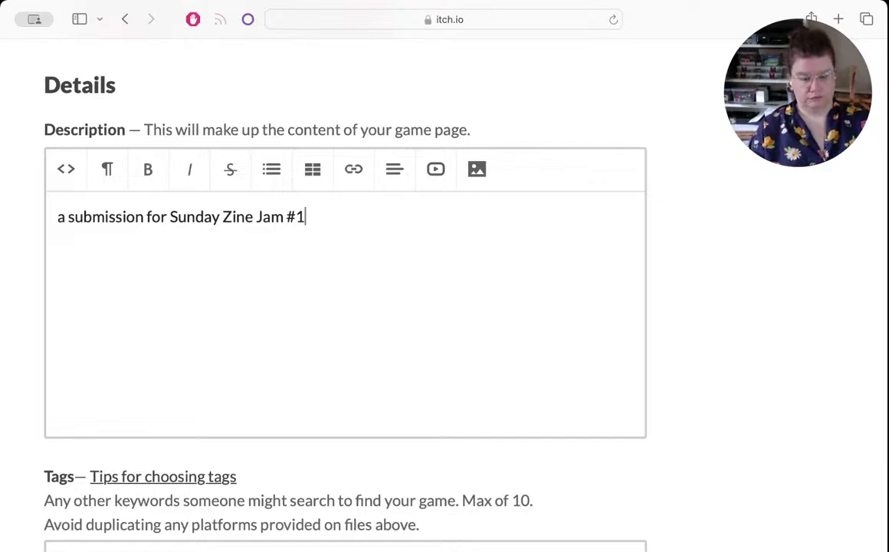
type(". ")
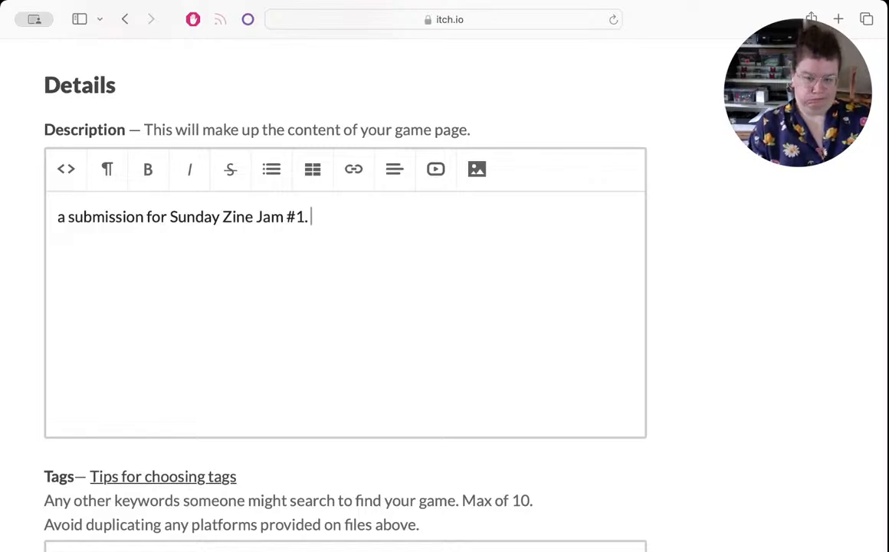
type("A col")
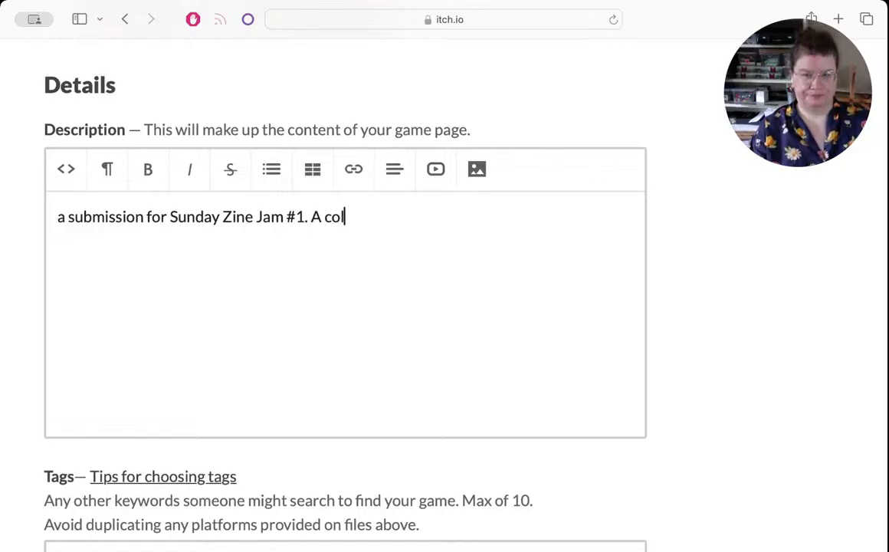
type("lection of reviews")
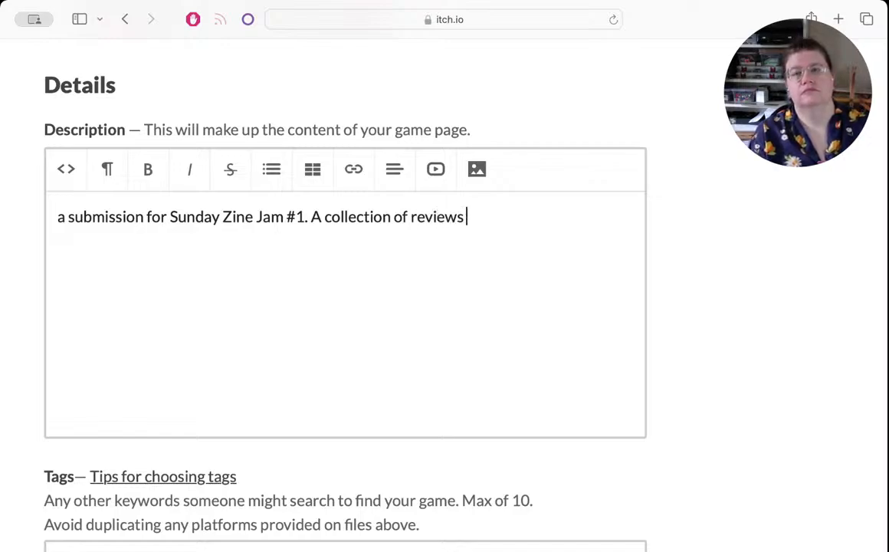
type(" of")
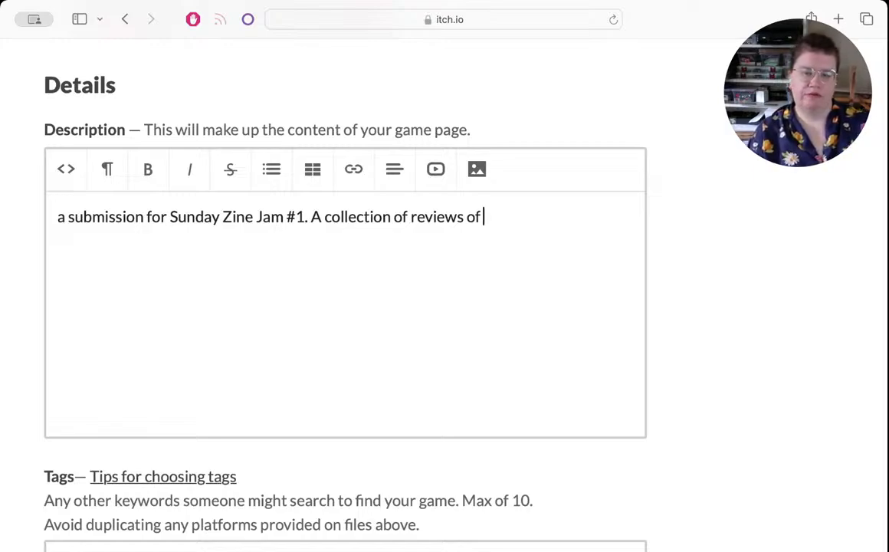
Step: Add the sentence "A collection of reviews of the pools I've swum in my life." to the project description
type("th")
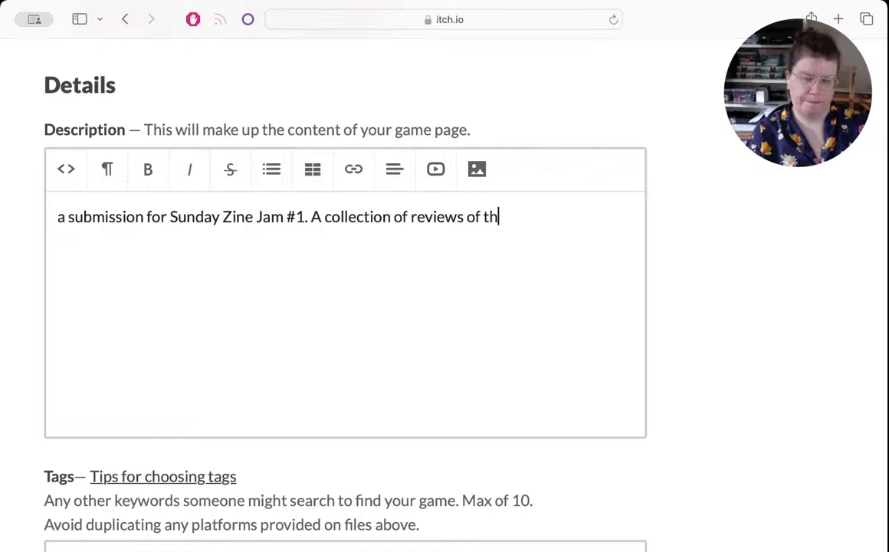
type("e pools l've s")
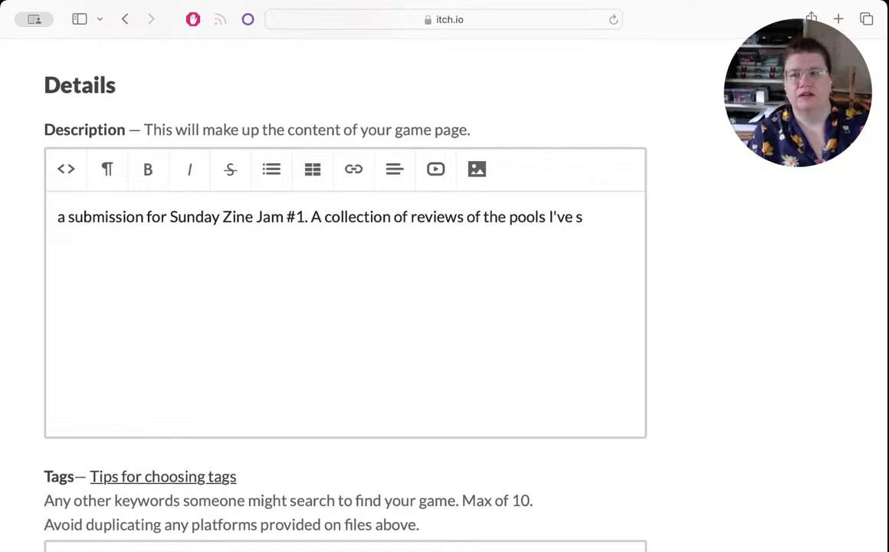
type("wum i")
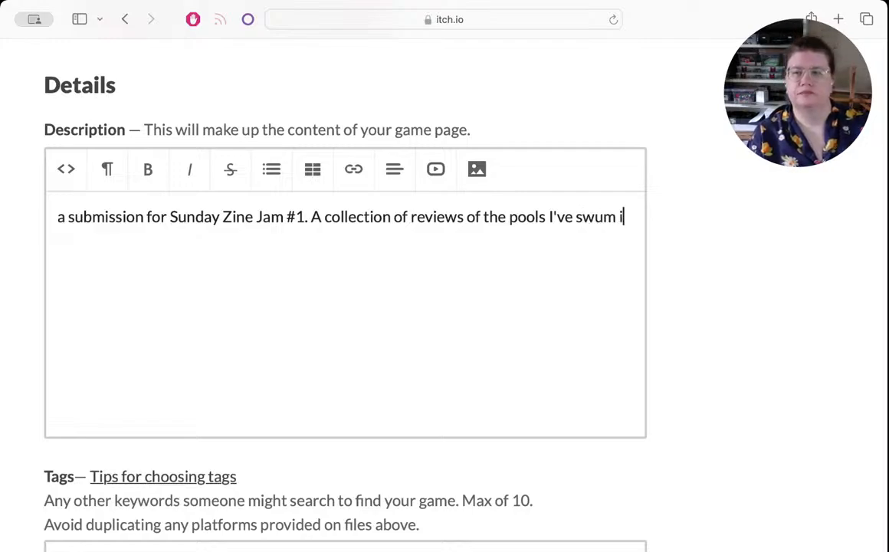
type("n my life.")
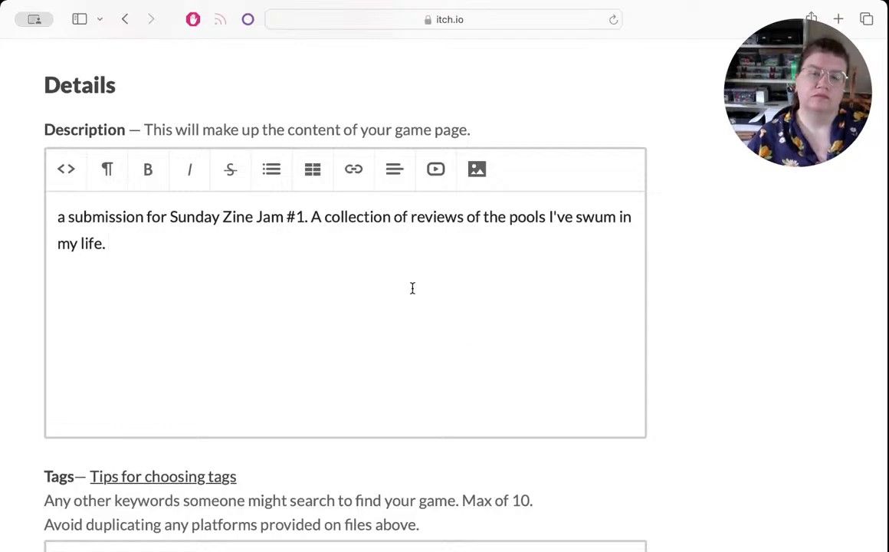
Step: Add the tag "zine" to the project
scroll(265, 247, "down", 5)
scroll(265, 247, "down", 3)
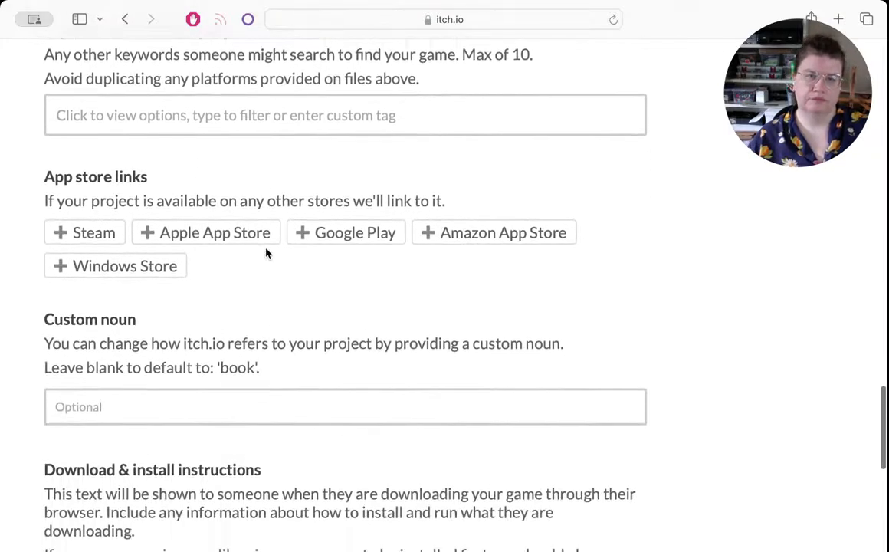
scroll(267, 252, "up", 3)
scroll(266, 249, "up", 2)
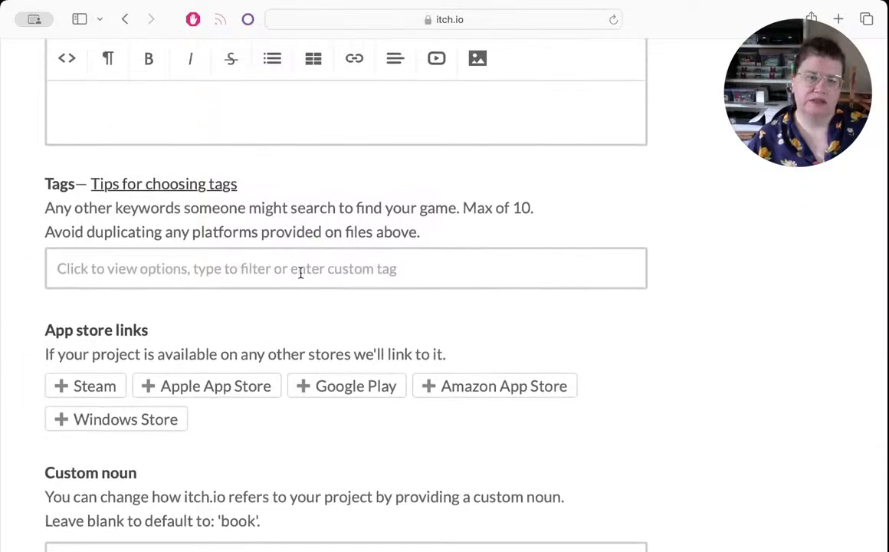
left_click(301, 272)
type("zin")
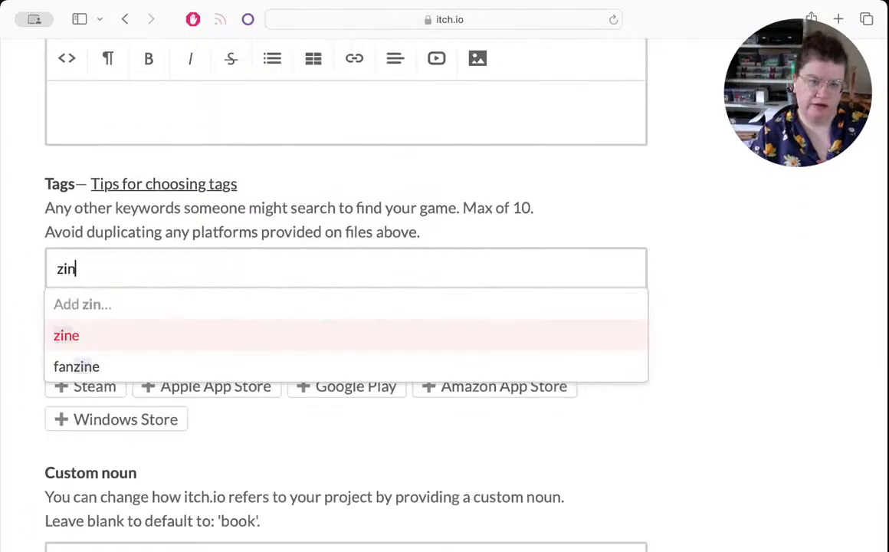
type("e")
key("Return")
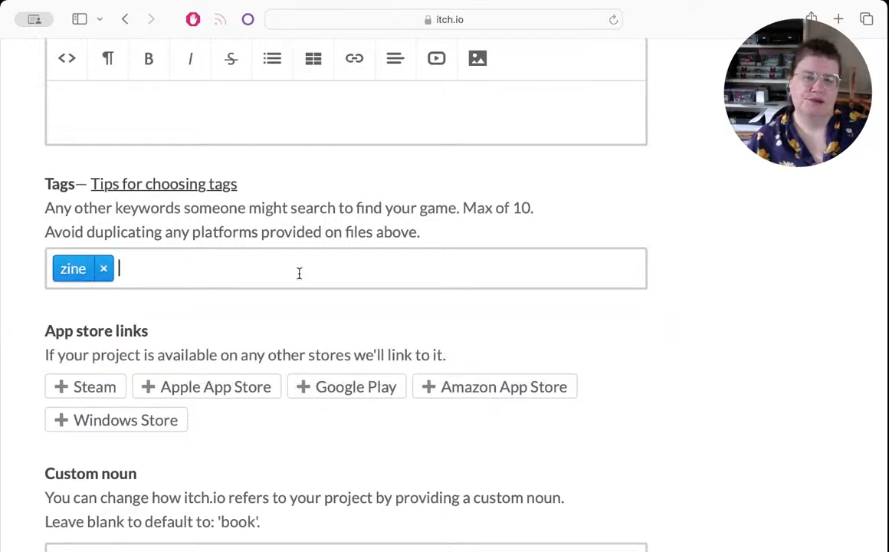
Step: Keep the default custom noun, install instructions, comments and Draft visibility, and save the project to view its page
scroll(298, 274, "down", 5)
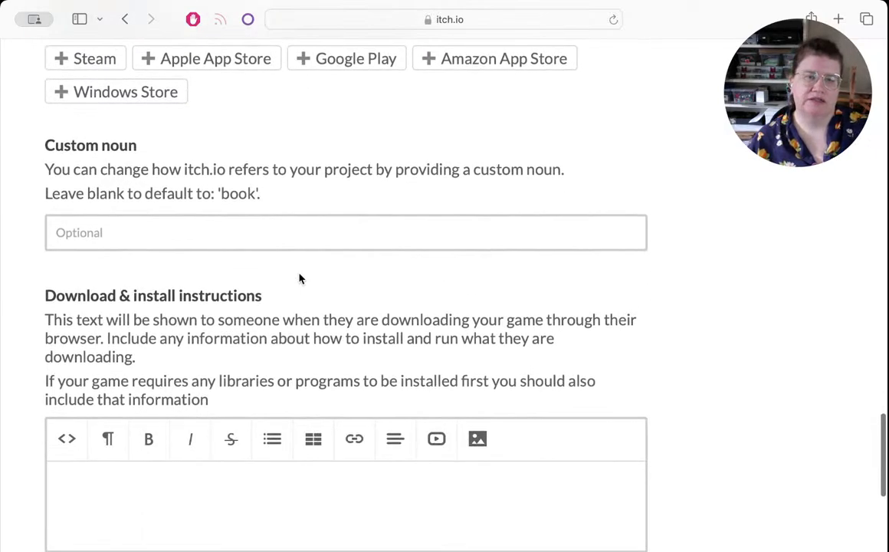
scroll(299, 278, "down", 4)
scroll(300, 278, "up", 4)
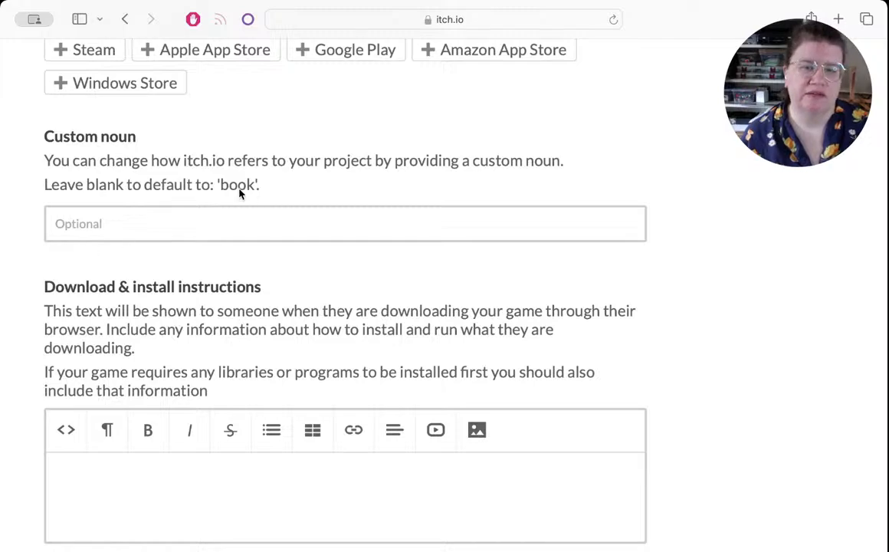
scroll(760, 269, "down", 5)
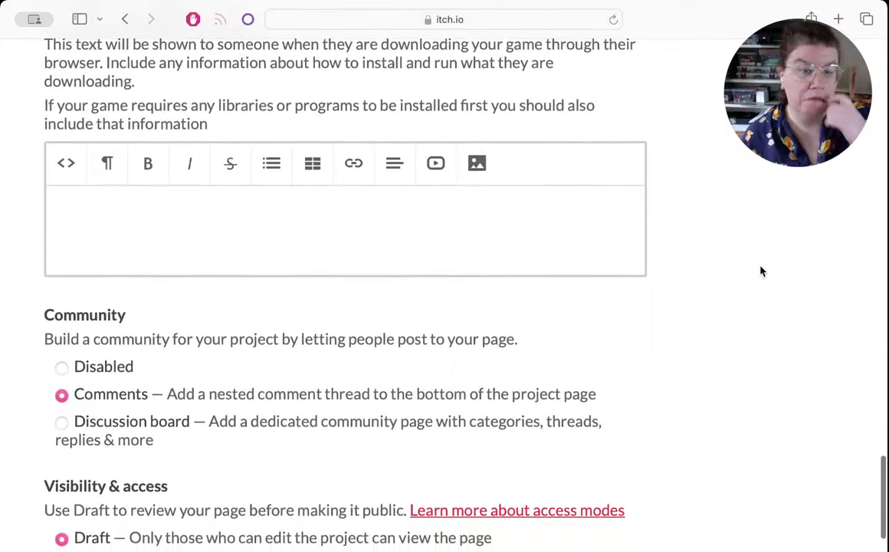
scroll(760, 270, "down", 5)
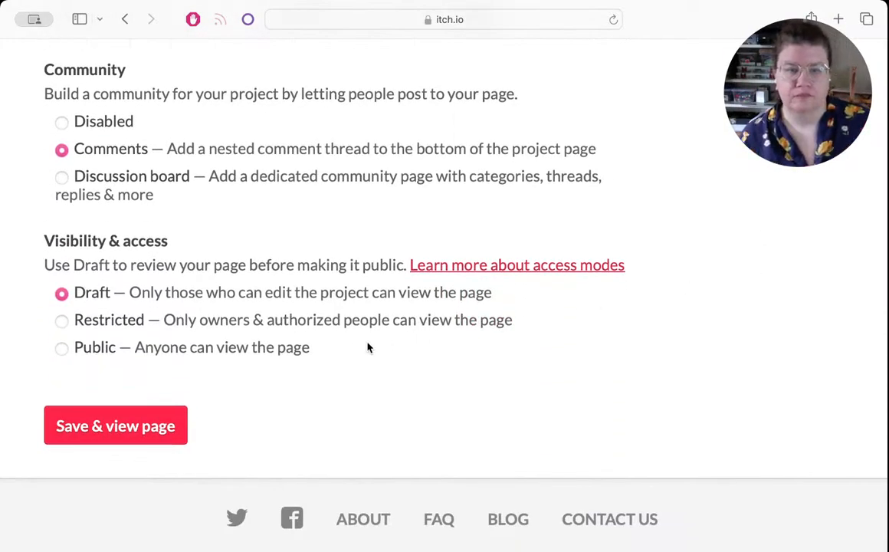
left_click(100, 426)
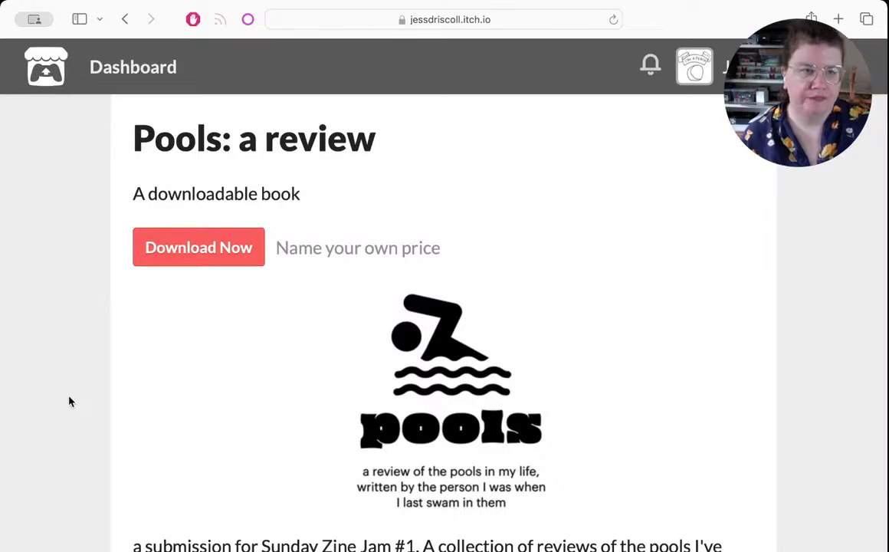
Step: Review the draft project page, checking its title, cover image, description, download file and comments section
scroll(68, 399, "down", 5)
scroll(68, 402, "down", 6)
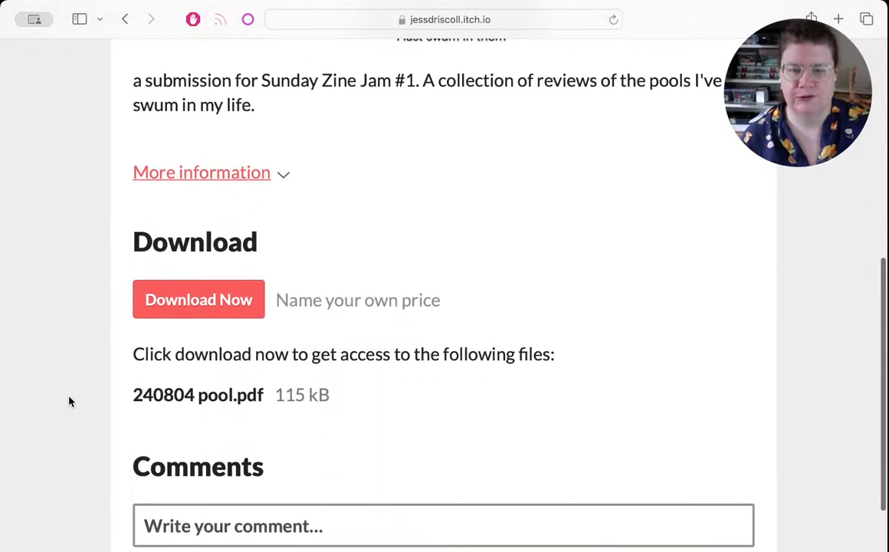
scroll(69, 401, "up", 8)
scroll(69, 401, "up", 3)
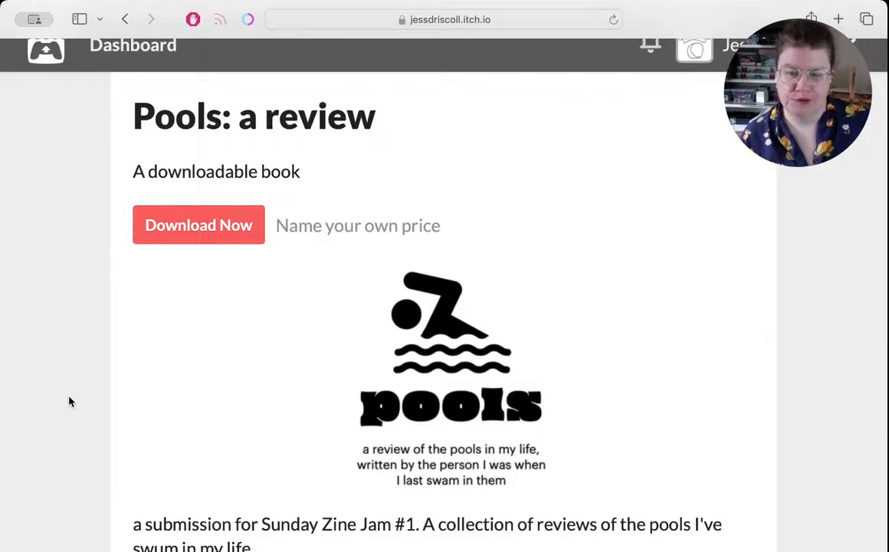
scroll(69, 402, "down", 1)
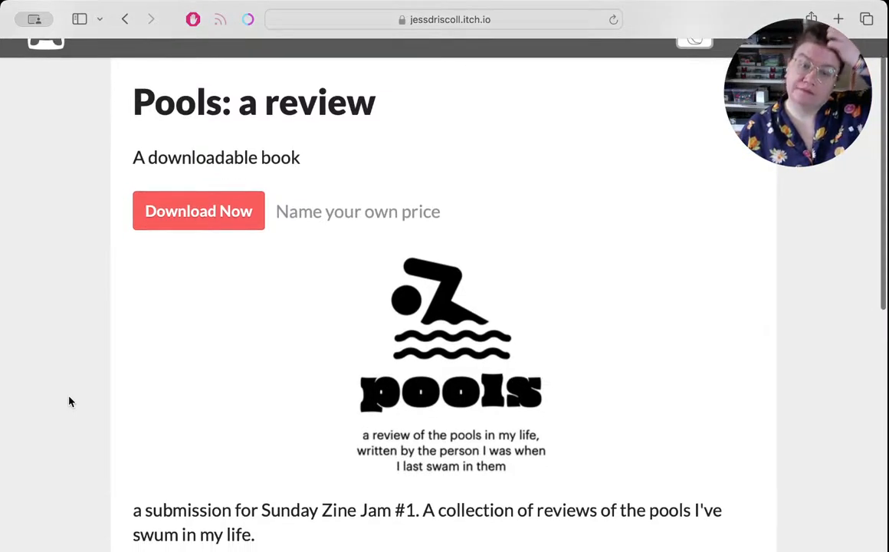
scroll(69, 401, "up", 1)
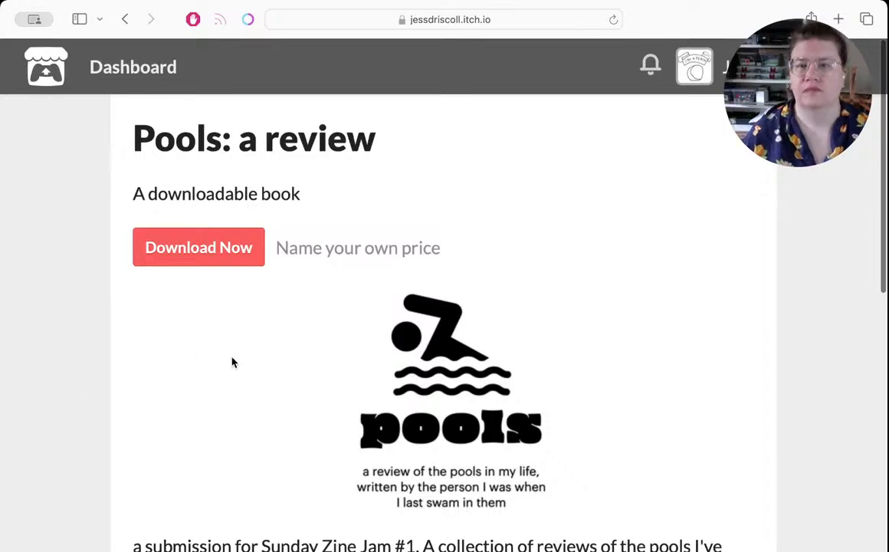
scroll(233, 361, "down", 10)
scroll(325, 381, "up", 10)
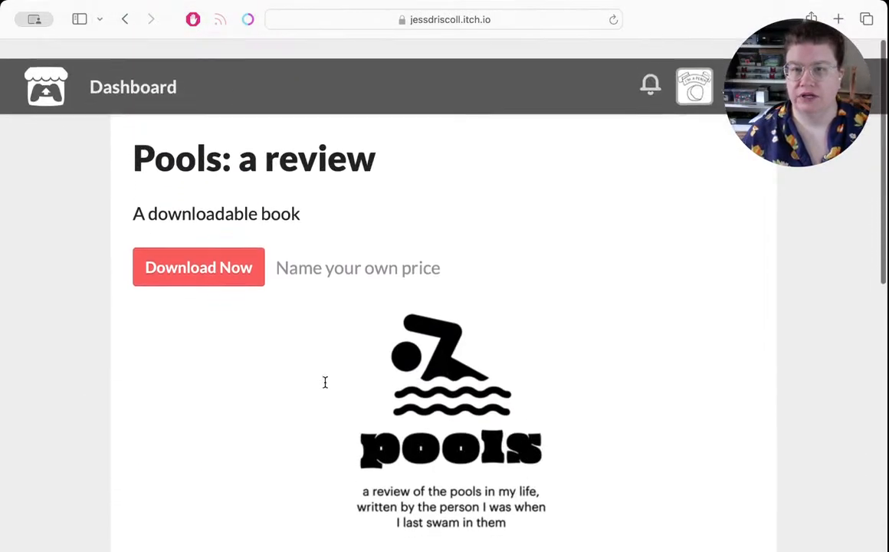
Step: Return to the project editor, set the visibility to Public, save the change and view the published page
left_click(125, 20)
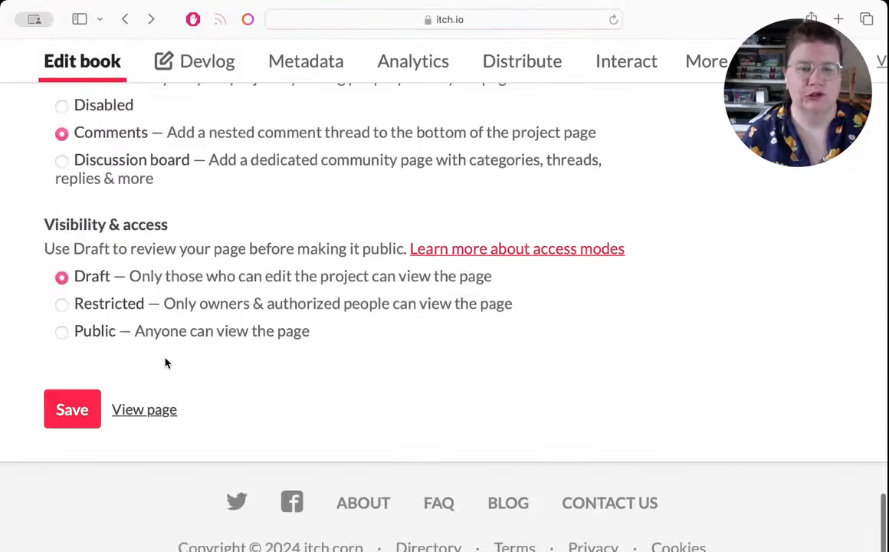
left_click(61, 331)
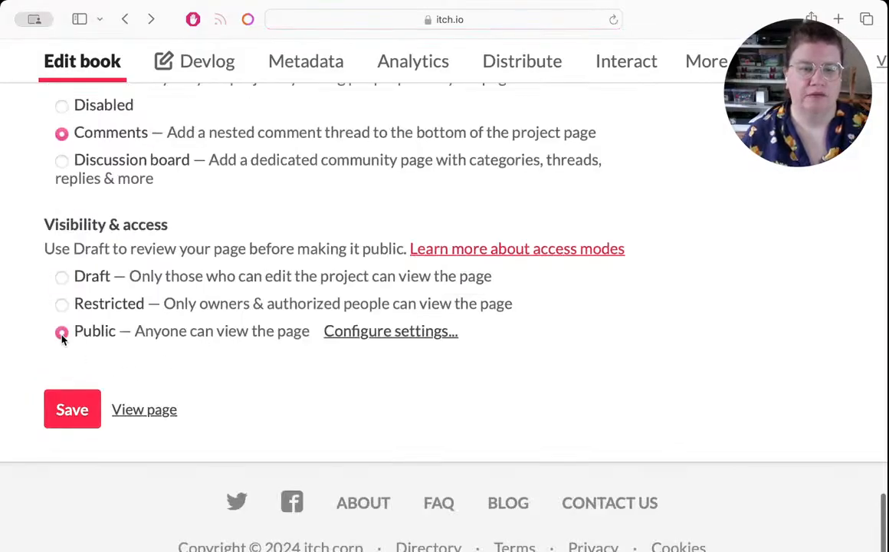
left_click(69, 410)
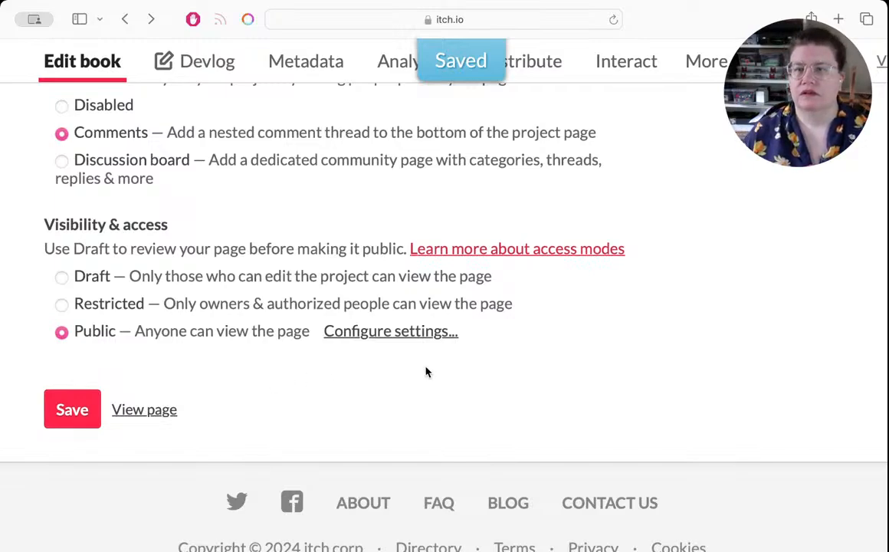
scroll(427, 371, "right", 5)
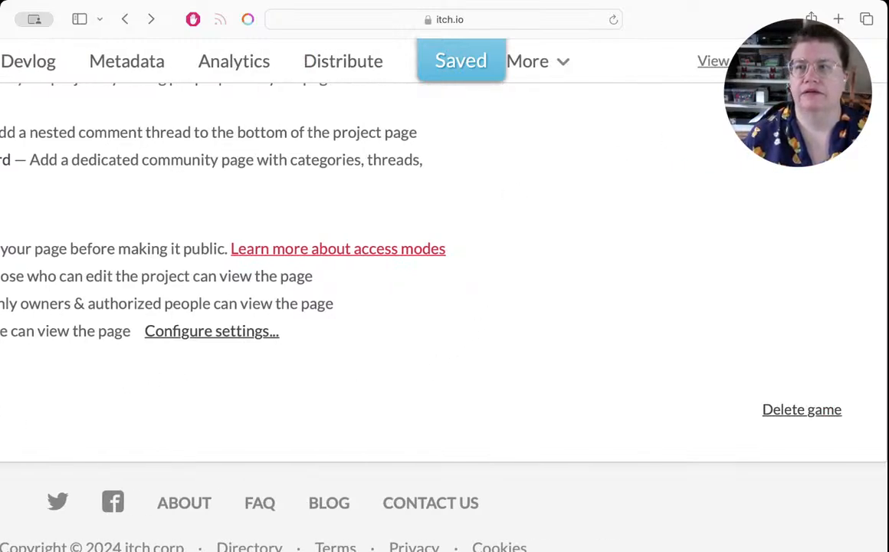
left_click(726, 61)
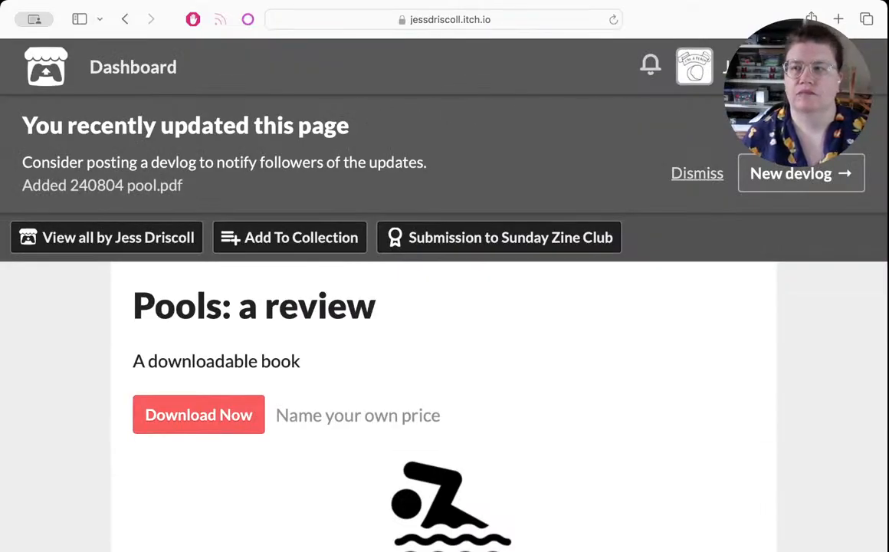
Step: Go to the Sunday Zine Club jam page on itch.io, look over its overview and open the jam's entries
left_click(360, 20)
type("sund")
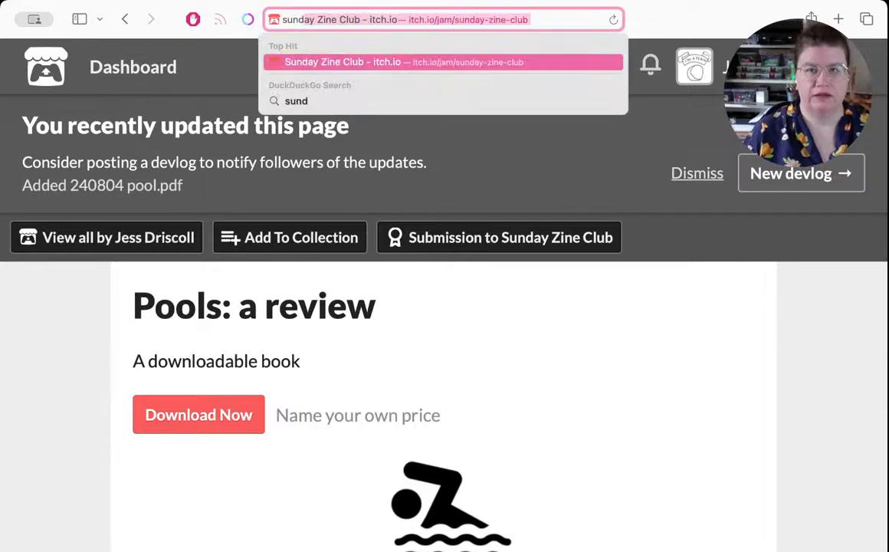
key("Return")
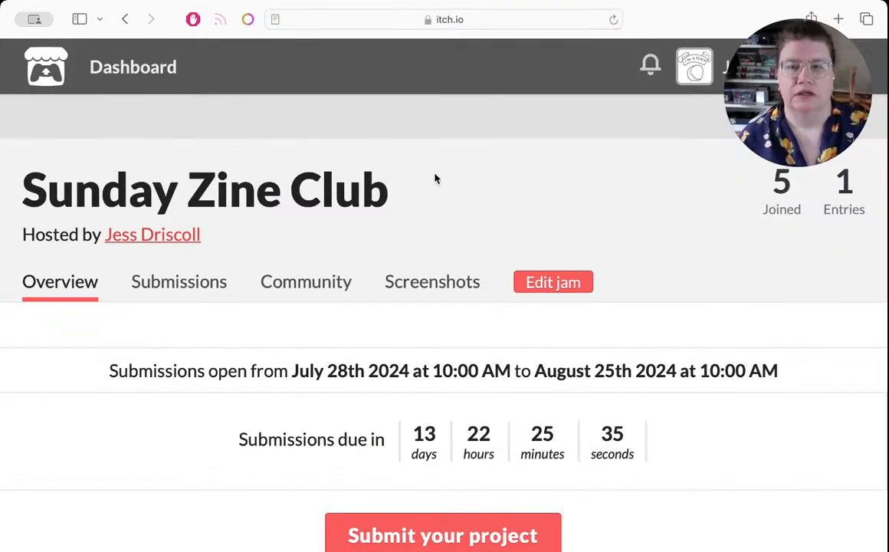
scroll(462, 227, "down", 5)
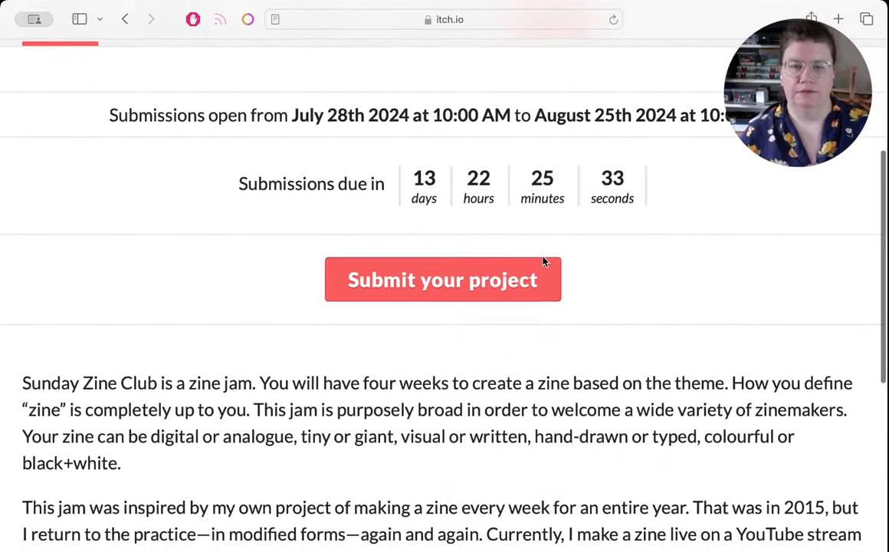
scroll(621, 273, "up", 5)
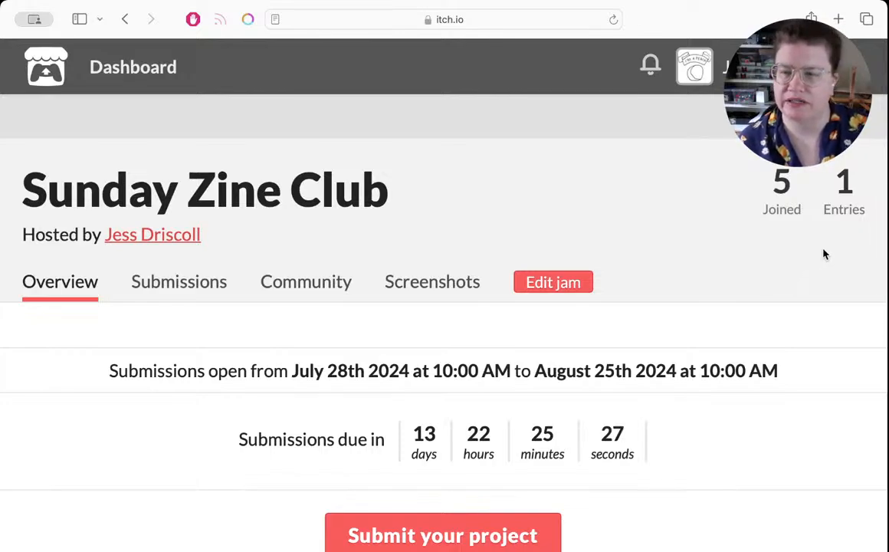
left_click(845, 184)
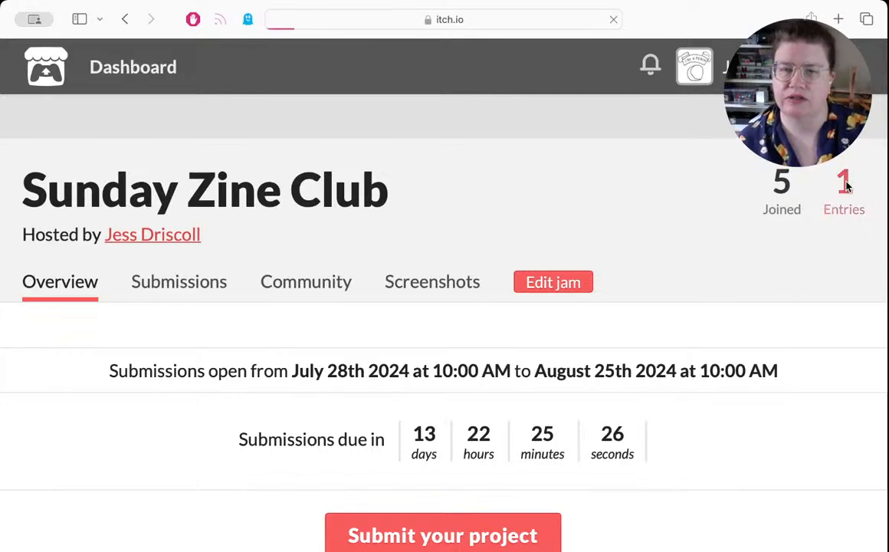